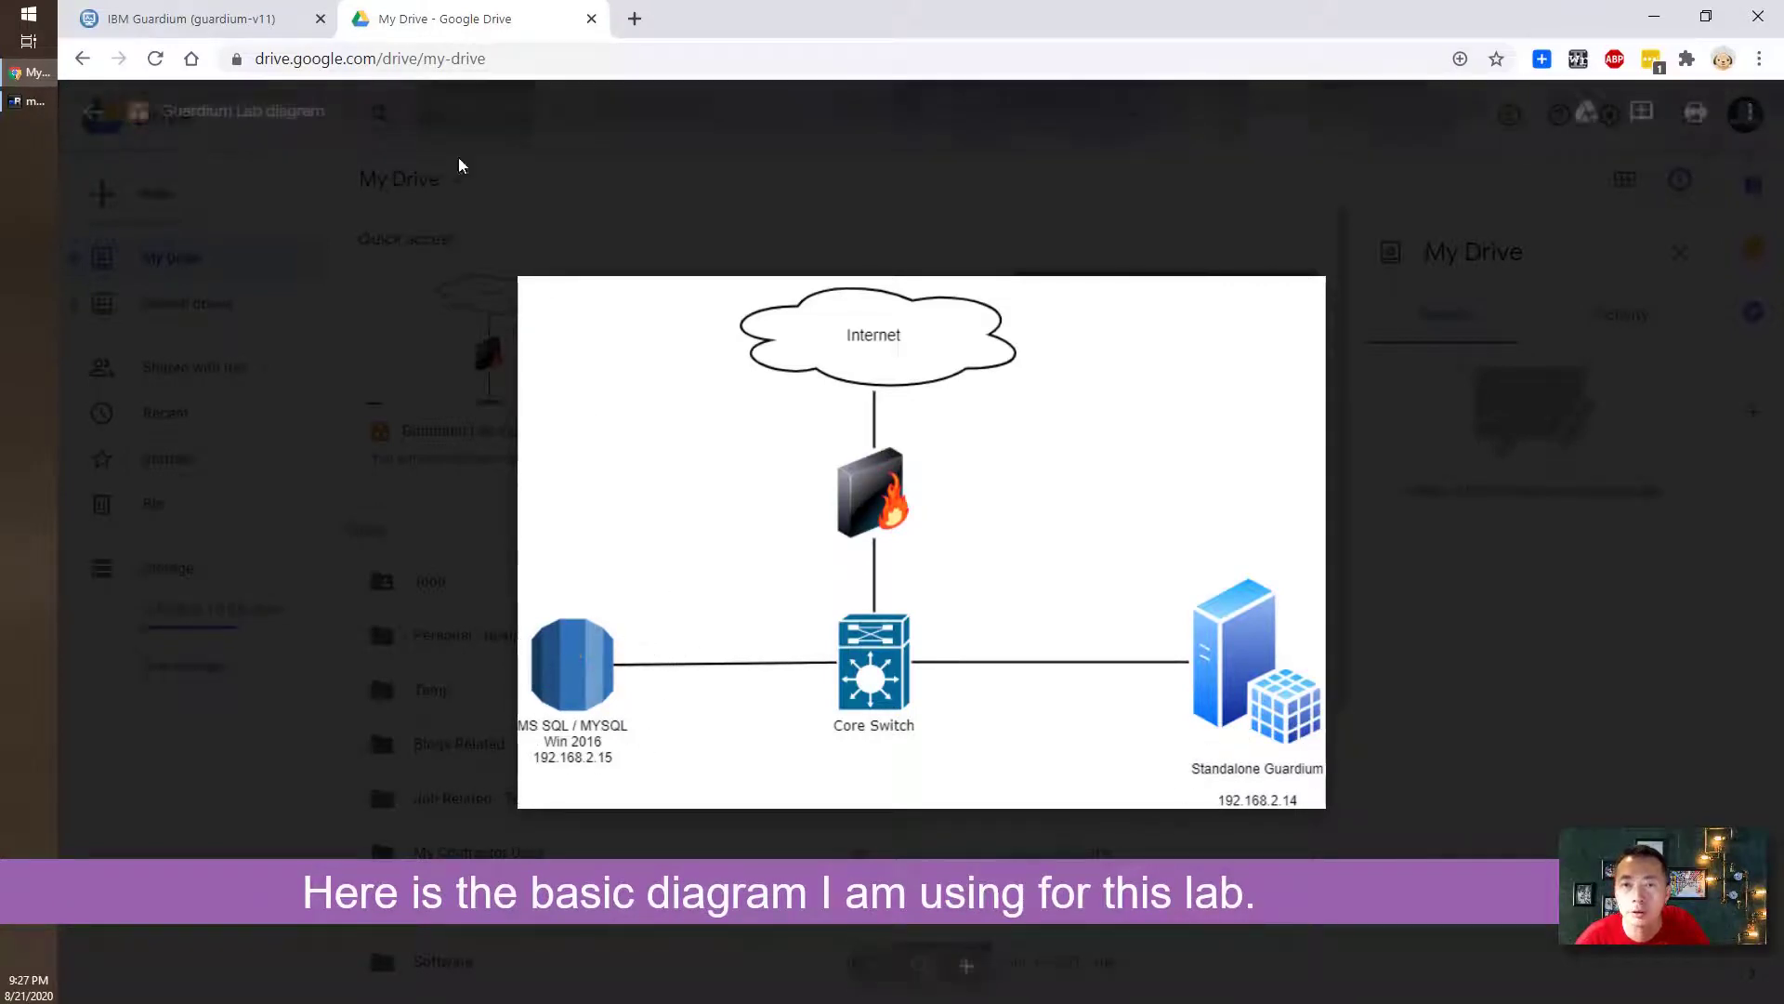
# Step: Switch to mRemoteNG, start SQL Server Management Studio in the 192.168.2.15 session, and view the 192.168.2.14 Guardium CLI session
pyautogui.click(223, 15)
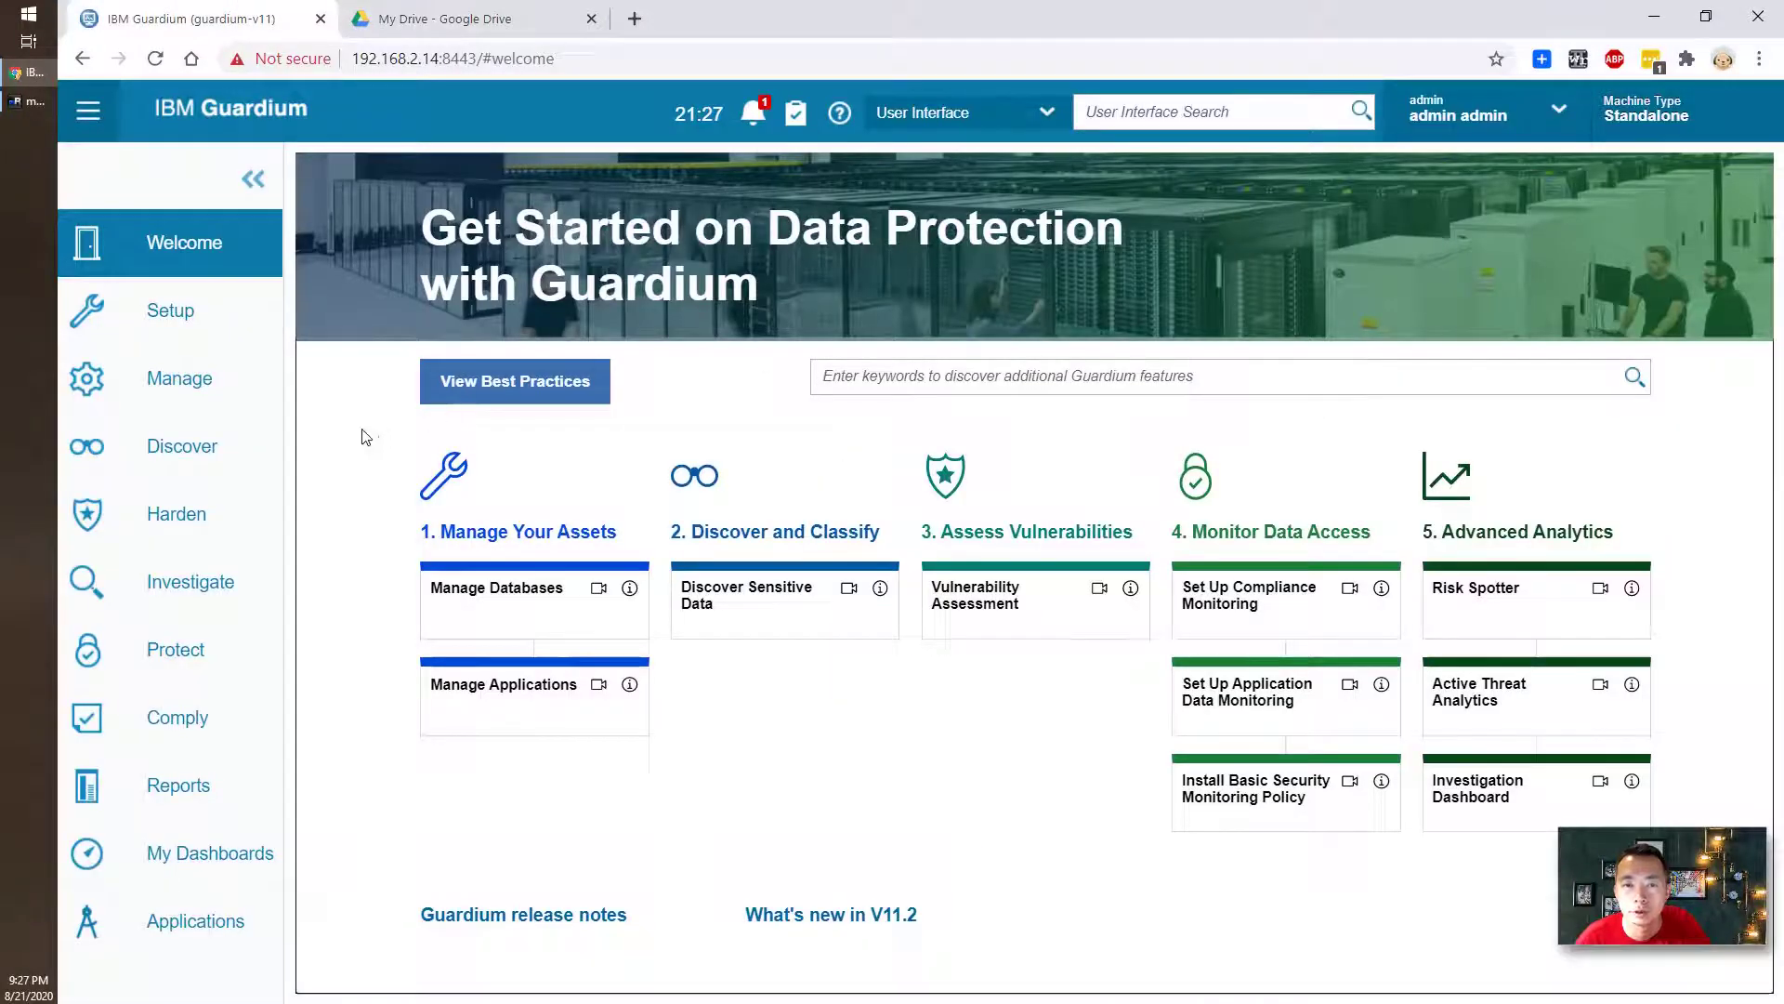
pyautogui.click(31, 105)
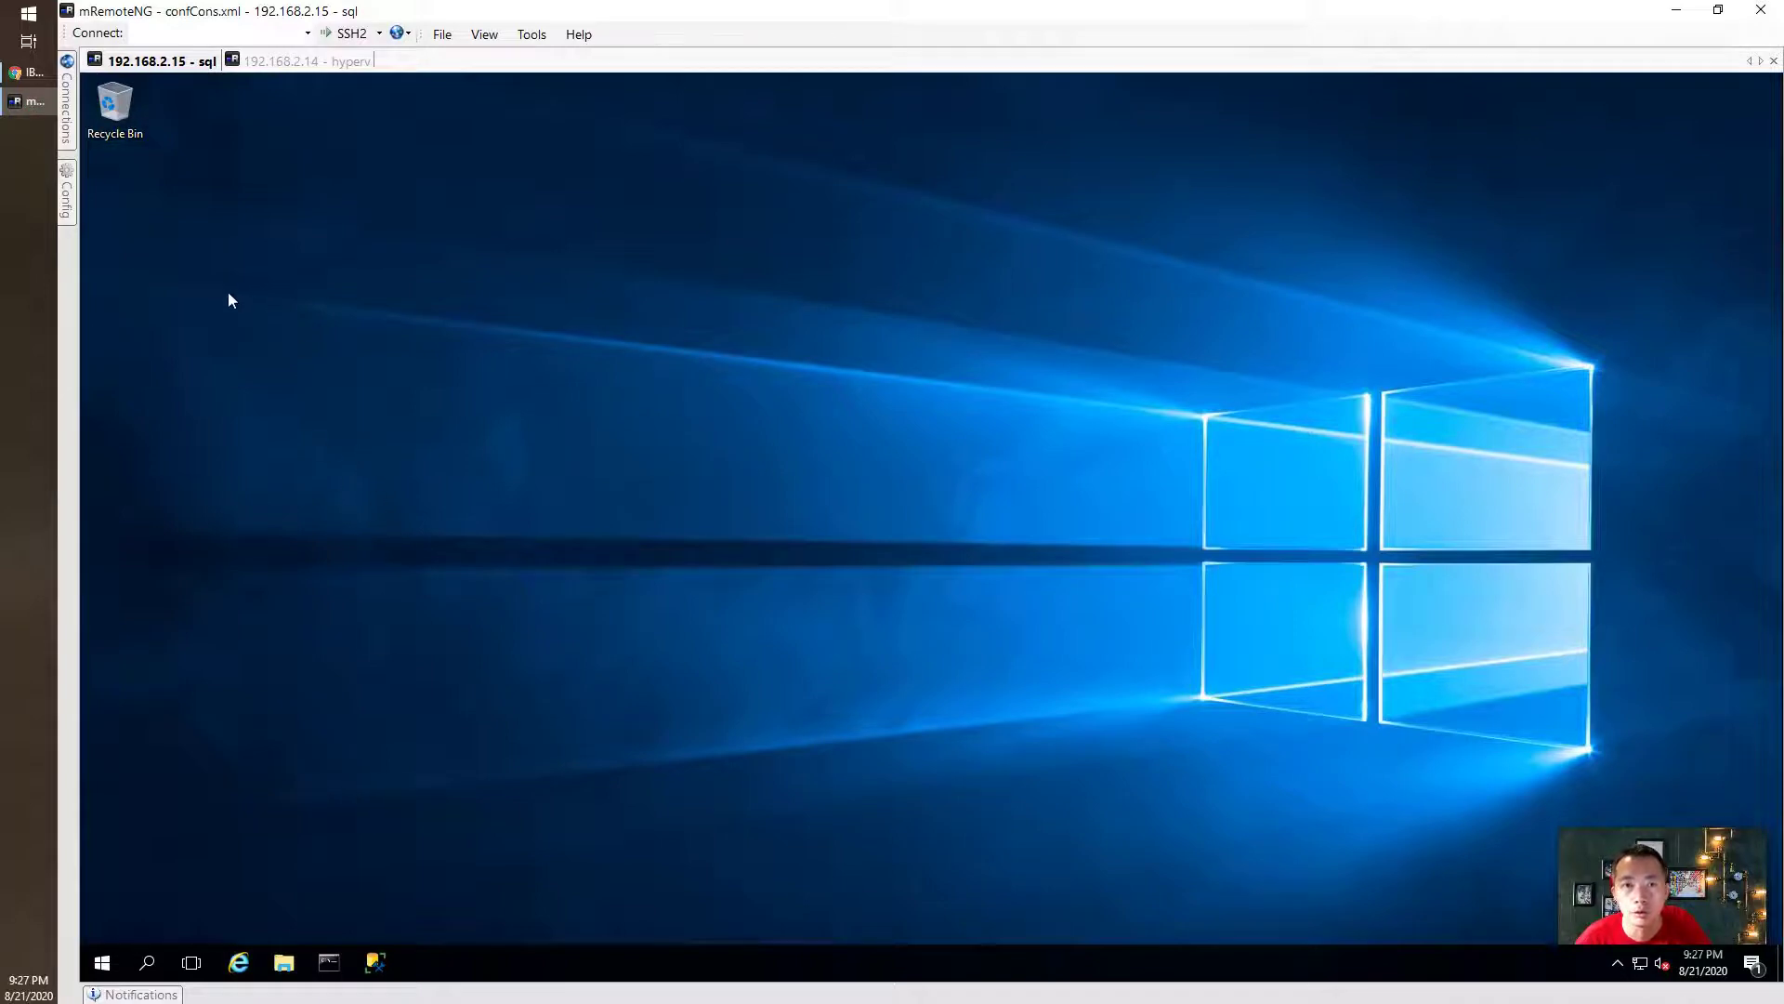
pyautogui.click(386, 964)
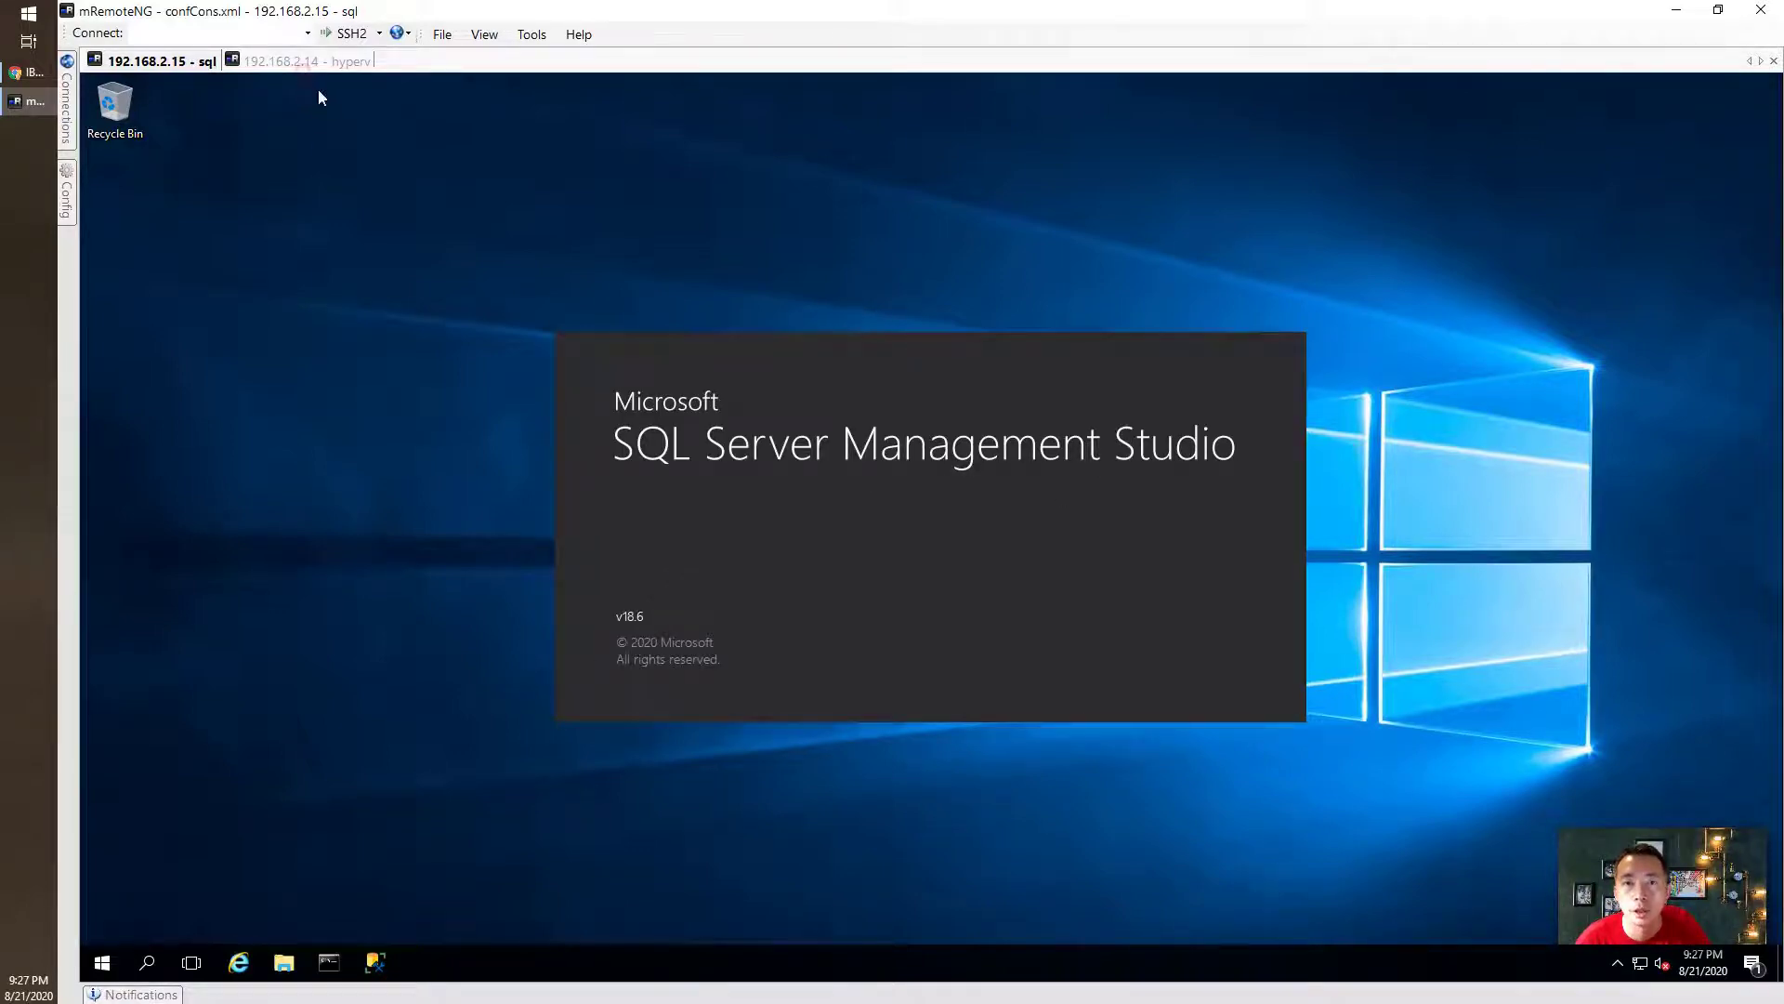
pyautogui.click(322, 65)
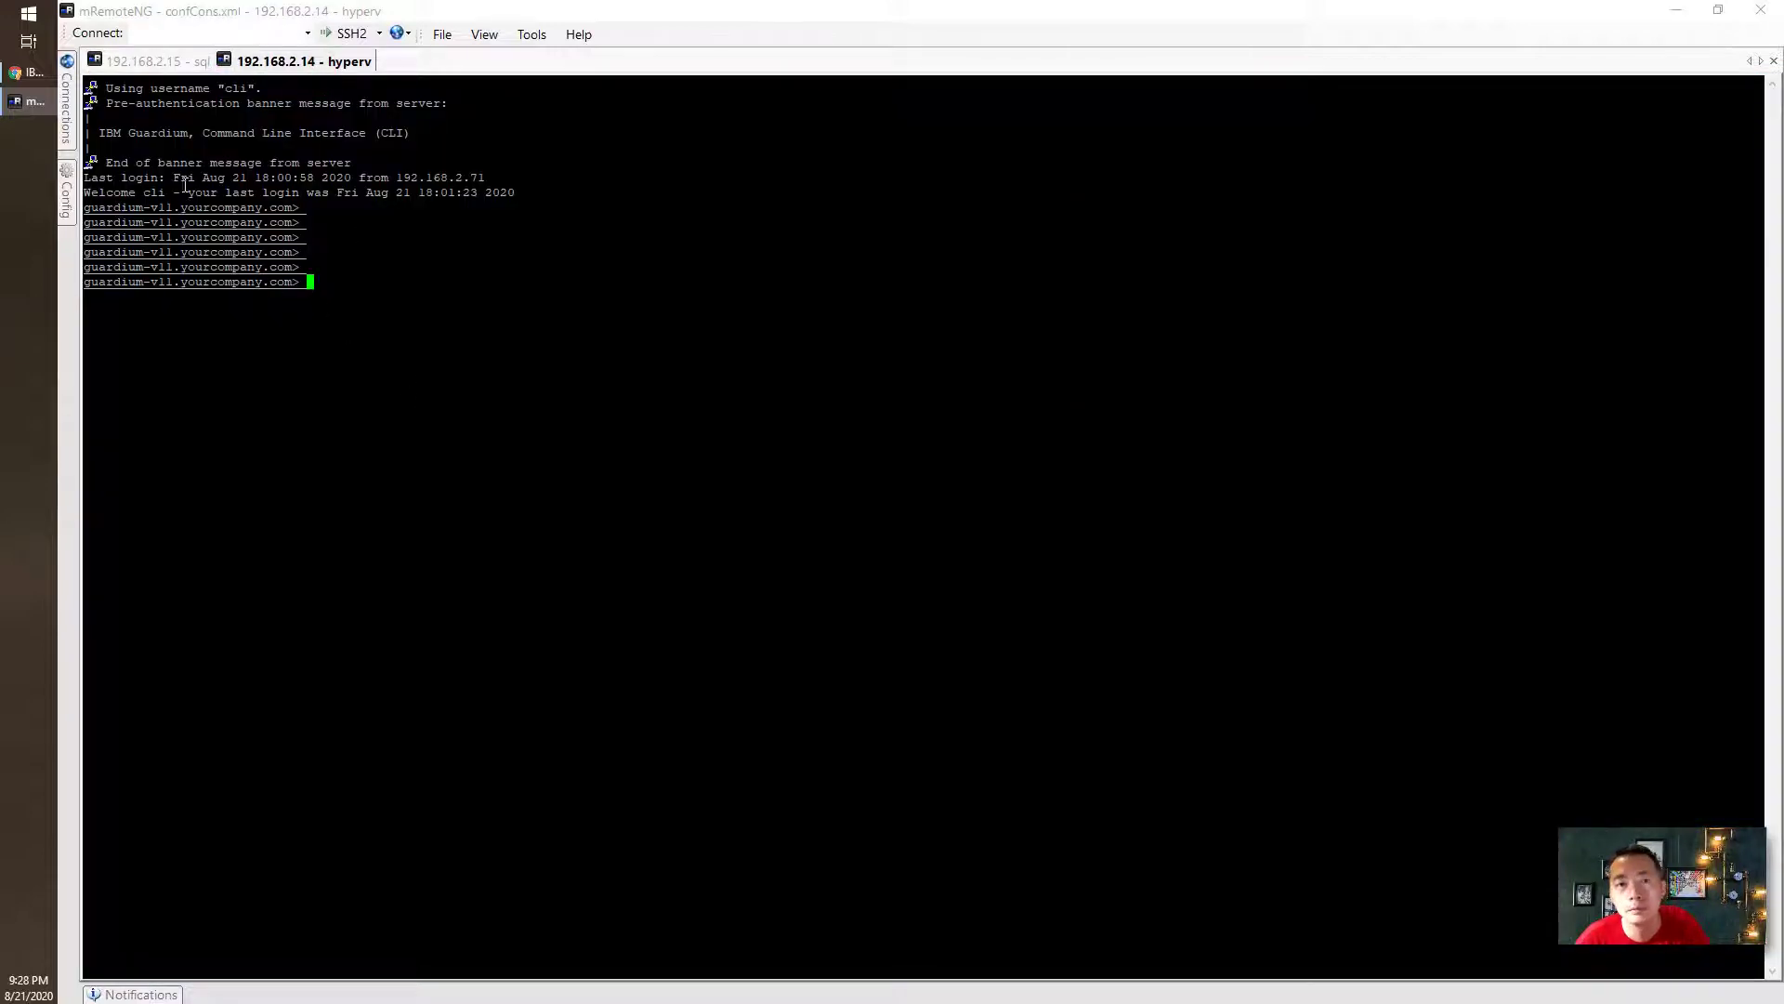
# Step: Switch to the Guardium web console in Chrome, open Policy Builder for Data, and select the "-51sec Allow All" policy
pyautogui.click(28, 71)
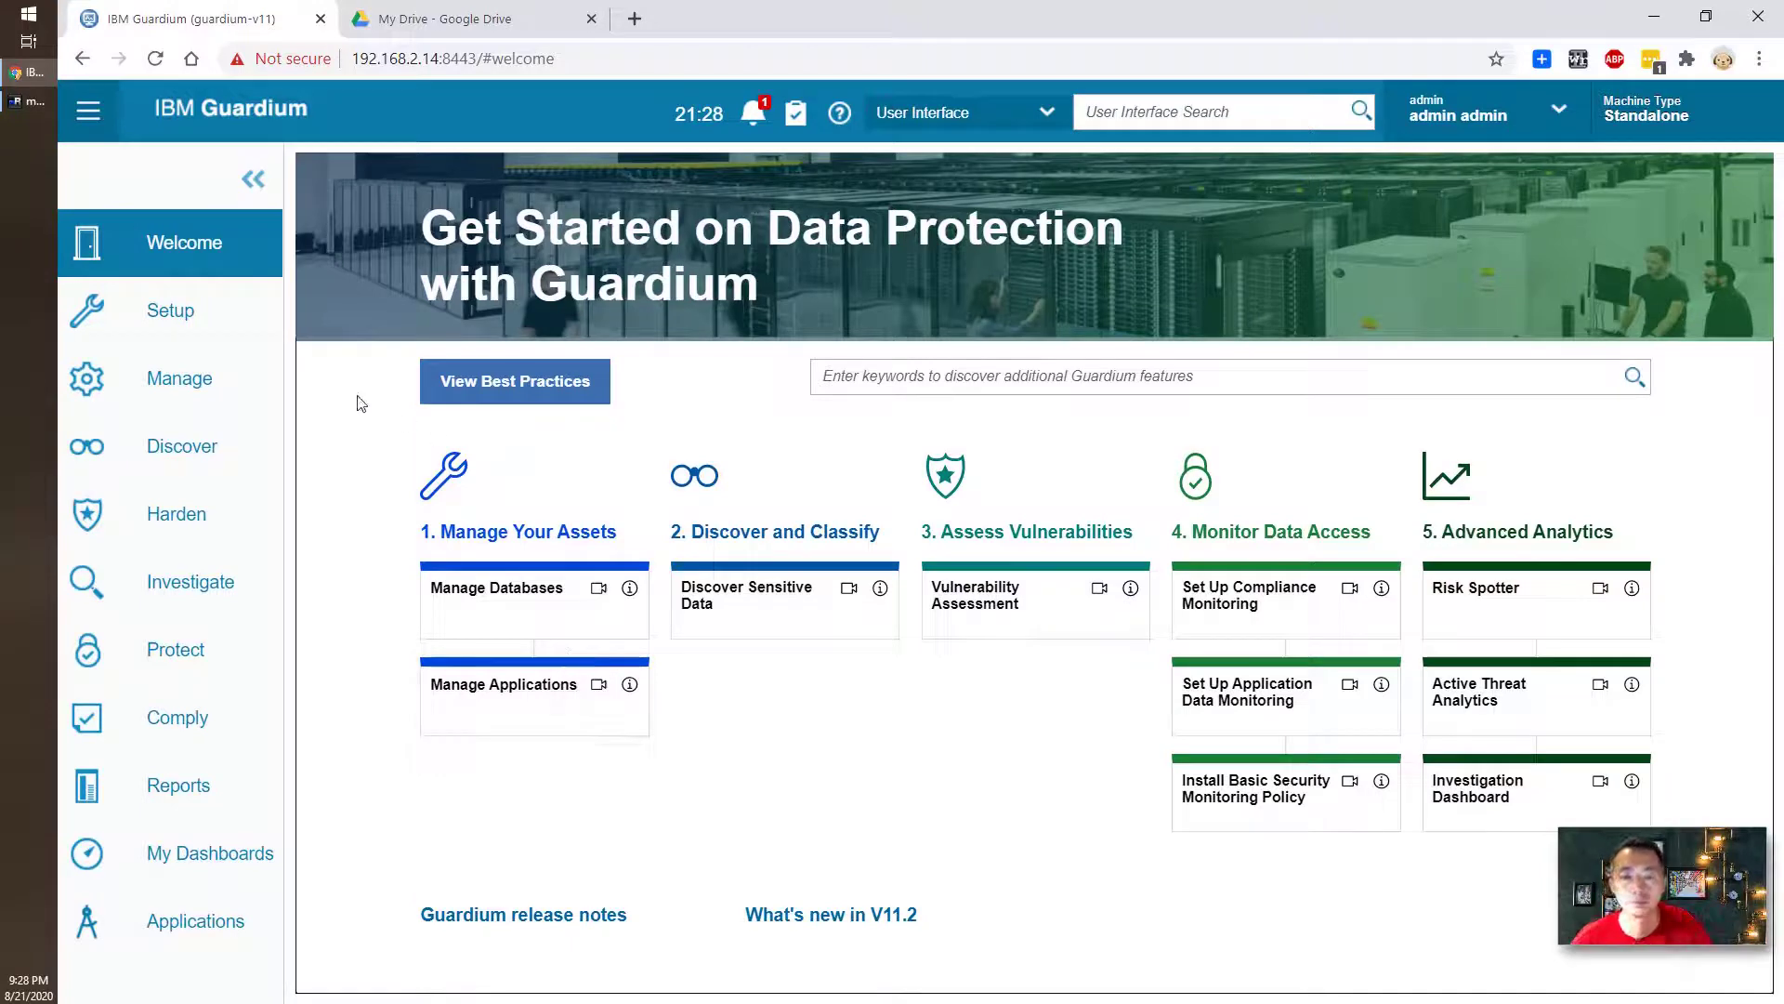
pyautogui.click(185, 649)
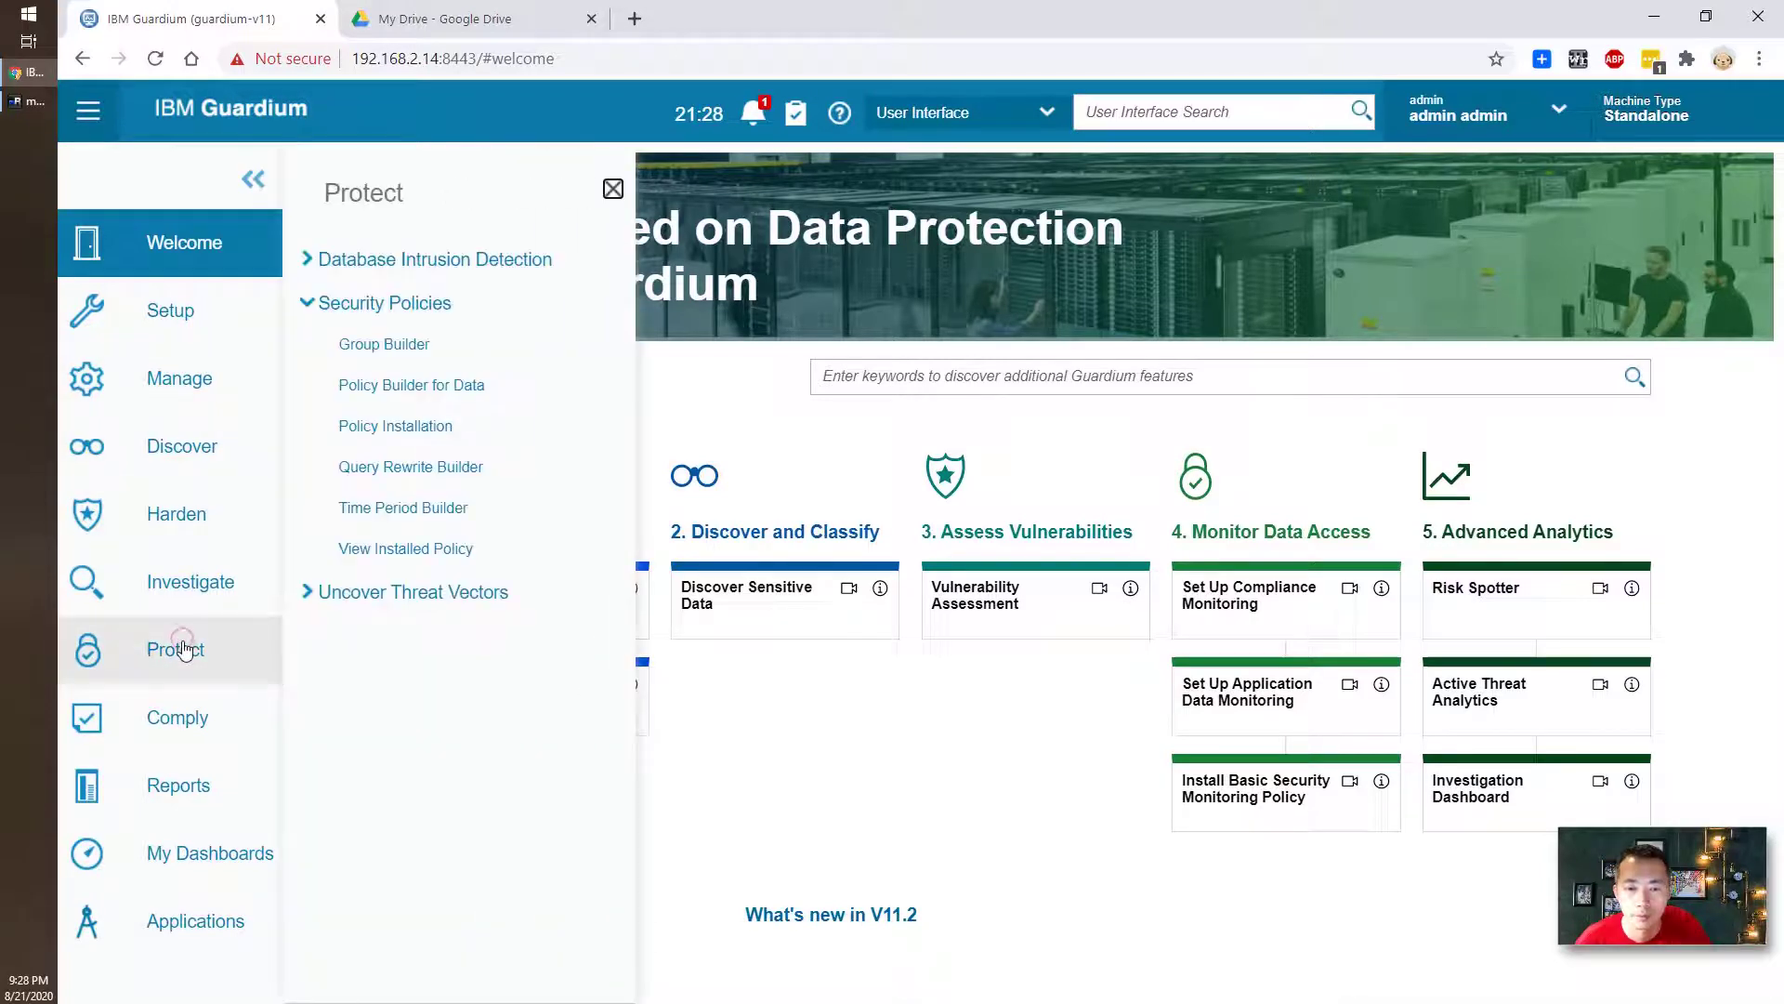
pyautogui.click(468, 385)
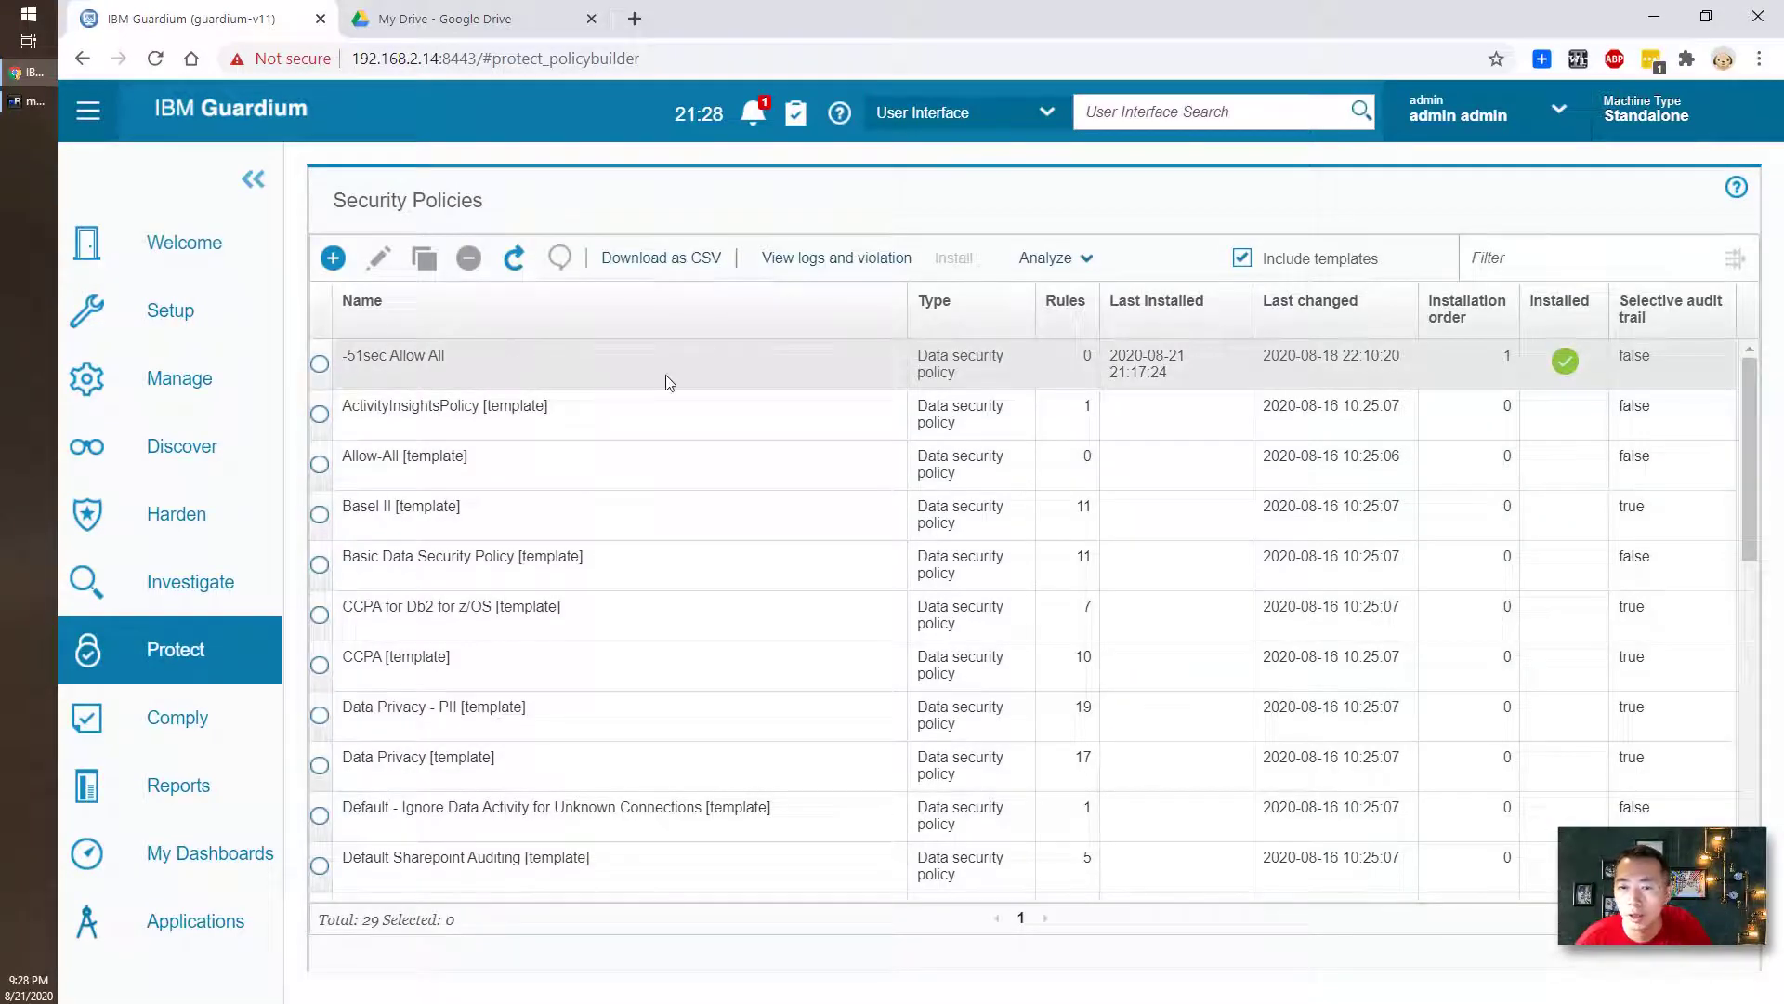
pyautogui.click(536, 362)
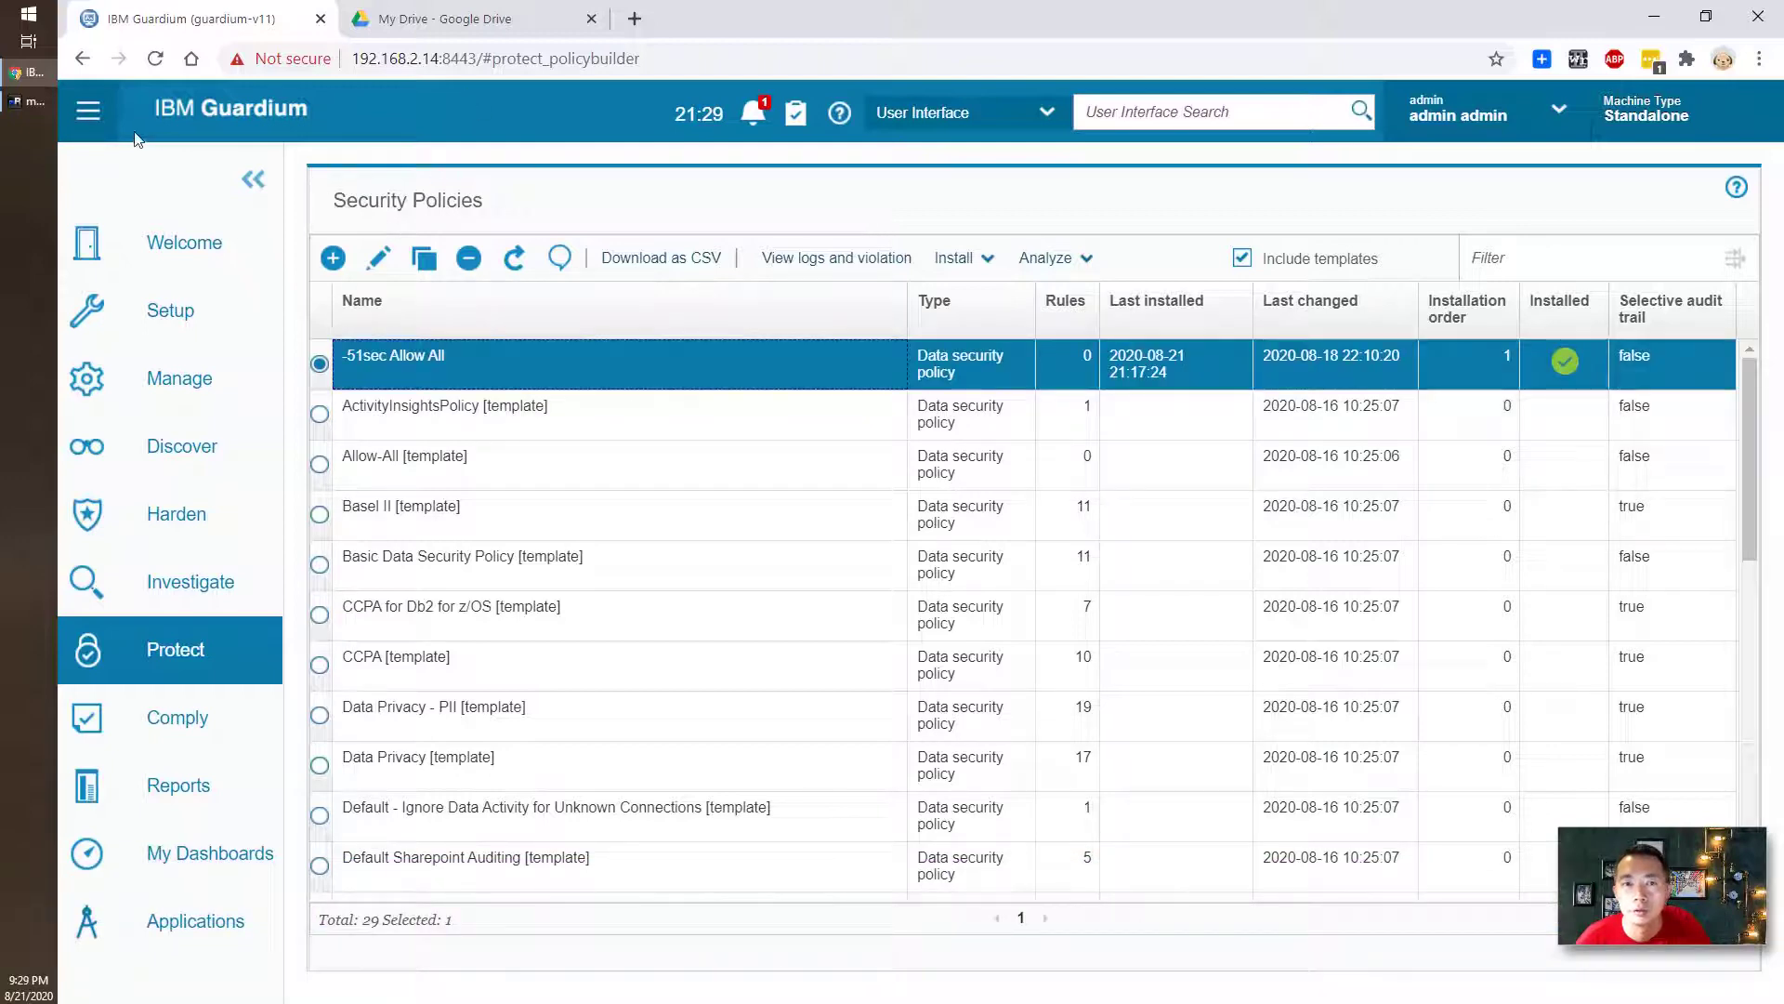
# Step: Switch to the 192.168.2.15 session in mRemoteNG and connect SQL Server Management Studio to the WIN2016-MSSQL server
pyautogui.click(37, 102)
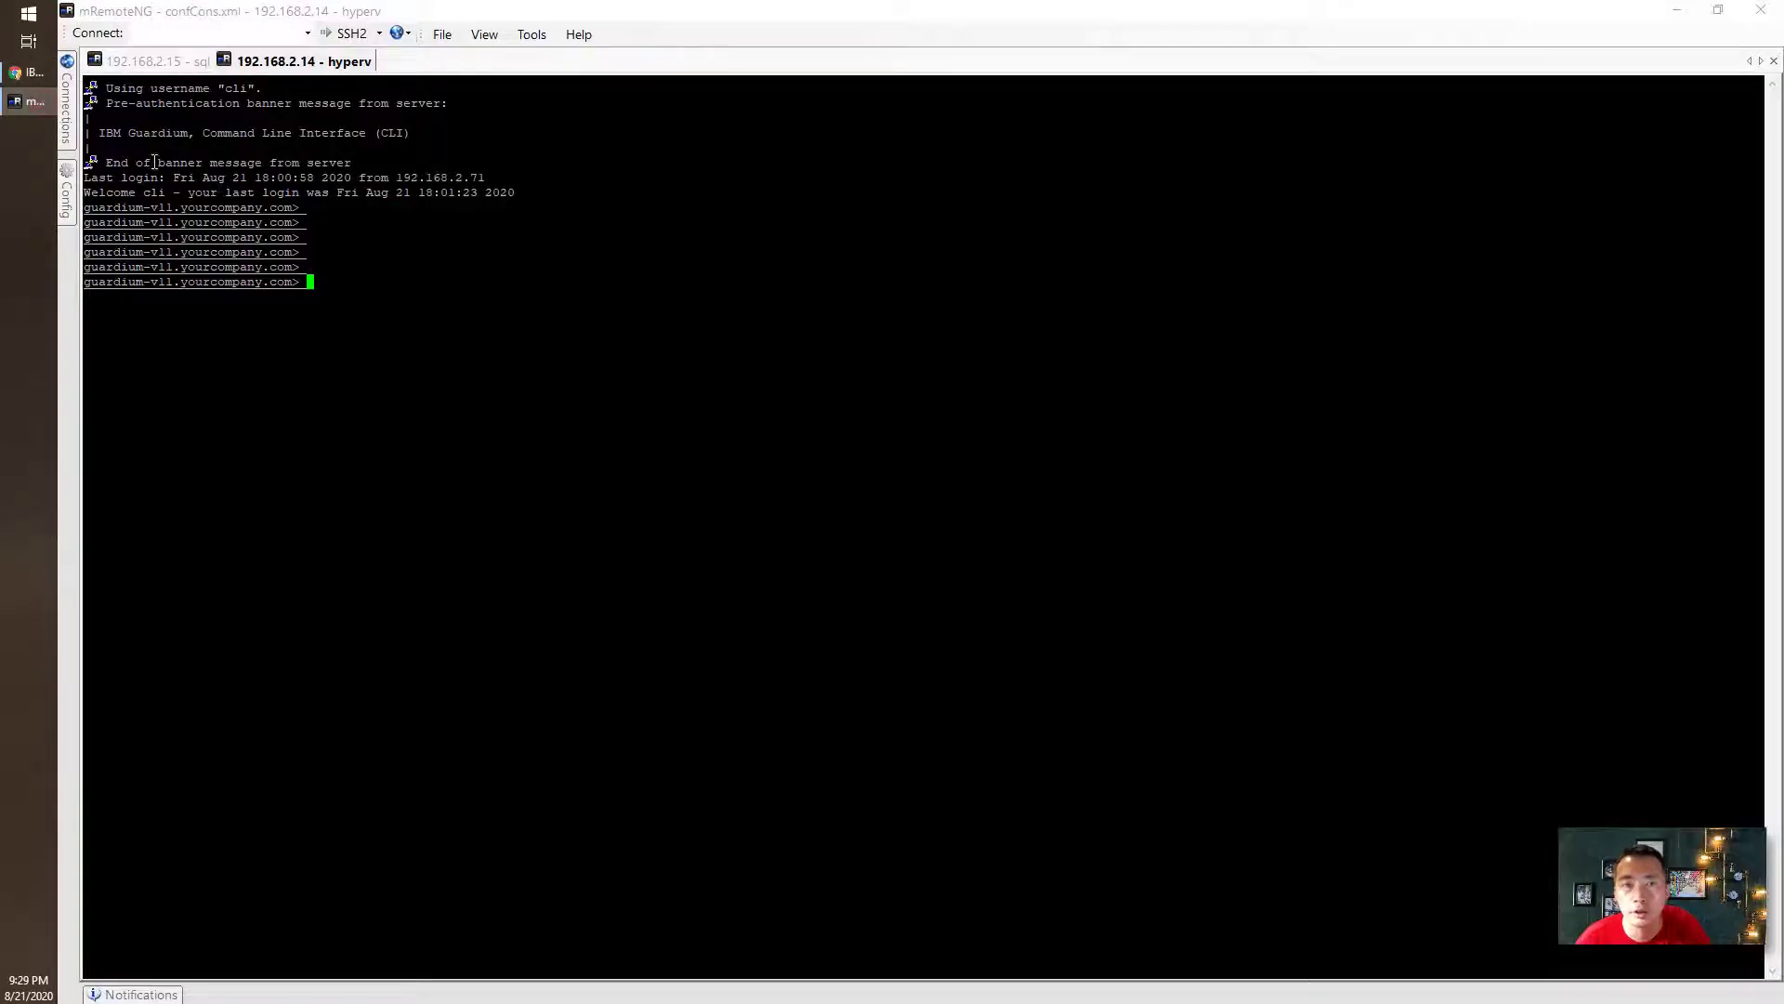
pyautogui.click(154, 61)
pyautogui.click(871, 539)
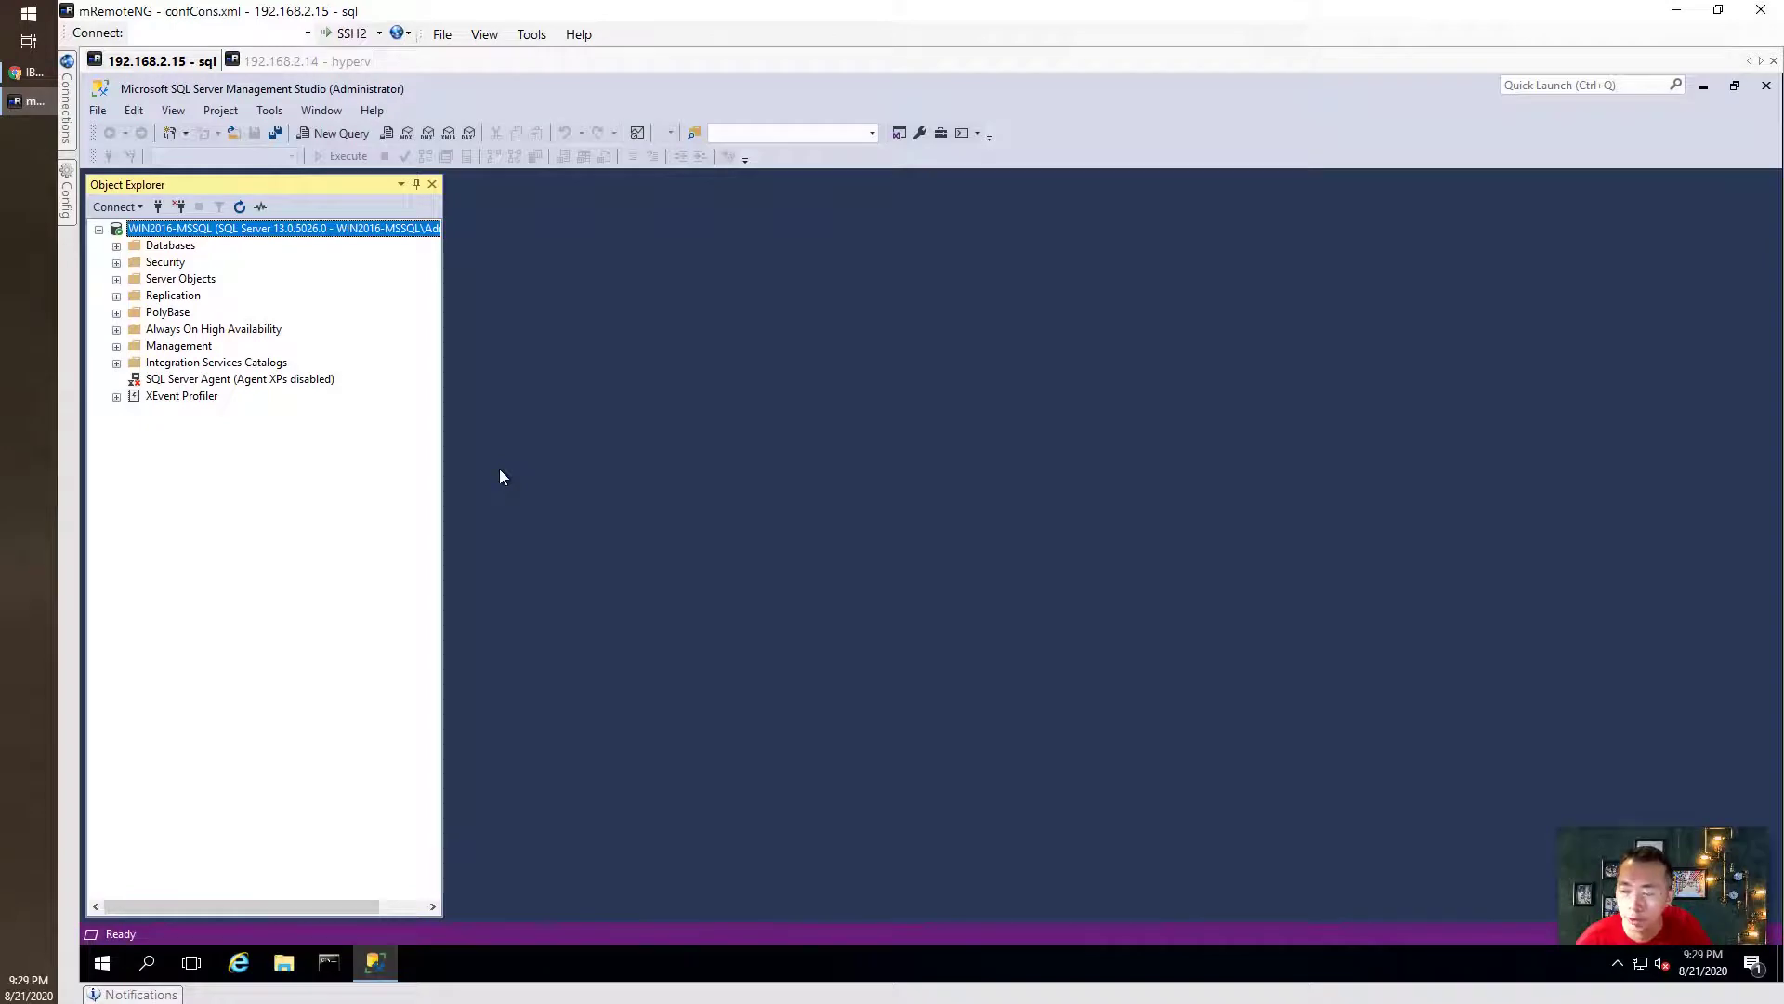
# Step: Expand the tables of the BikeStores database and select the sales.customers table
pyautogui.click(112, 251)
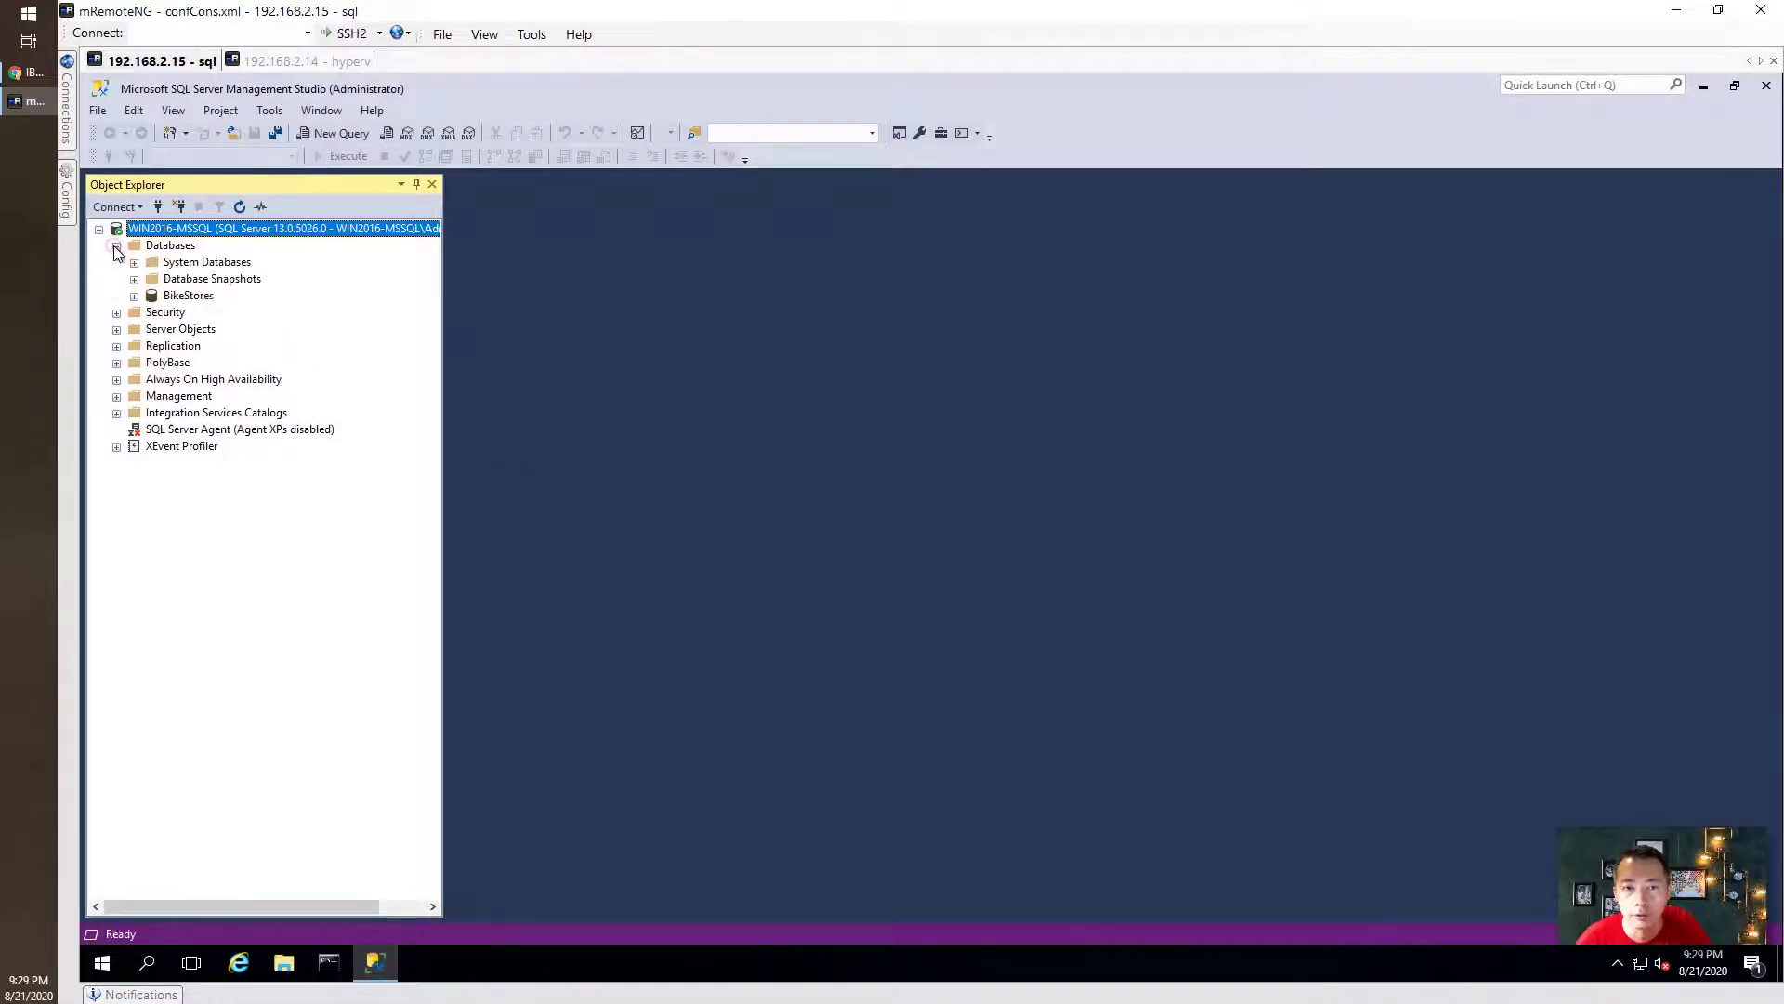
pyautogui.doubleClick(192, 298)
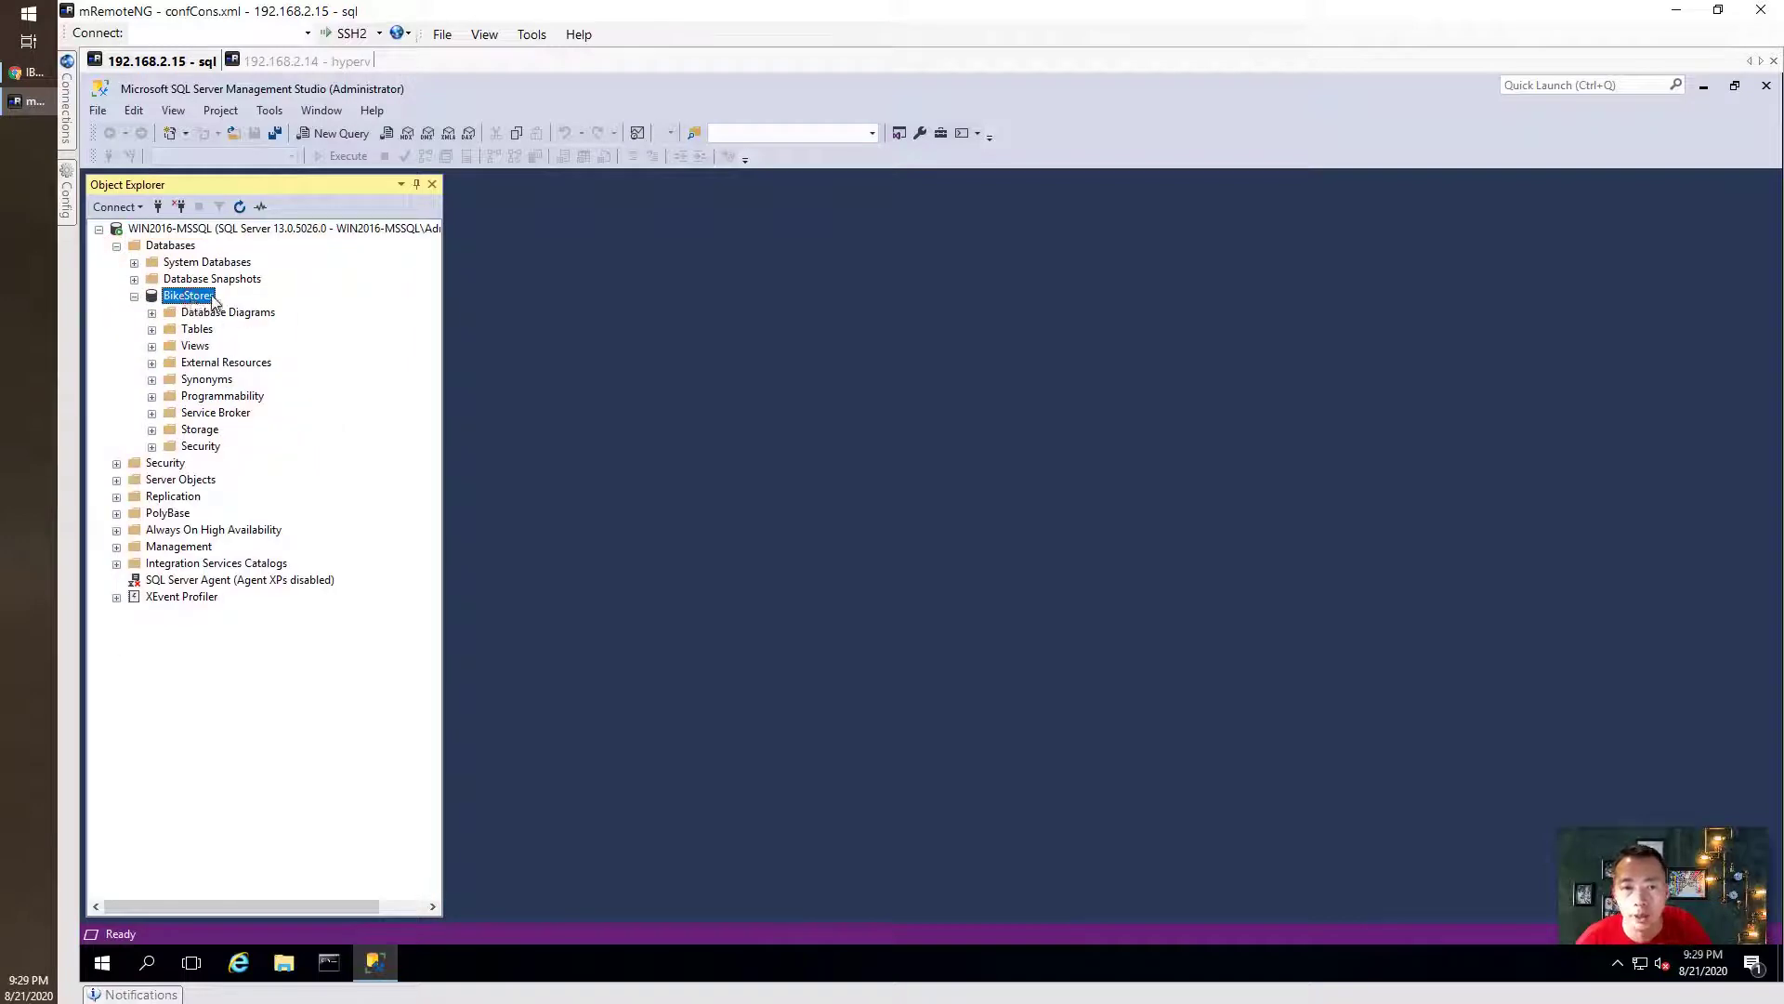
pyautogui.click(152, 329)
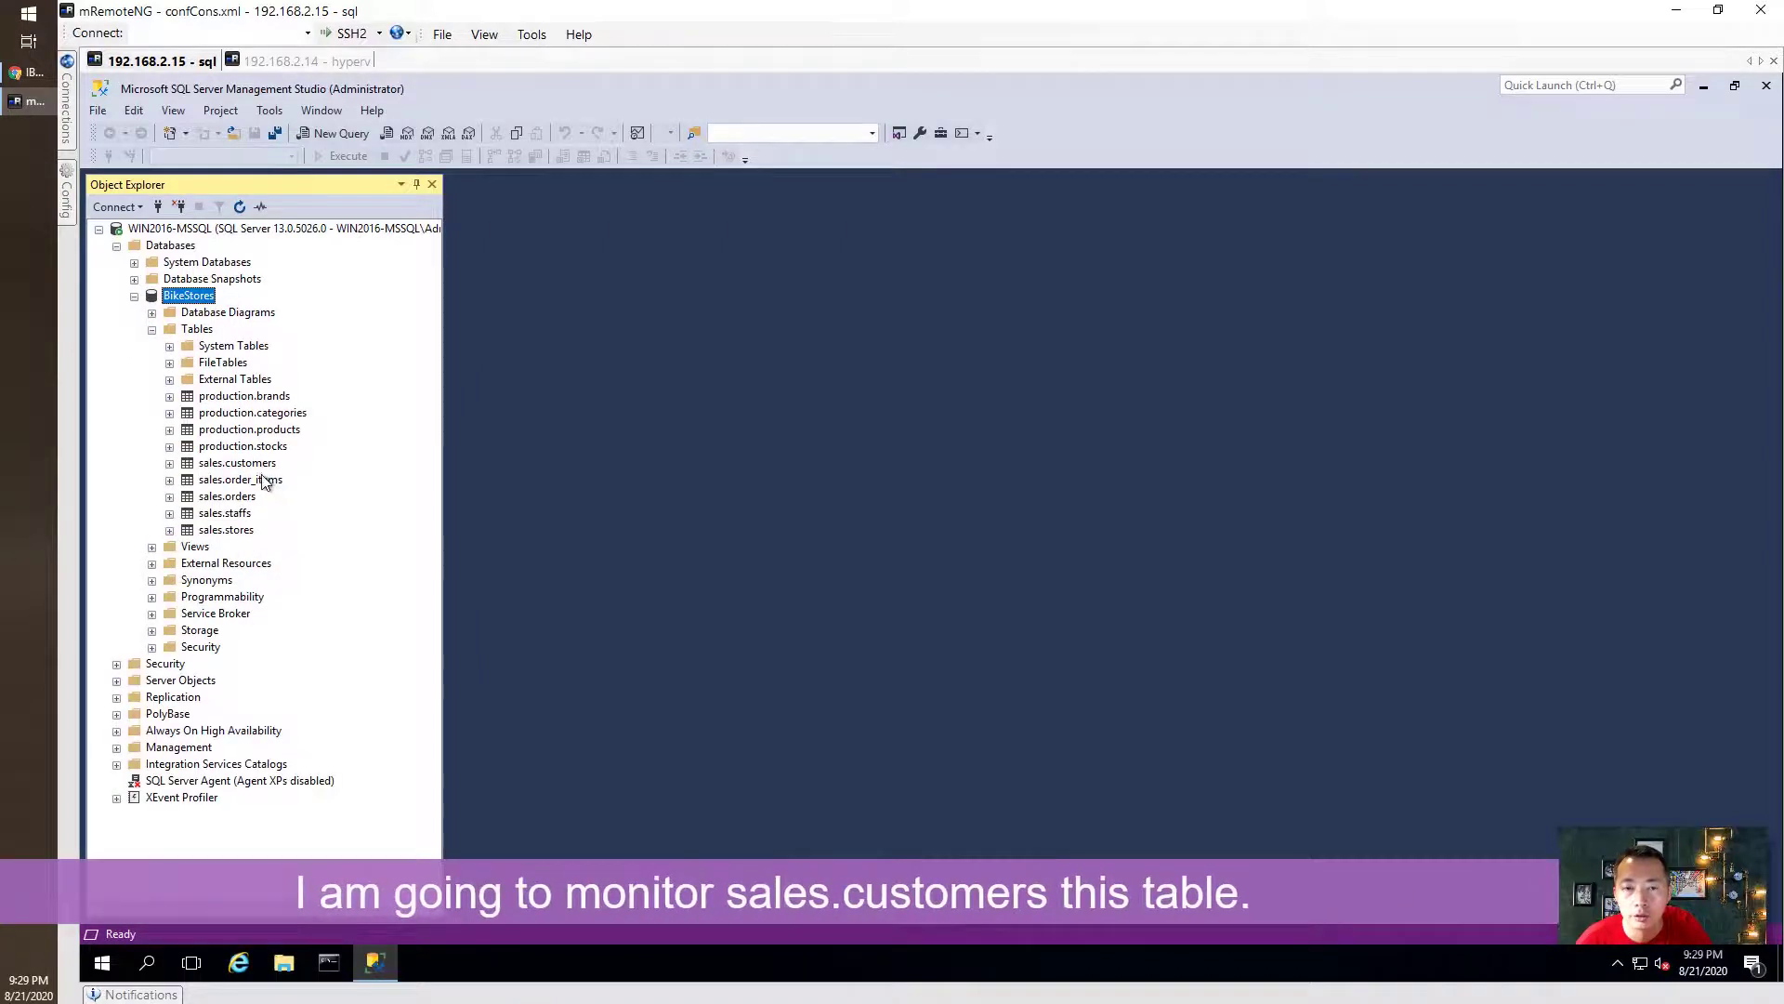
pyautogui.click(242, 463)
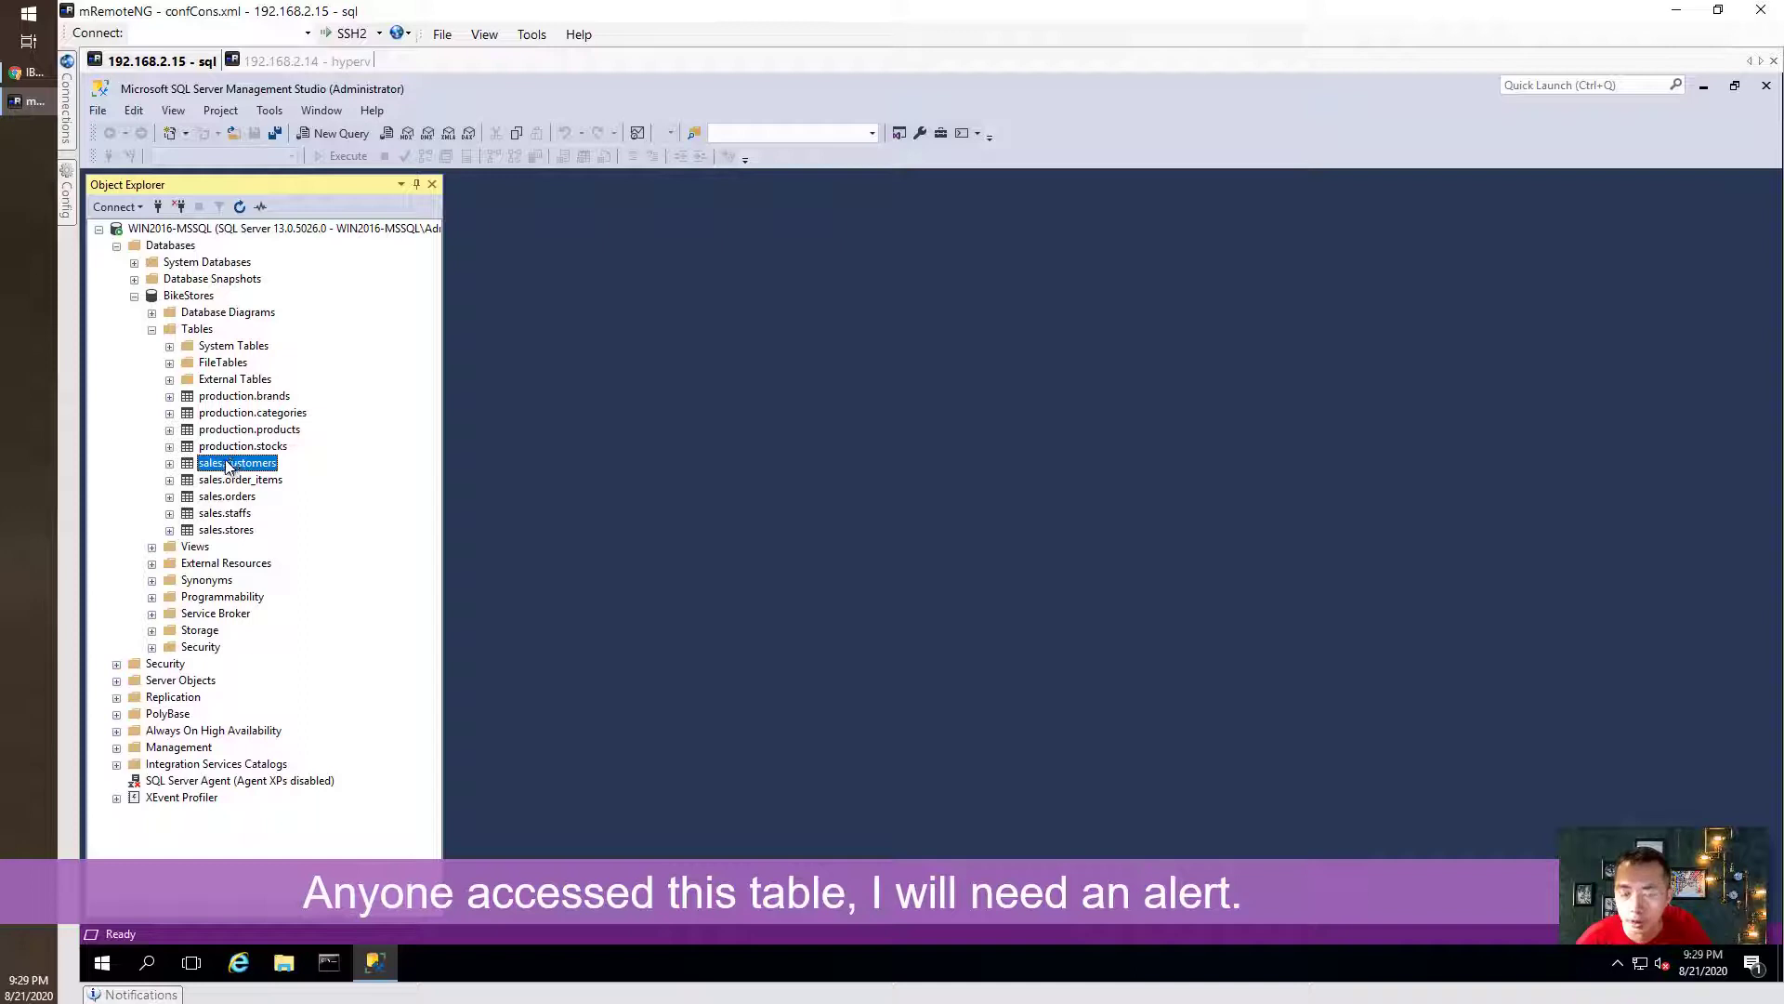
# Step: Examine the columns of the sales.customers table and collapse the column list again
pyautogui.click(170, 464)
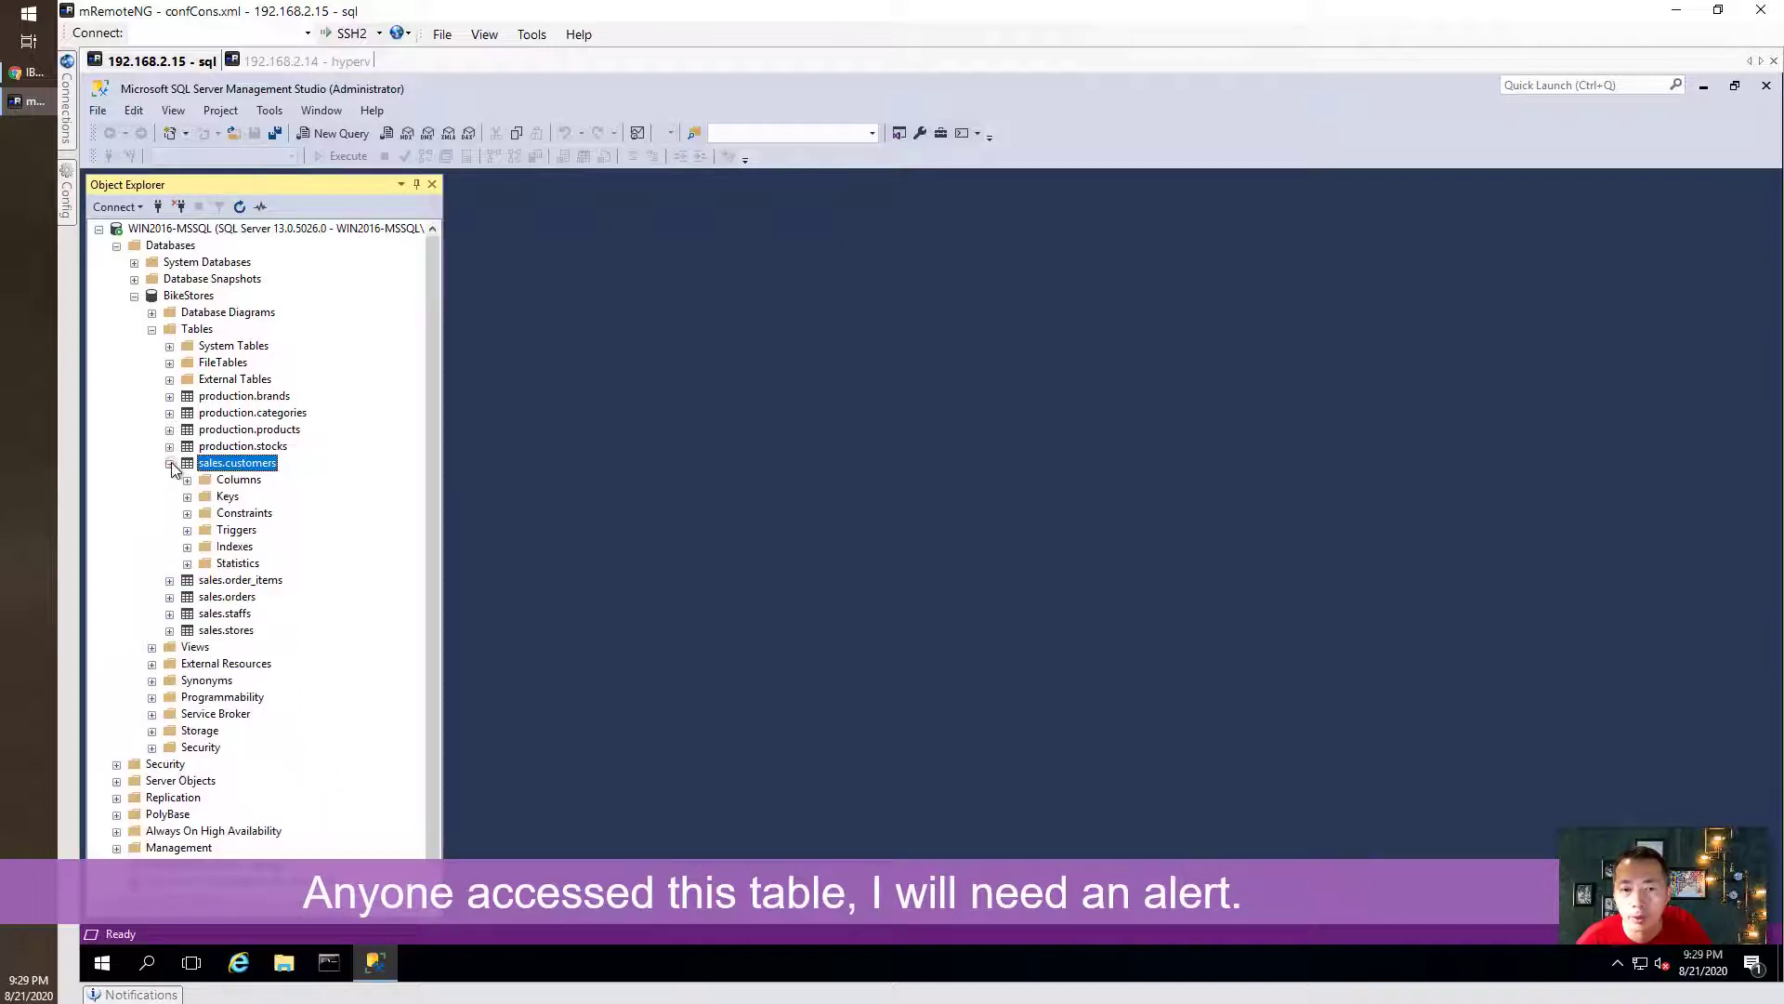
pyautogui.doubleClick(249, 482)
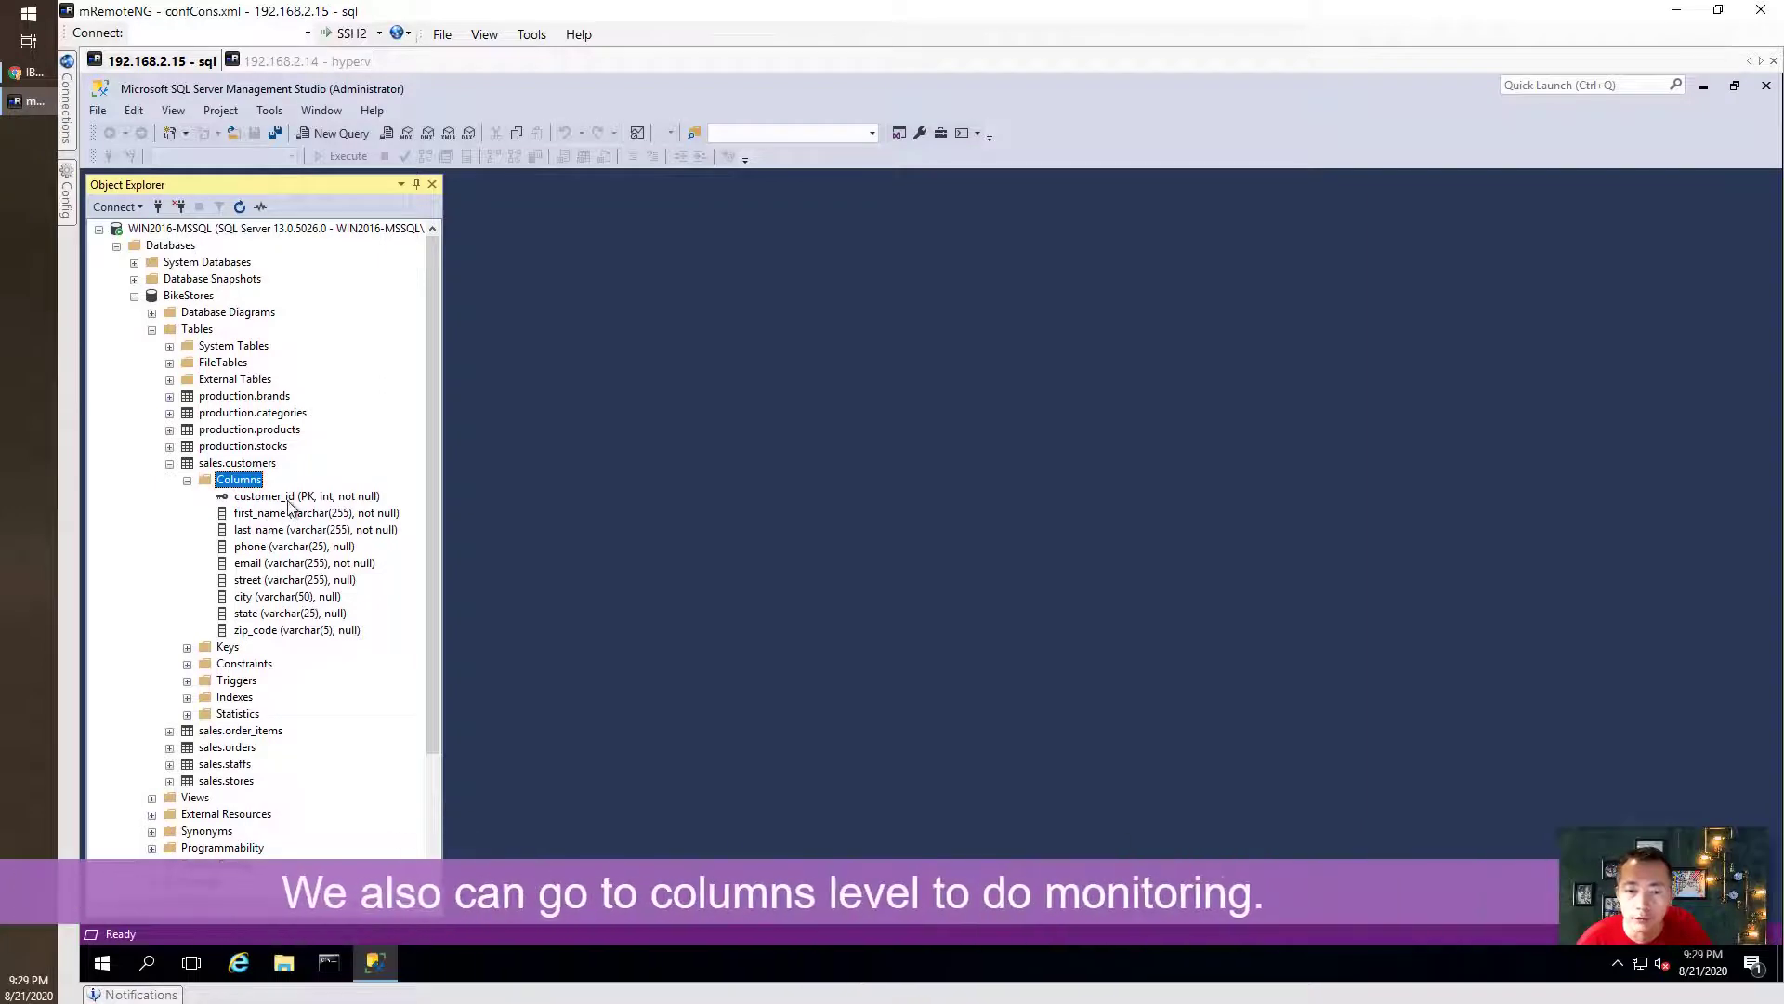
pyautogui.click(189, 480)
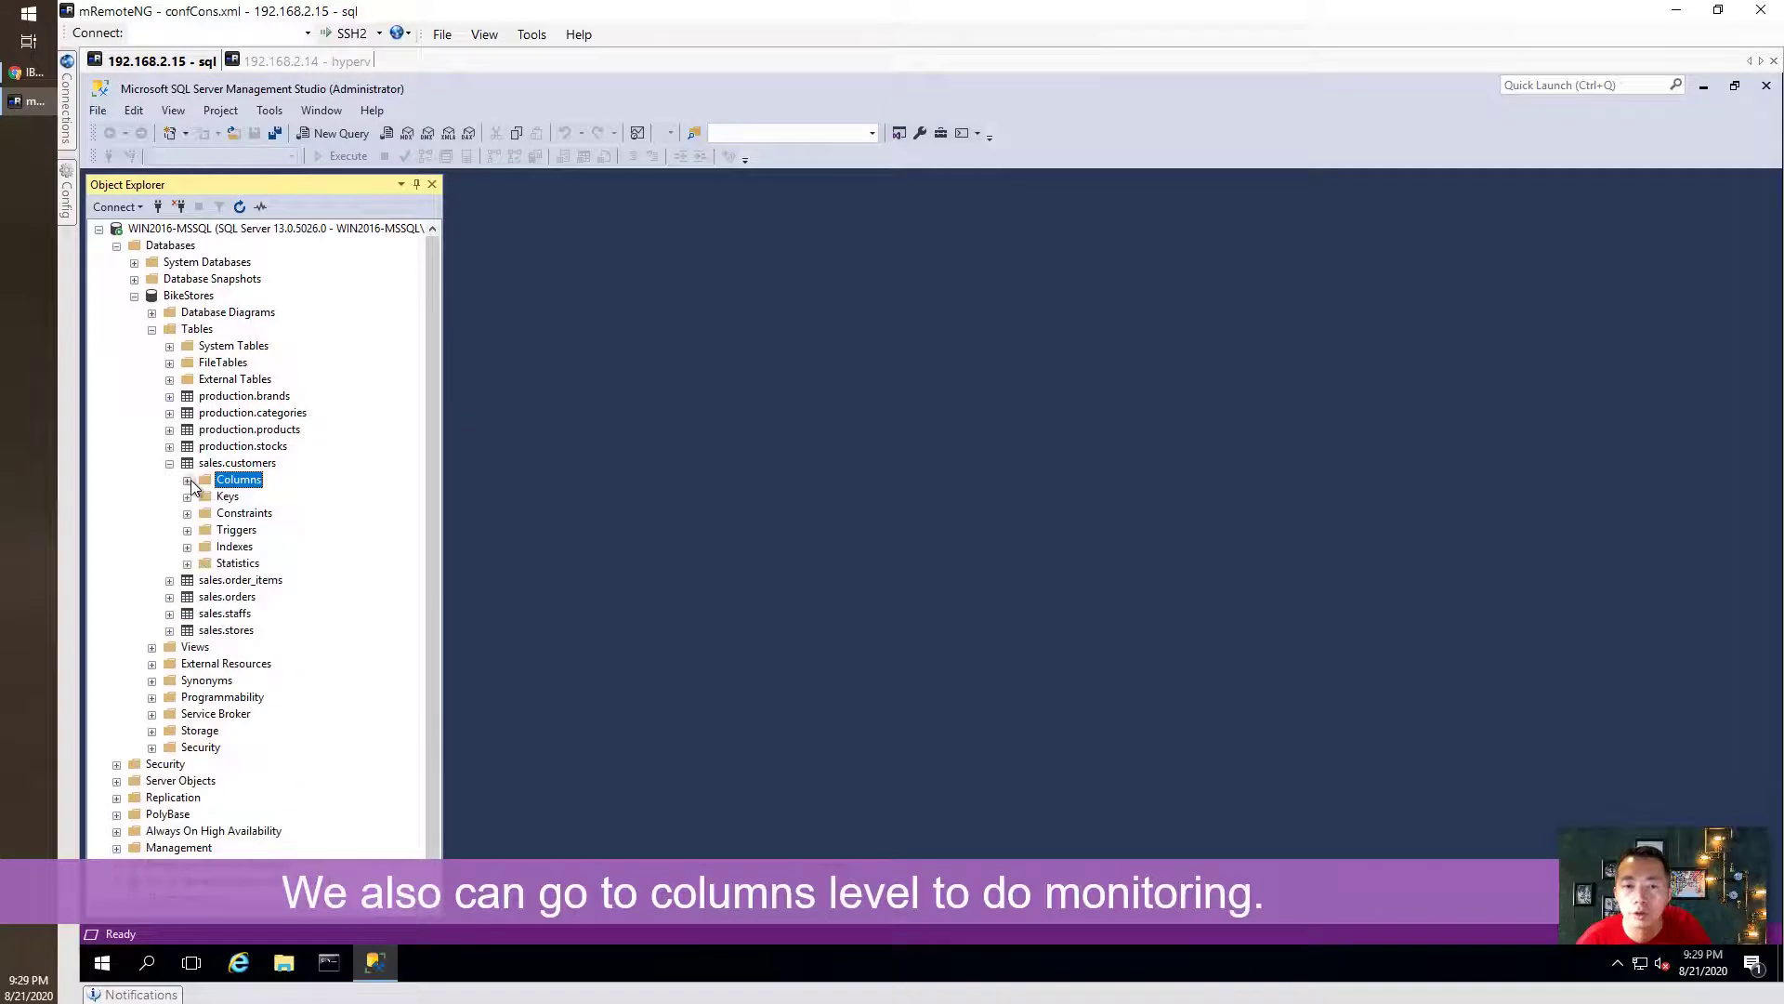
pyautogui.click(238, 465)
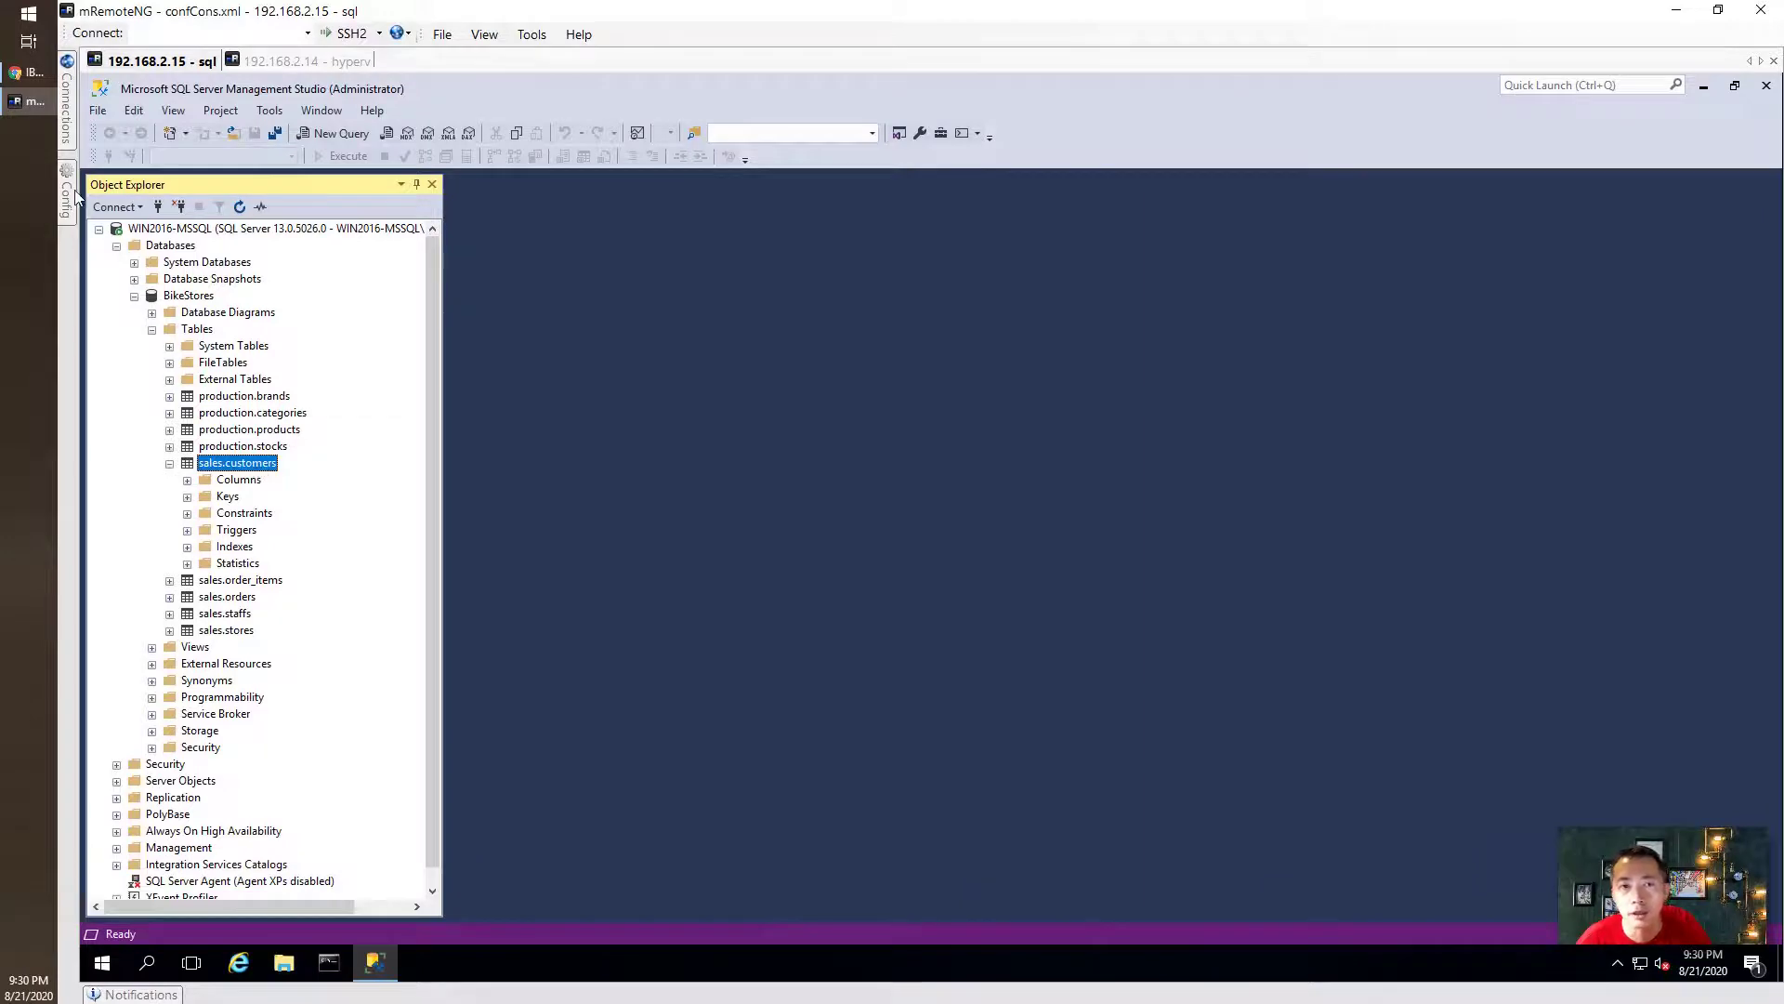
# Step: Switch to Guardium in Chrome, open Group Builder, and start a new group with the description "--51sec sensitive objects"
pyautogui.click(28, 81)
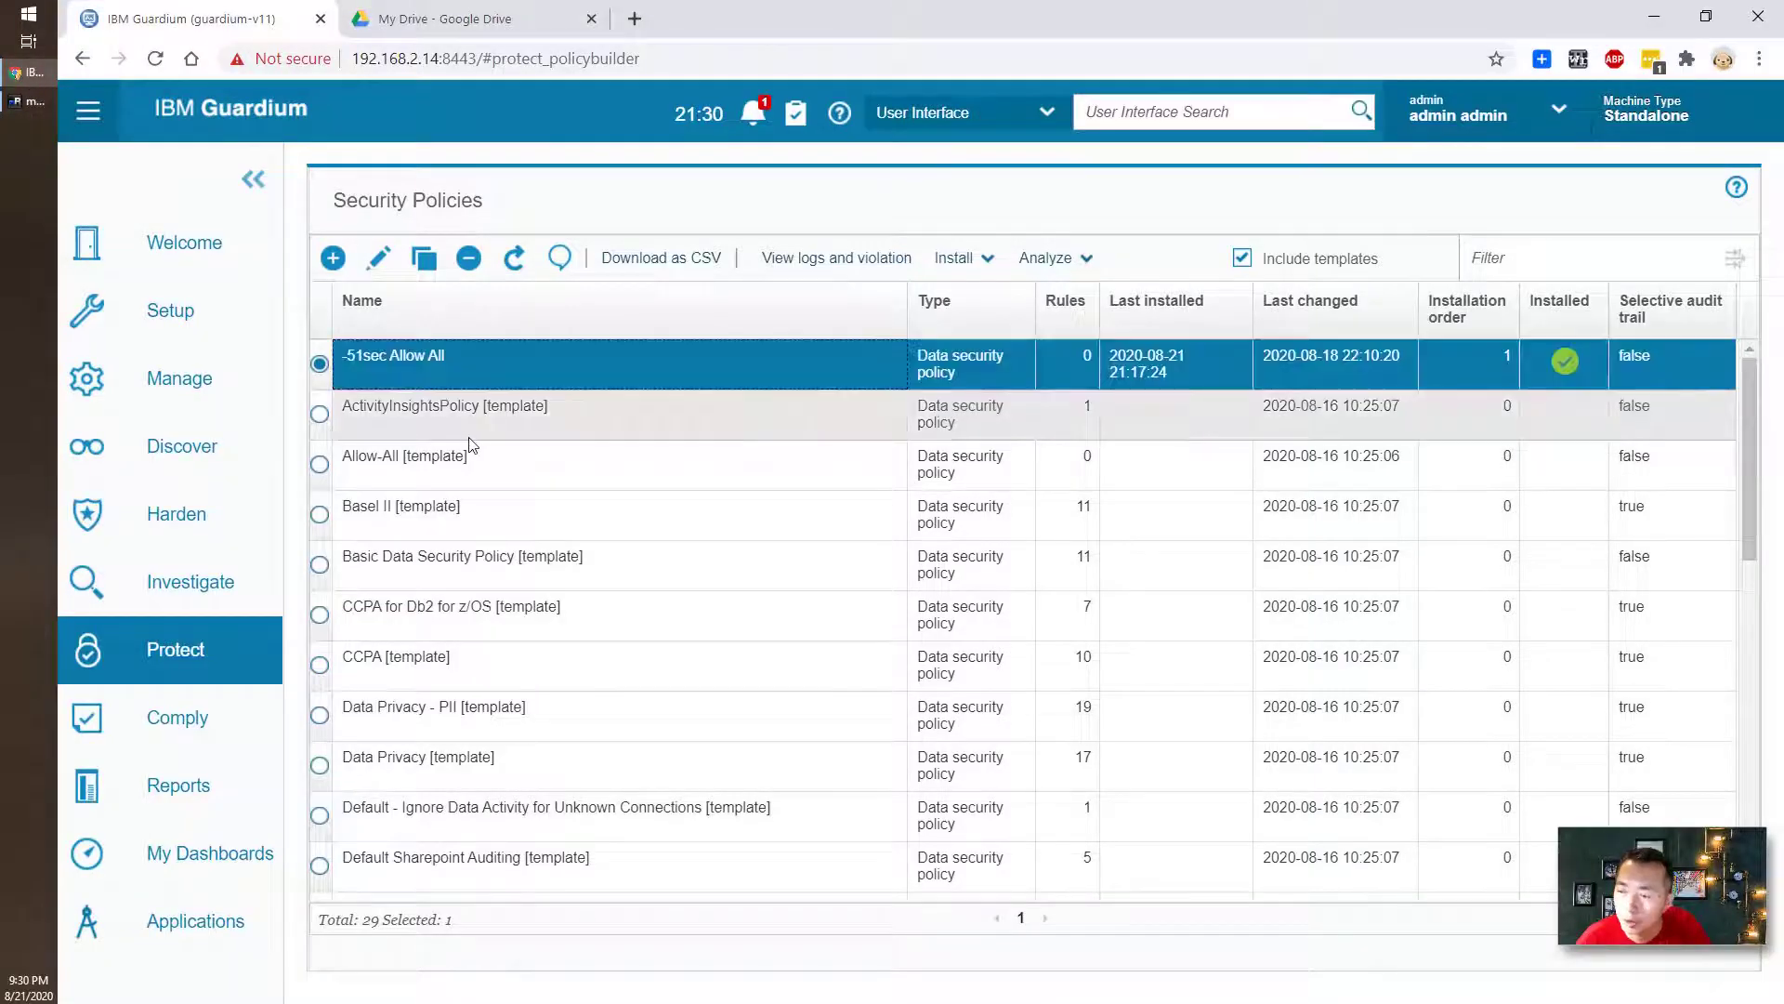
pyautogui.click(232, 665)
pyautogui.click(437, 351)
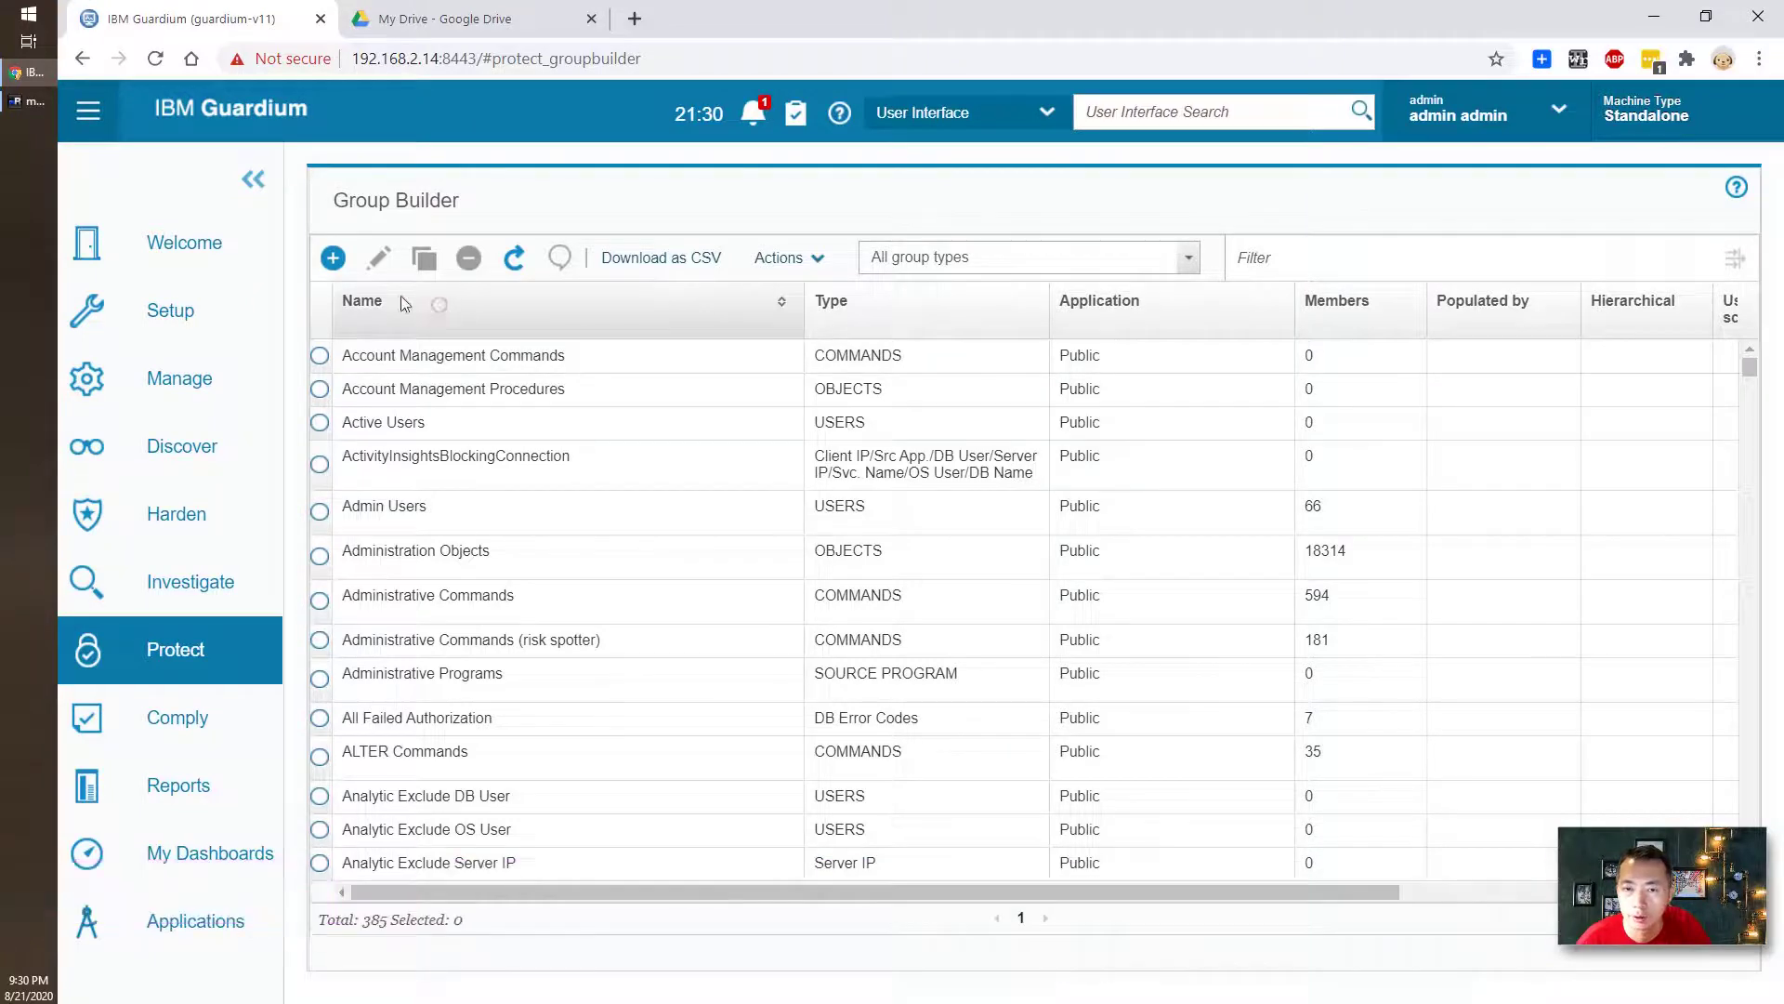
pyautogui.click(323, 273)
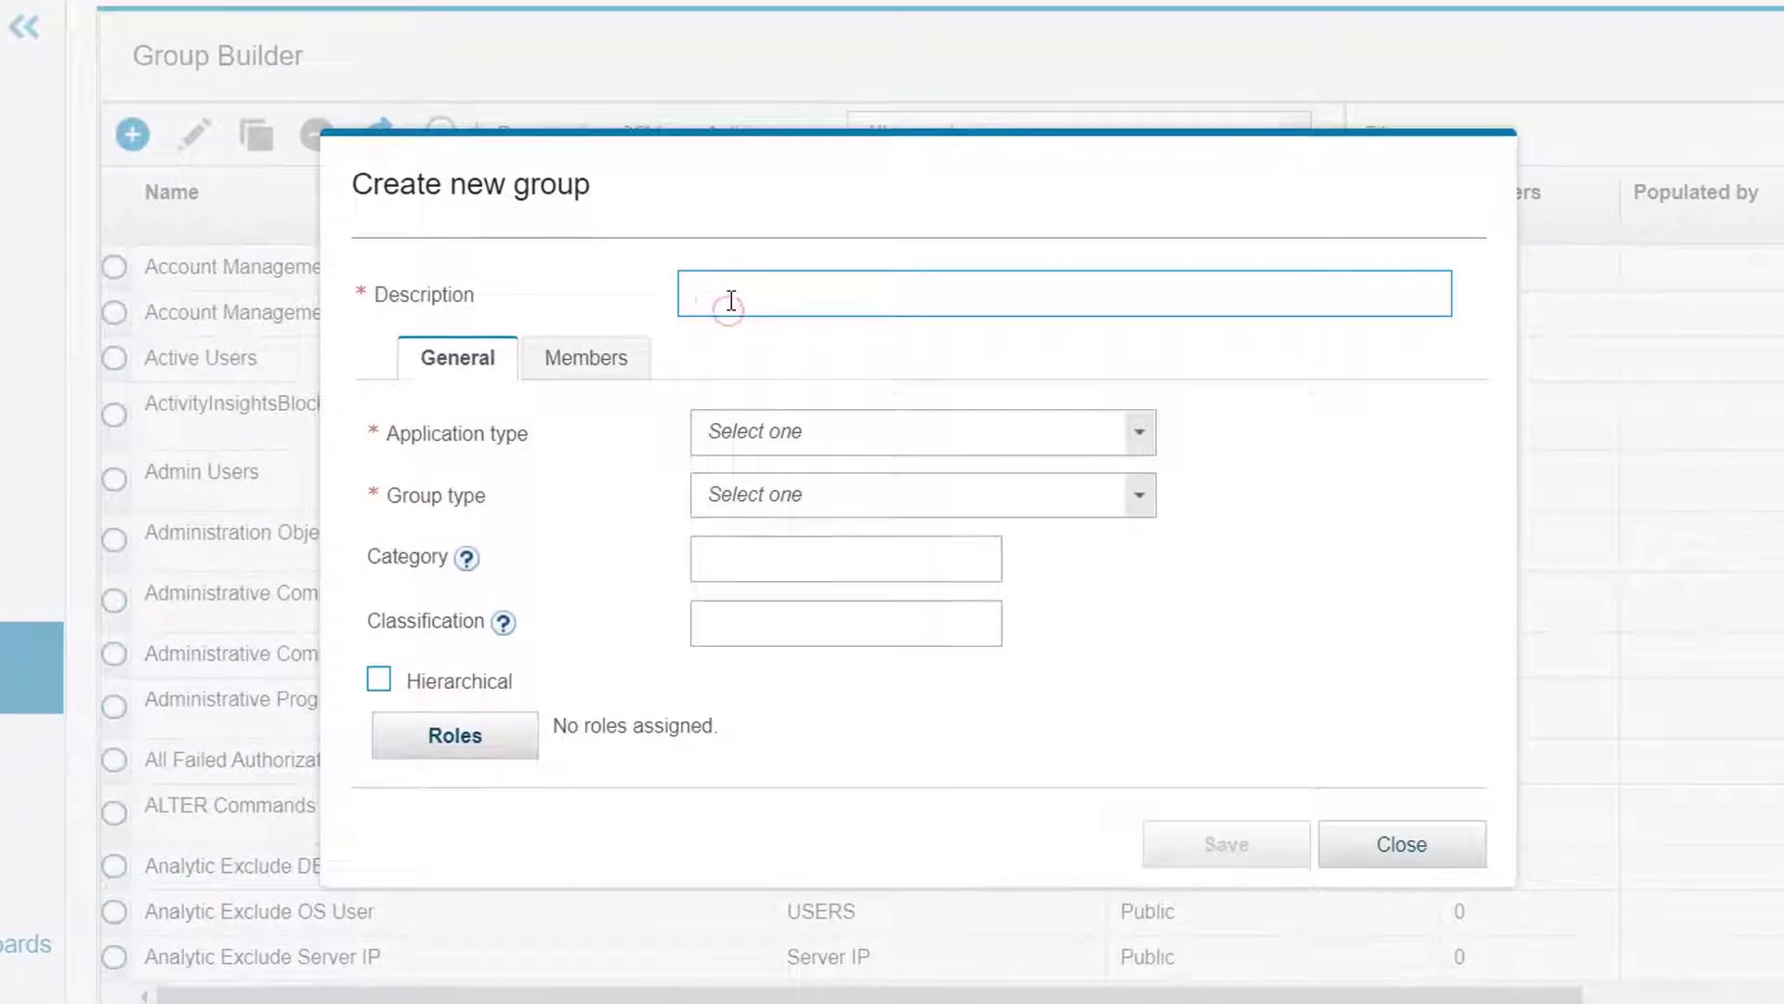
pyautogui.write('--51sec sensitiv')
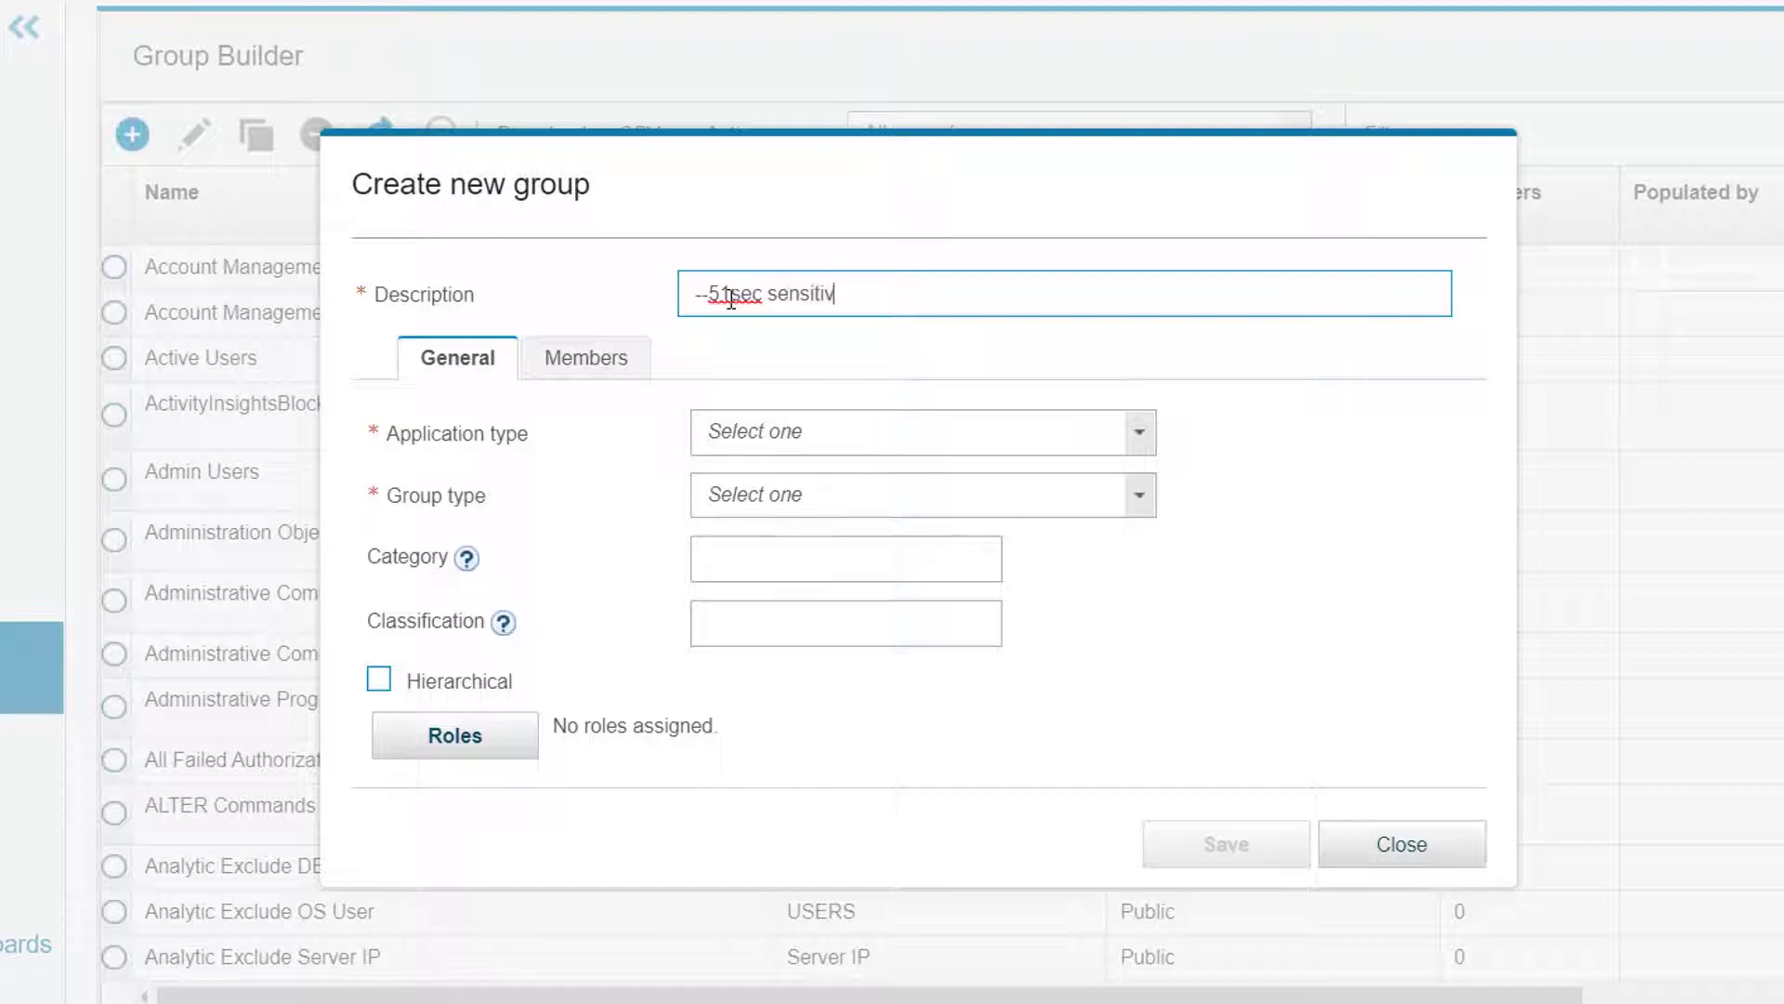
pyautogui.write('e objects')
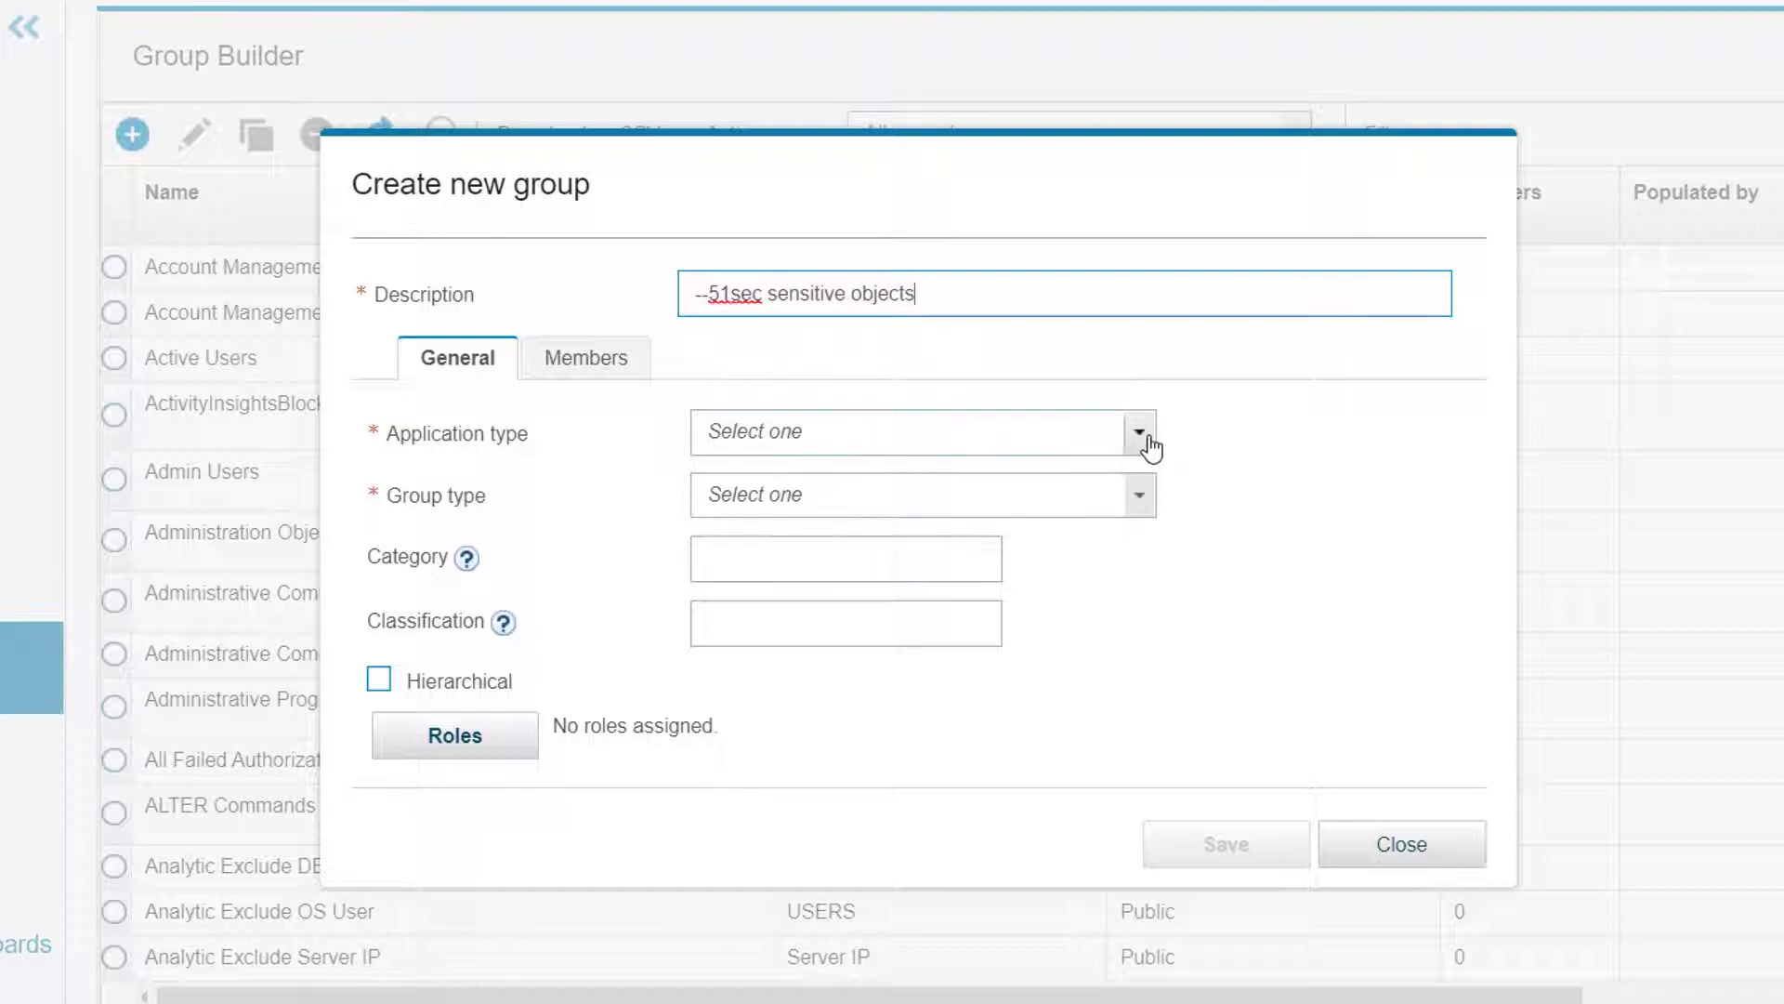
# Step: Set the new group's application type to Public and its group type to OBJECTS
pyautogui.click(1148, 439)
pyautogui.click(1115, 461)
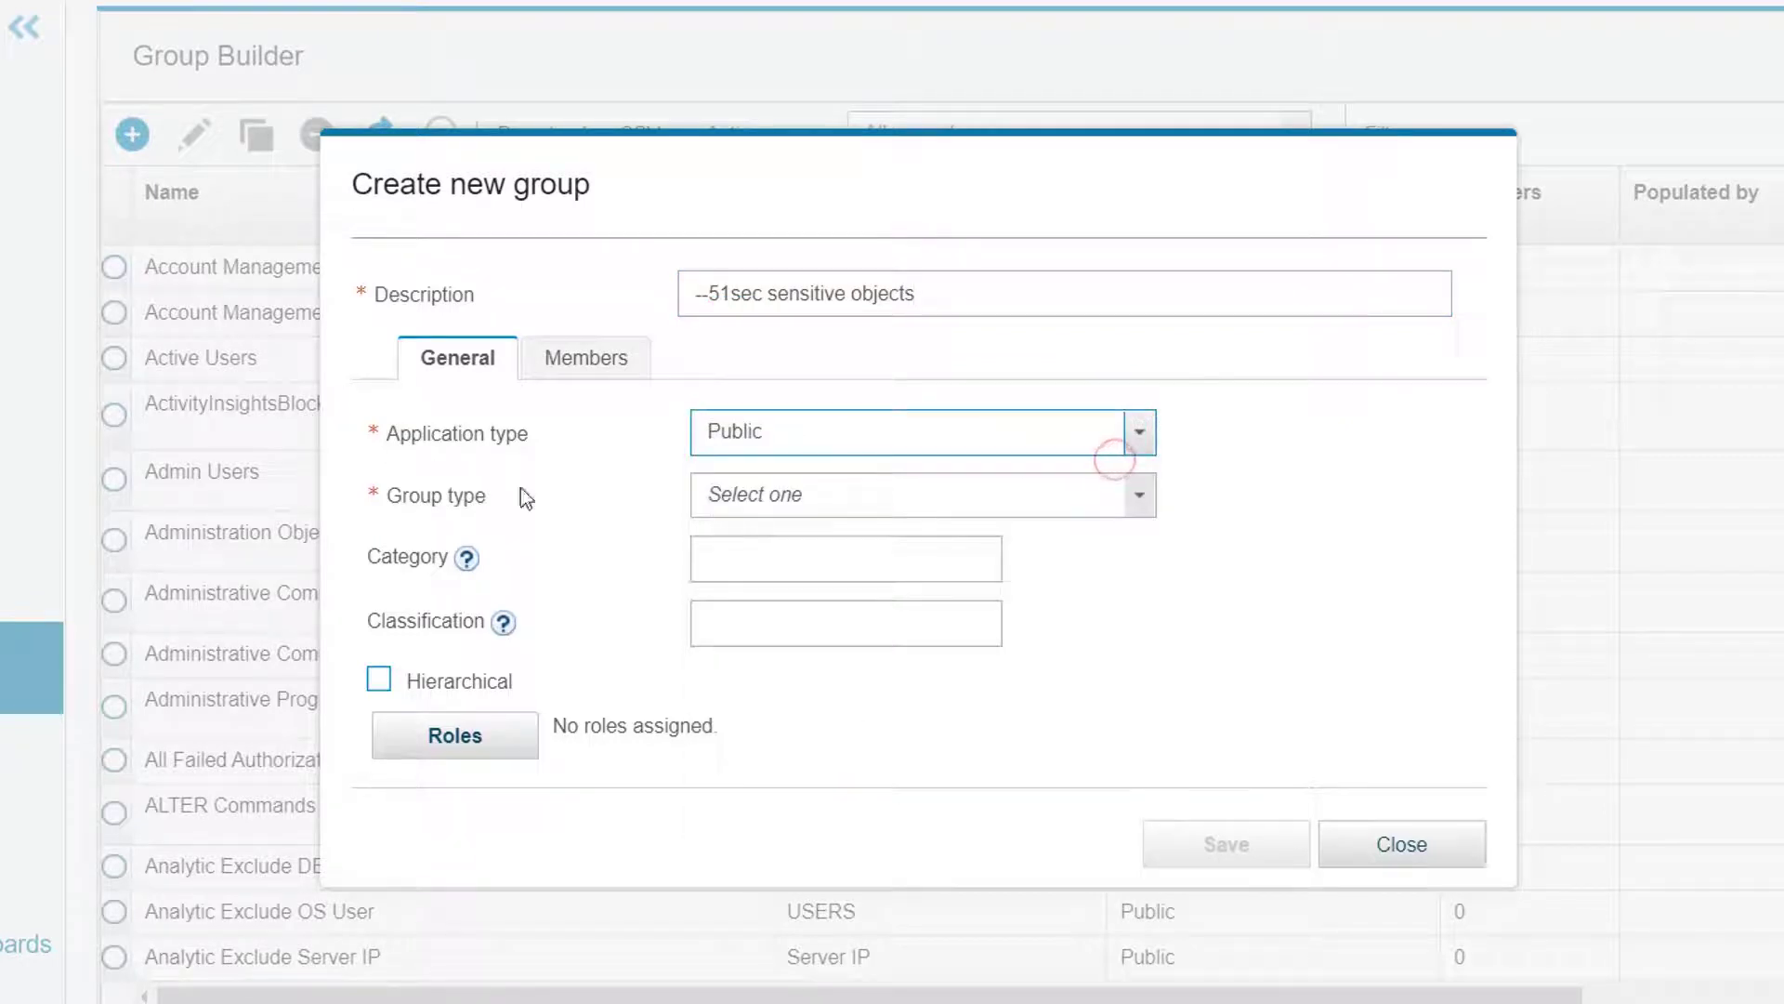
pyautogui.click(1141, 498)
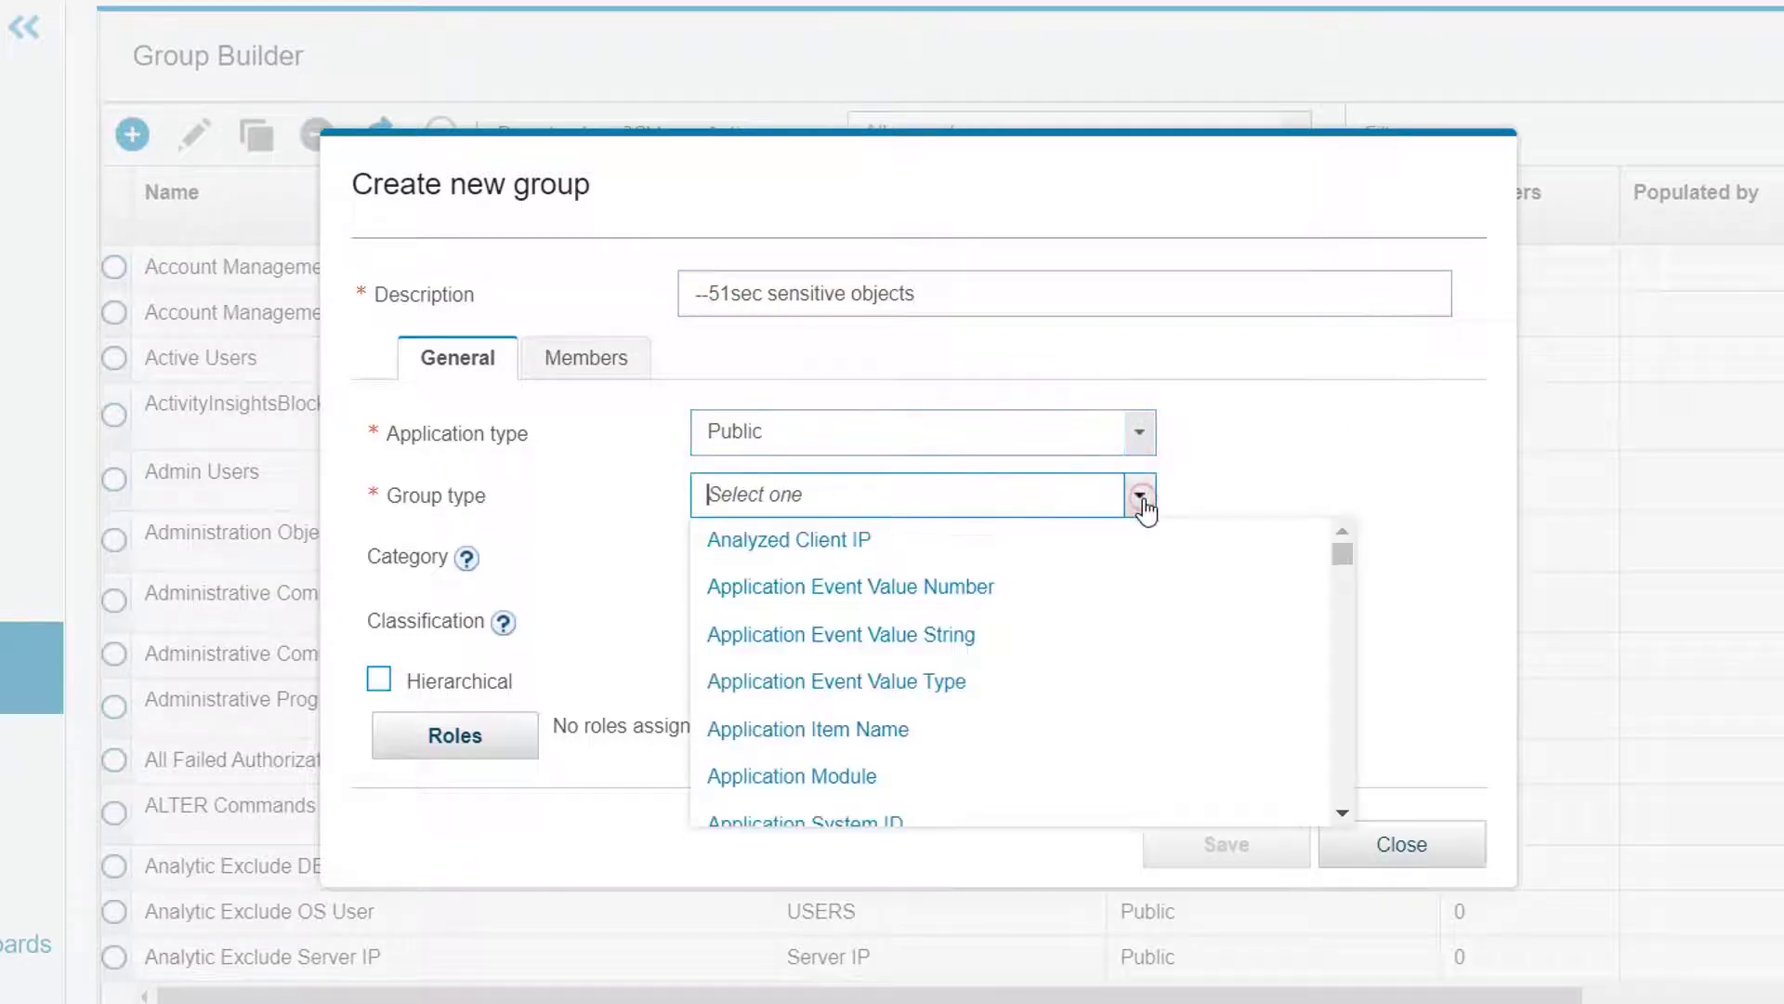
pyautogui.click(1347, 693)
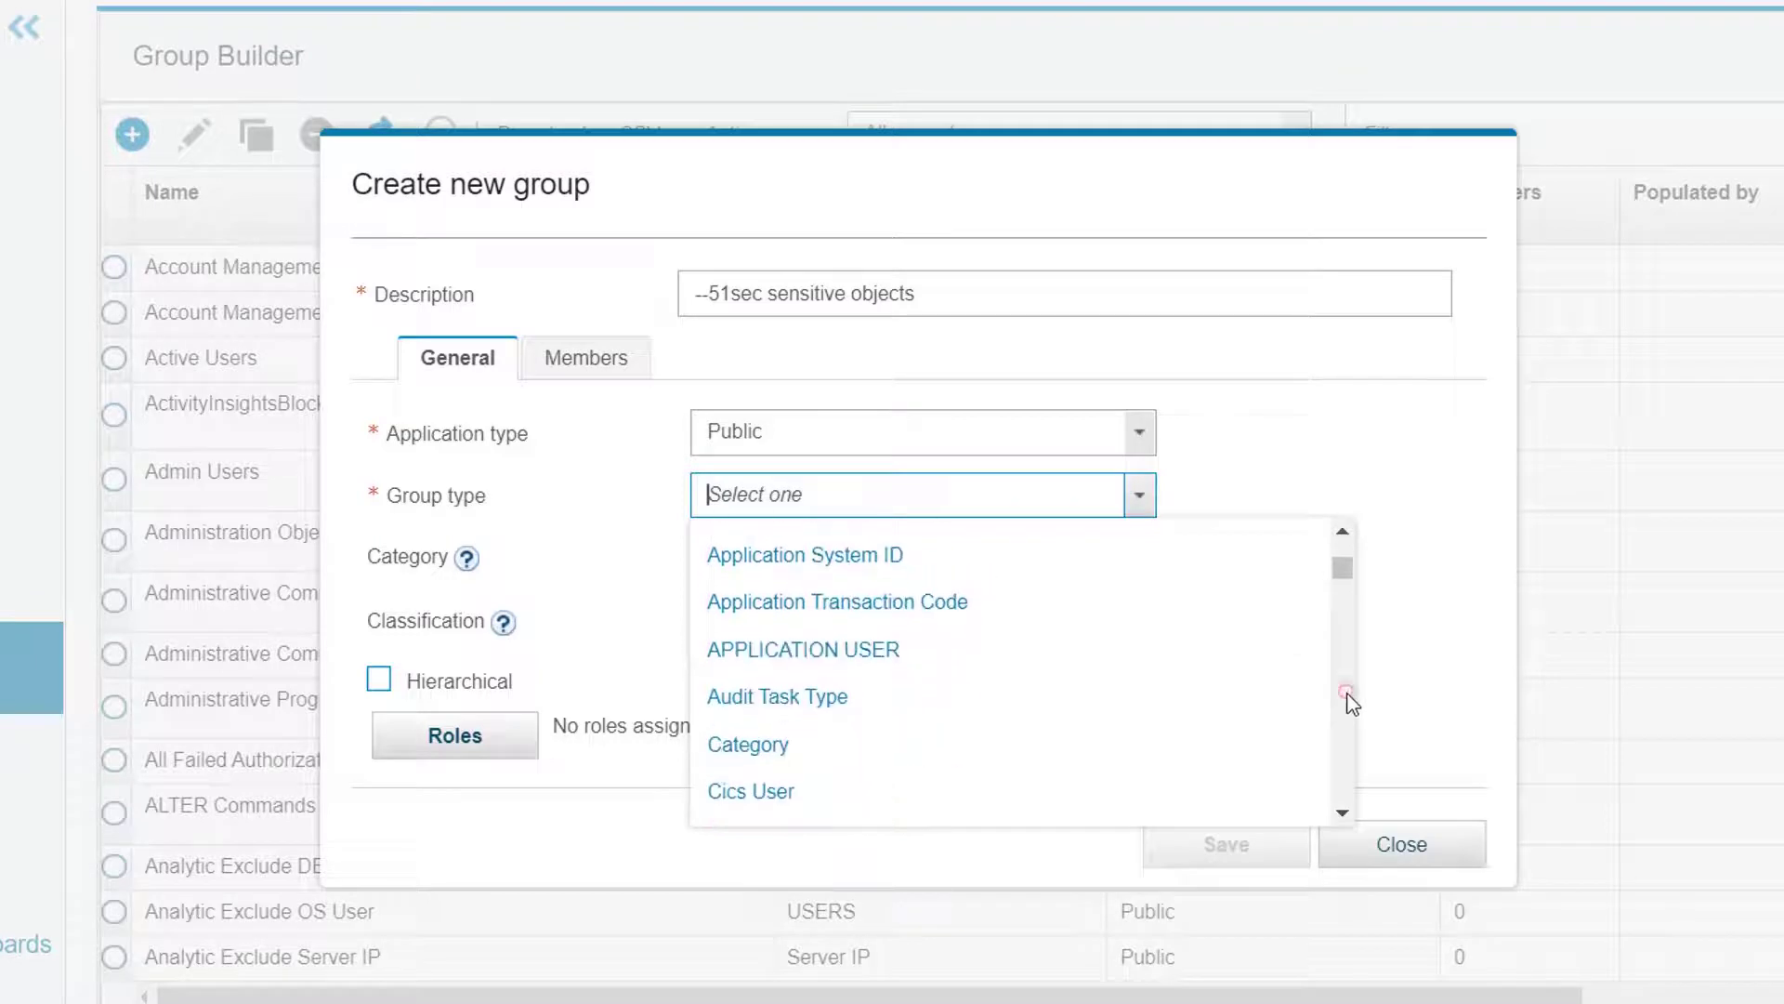
pyautogui.click(1347, 692)
pyautogui.click(1347, 693)
pyautogui.click(1347, 692)
pyautogui.click(1347, 693)
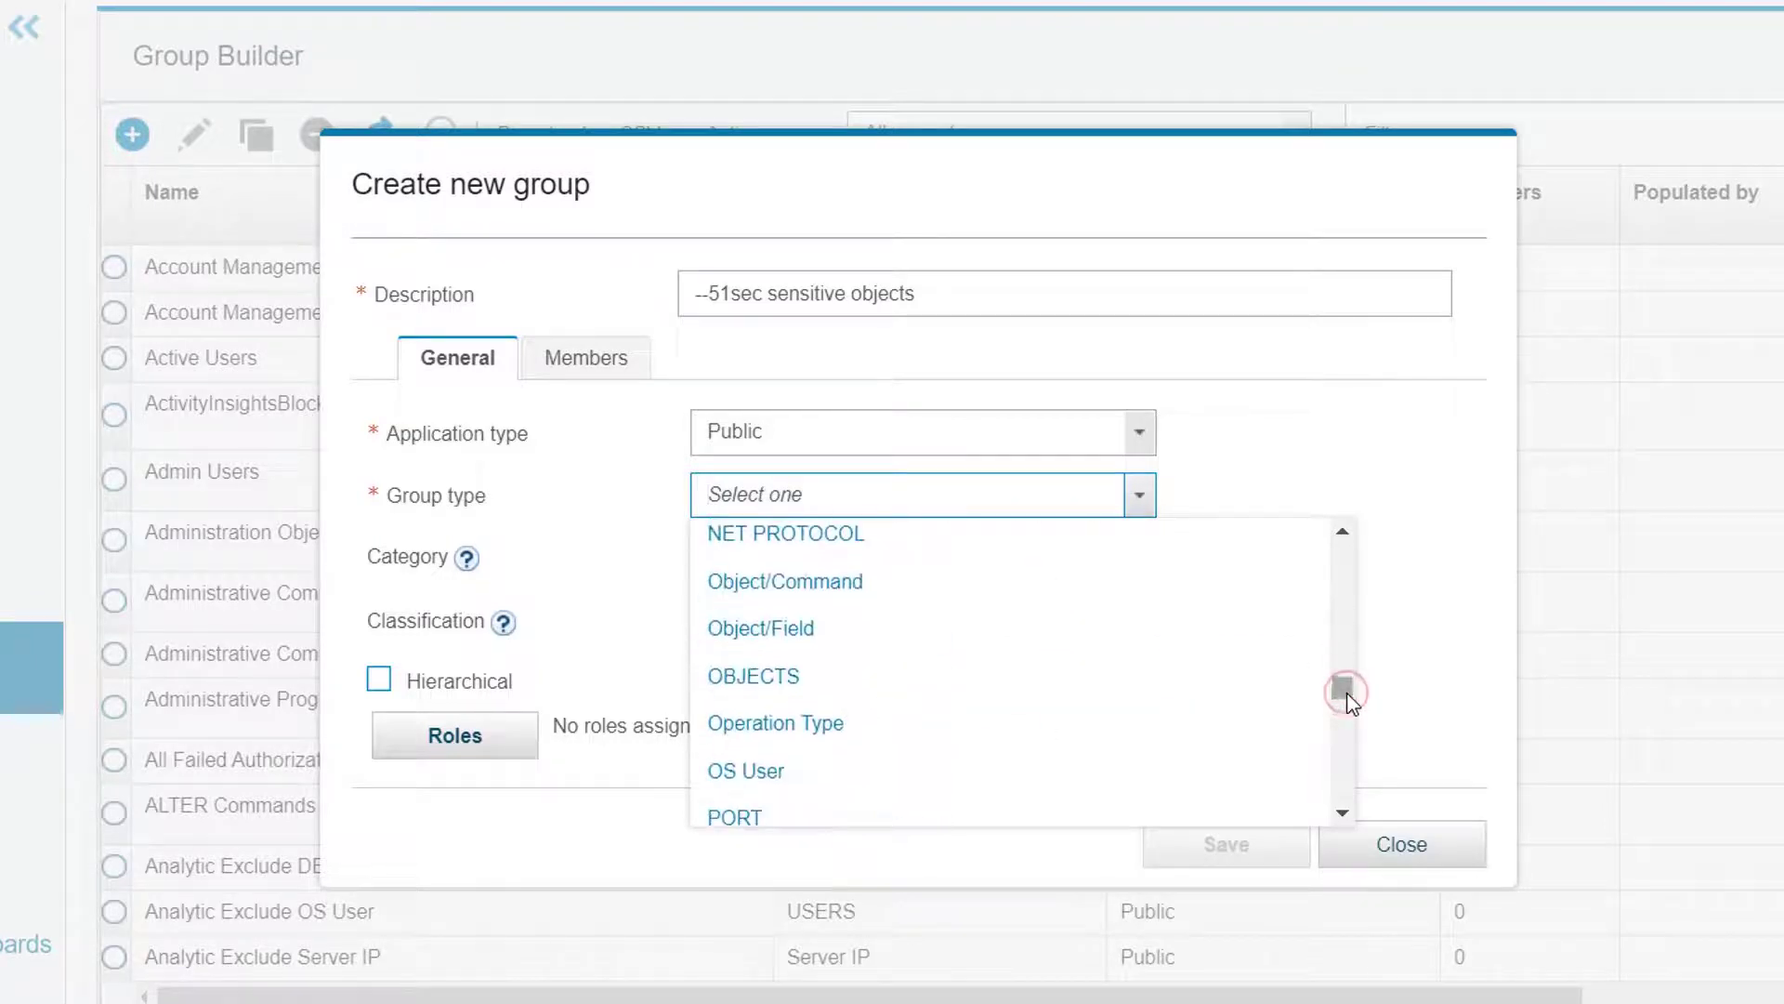
pyautogui.click(1152, 665)
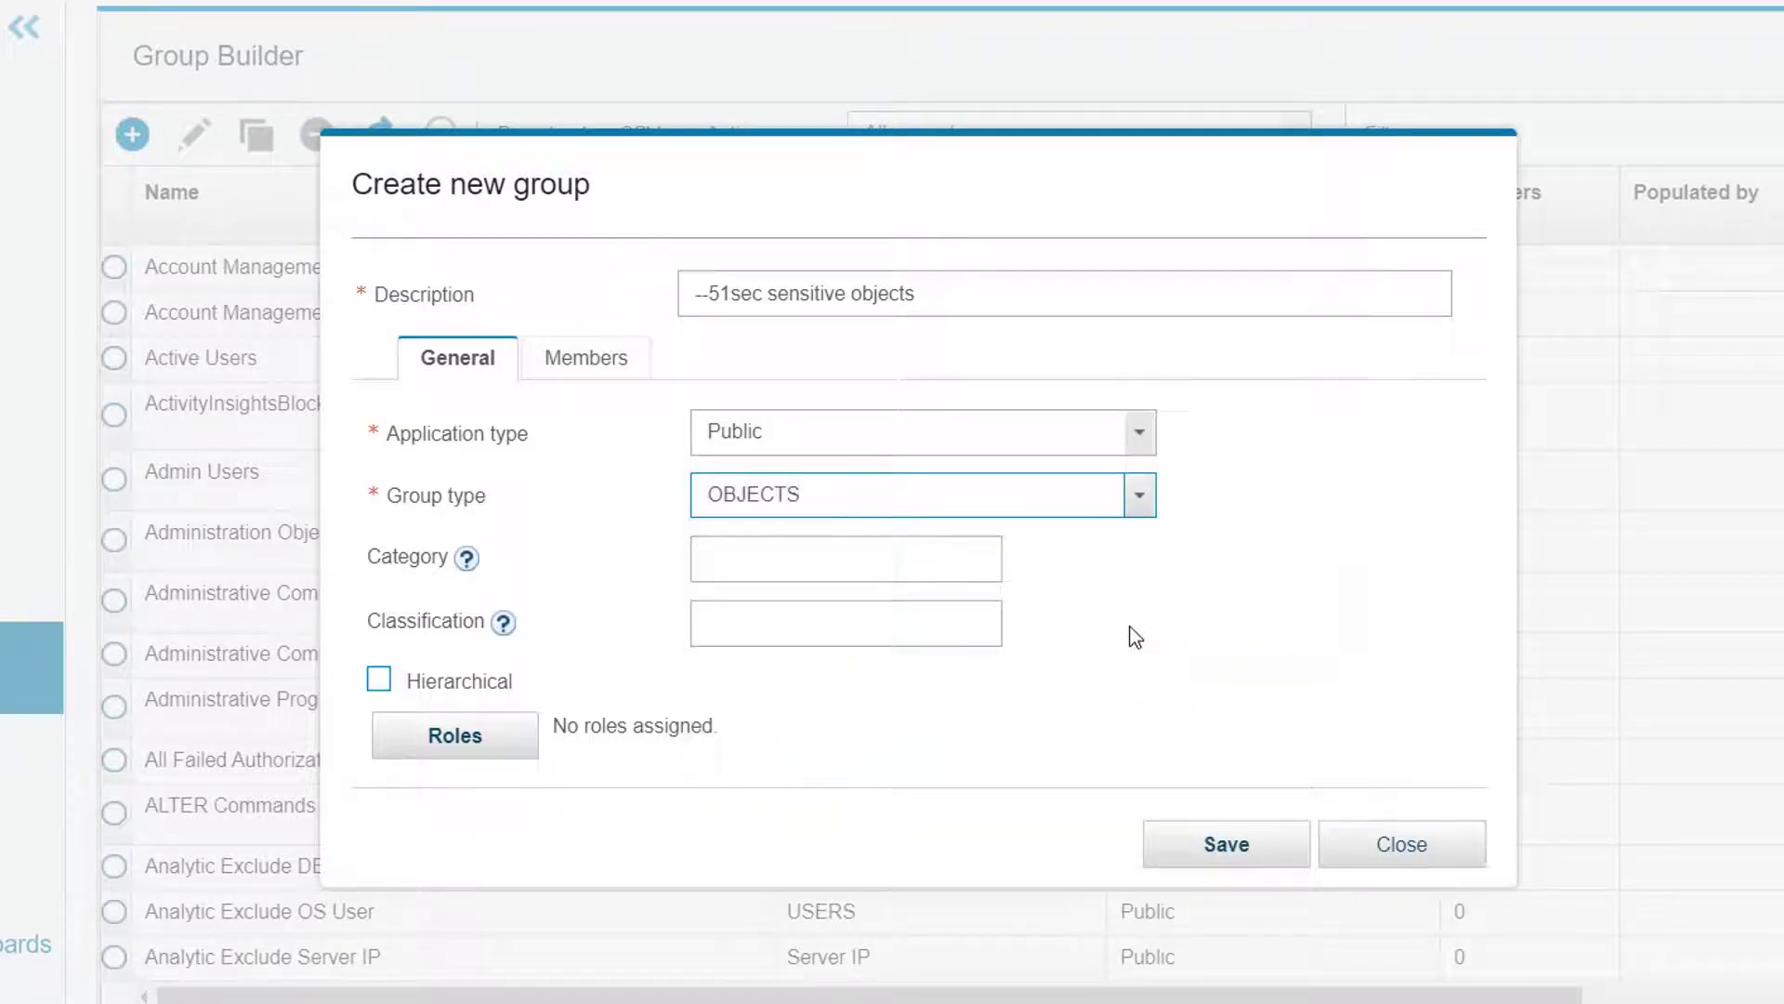
pyautogui.click(1136, 509)
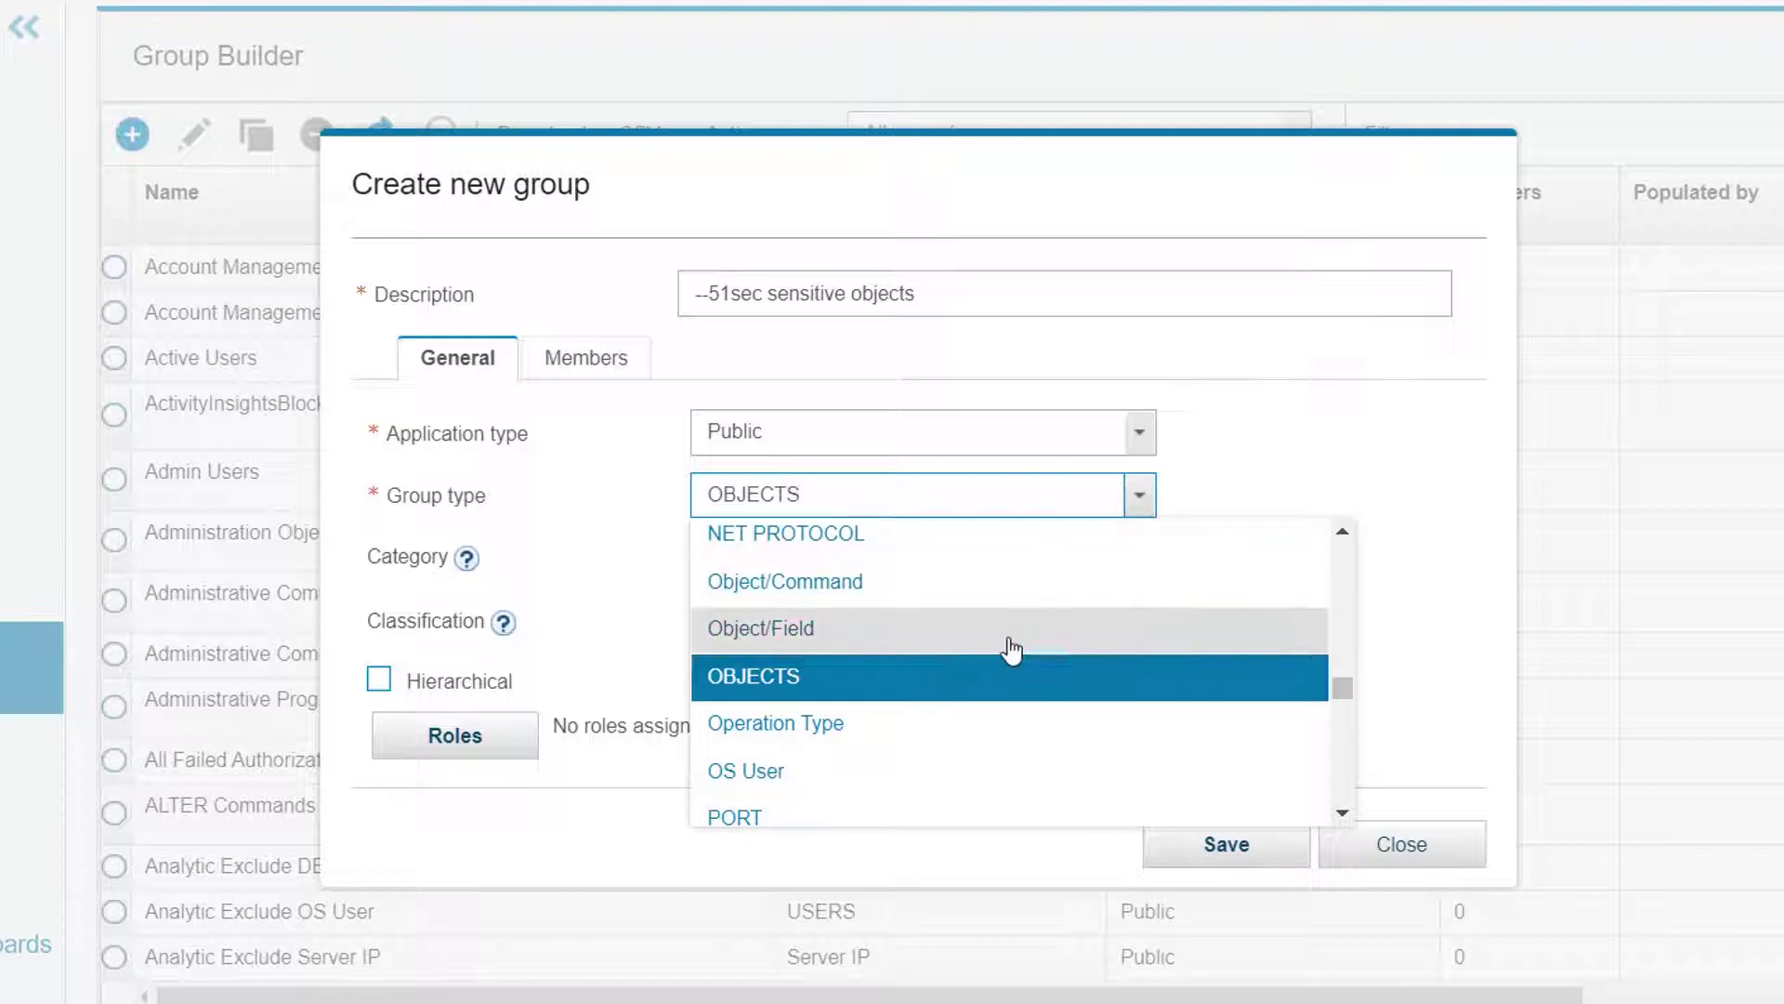
pyautogui.click(1440, 531)
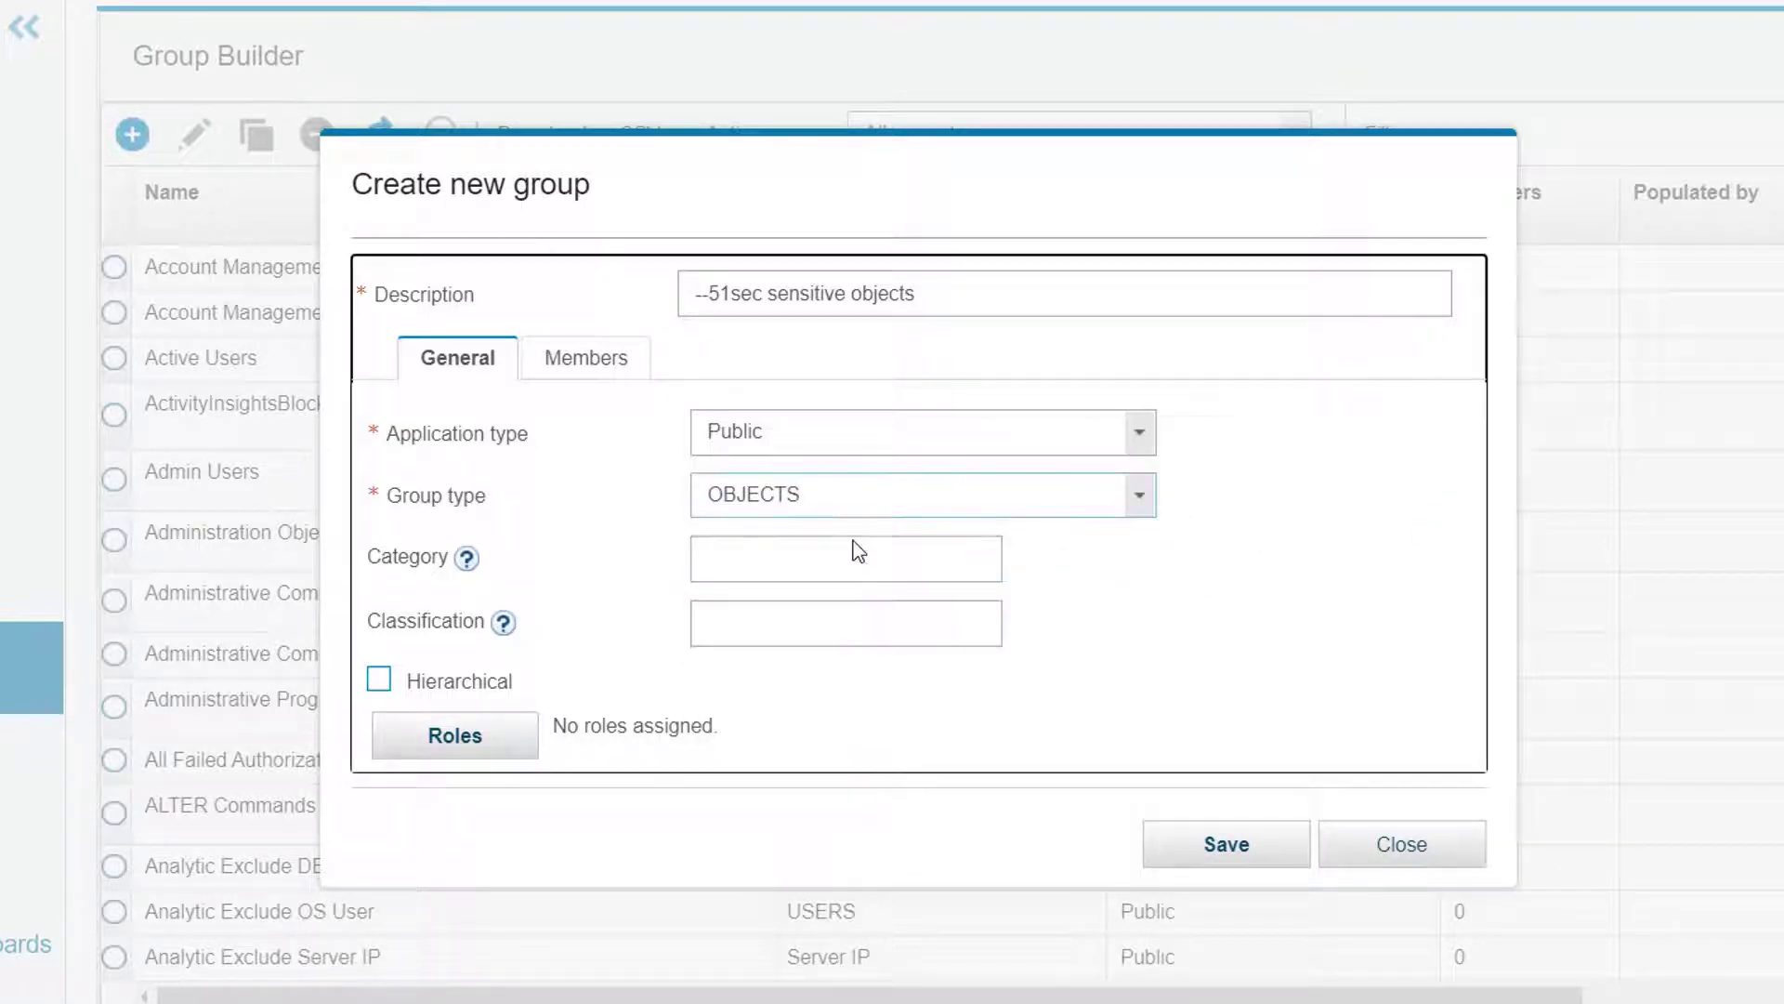
# Step: Add sales.customers as a member of the new group and save the group
pyautogui.click(629, 352)
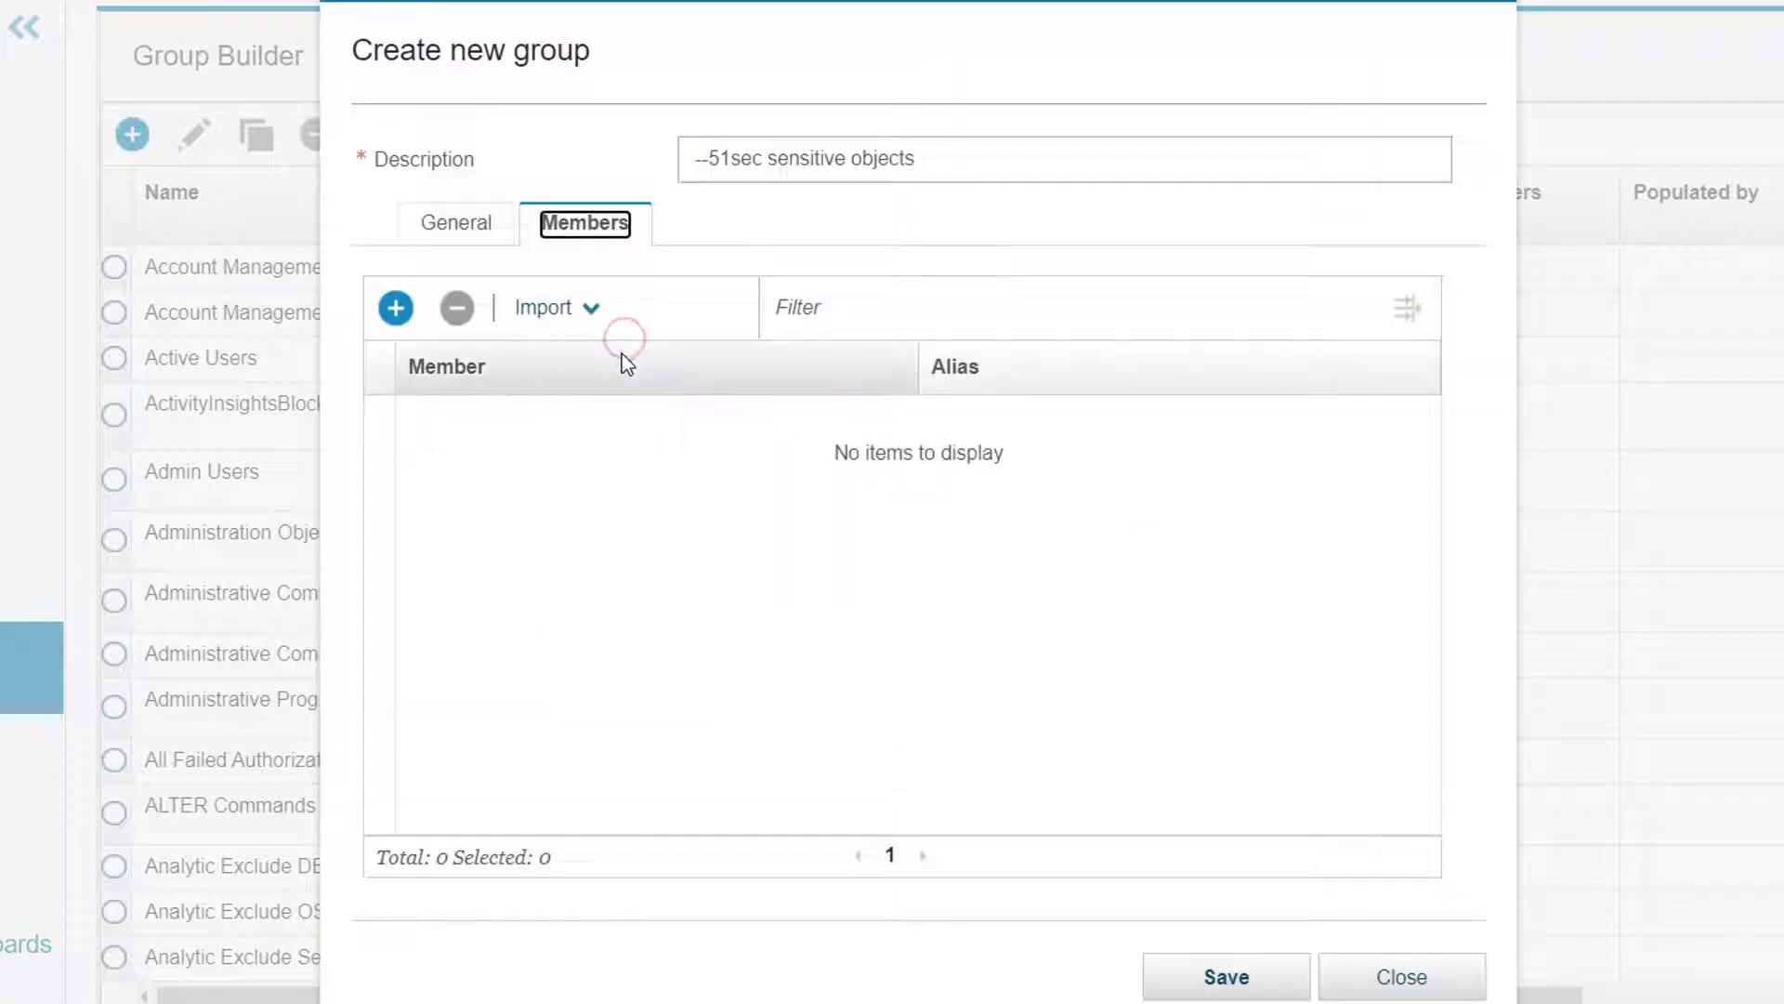
pyautogui.click(396, 307)
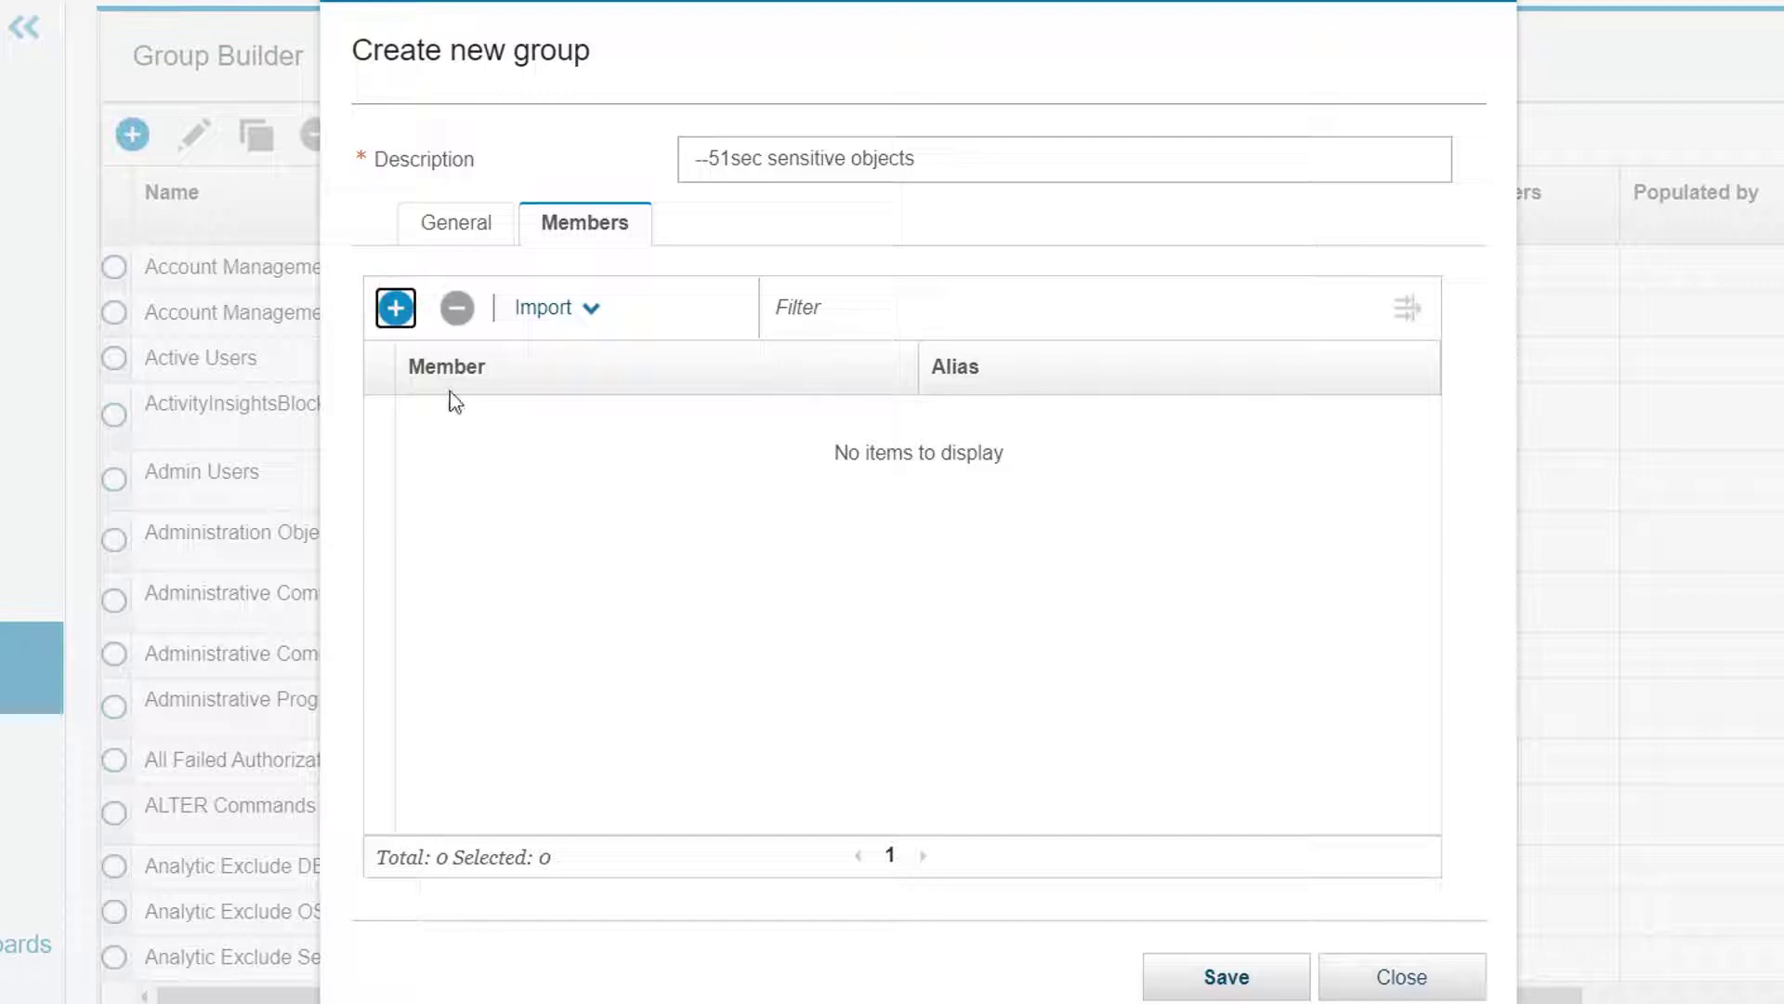
pyautogui.click(396, 307)
pyautogui.click(521, 427)
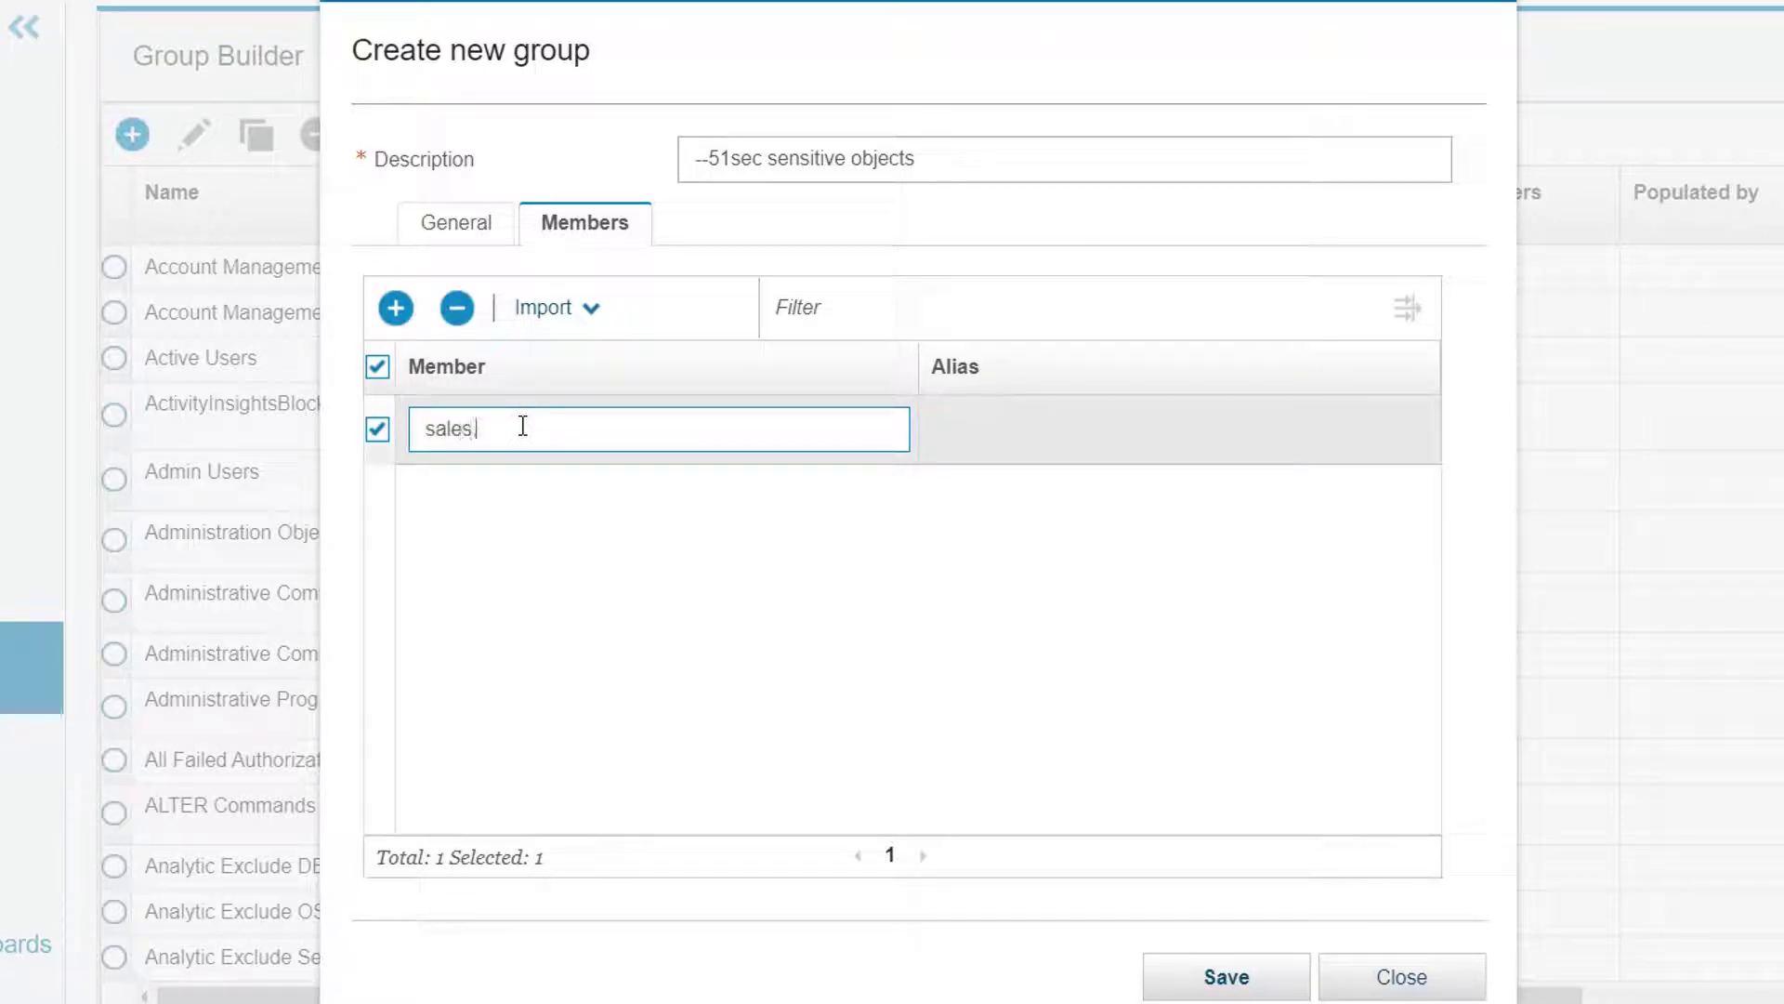
pyautogui.write('sales.customers')
pyautogui.click(593, 502)
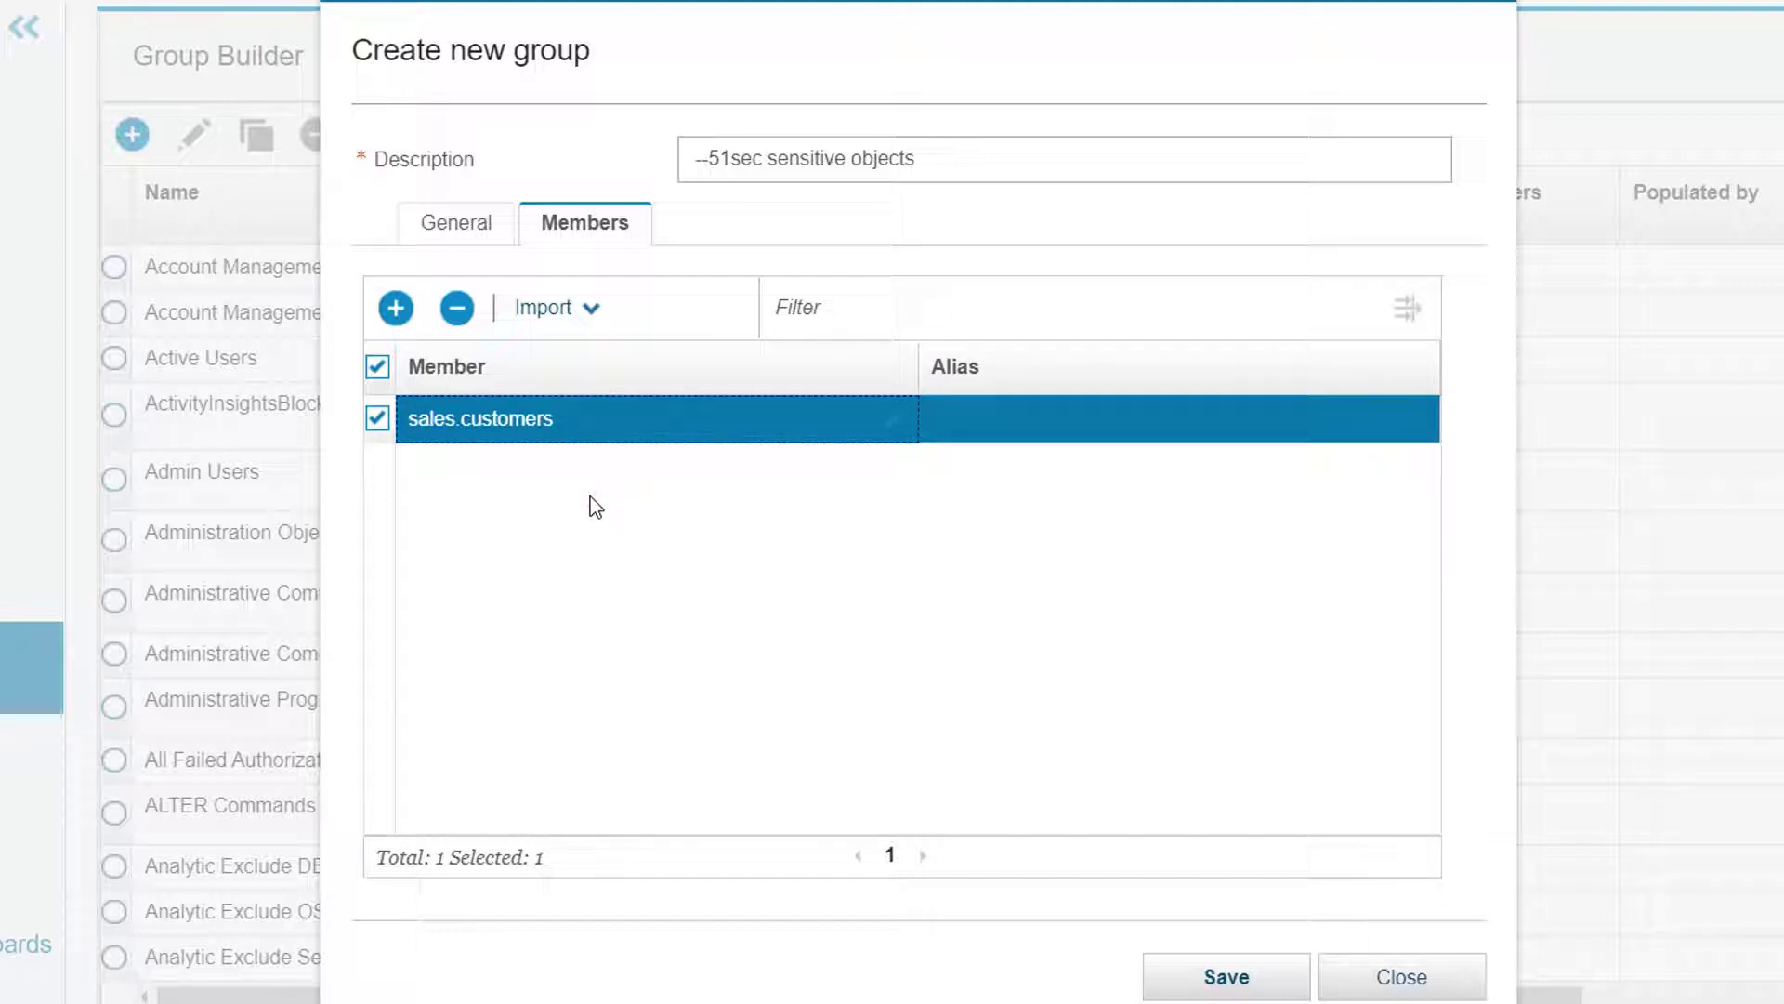
pyautogui.click(1183, 976)
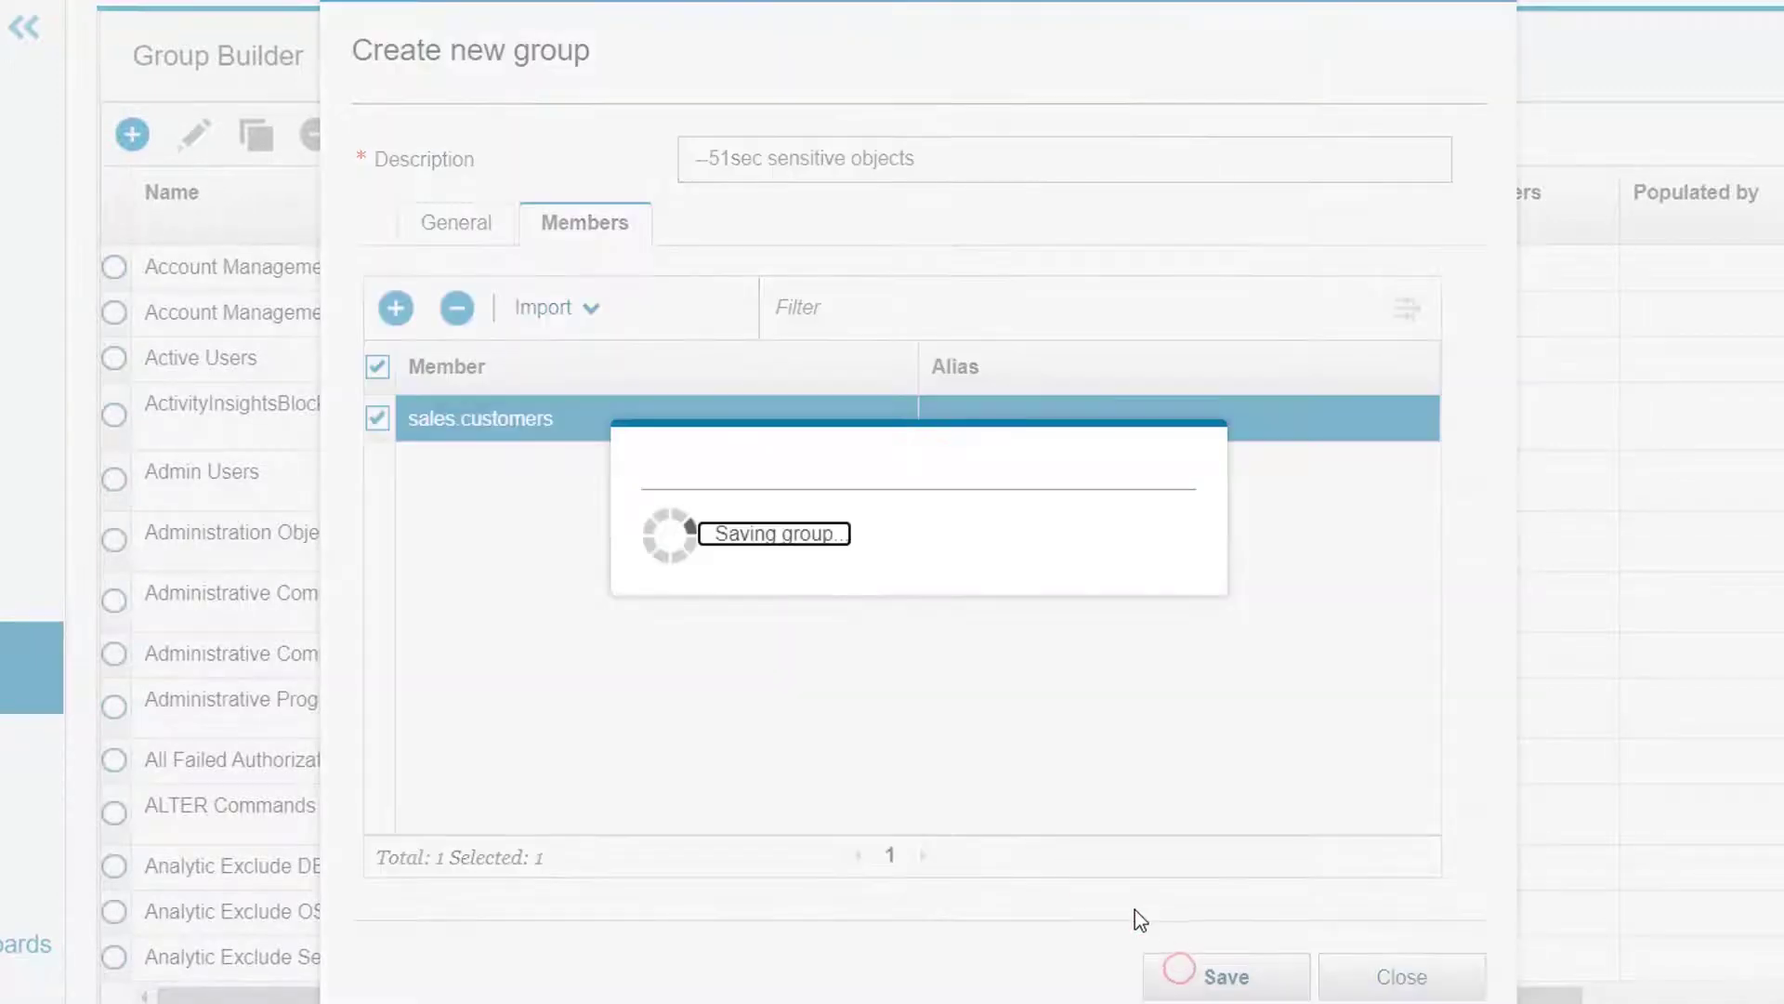
# Step: Close the saved sensitive objects group and open Policy Builder for Data
pyautogui.click(1113, 595)
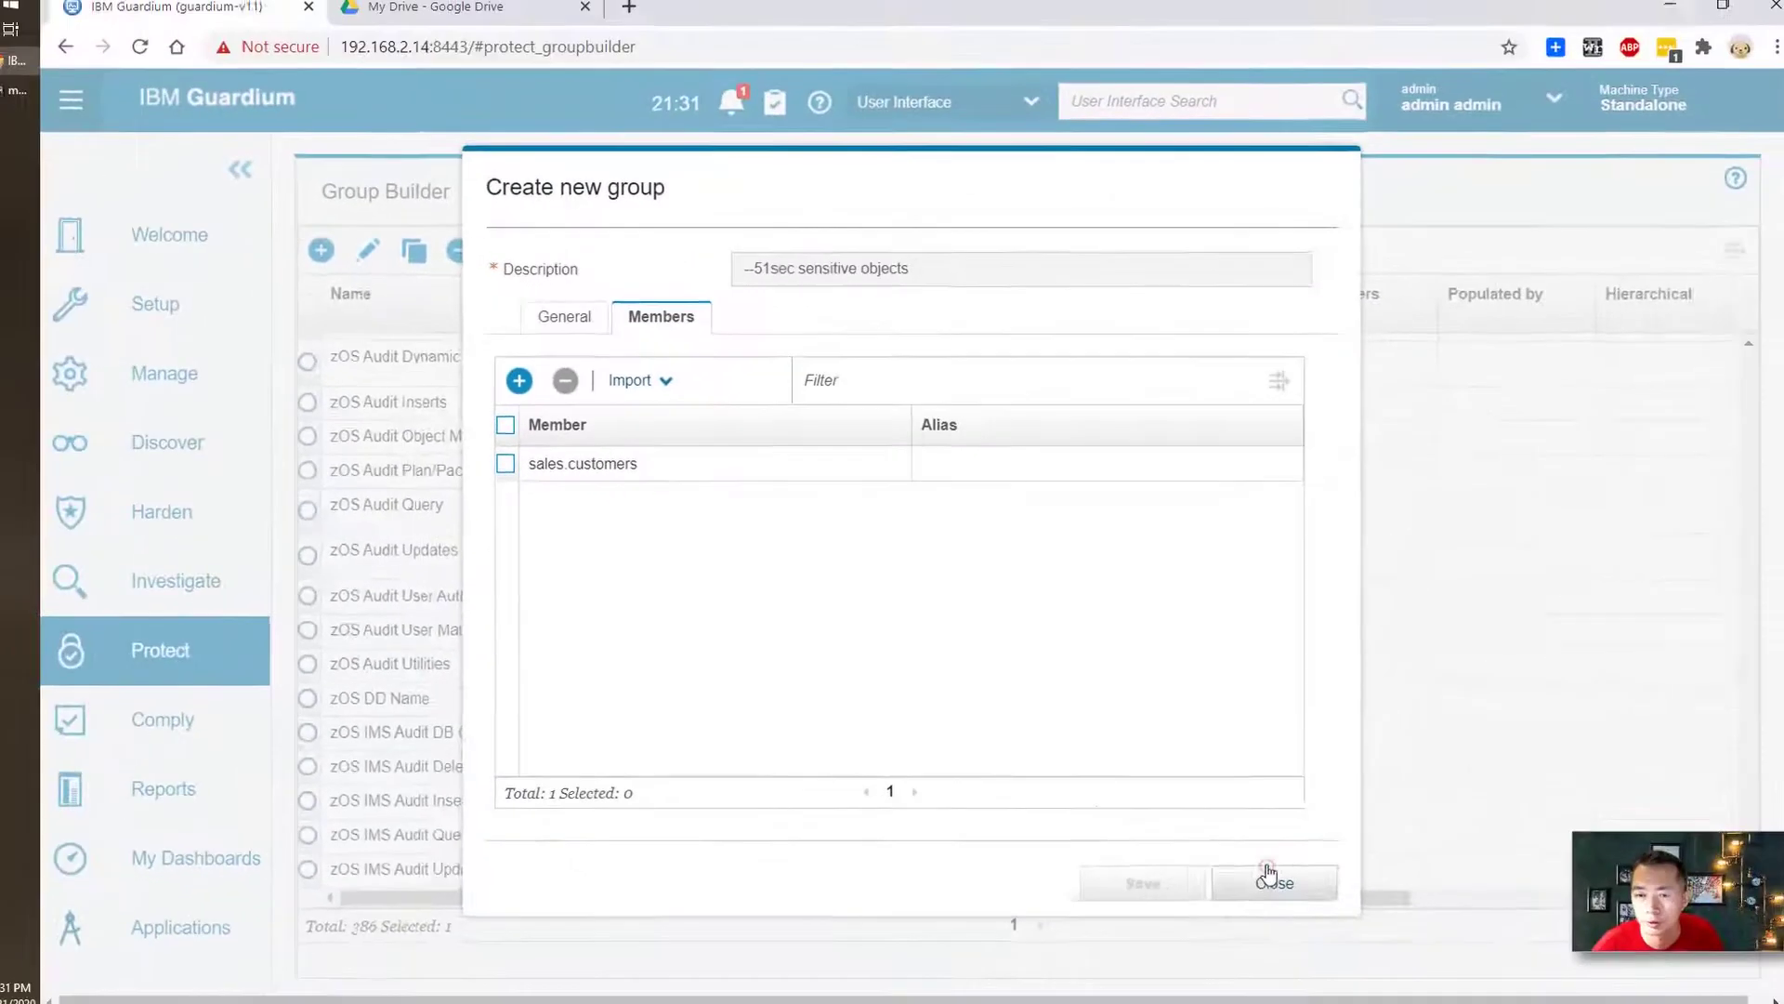
pyautogui.click(1401, 975)
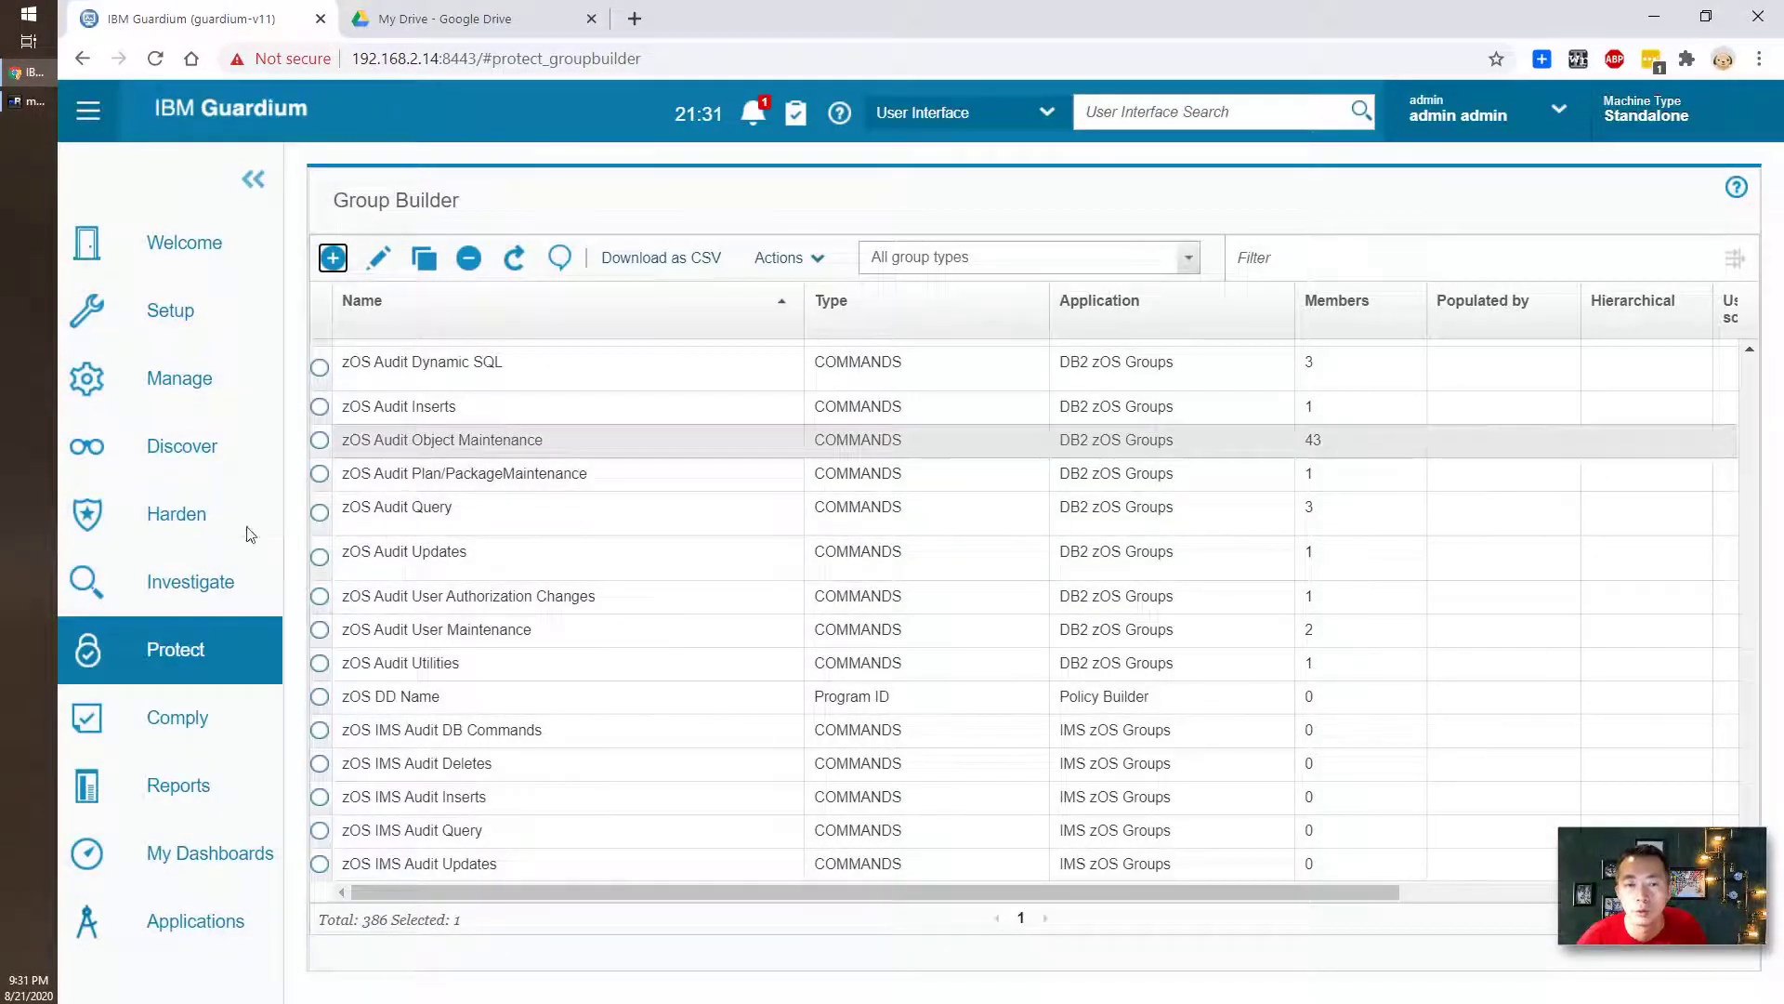
pyautogui.click(204, 647)
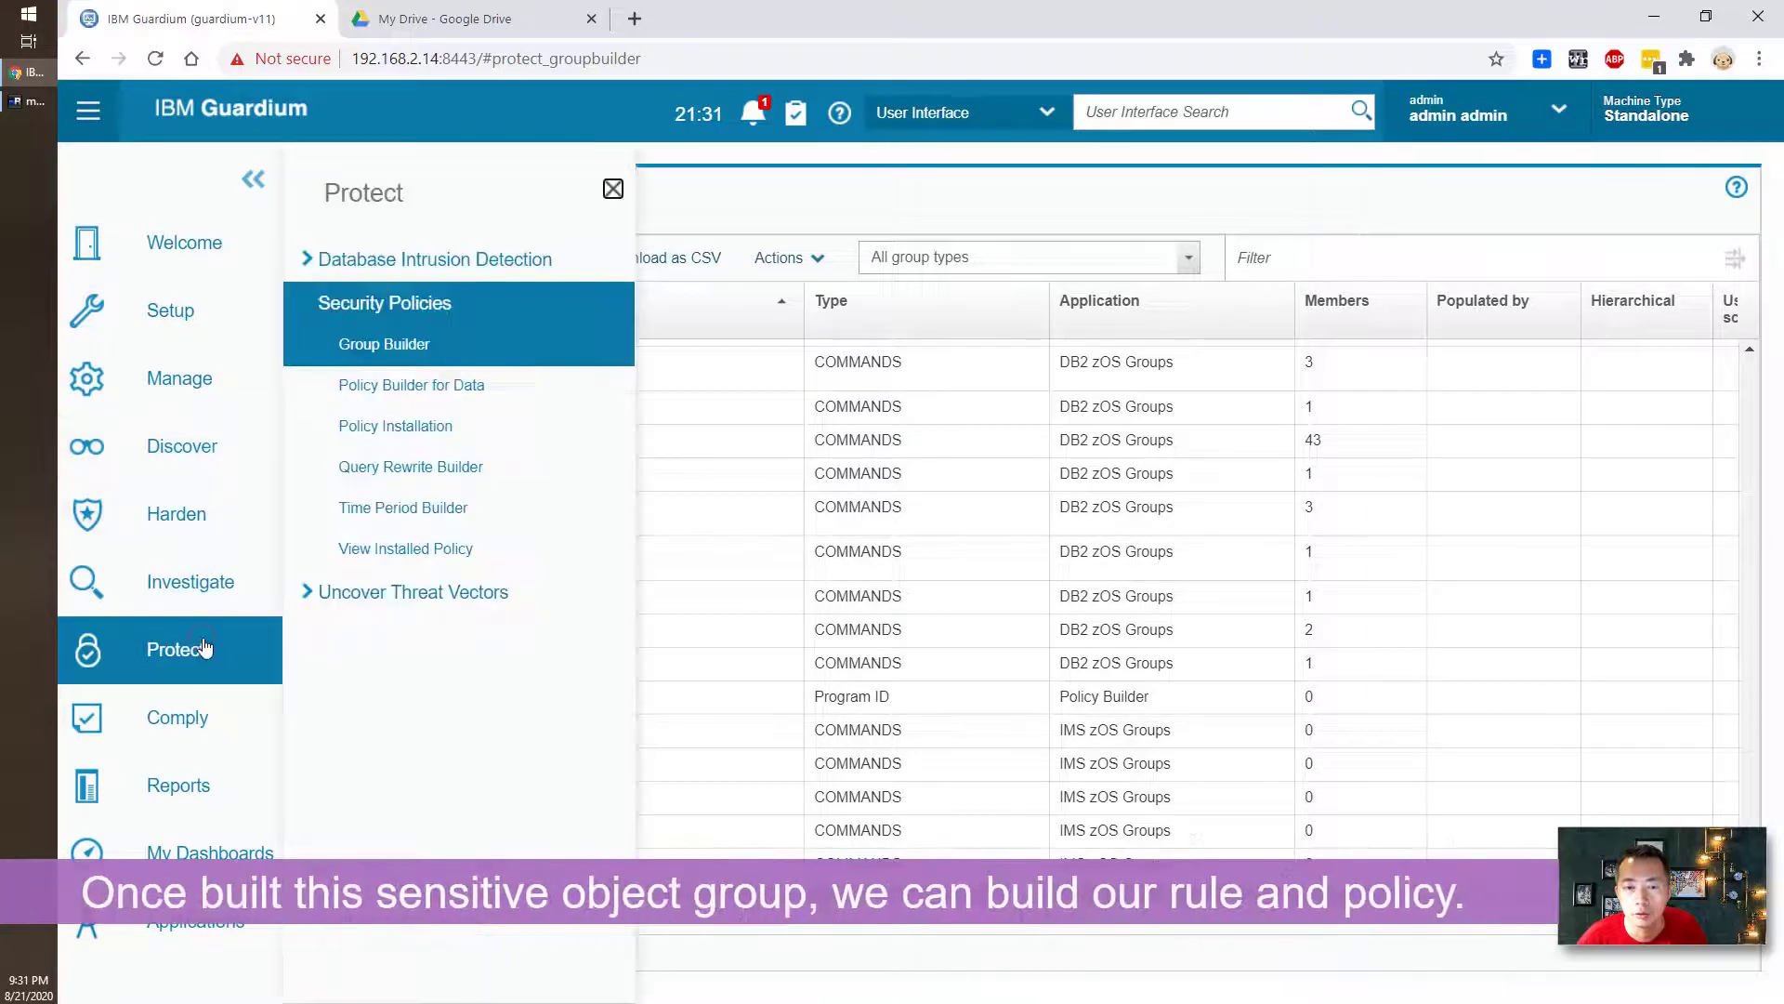
pyautogui.click(426, 394)
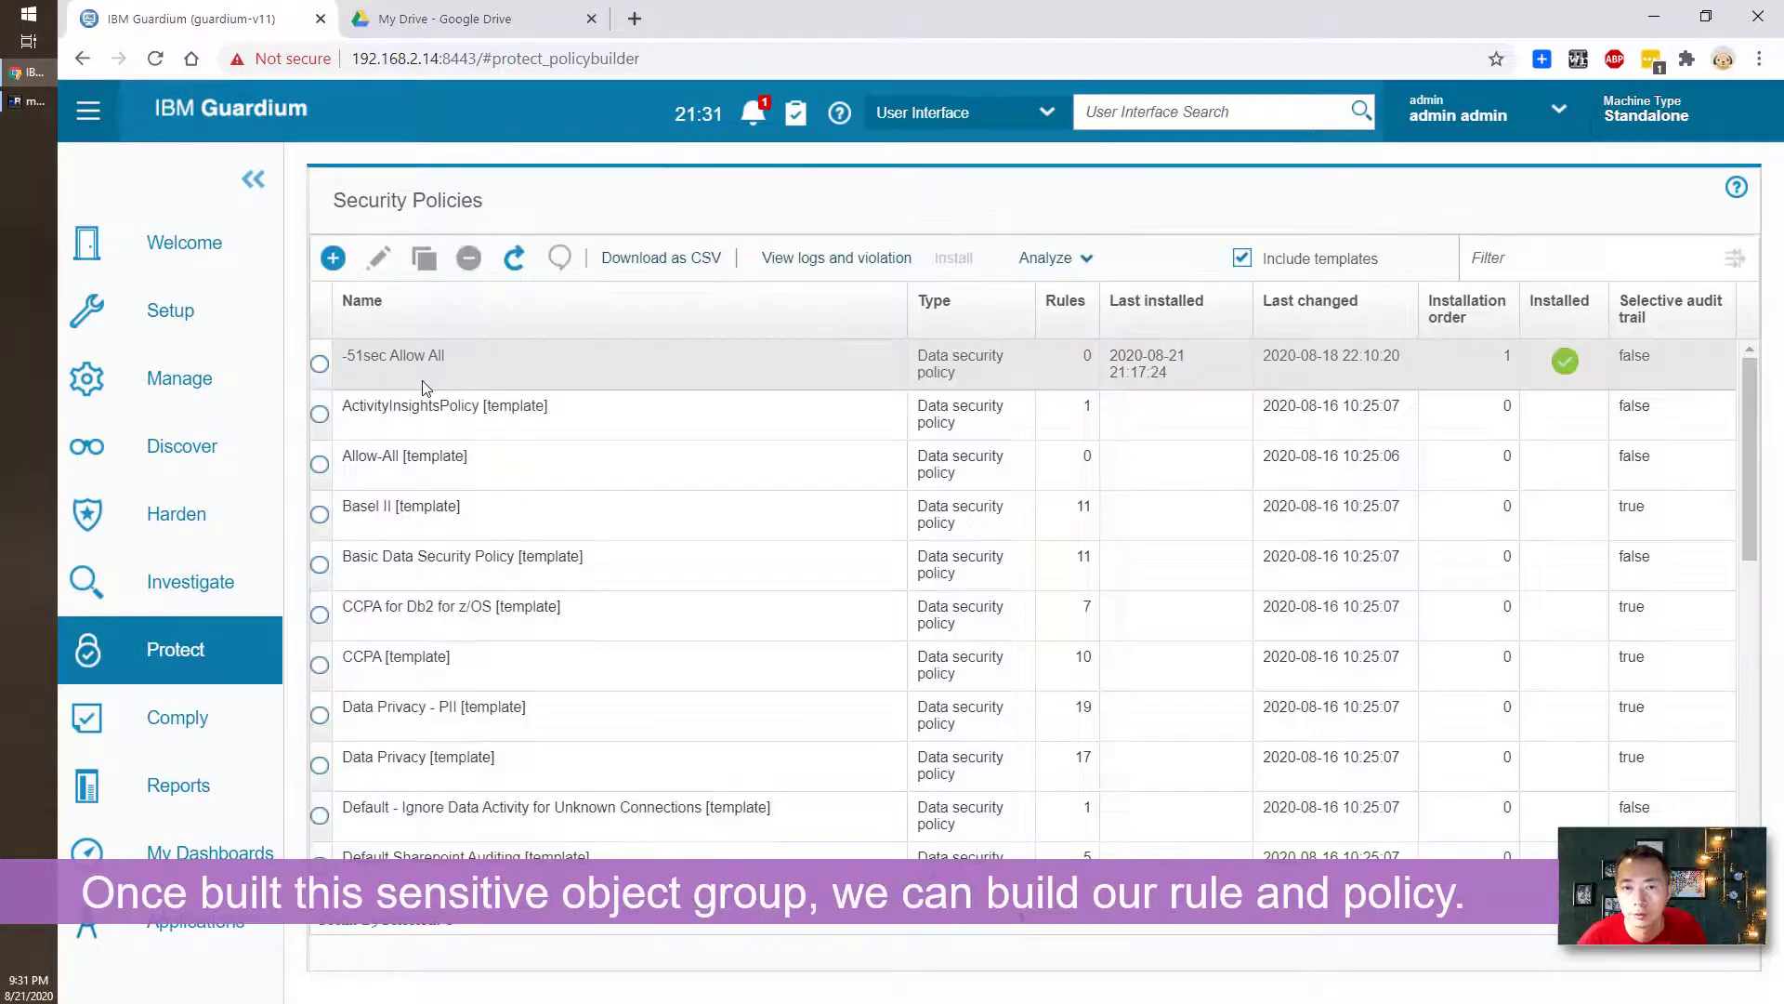
# Step: Start a new data security policy named "--51sec alert policy - sensitive data access"
pyautogui.click(320, 364)
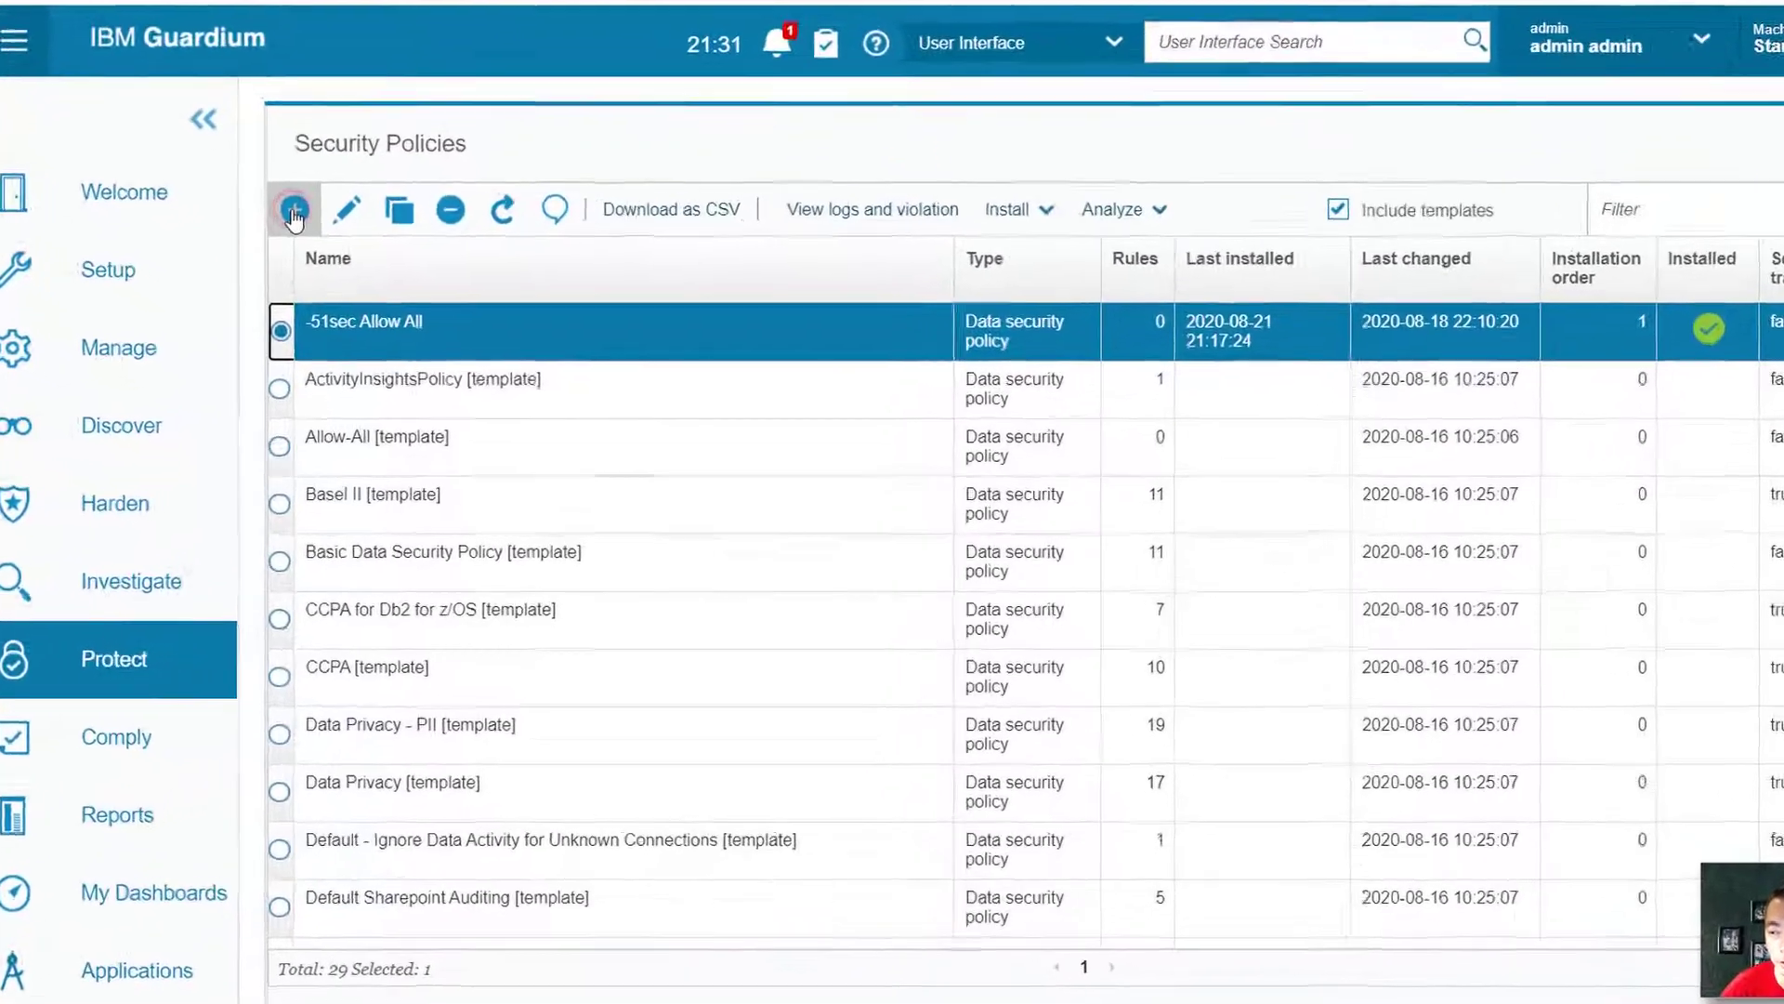
pyautogui.click(332, 260)
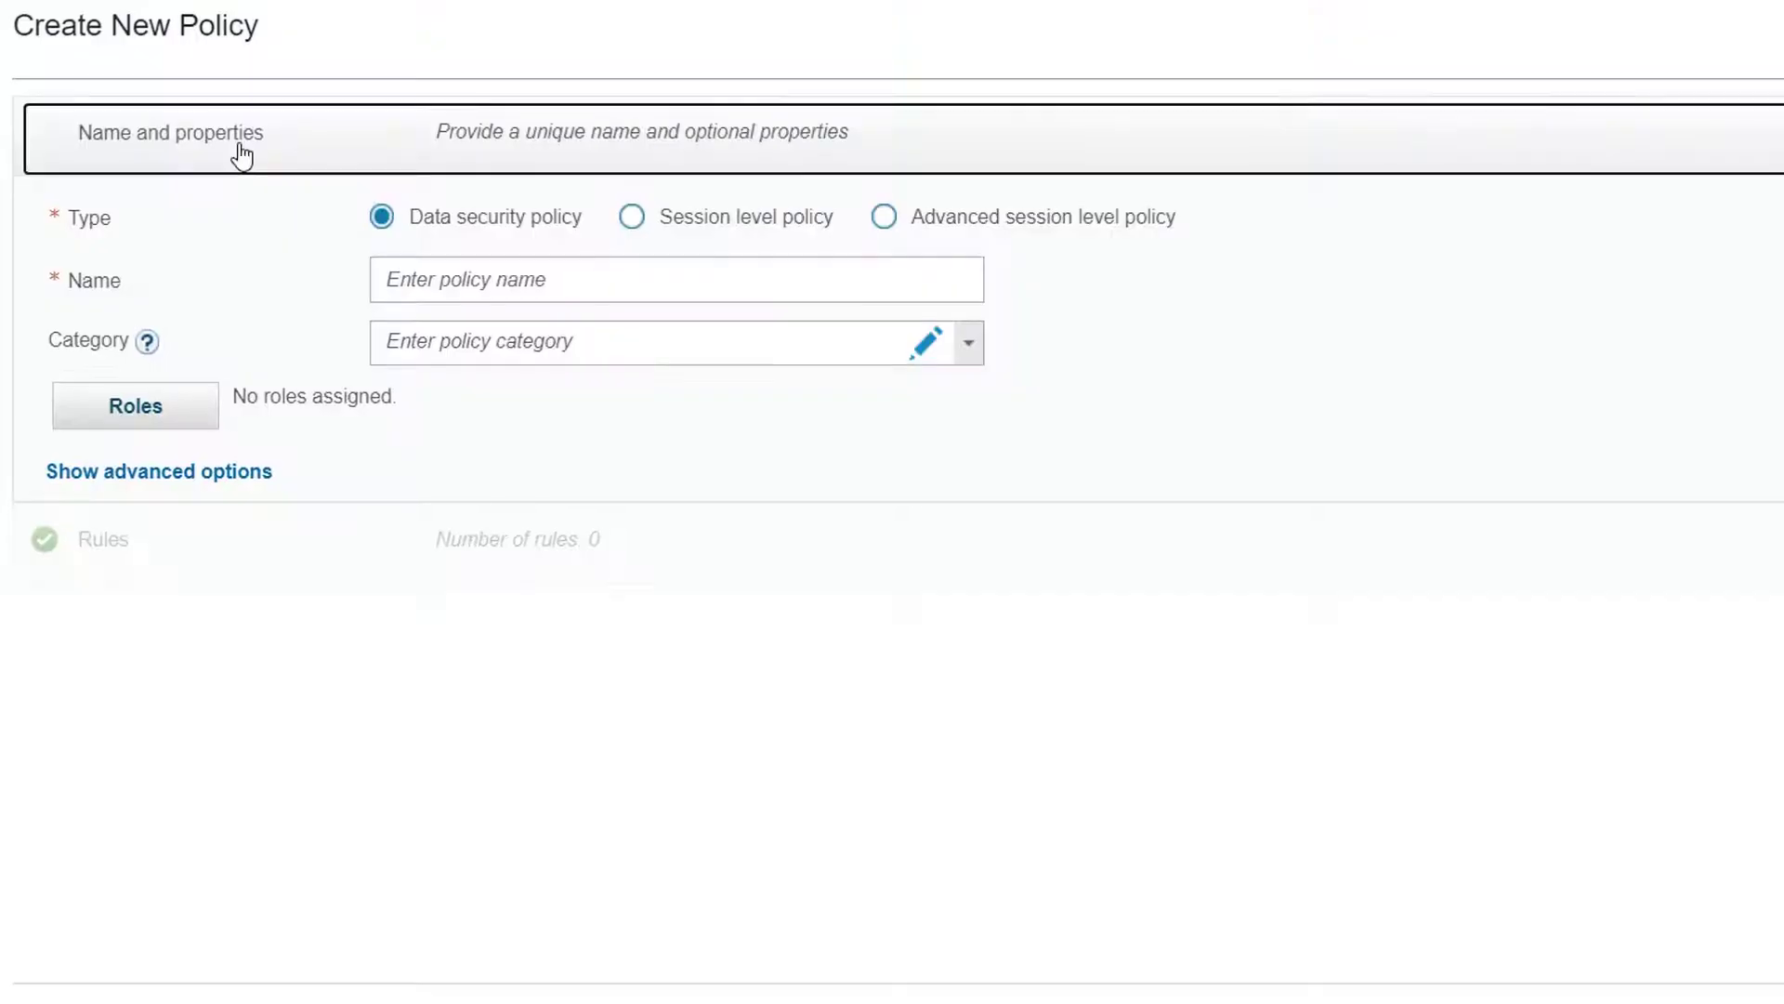
pyautogui.click(483, 269)
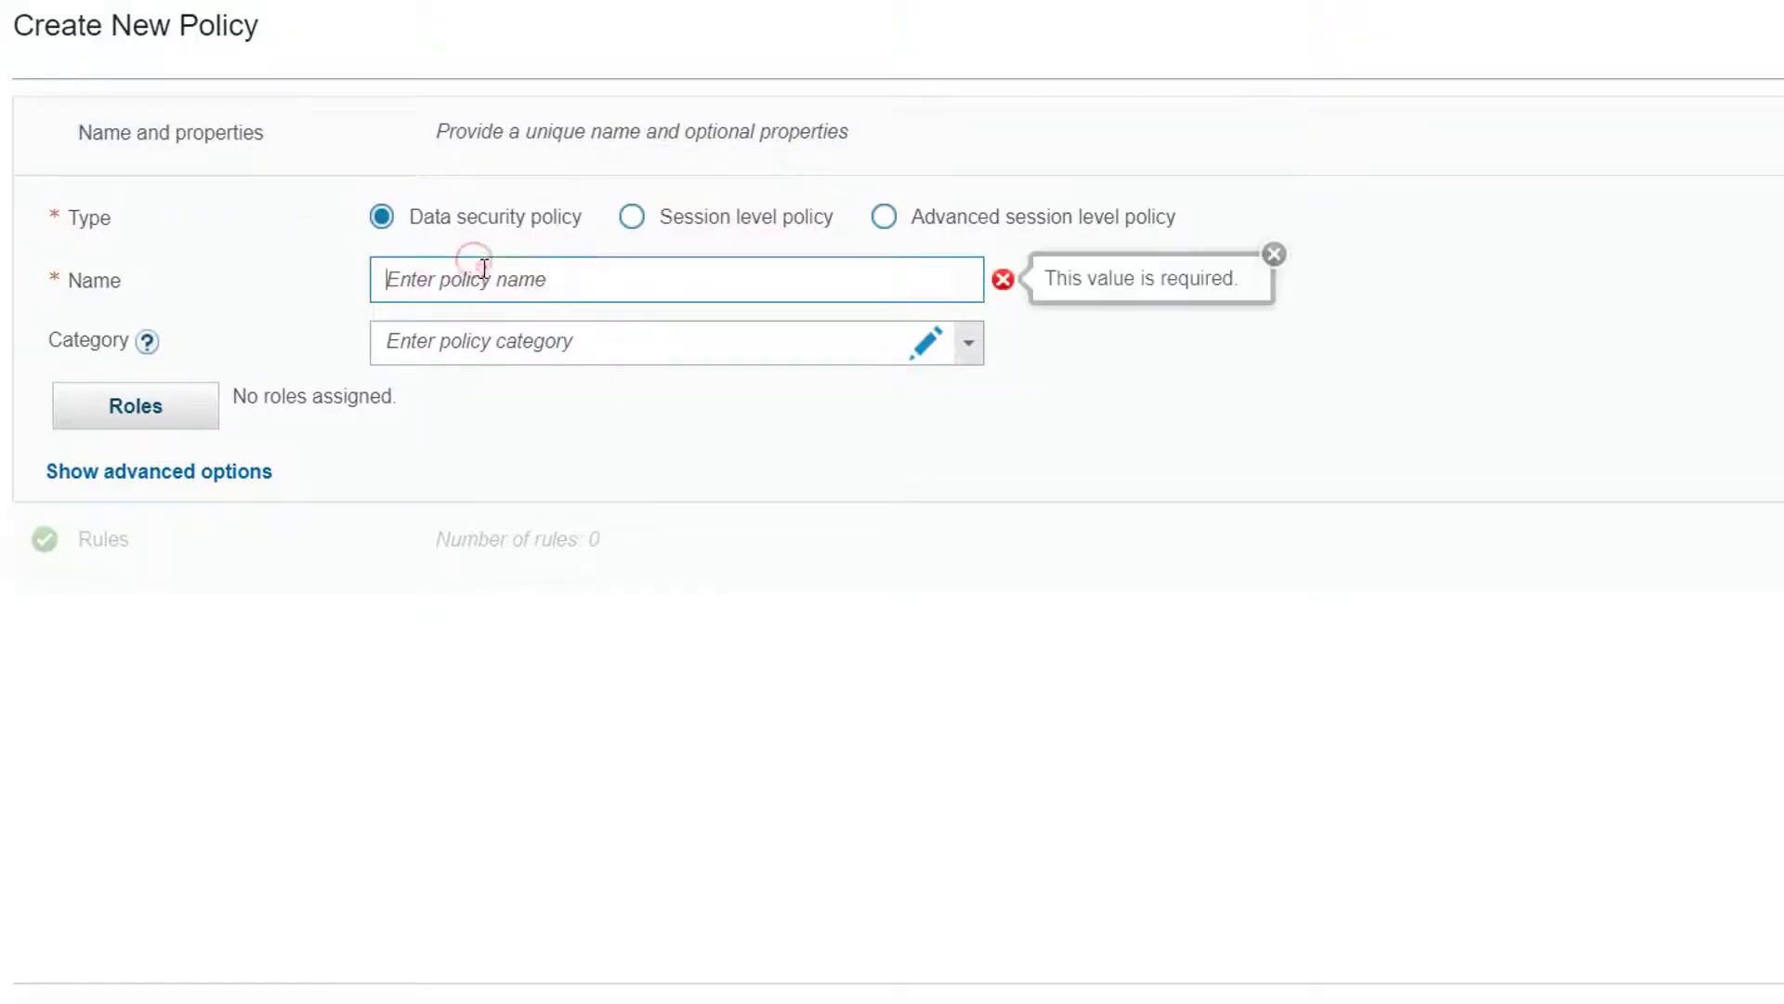
pyautogui.write('--')
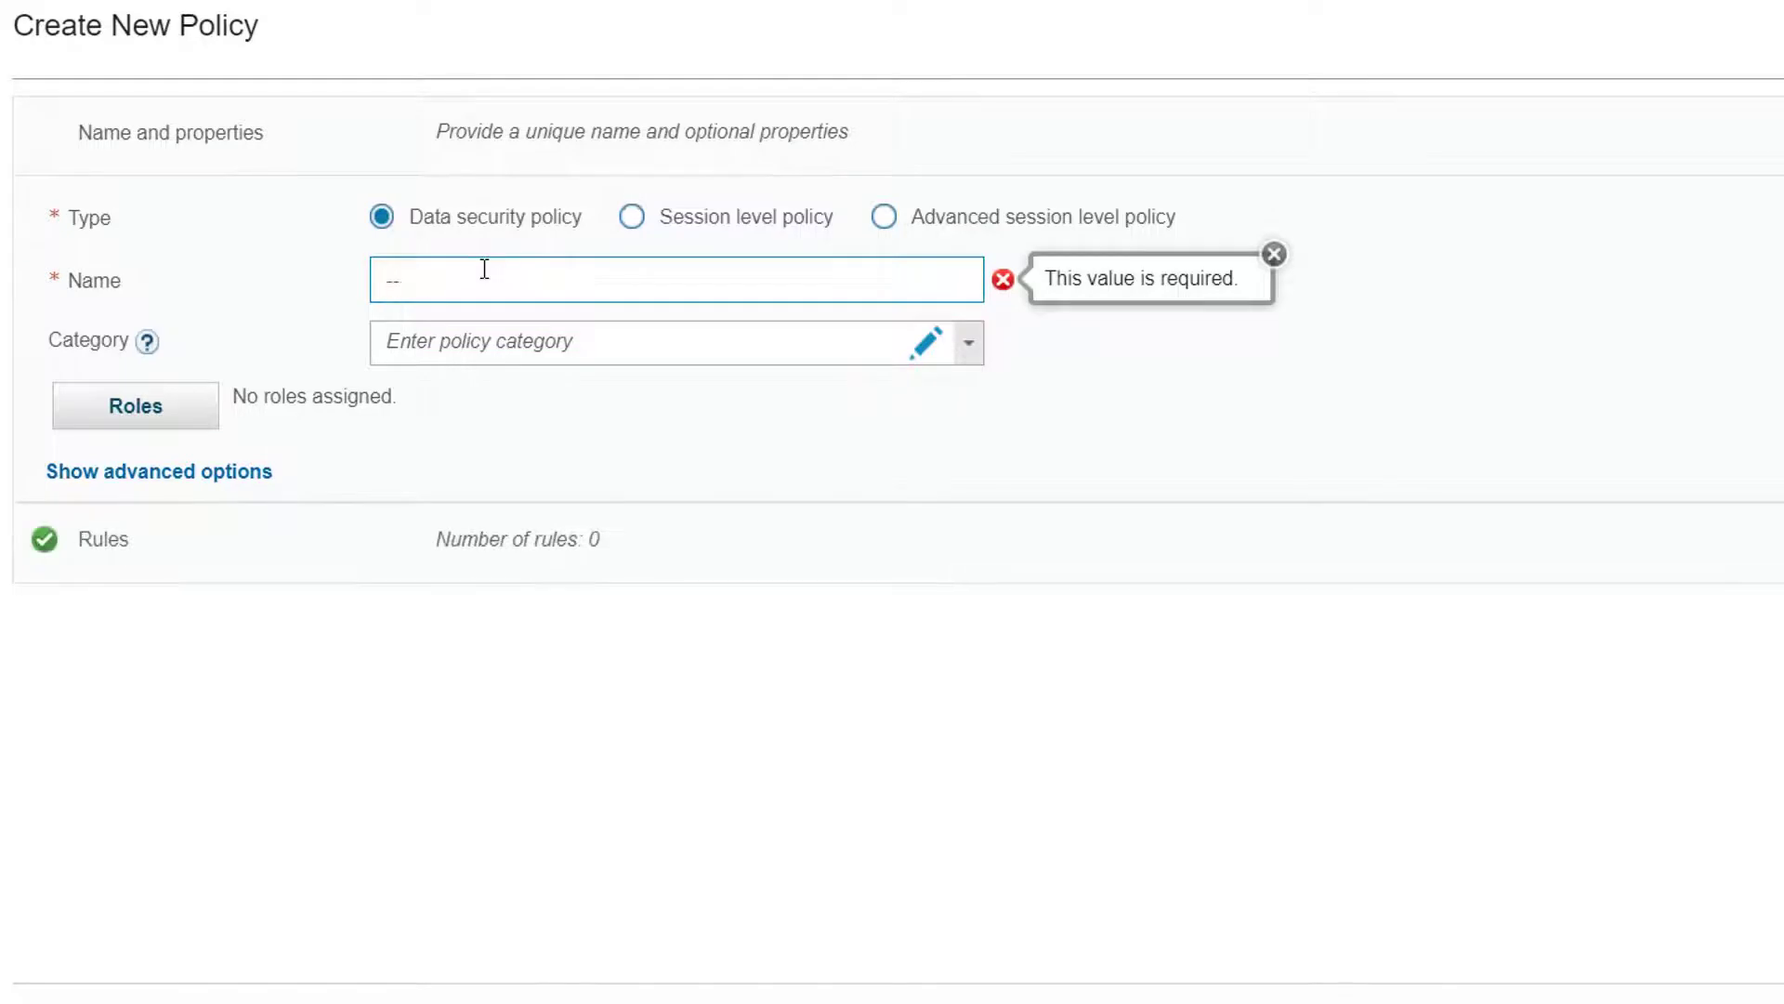
pyautogui.write('52drv')
pyautogui.press('BackSpace')
pyautogui.press('BackSpace')
pyautogui.write('sec alert policy - sen')
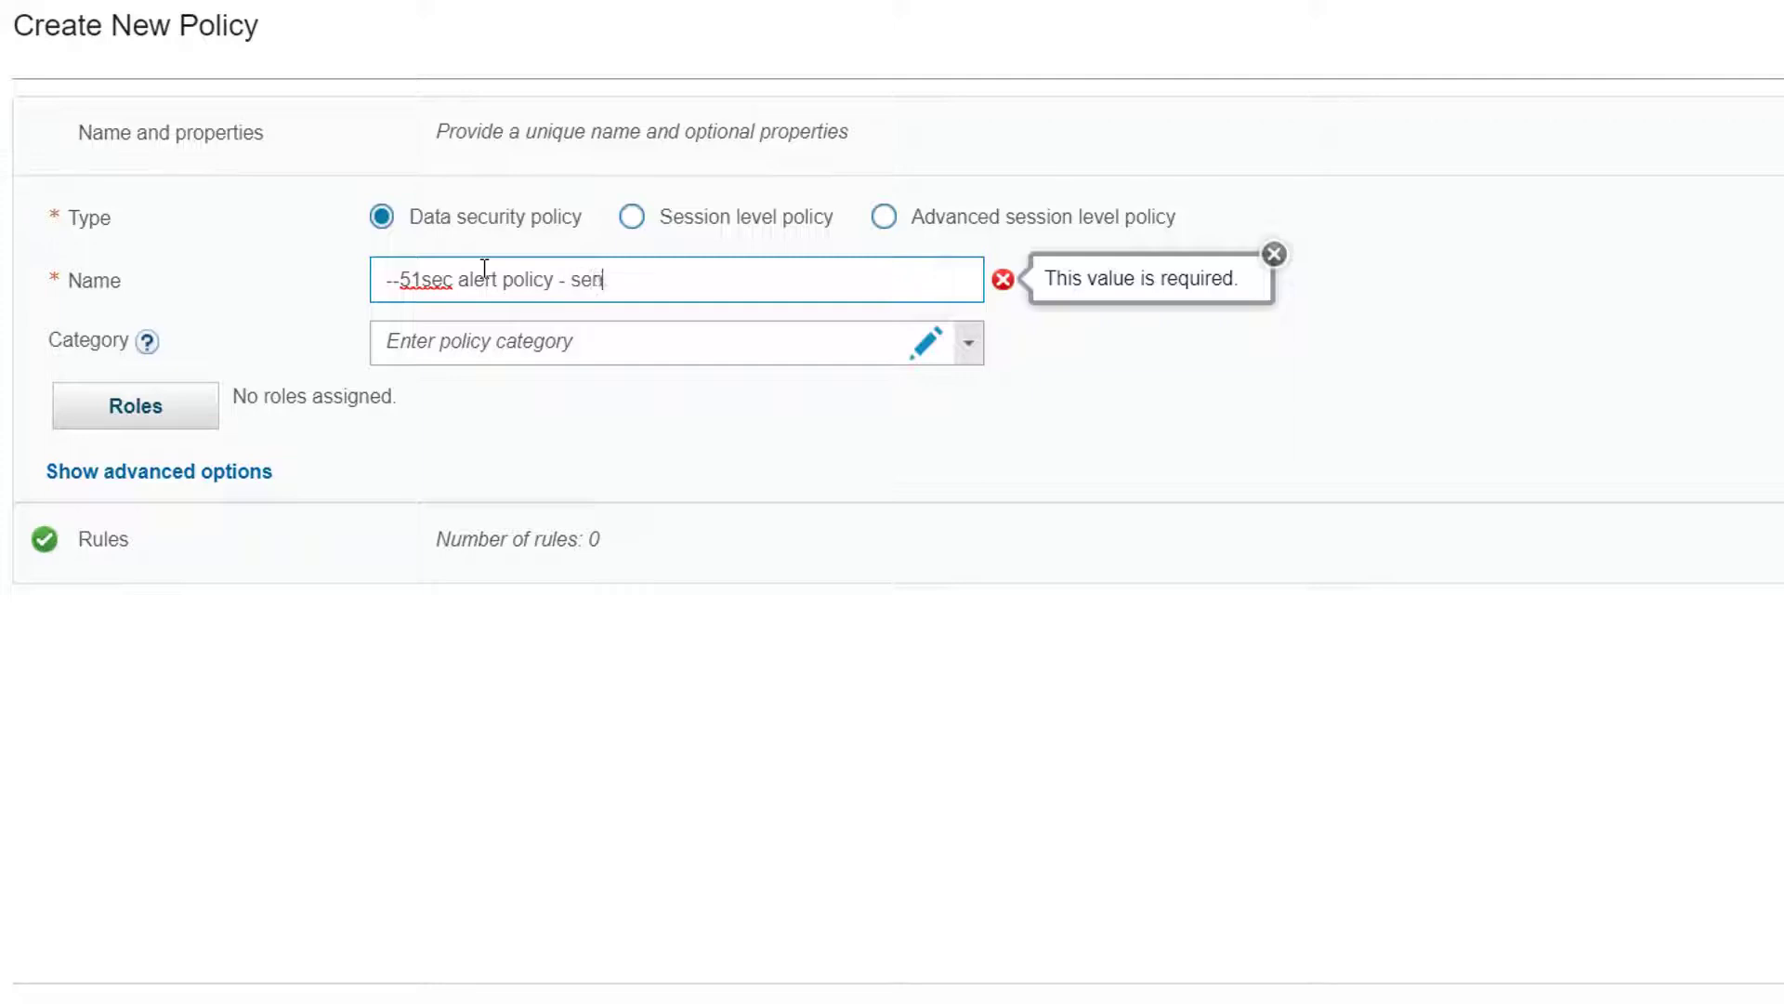
pyautogui.write('sitive data access')
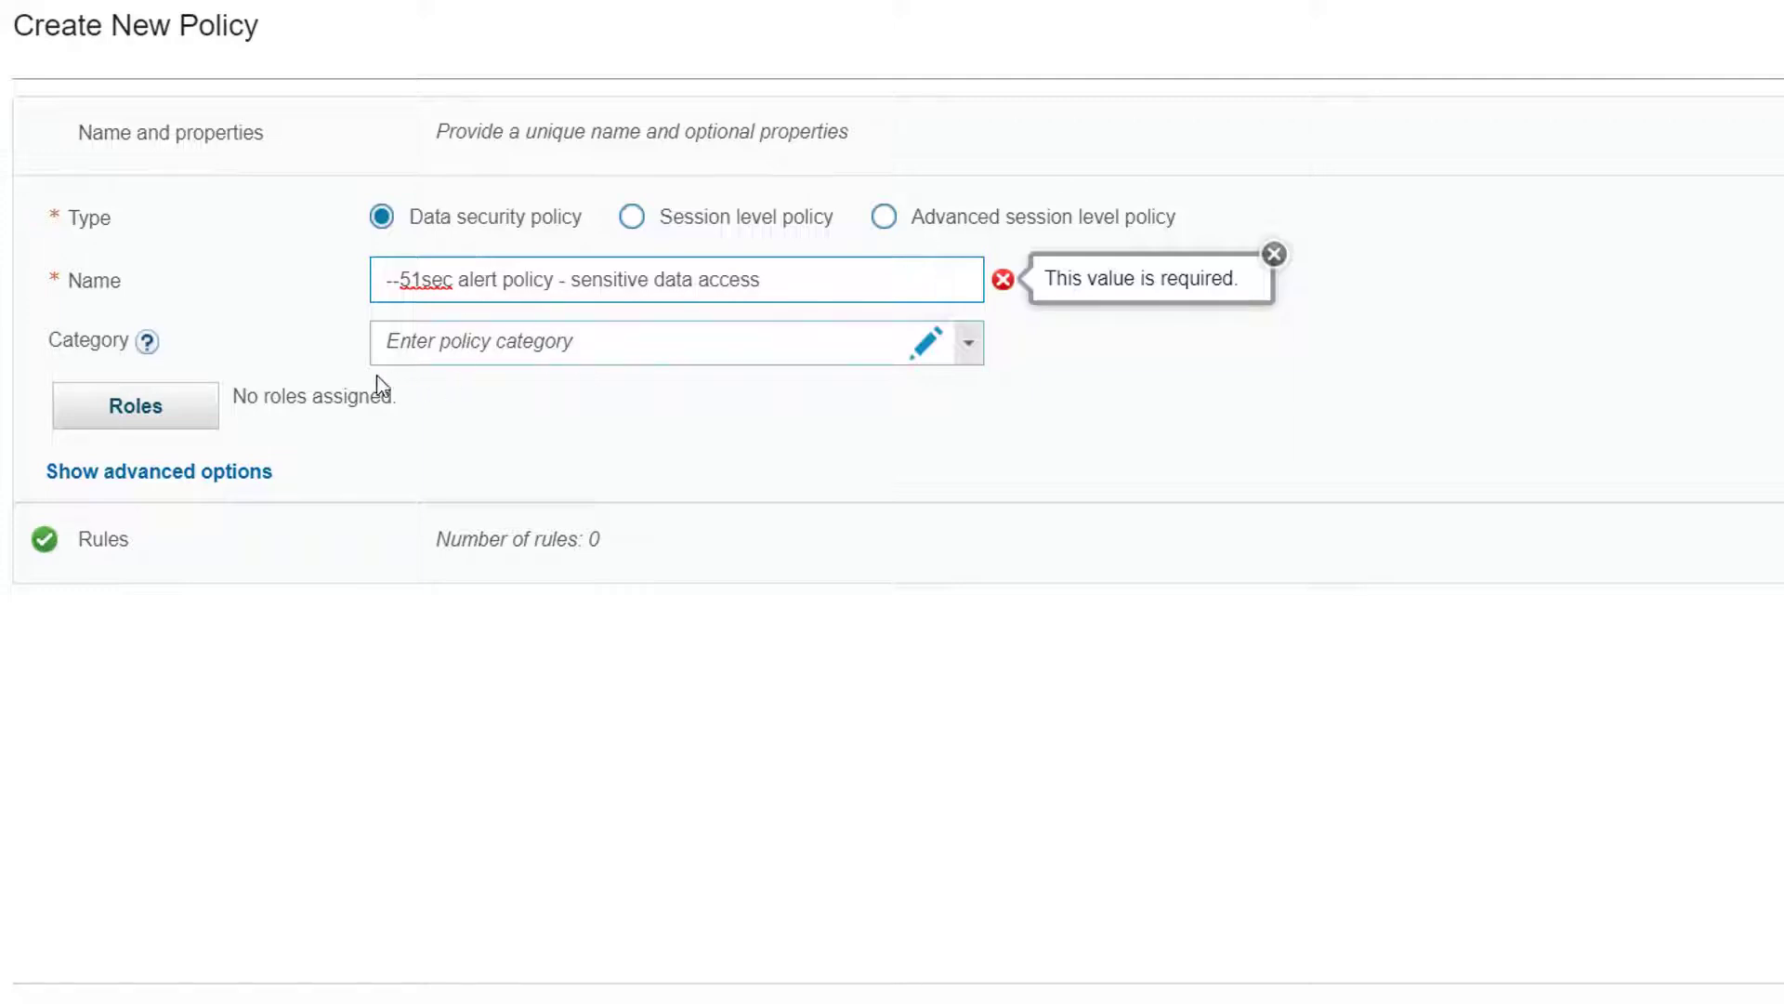
# Step: Add a new rule to the policy and name it "identify sensitive data access"
pyautogui.click(362, 518)
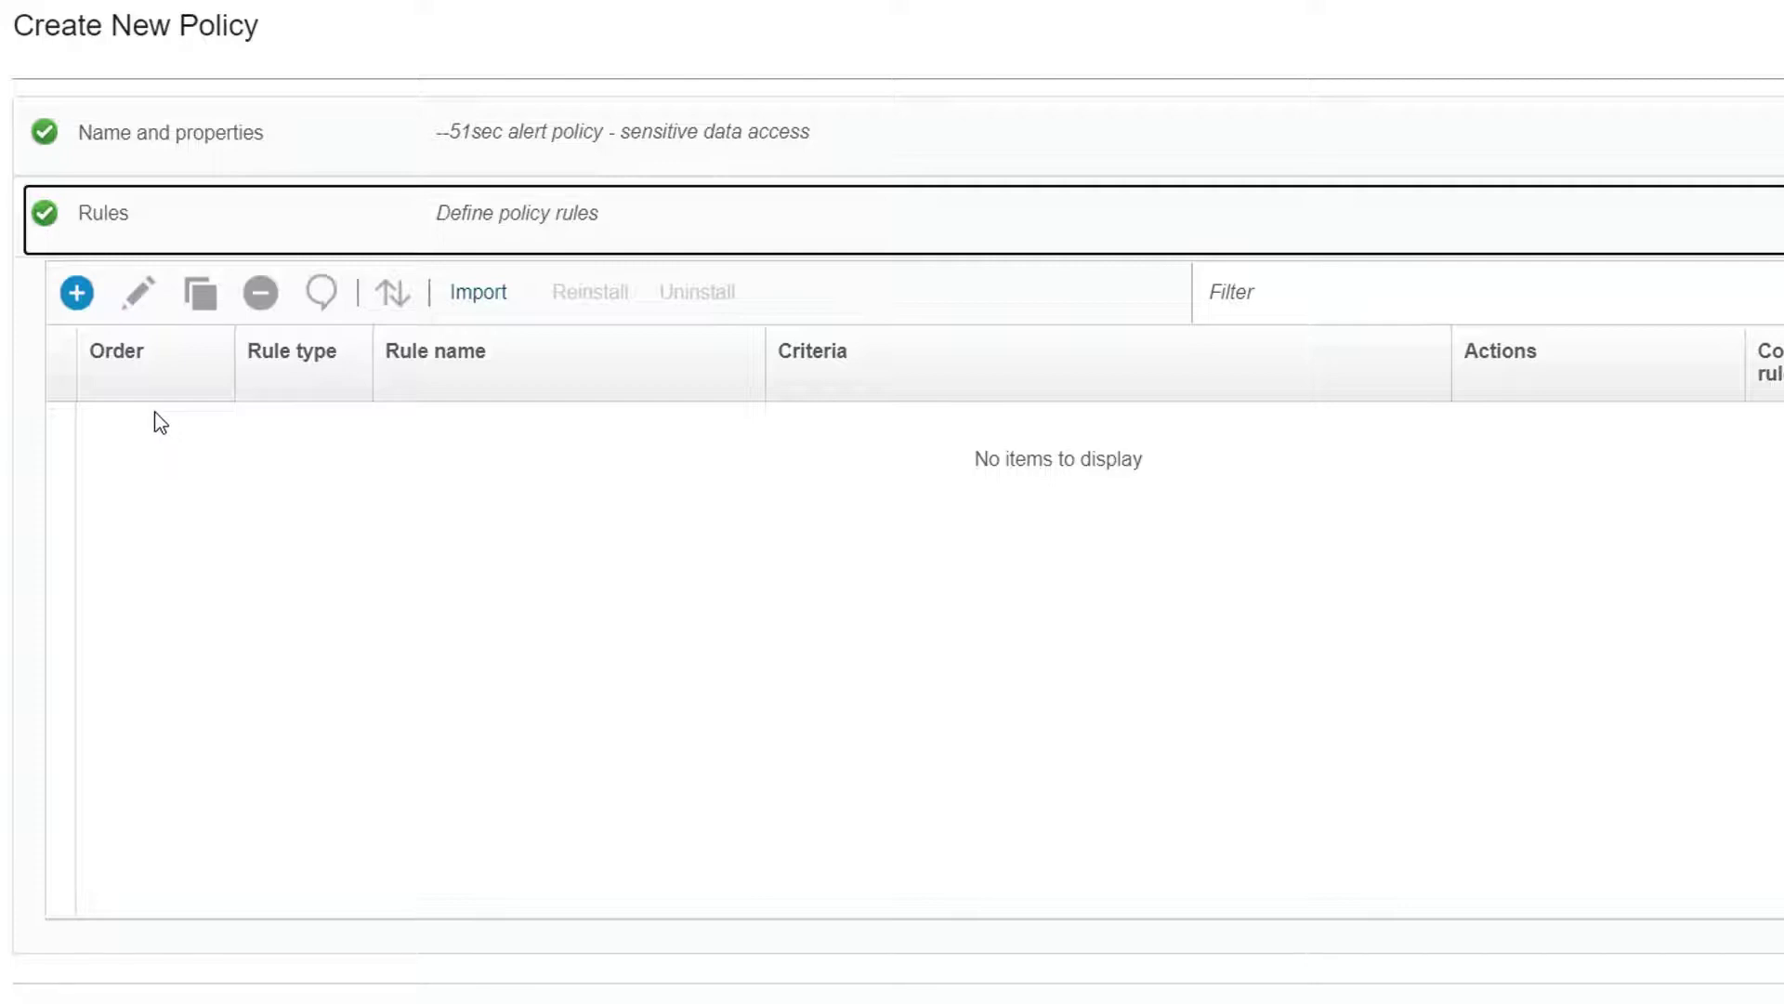
pyautogui.click(74, 295)
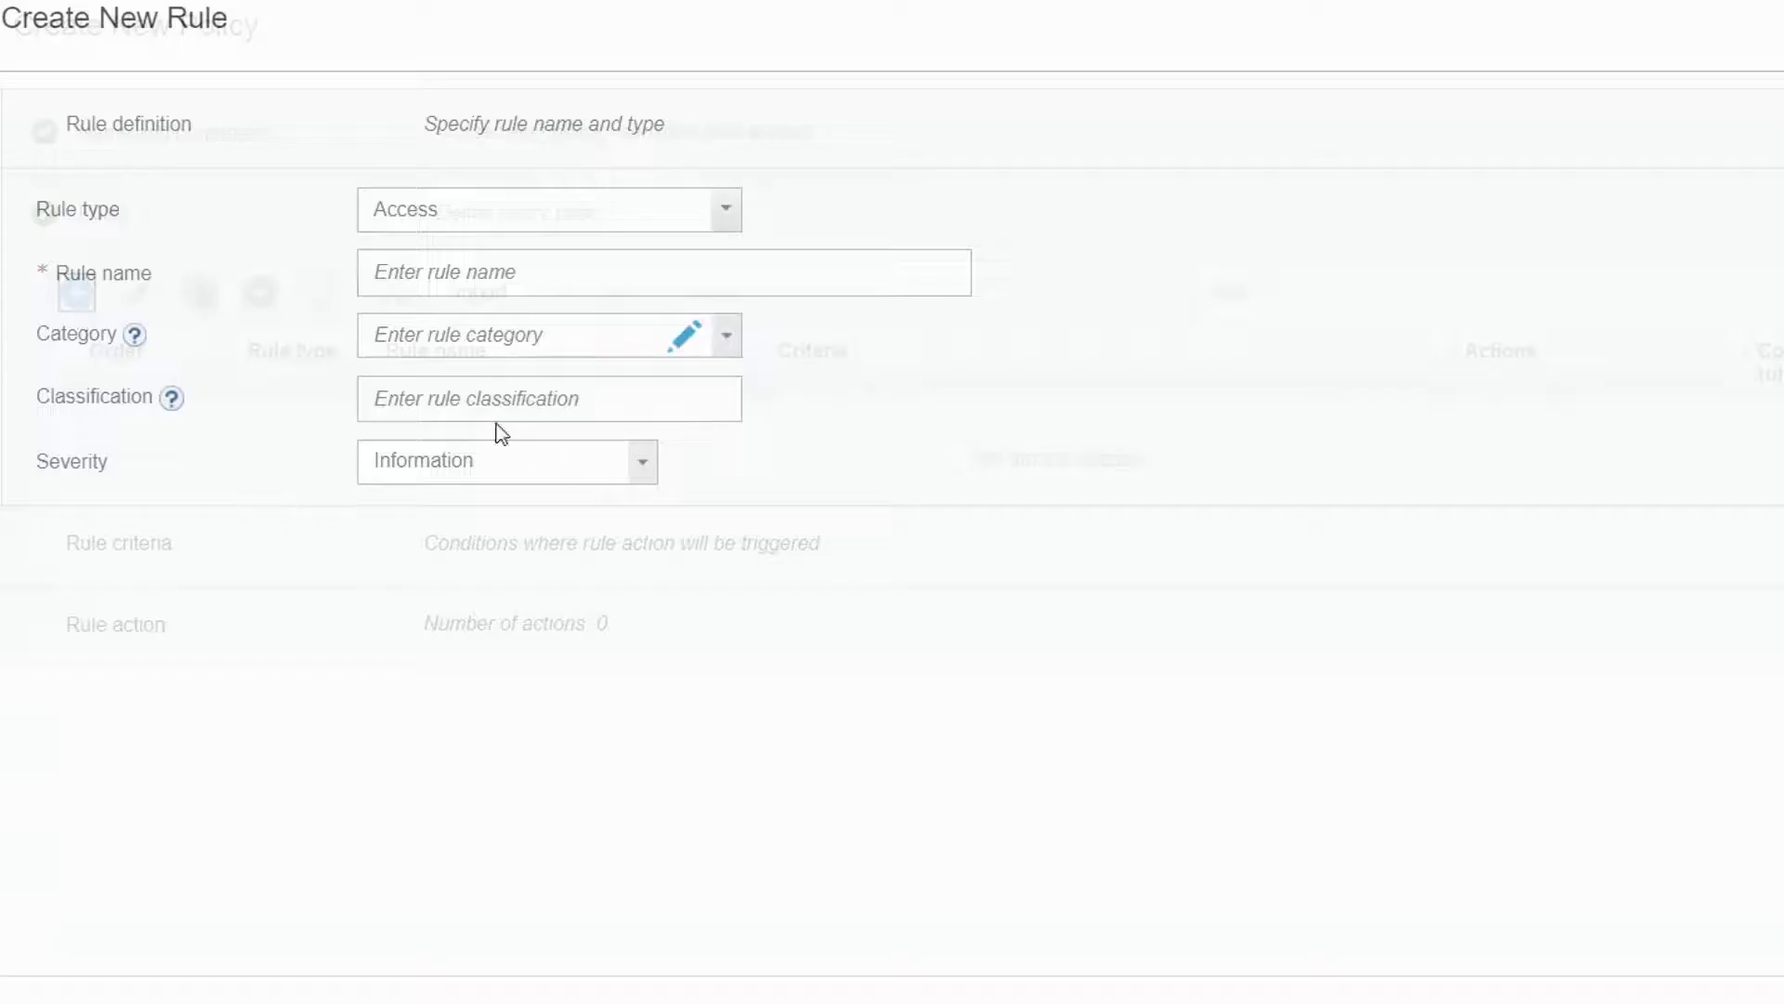
pyautogui.click(639, 275)
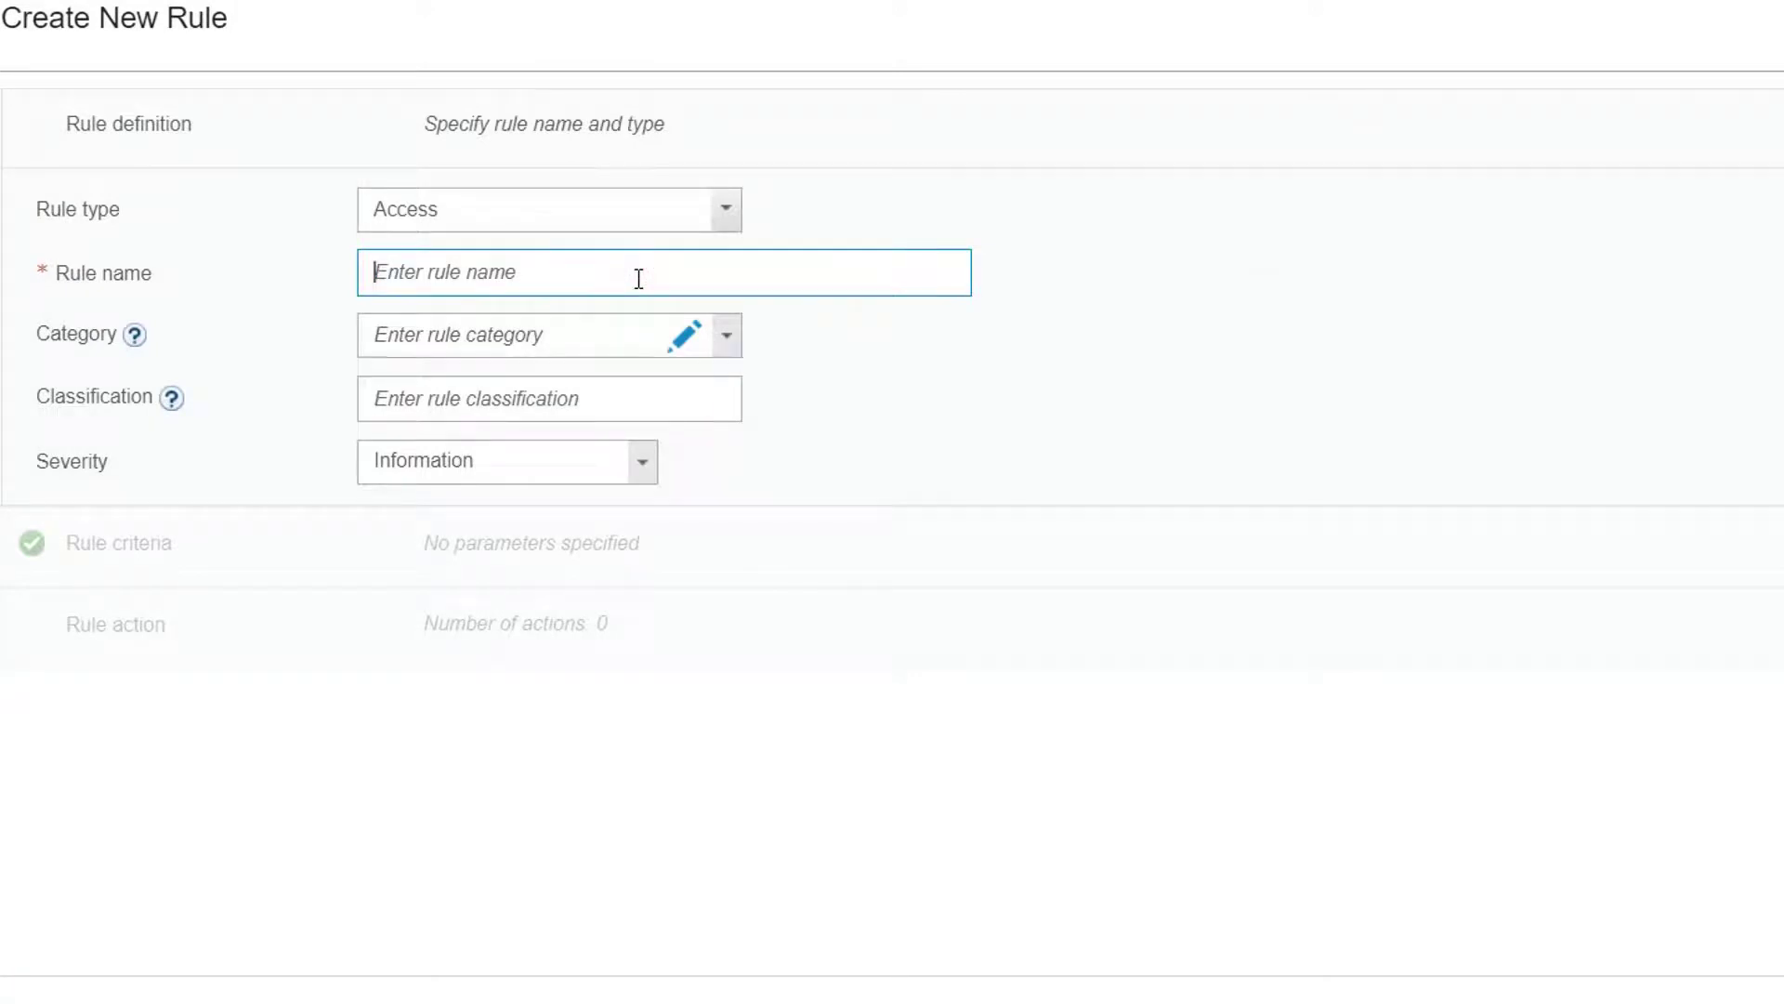
pyautogui.write('identify sensi')
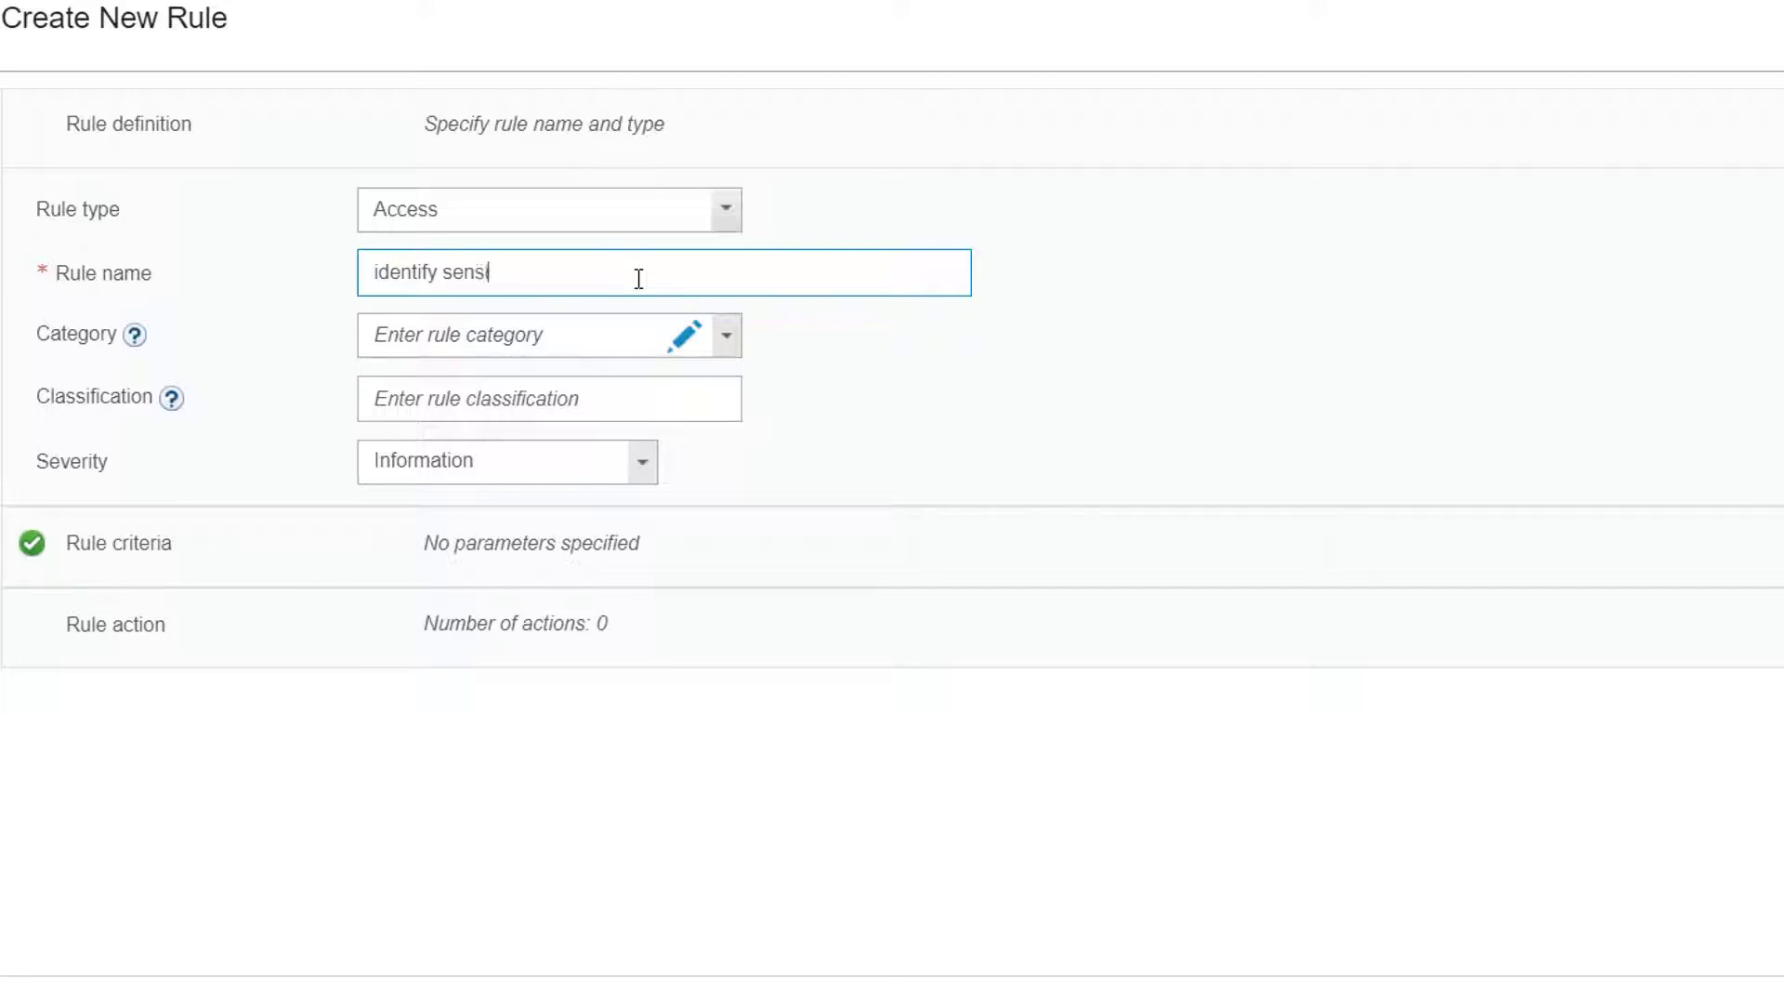
pyautogui.write('tive data access')
# Step: Set the rule's category to Access and its severity to High
pyautogui.click(739, 338)
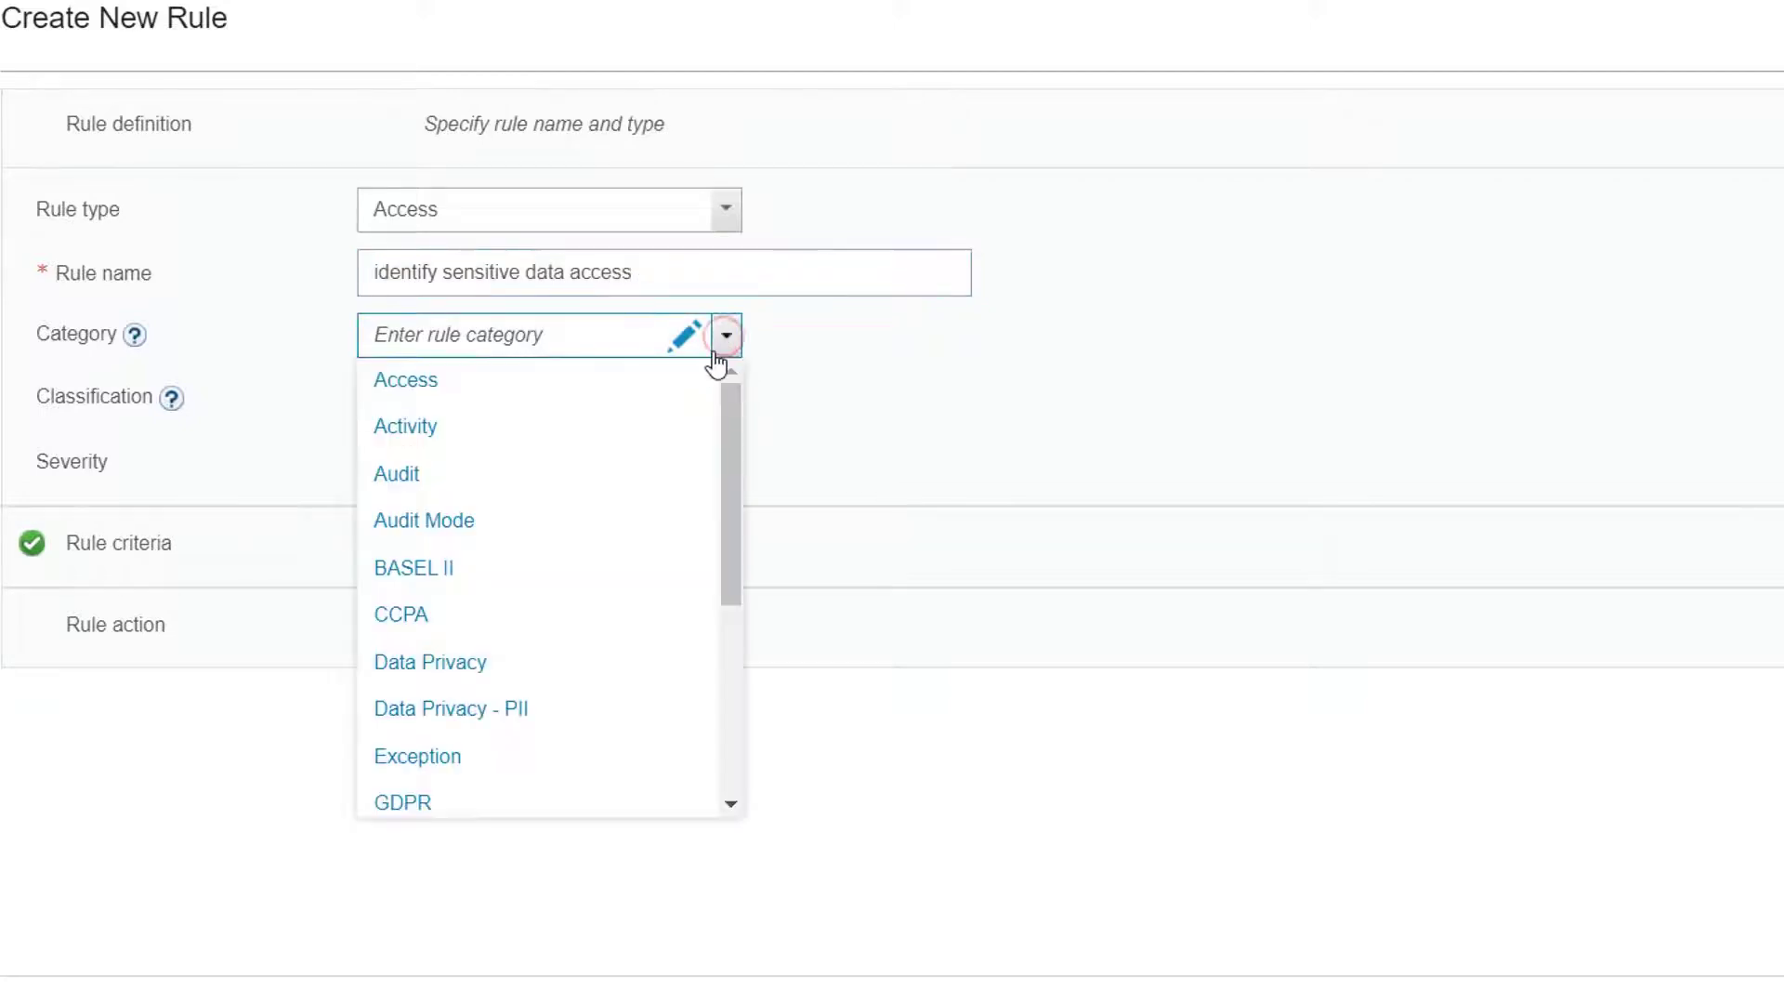
pyautogui.click(704, 374)
pyautogui.click(466, 392)
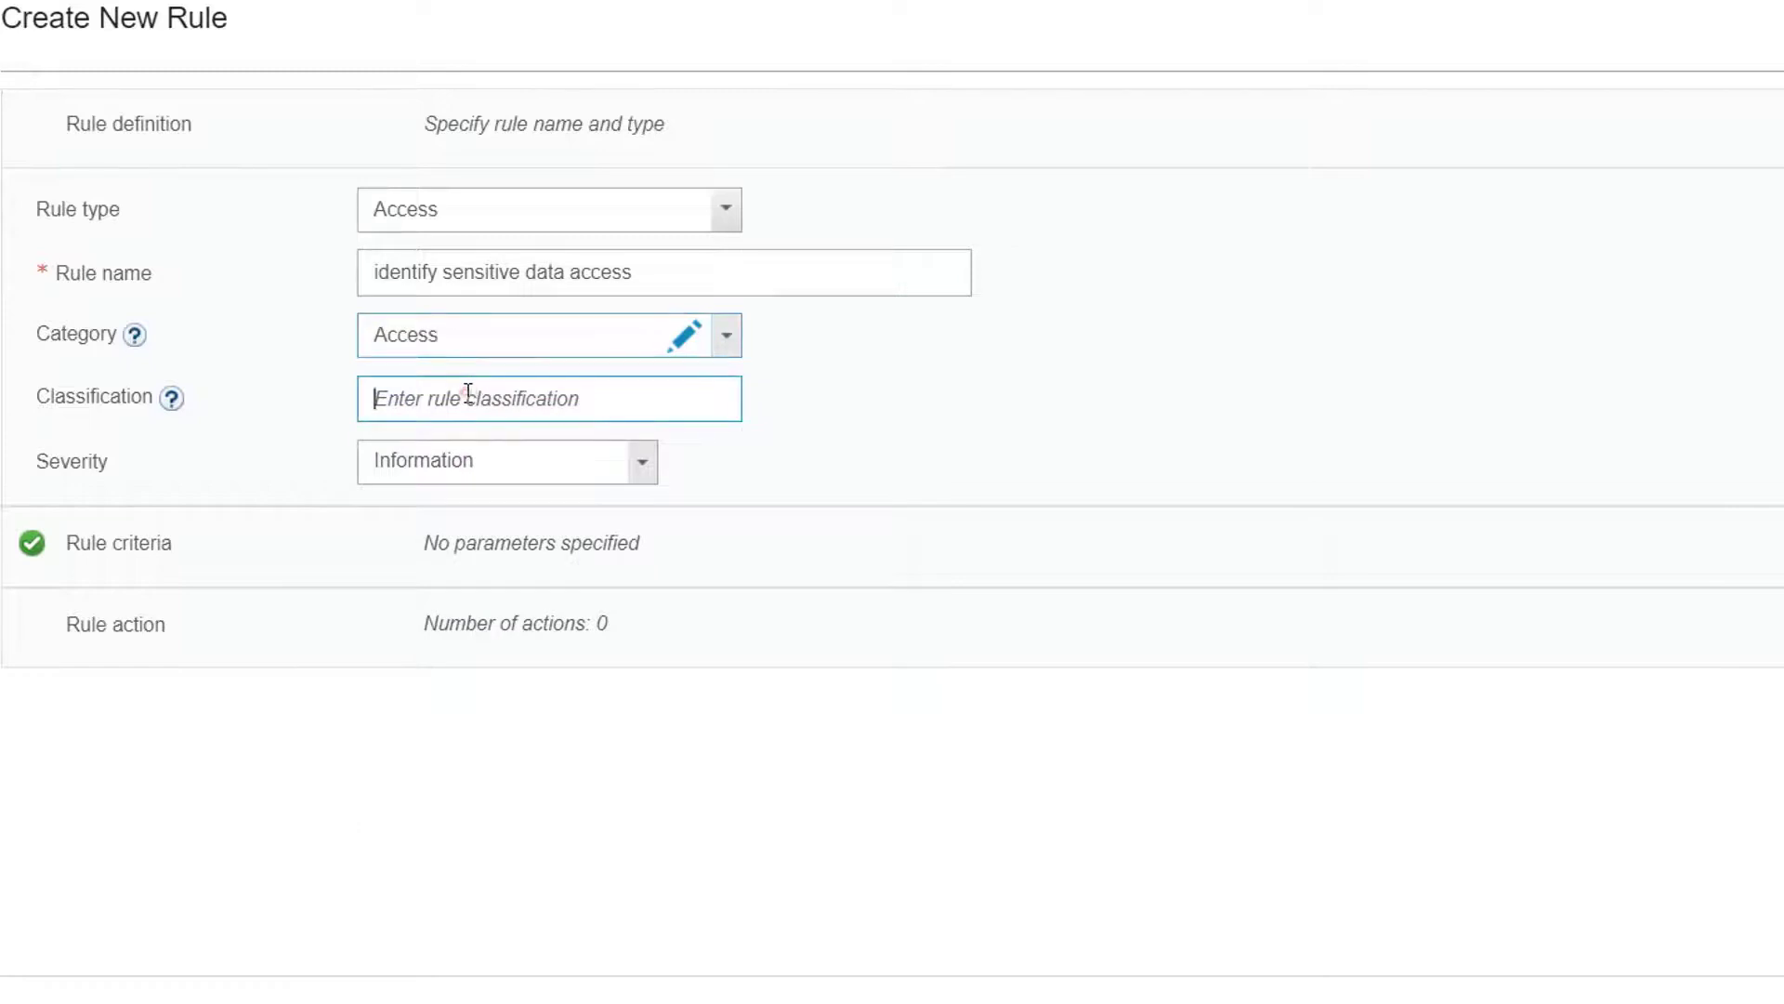
pyautogui.click(642, 462)
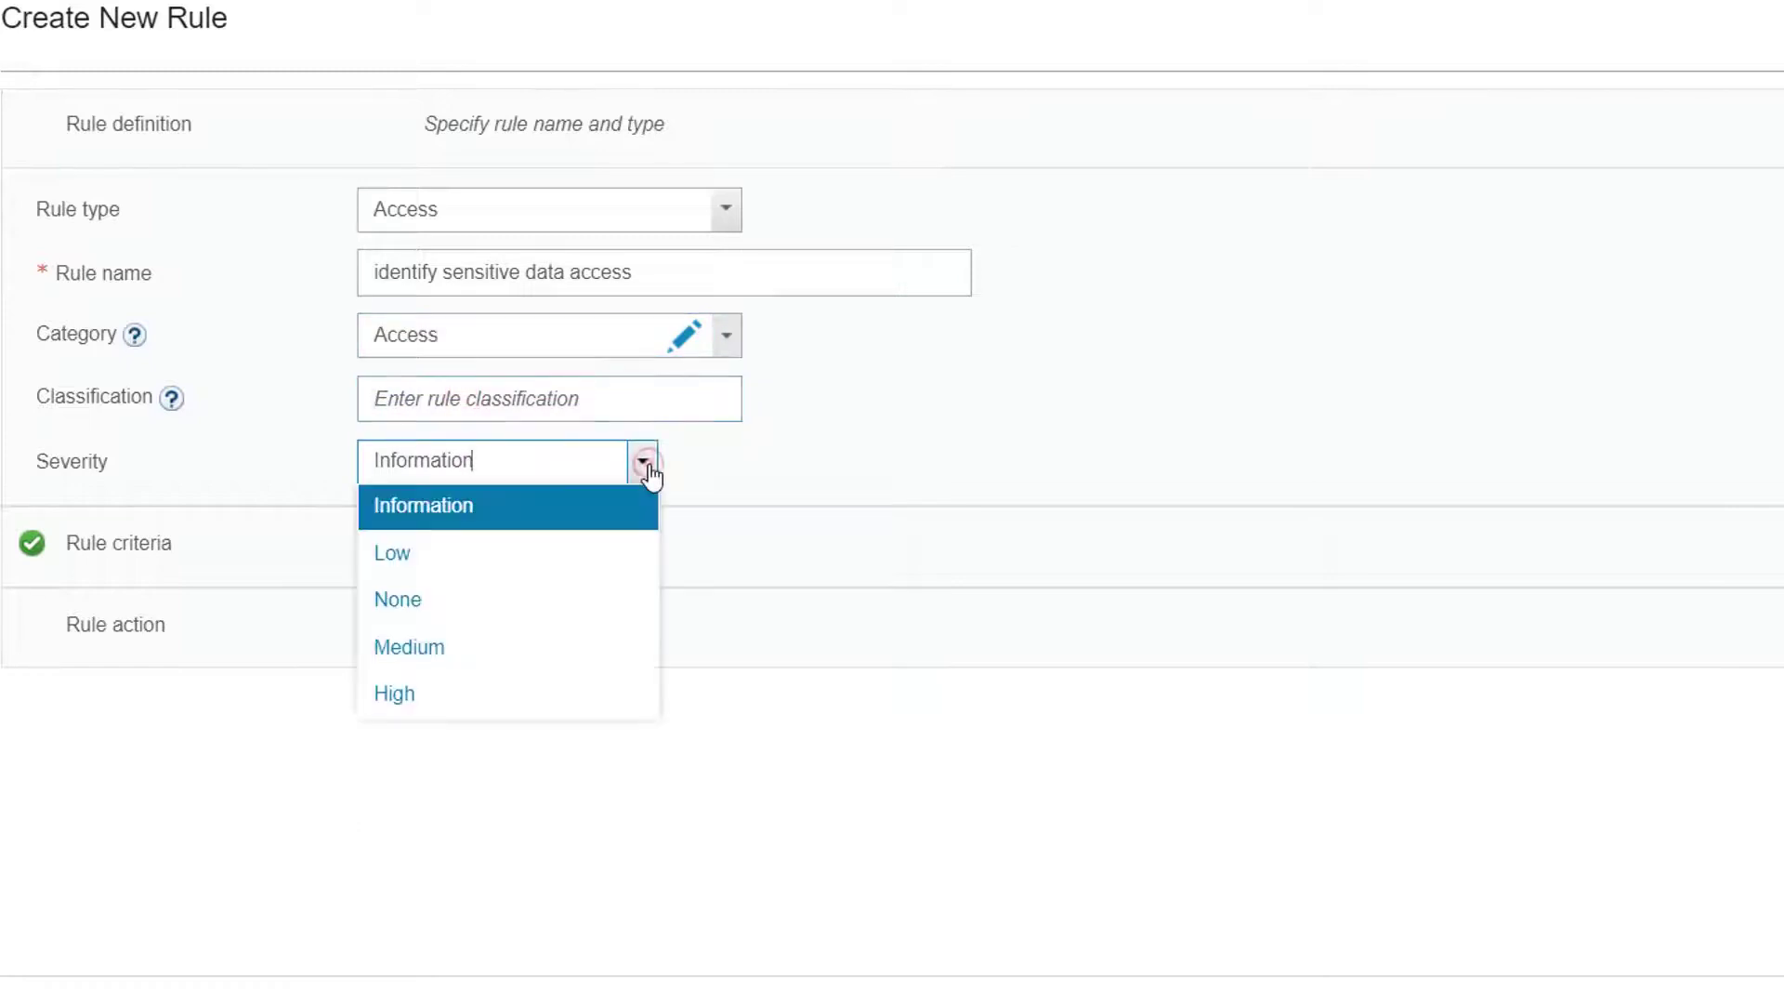
pyautogui.click(476, 497)
pyautogui.click(644, 468)
pyautogui.click(566, 692)
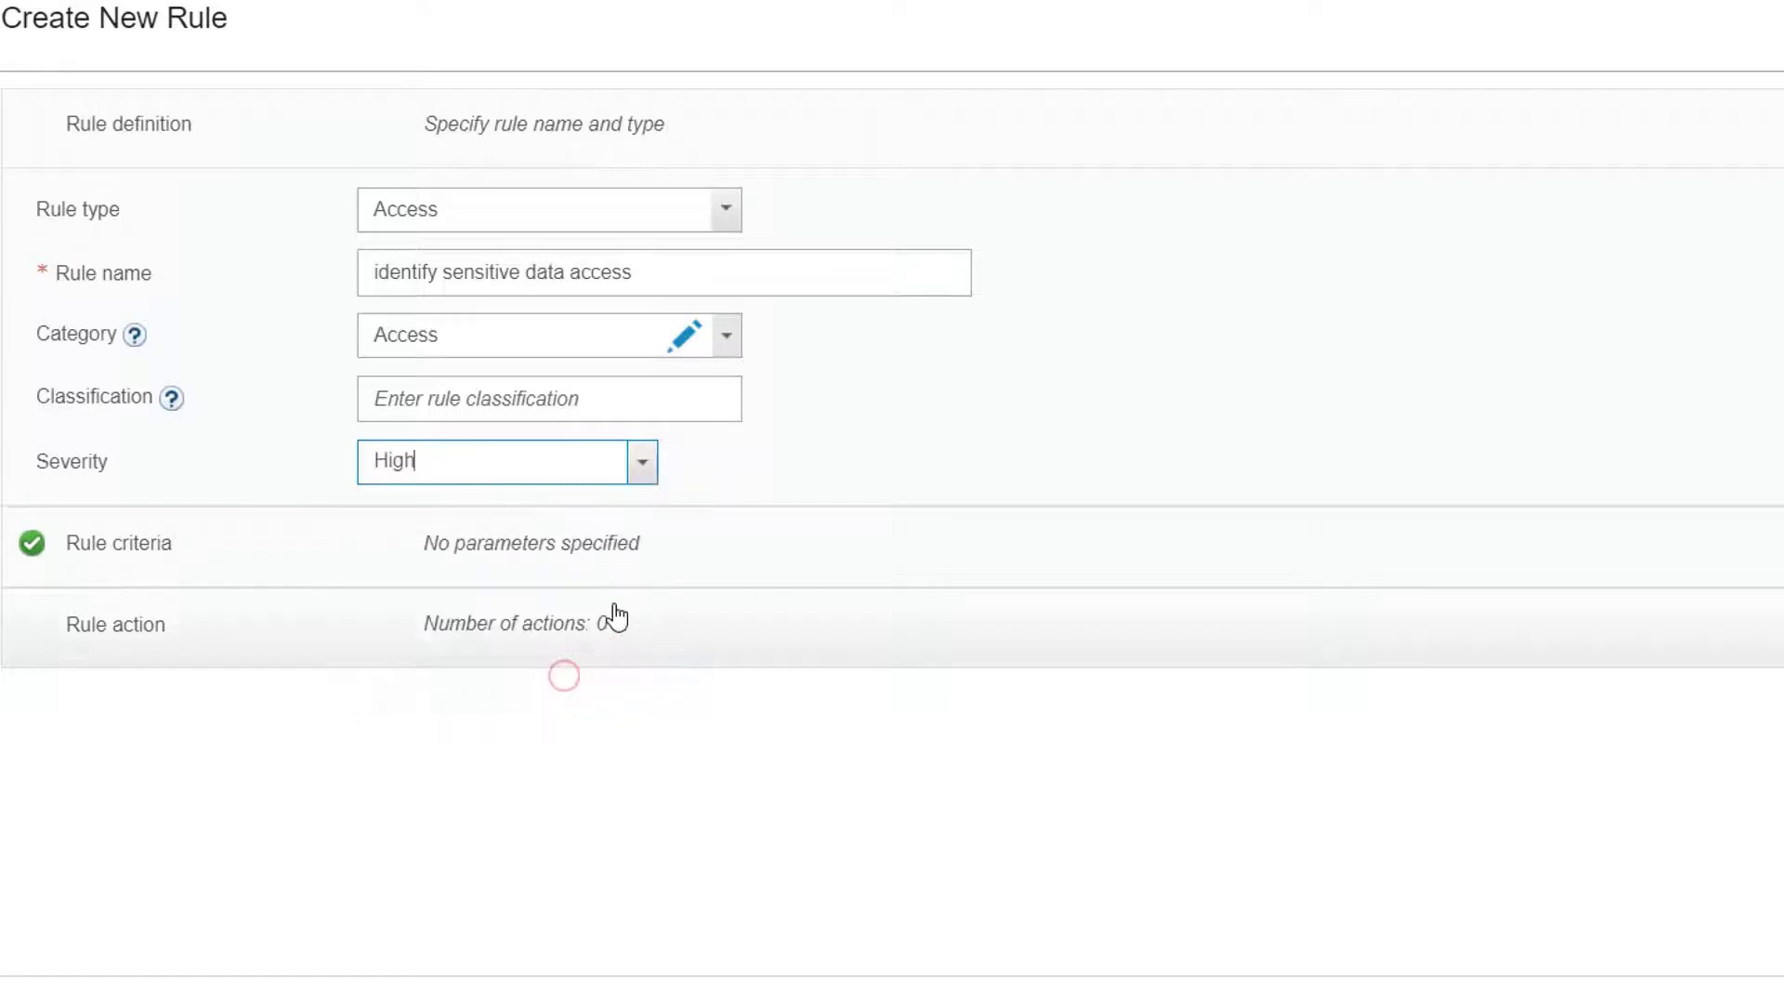
# Step: Define the rule's SQL criterion as Object In Group "--51sec sensitive objects"
pyautogui.click(204, 554)
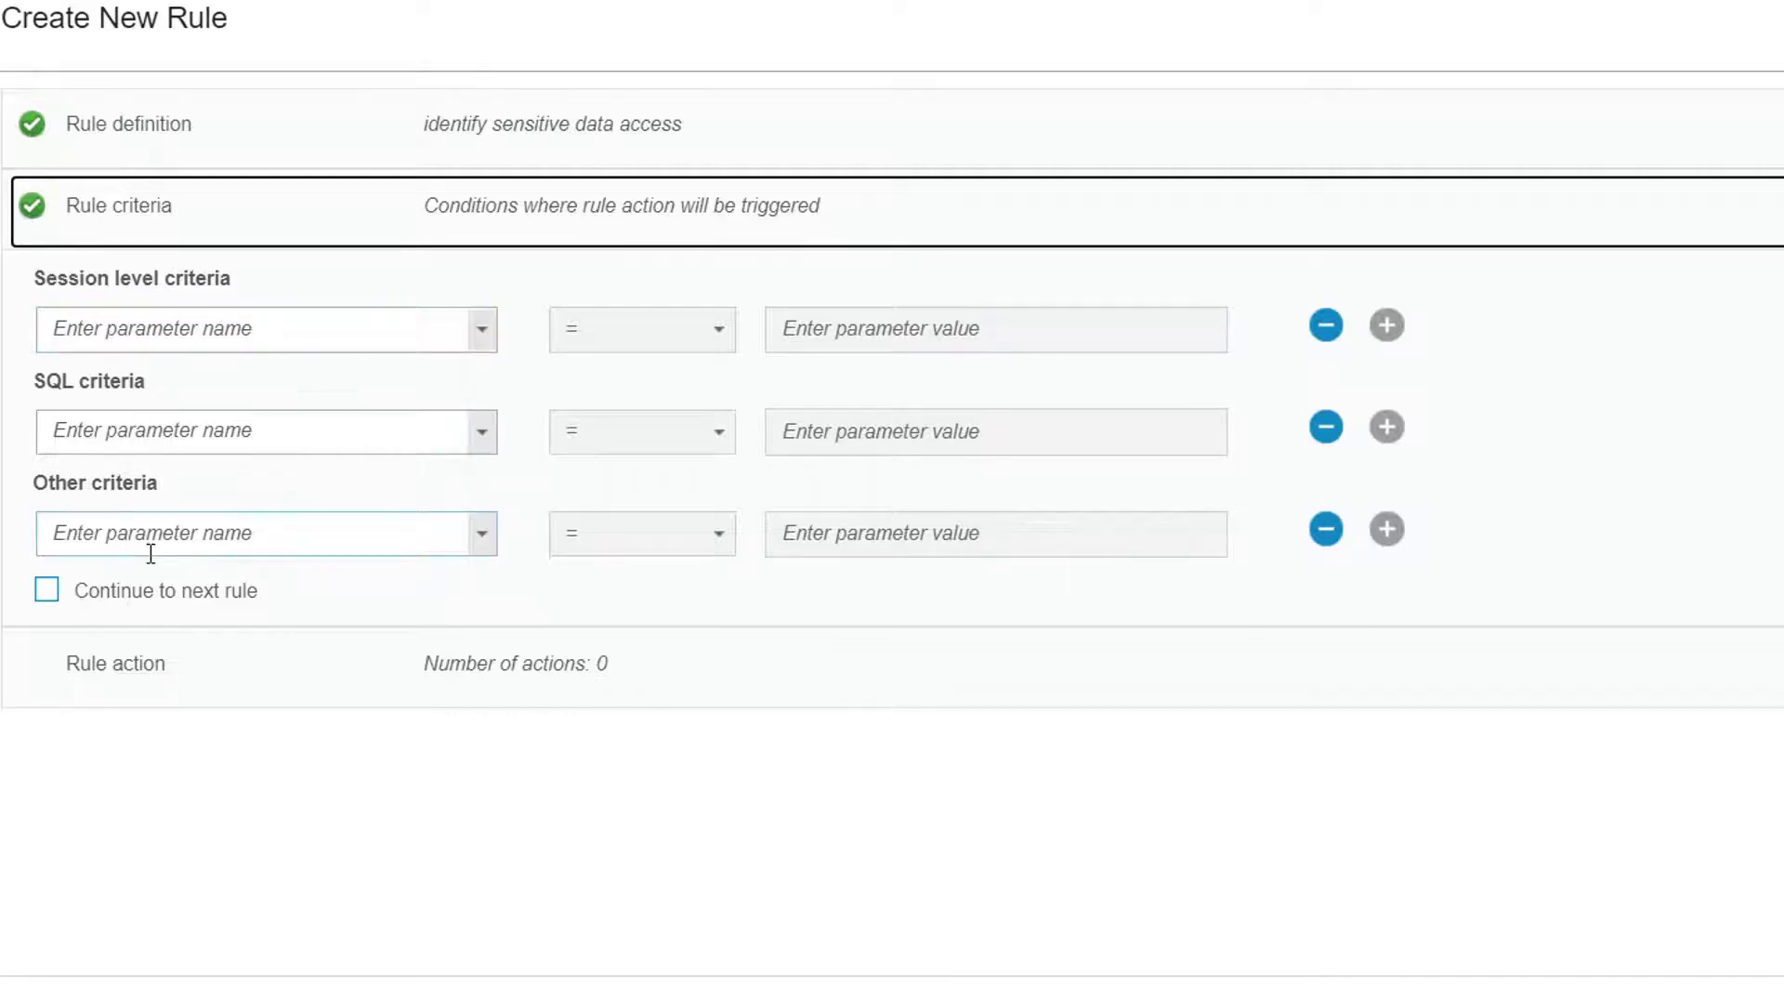
pyautogui.click(481, 330)
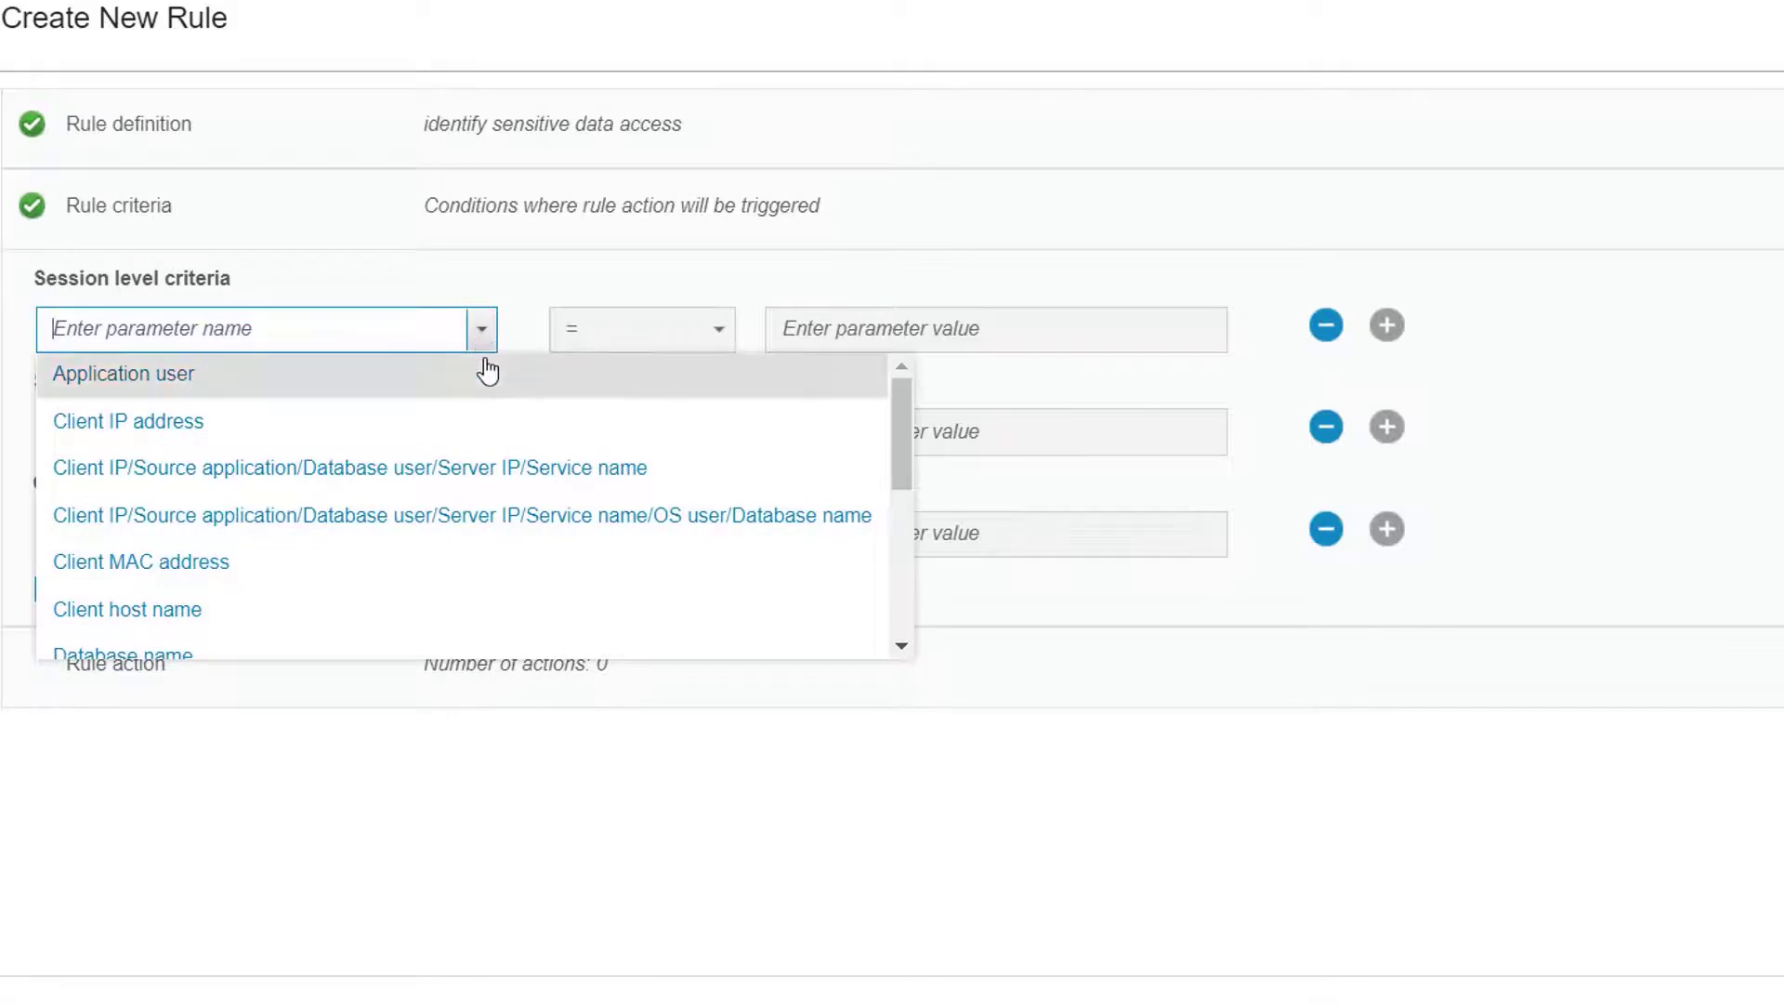
pyautogui.click(563, 275)
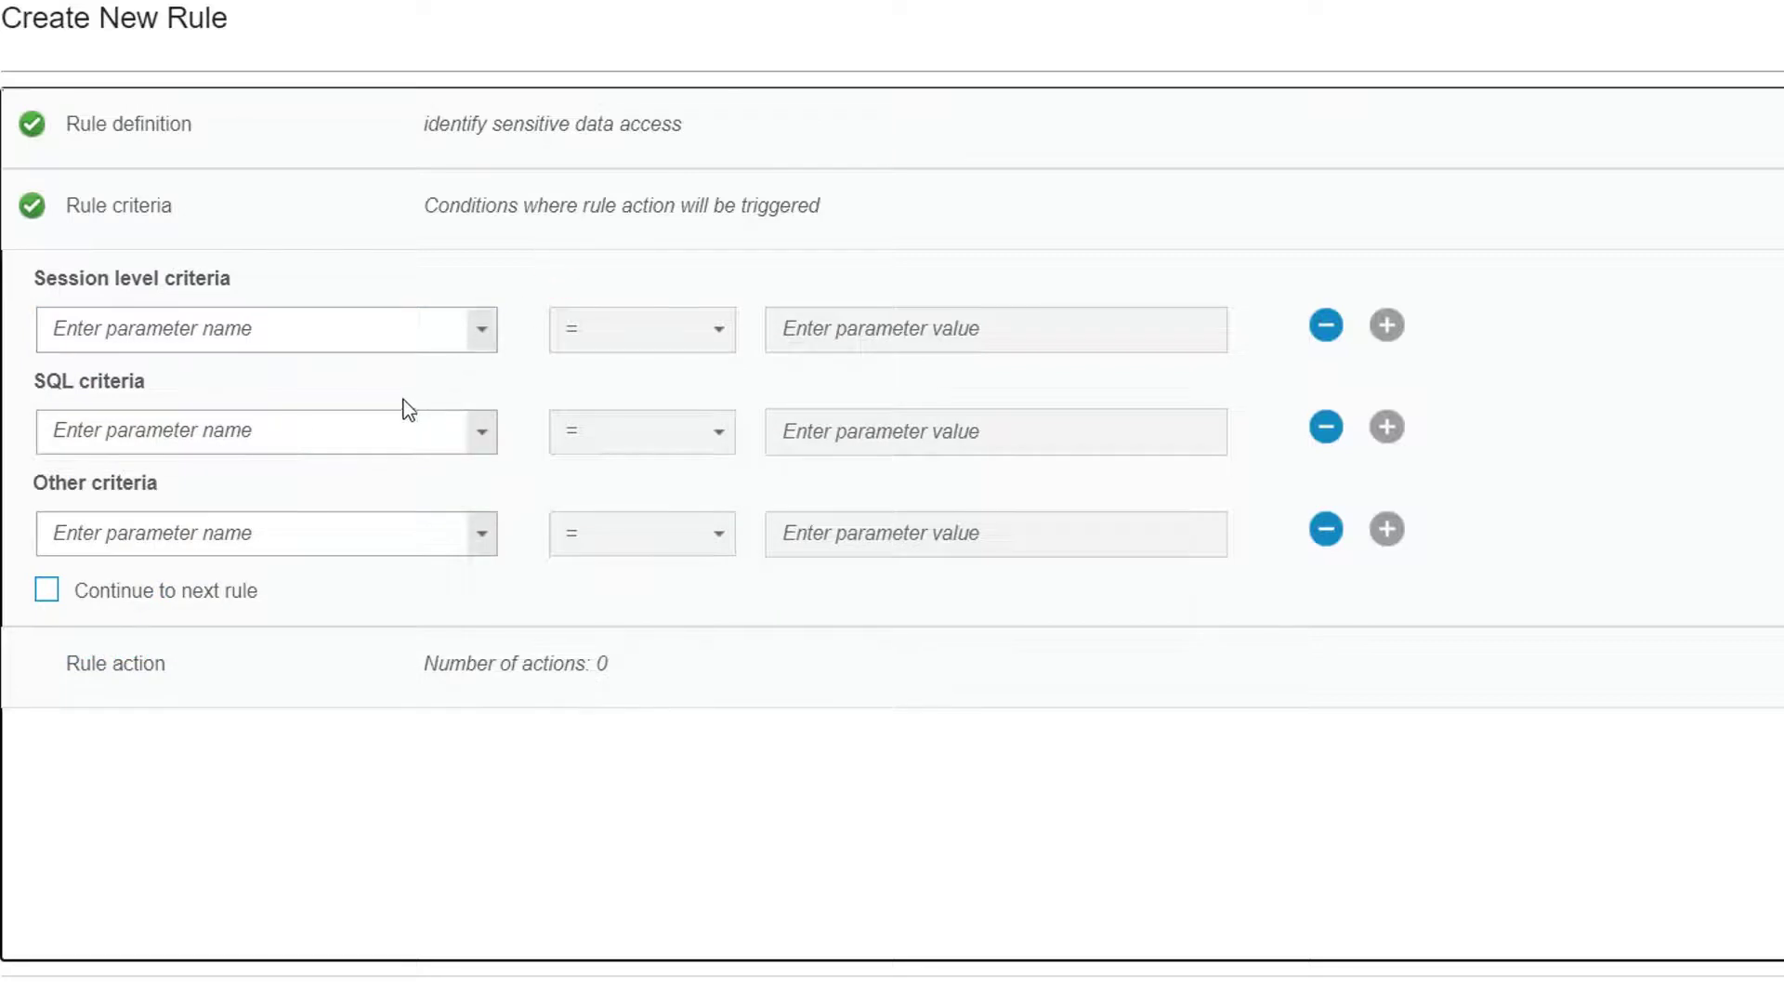
pyautogui.click(481, 431)
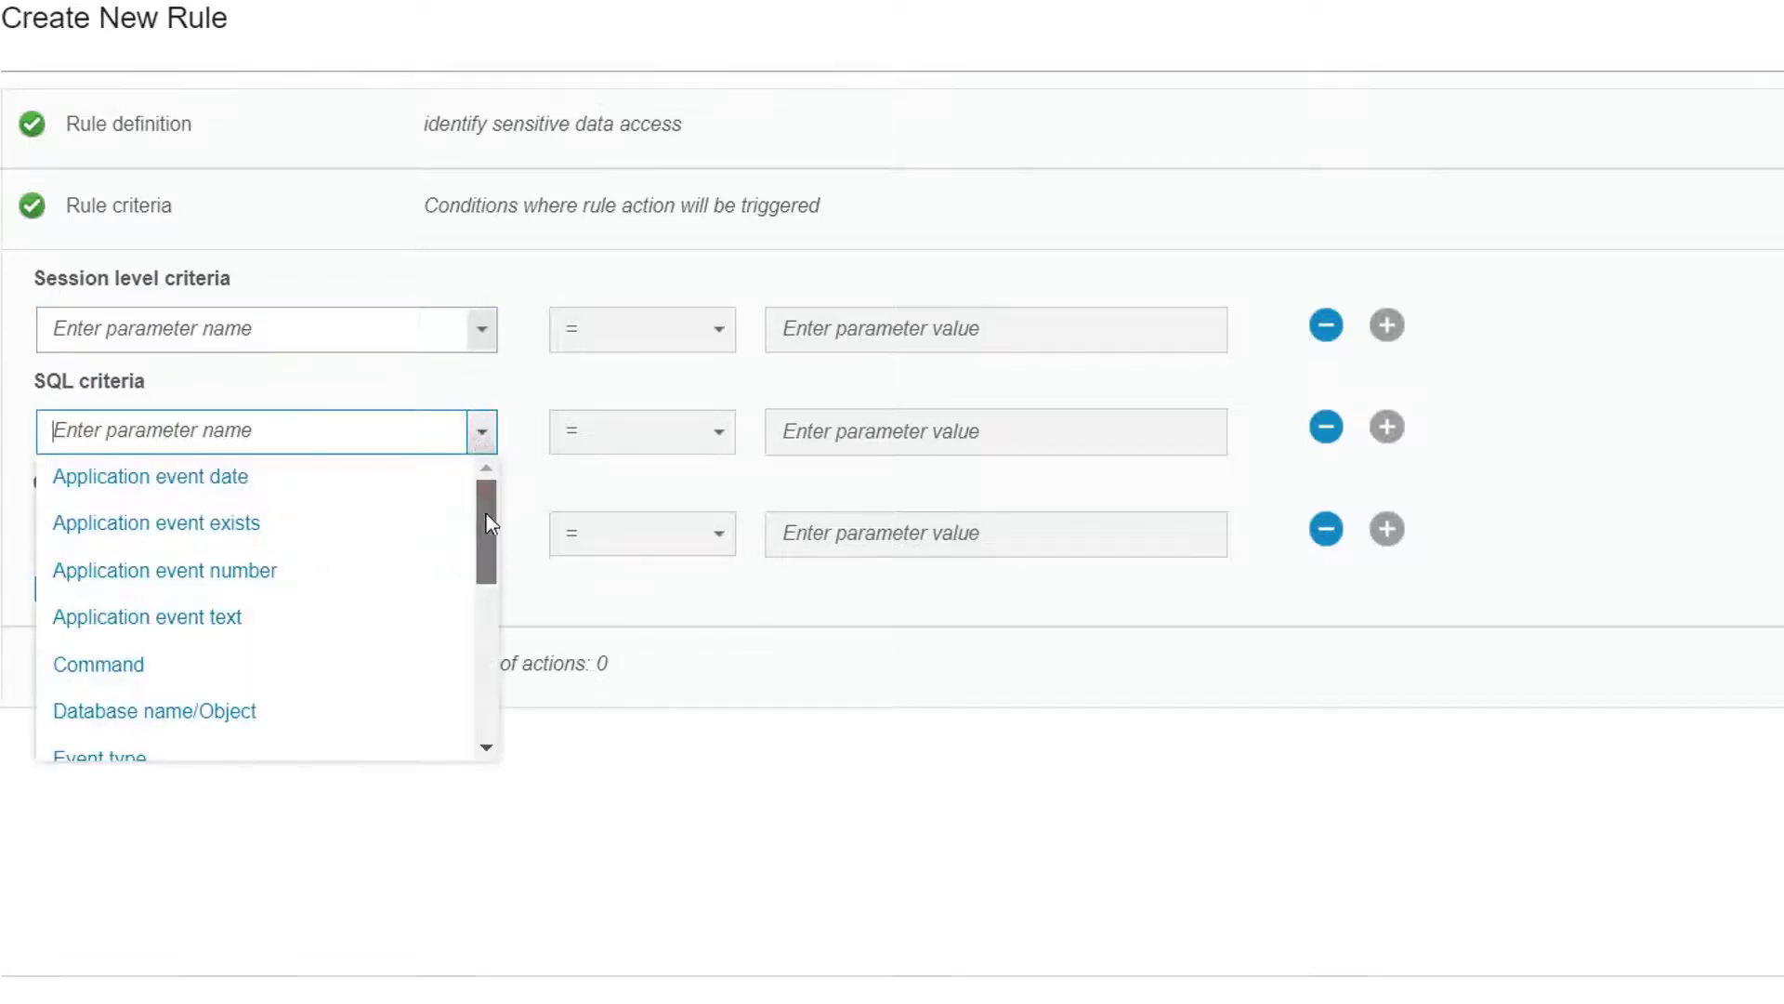
pyautogui.moveTo(490, 523); pyautogui.dragTo(512, 640)
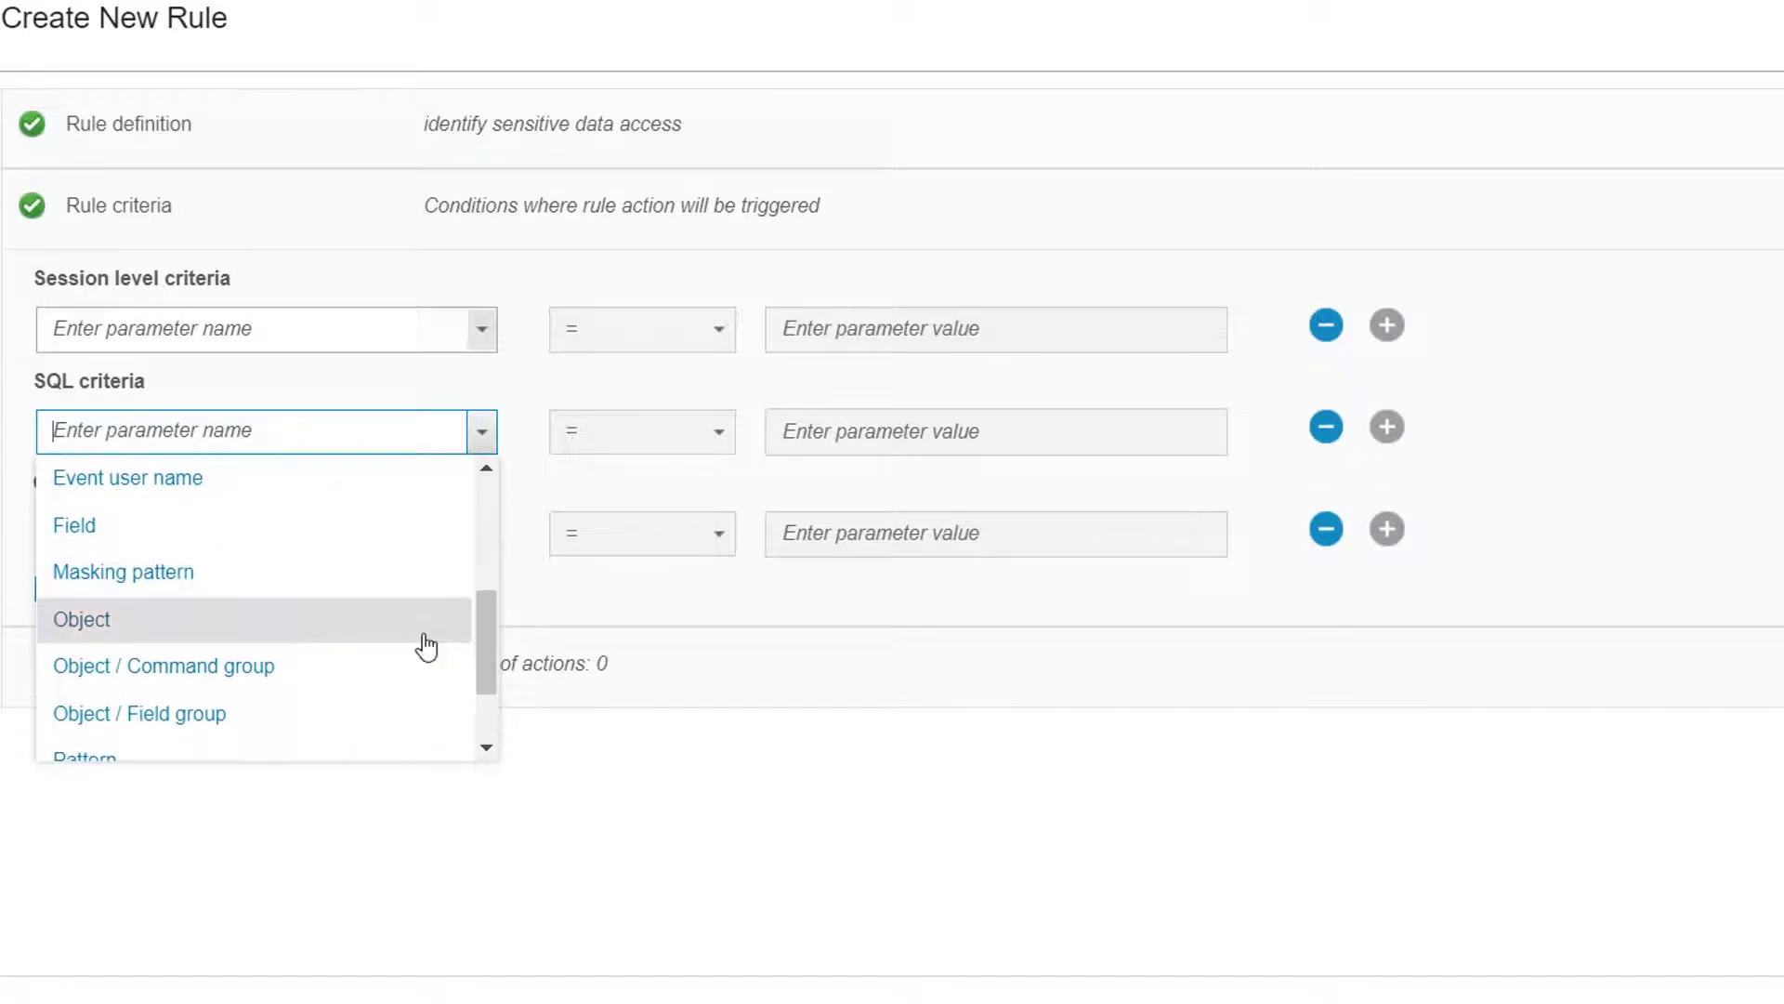
pyautogui.click(405, 626)
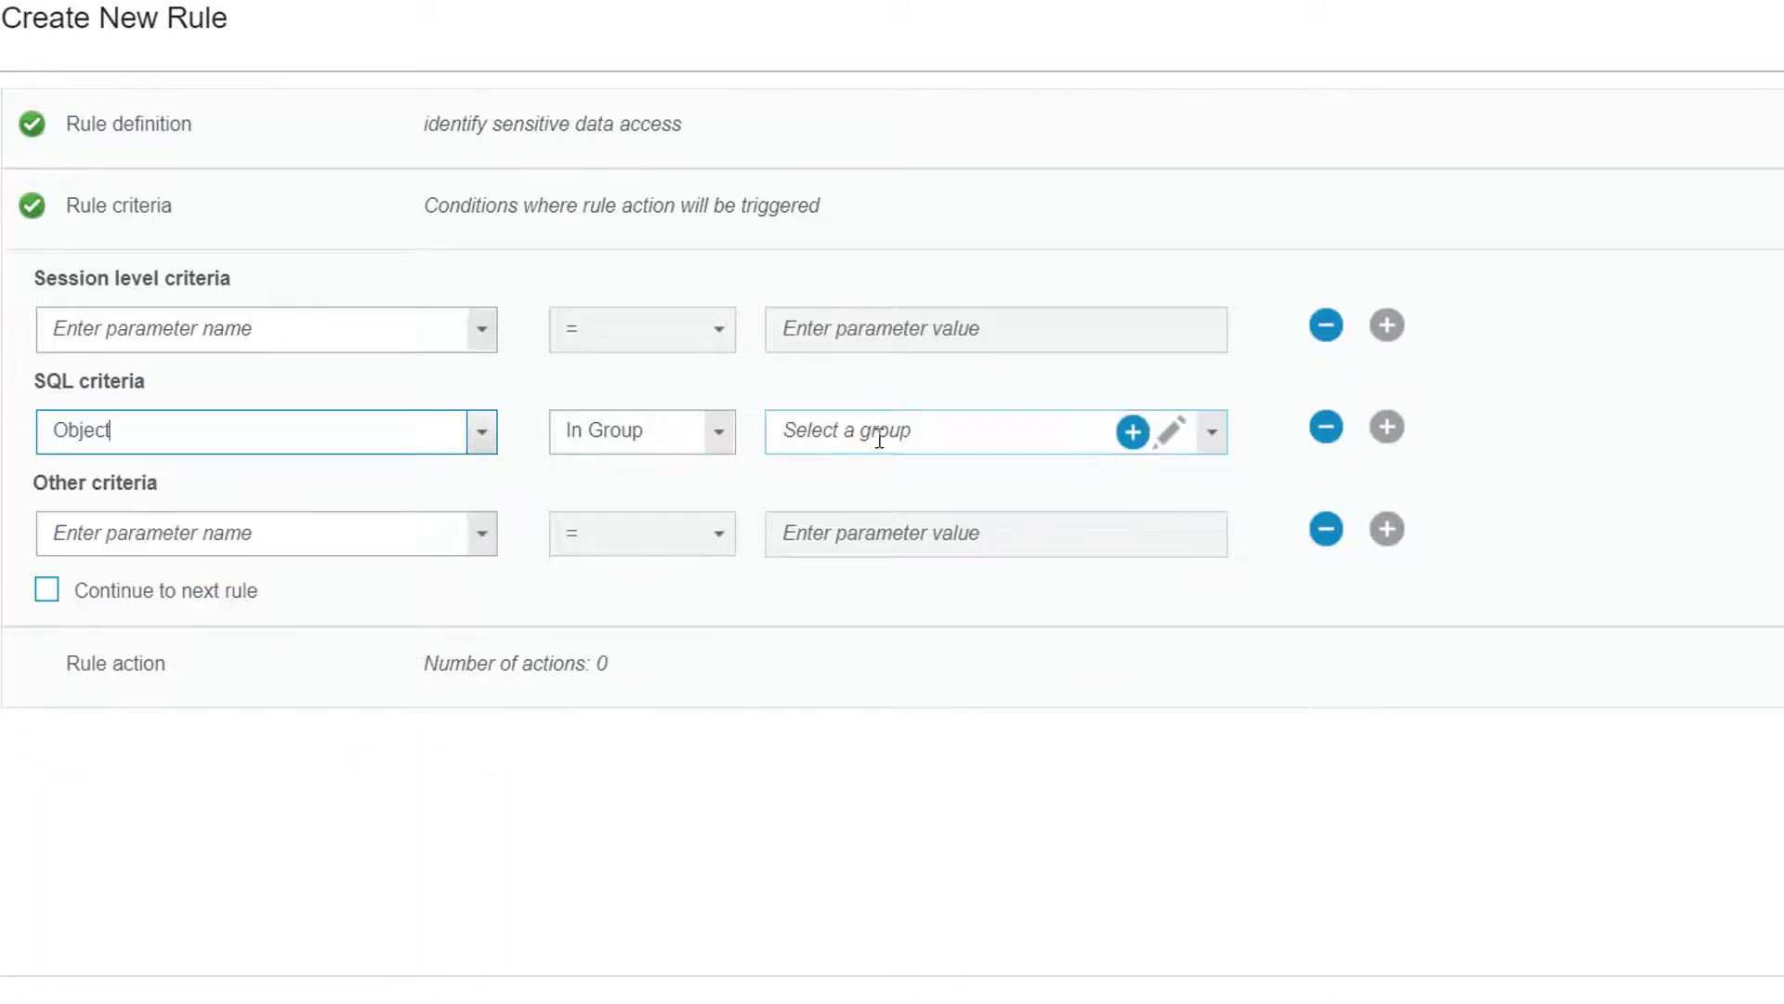
pyautogui.click(1219, 437)
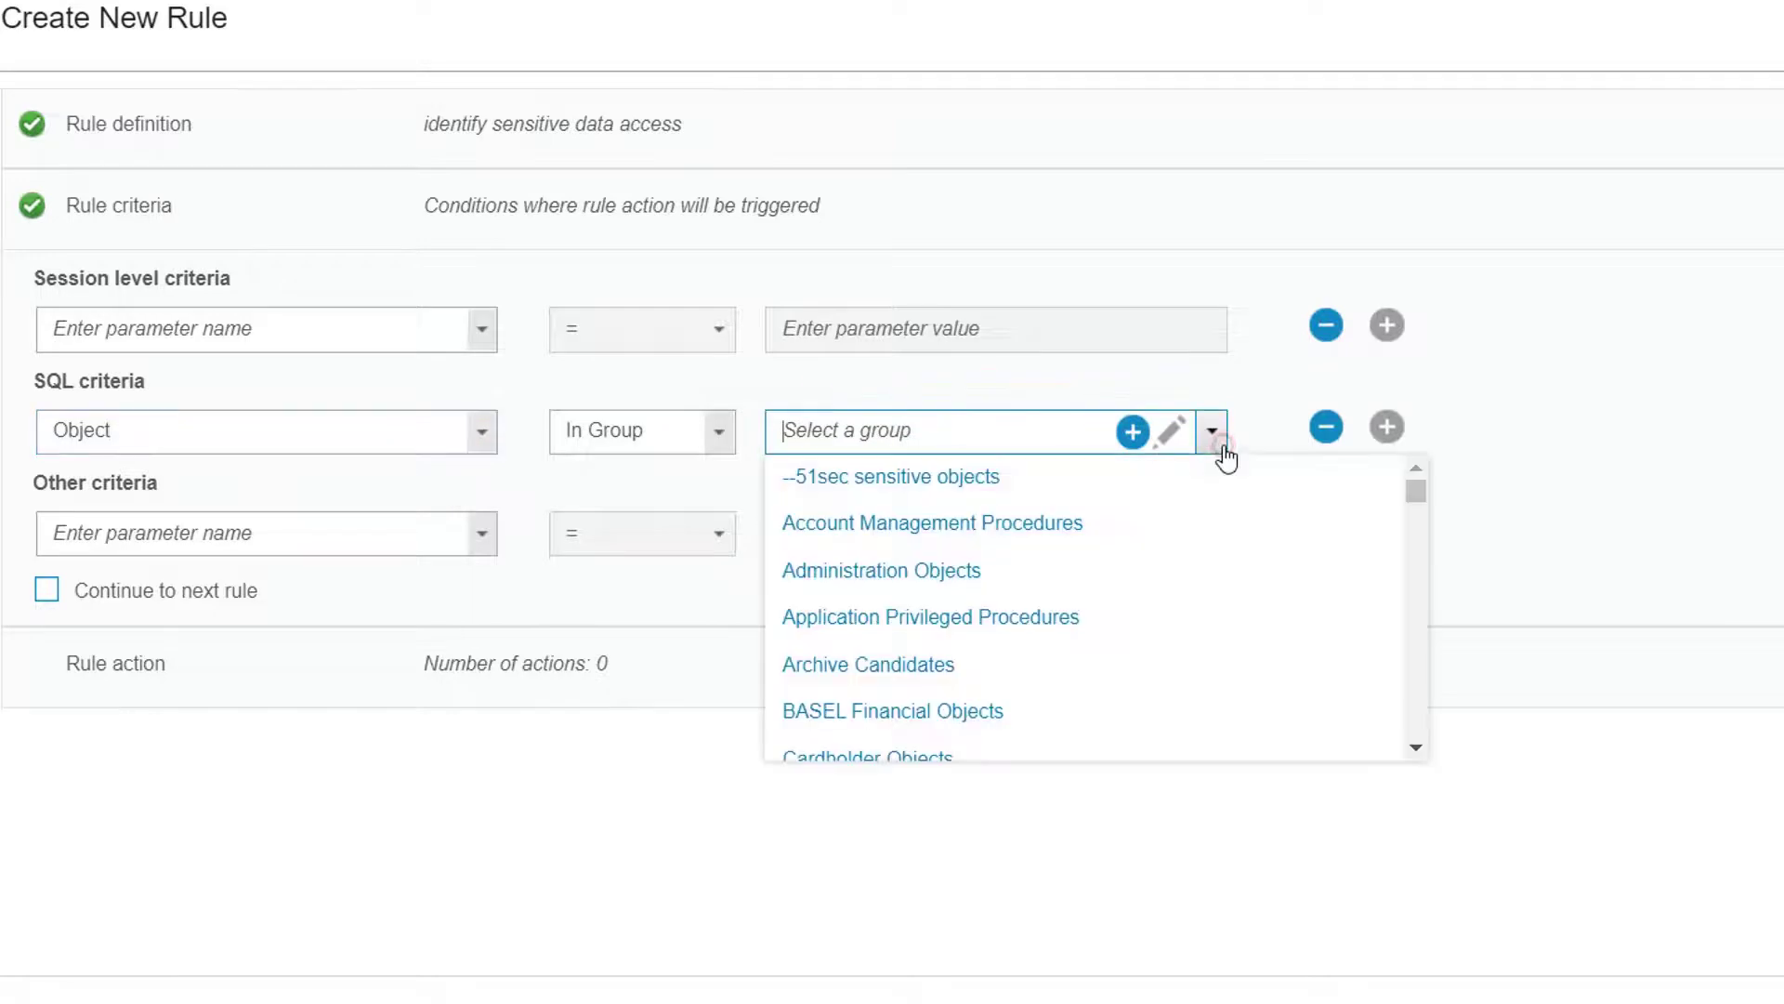
pyautogui.click(1106, 479)
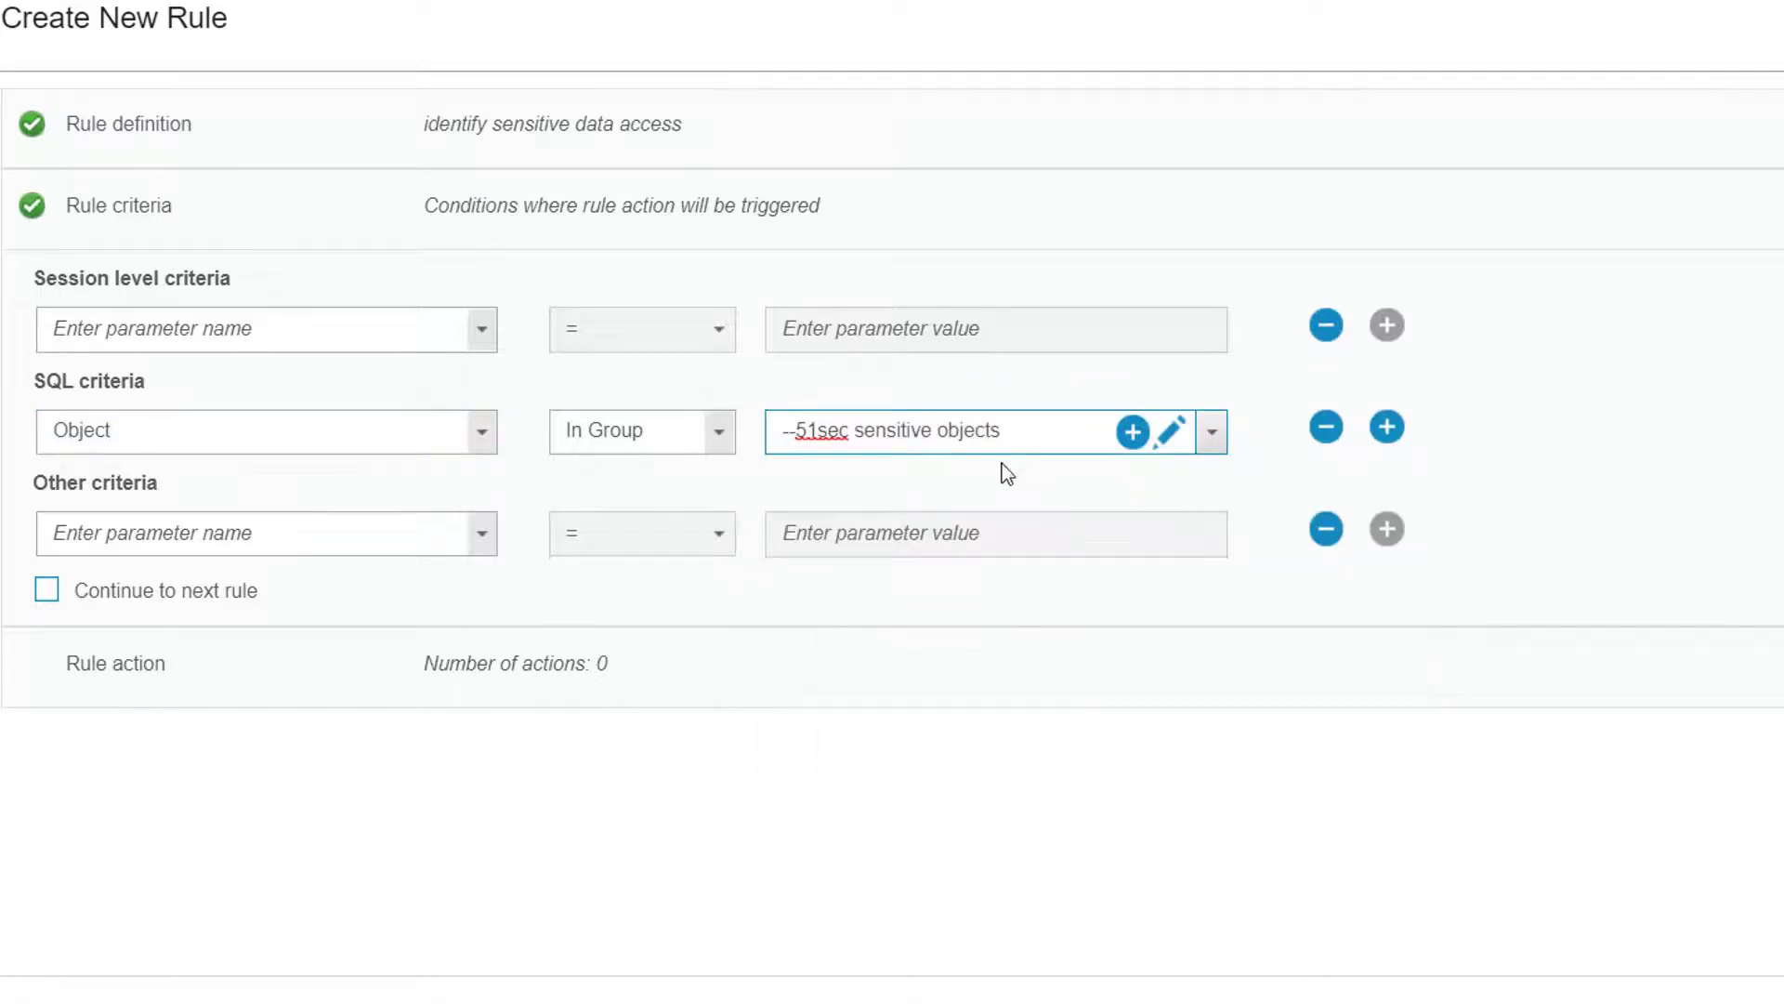
pyautogui.click(479, 537)
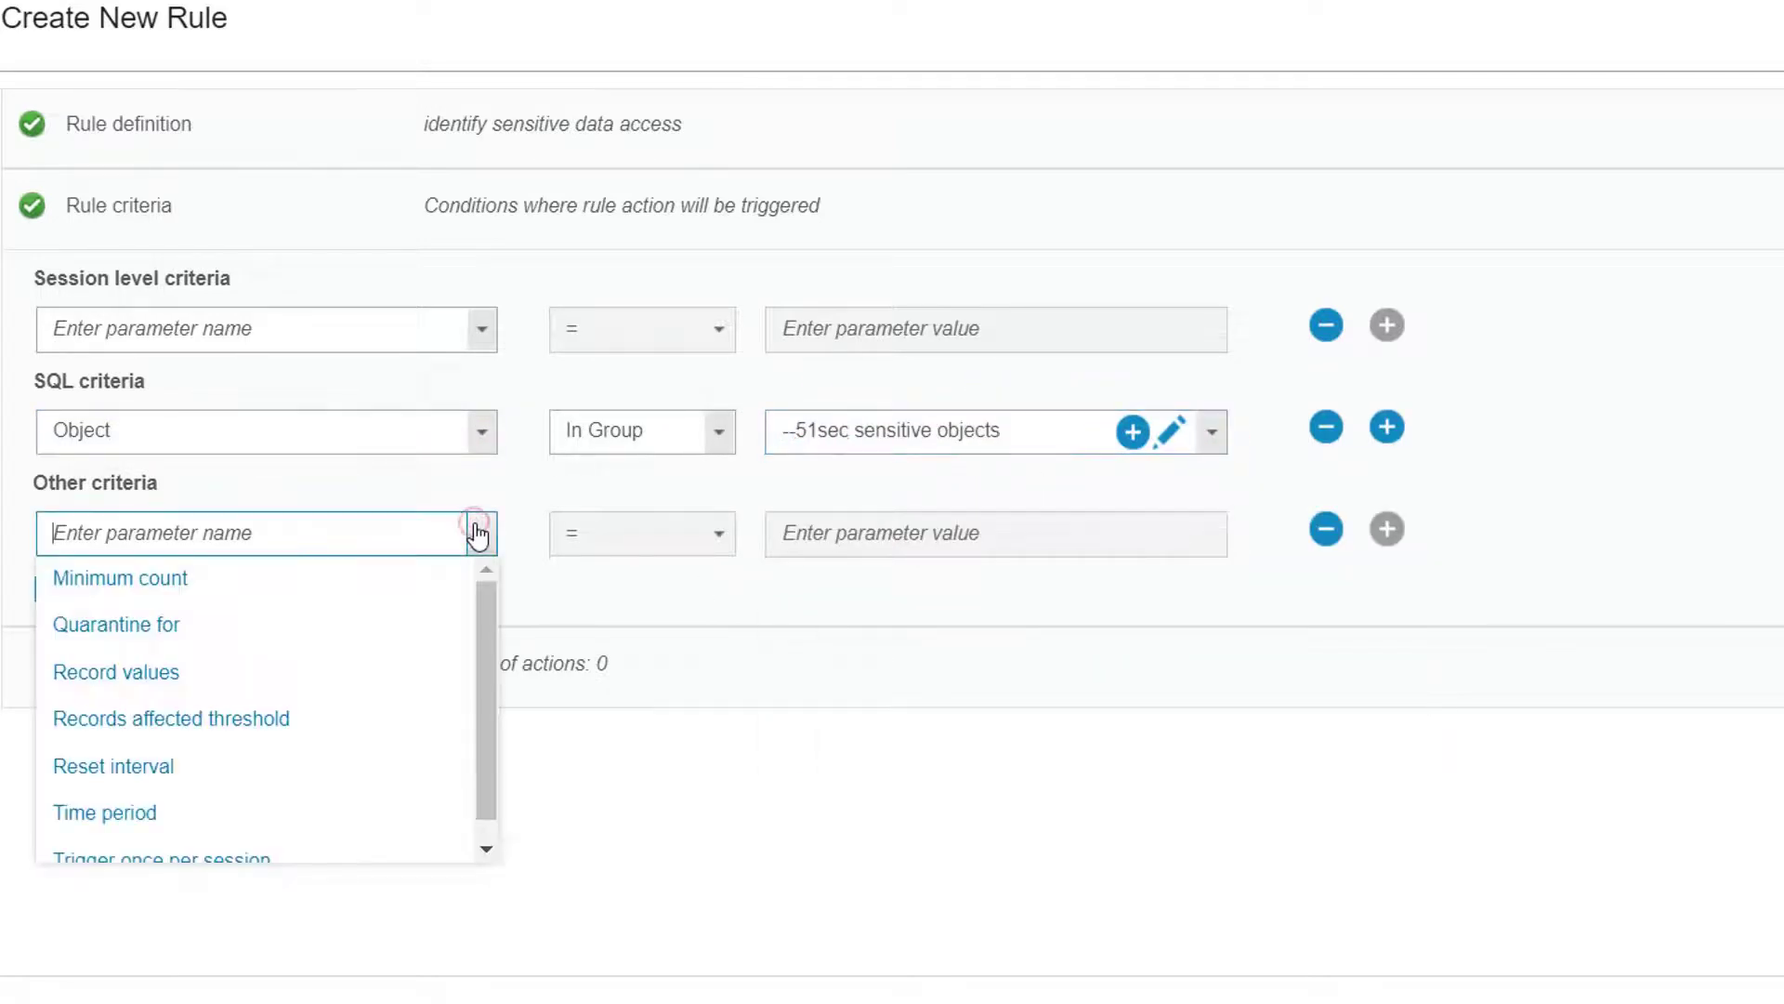
pyautogui.click(763, 636)
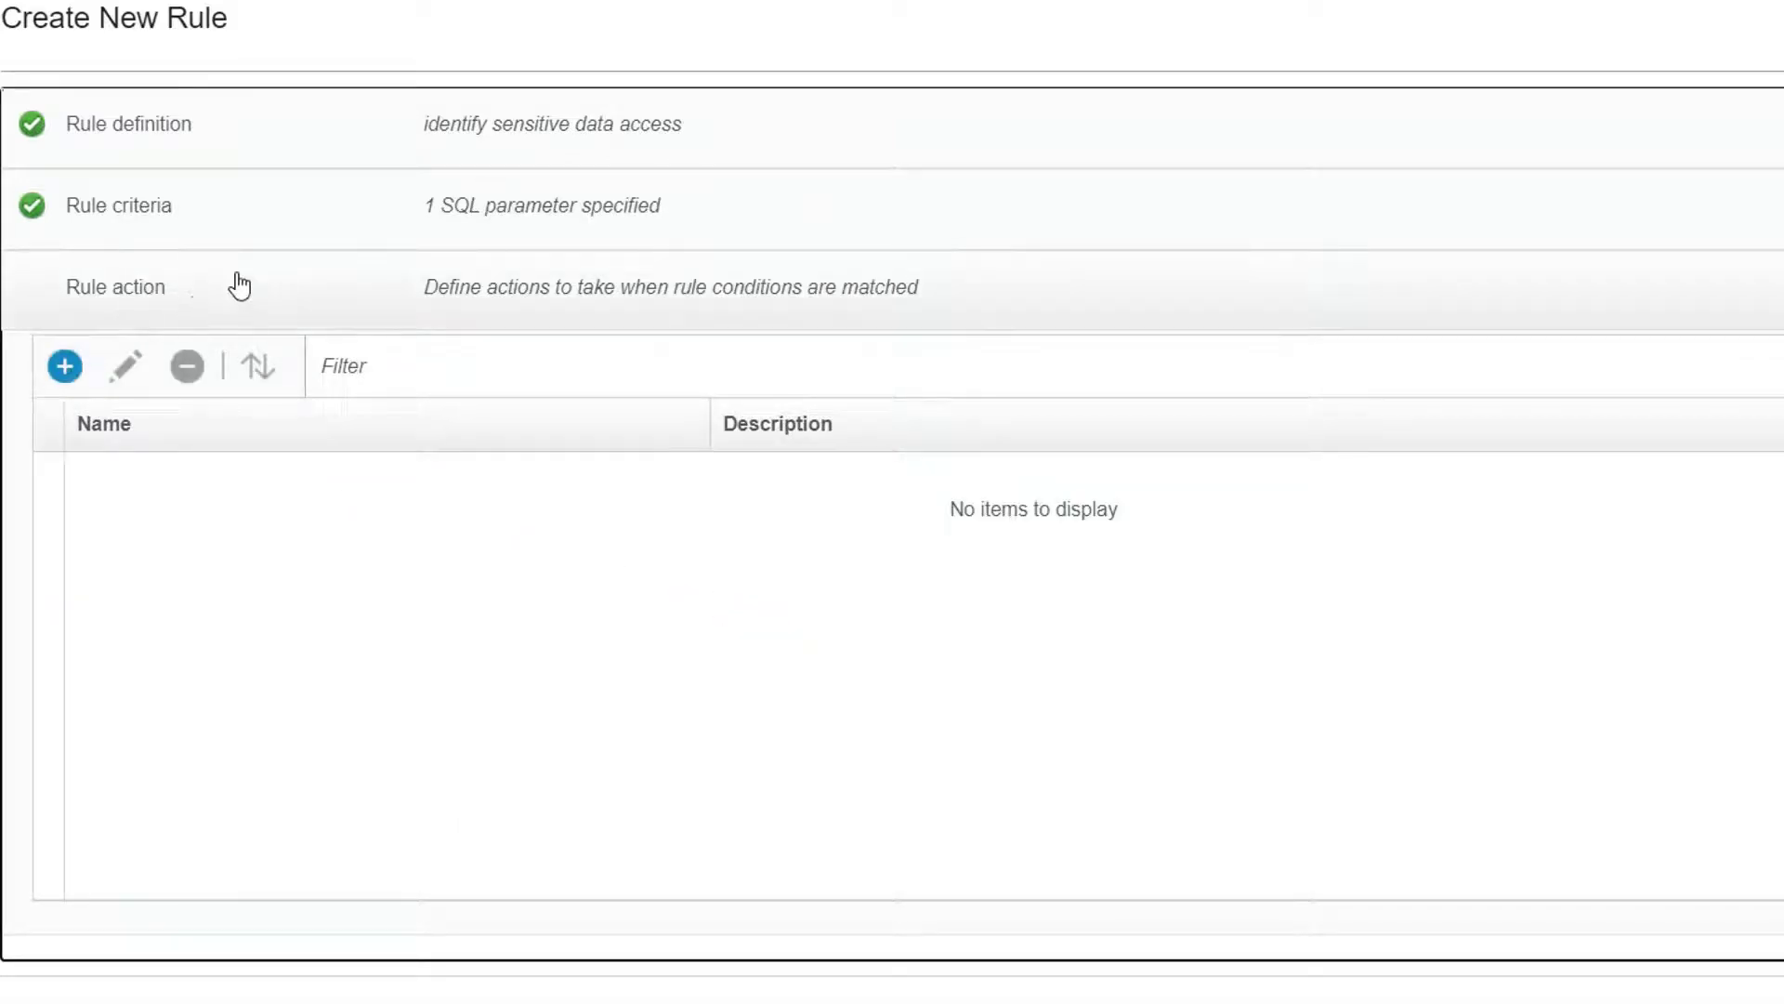
pyautogui.click(287, 228)
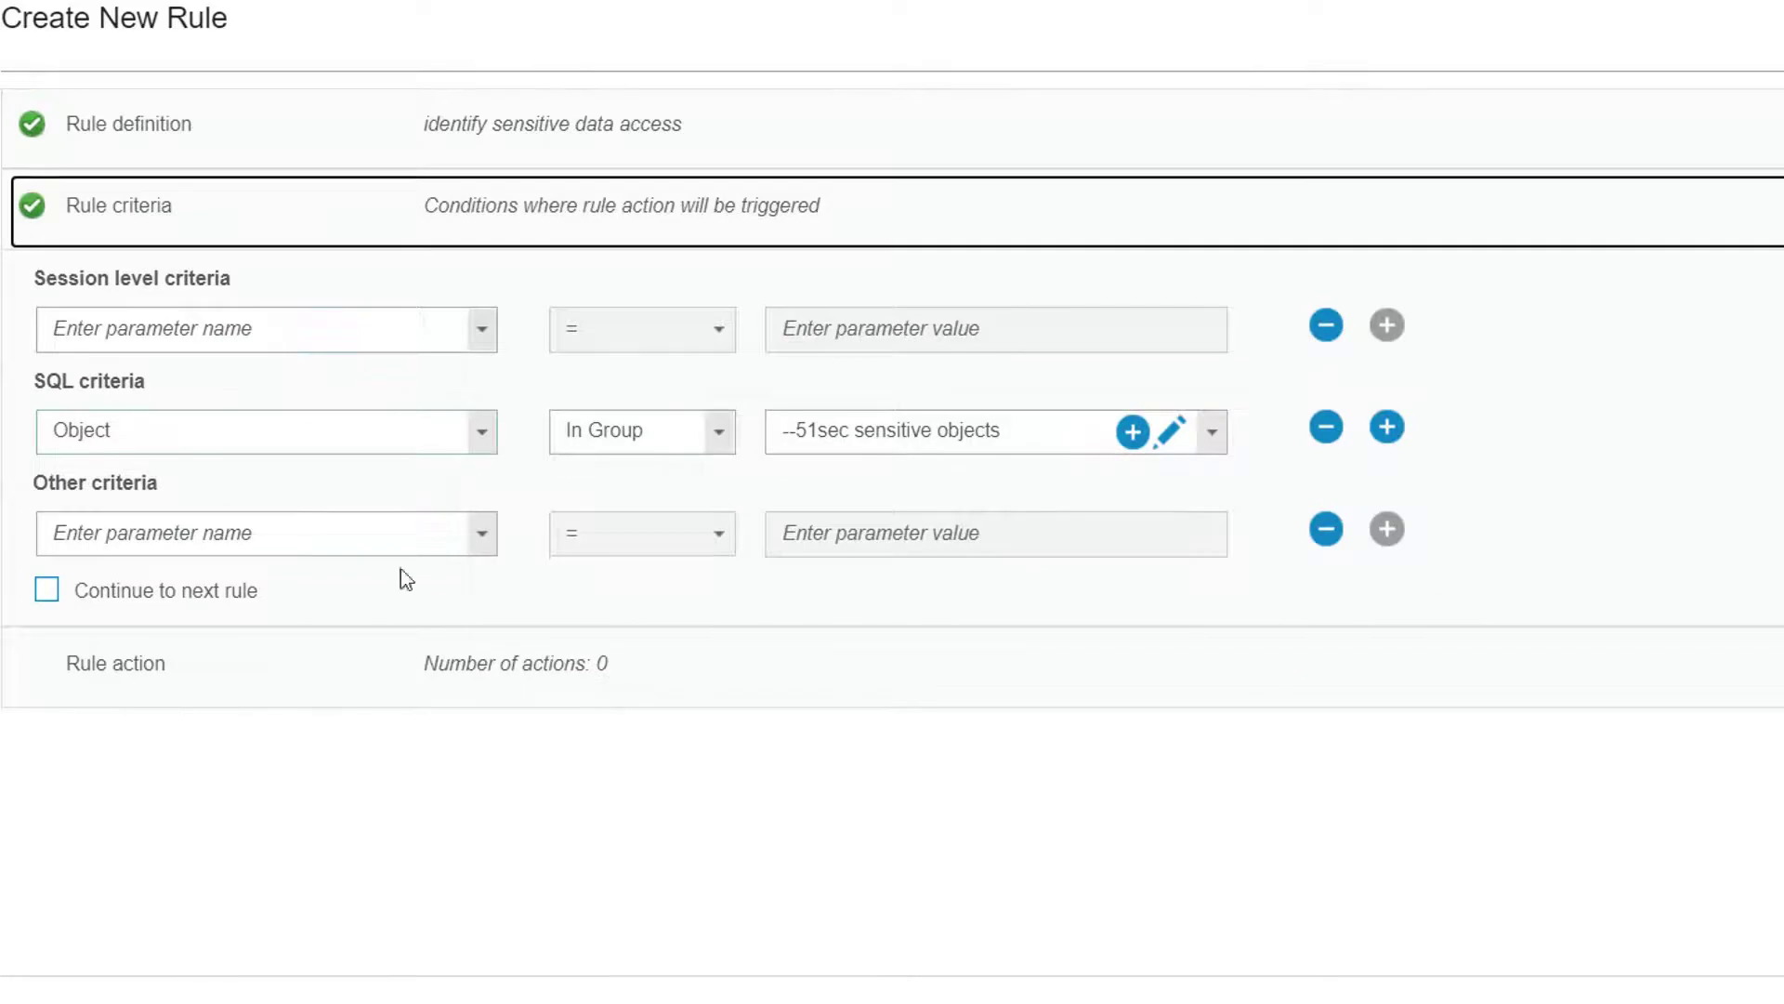
# Step: Add an ALERT PER MATCH action to the rule with the Default message template and SYSLOG notification
pyautogui.click(139, 664)
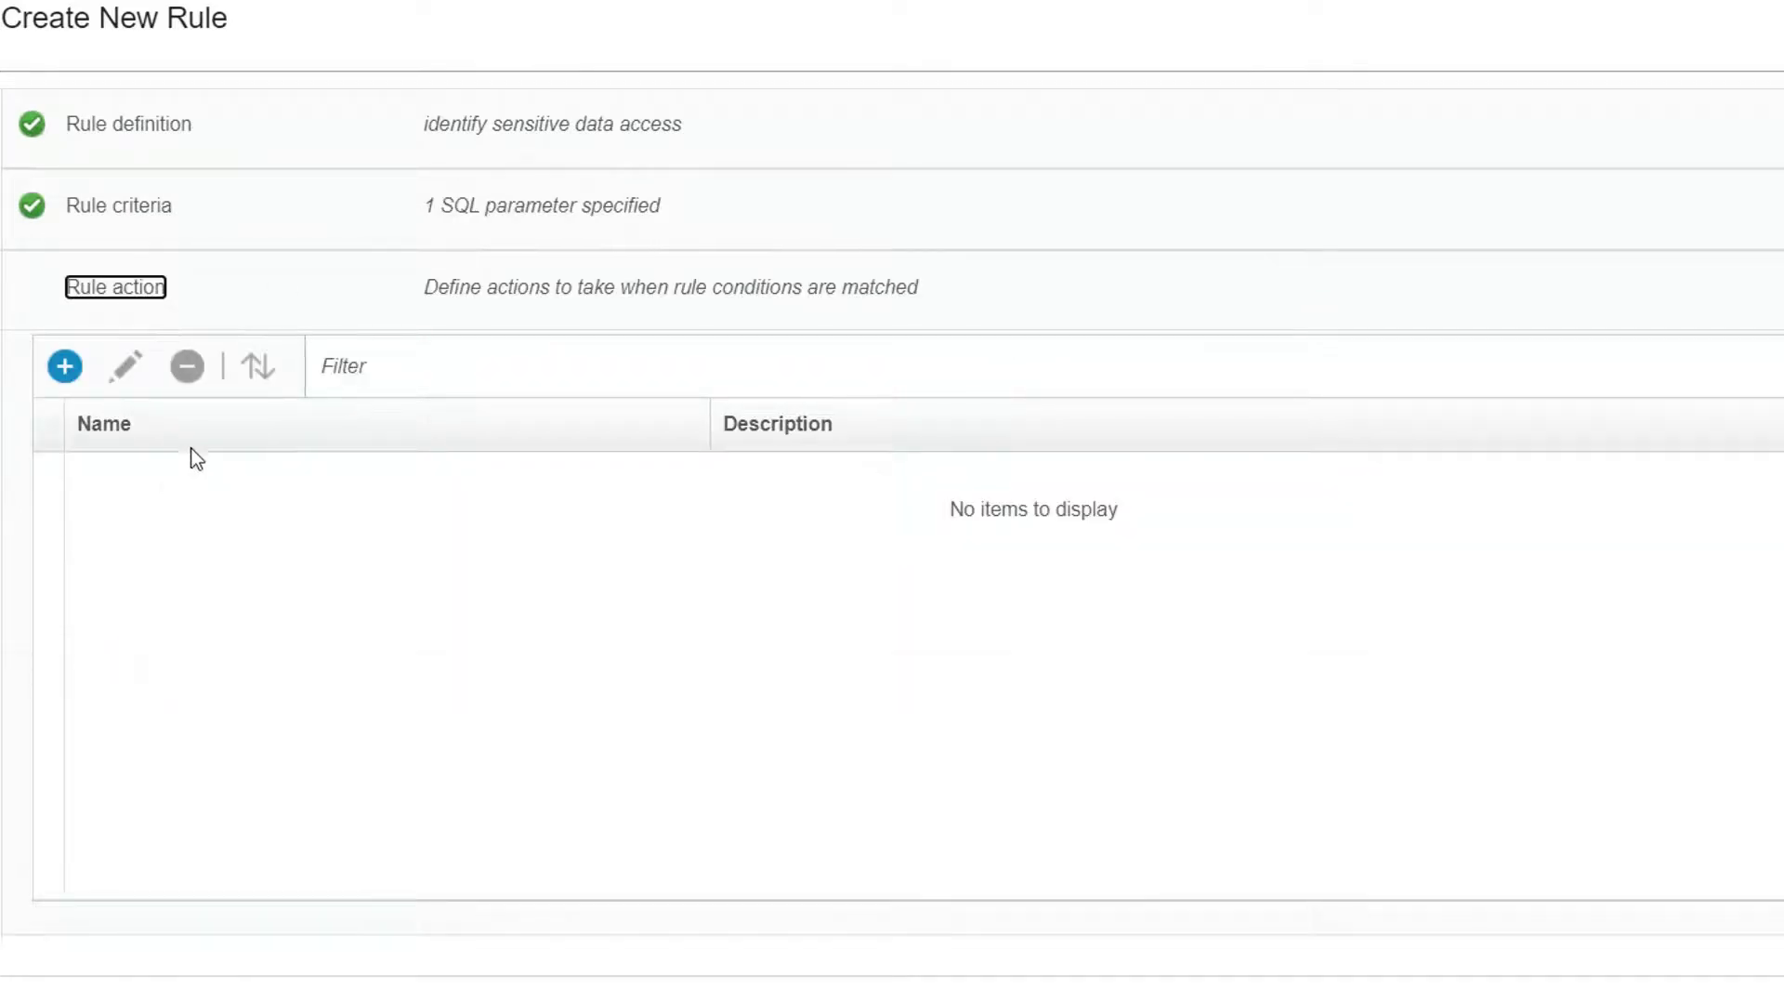
pyautogui.click(65, 367)
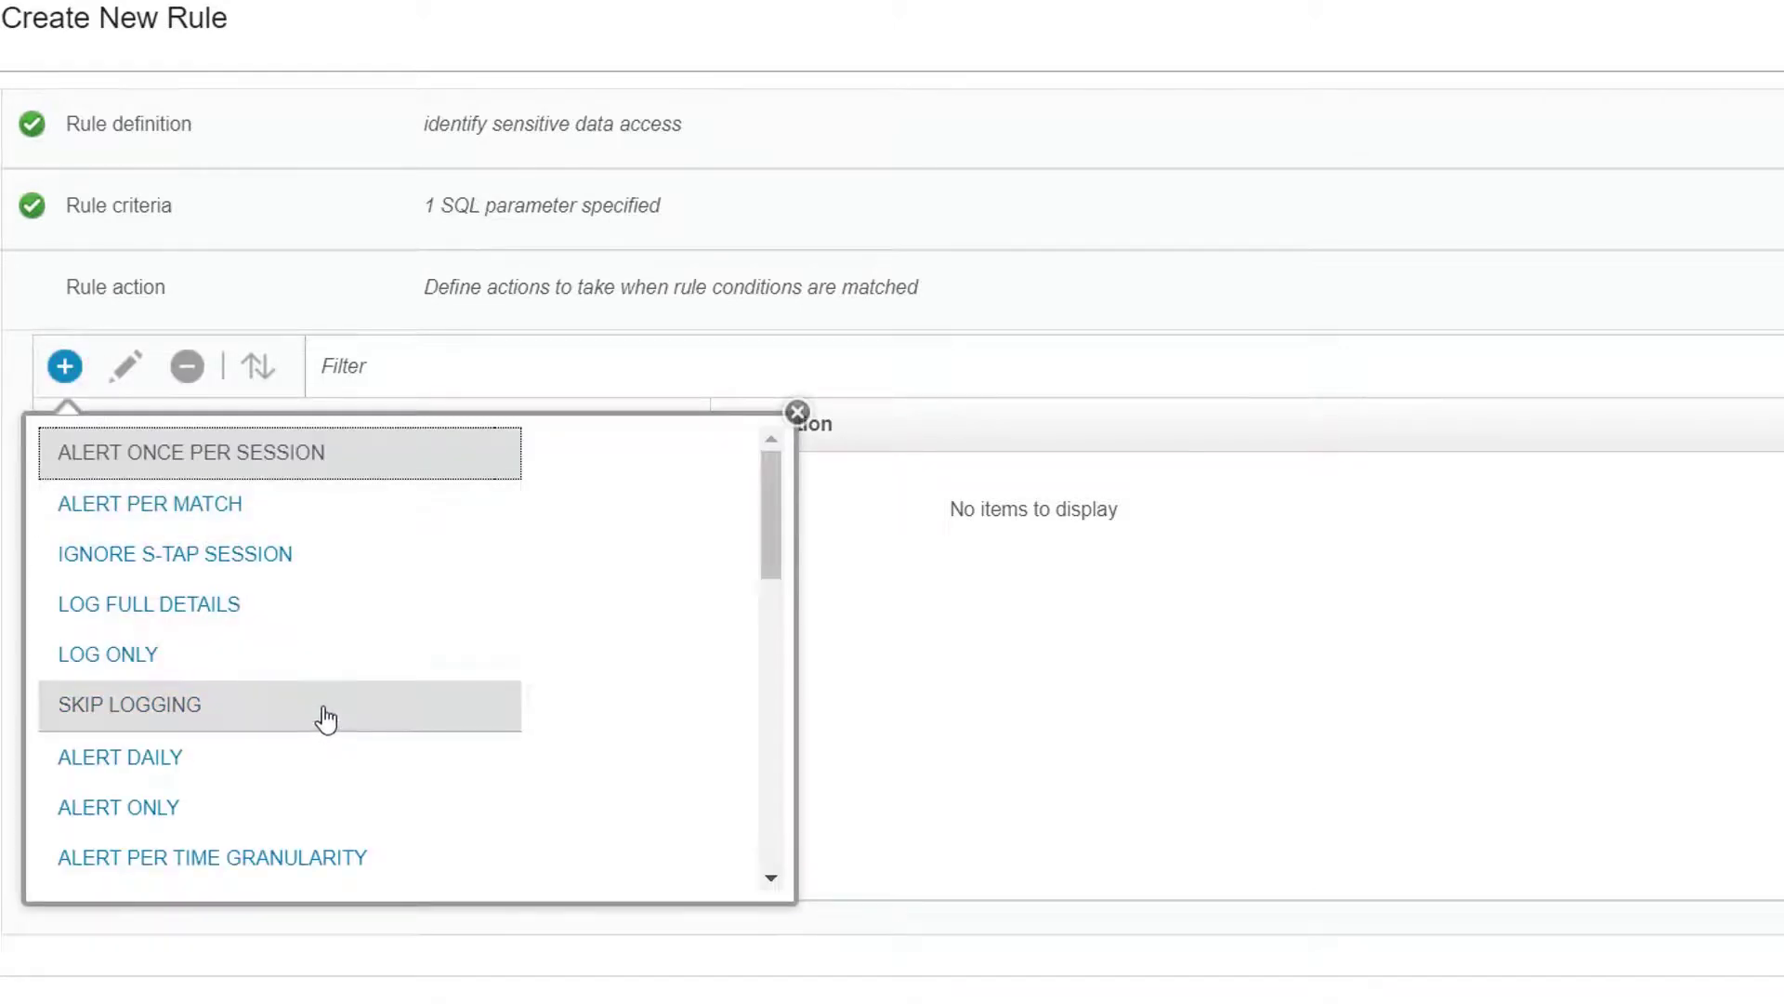
pyautogui.click(303, 502)
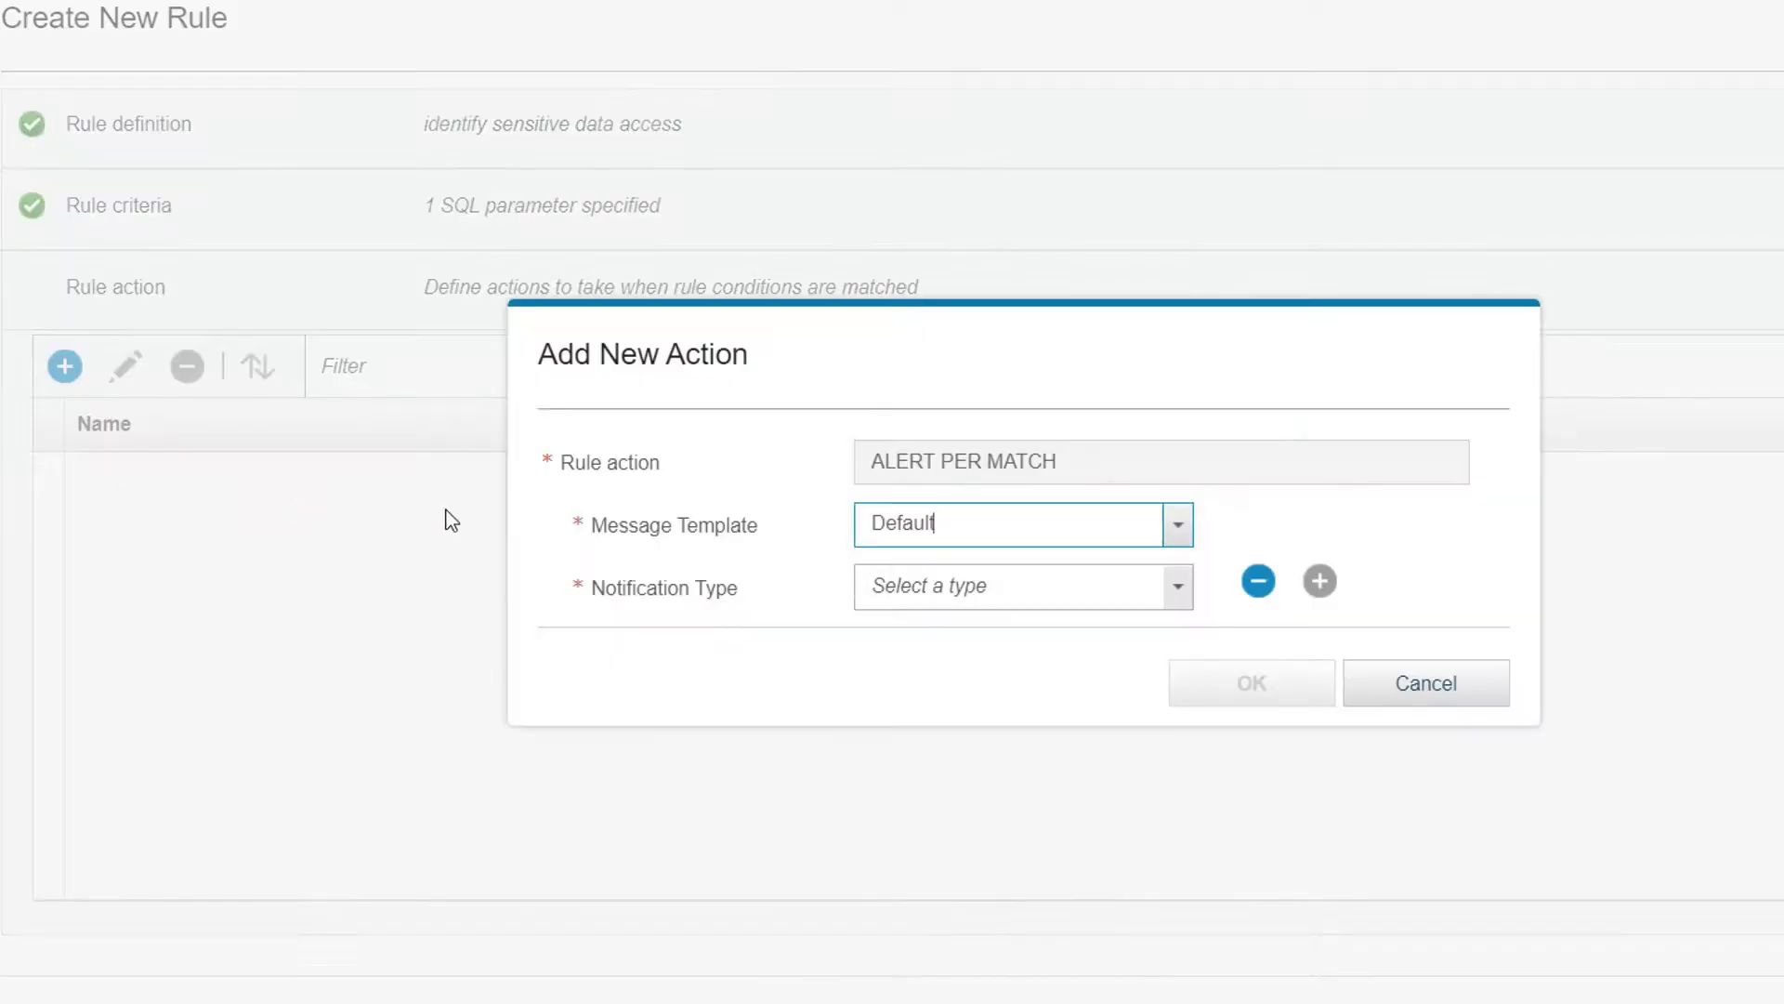
pyautogui.click(1182, 524)
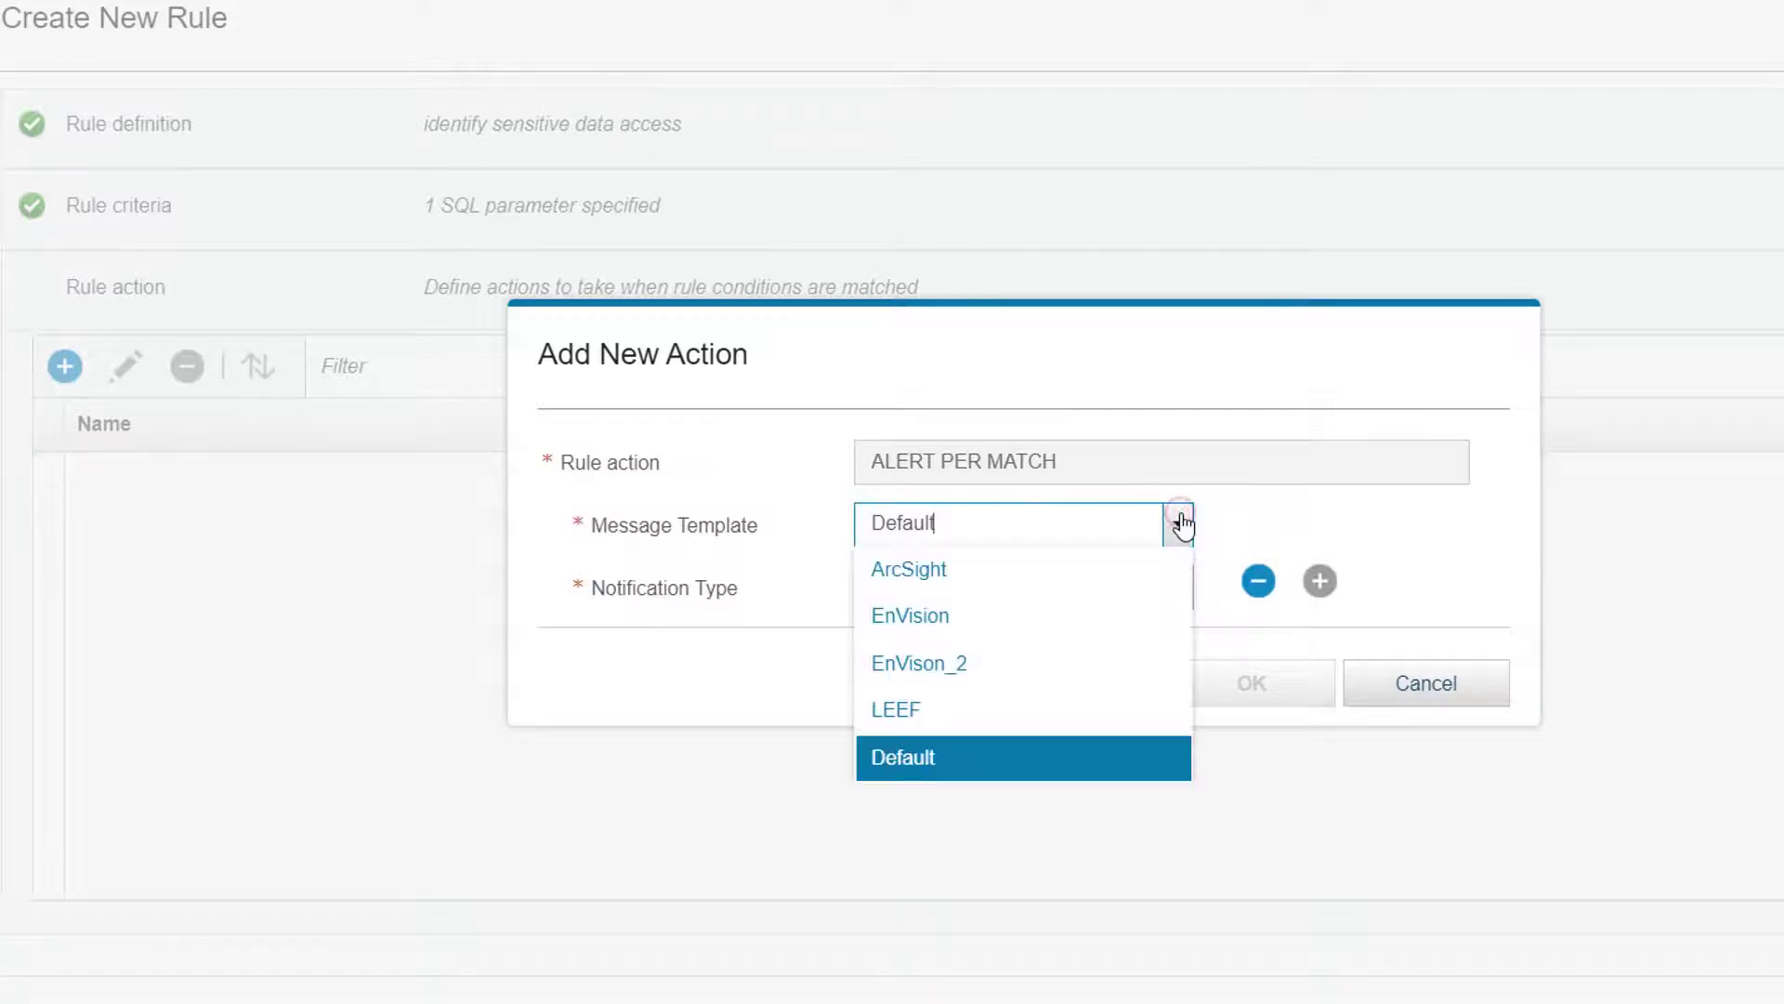
pyautogui.click(1333, 506)
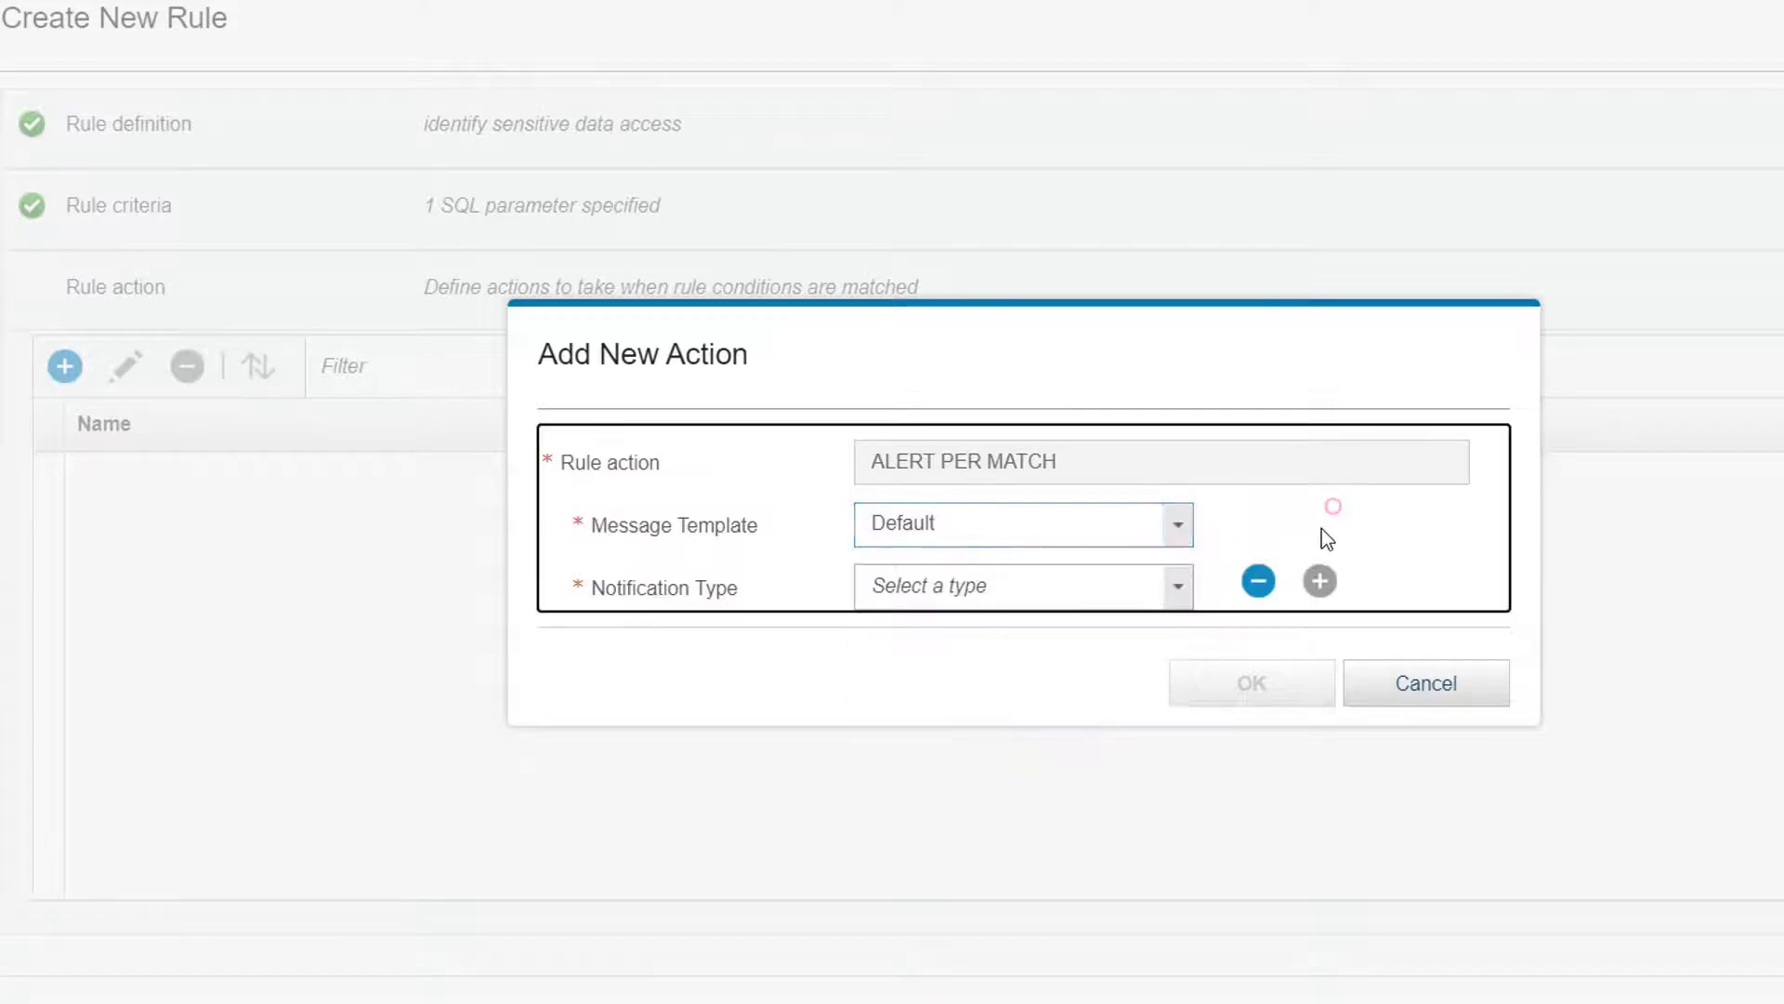
pyautogui.click(1177, 586)
pyautogui.click(990, 768)
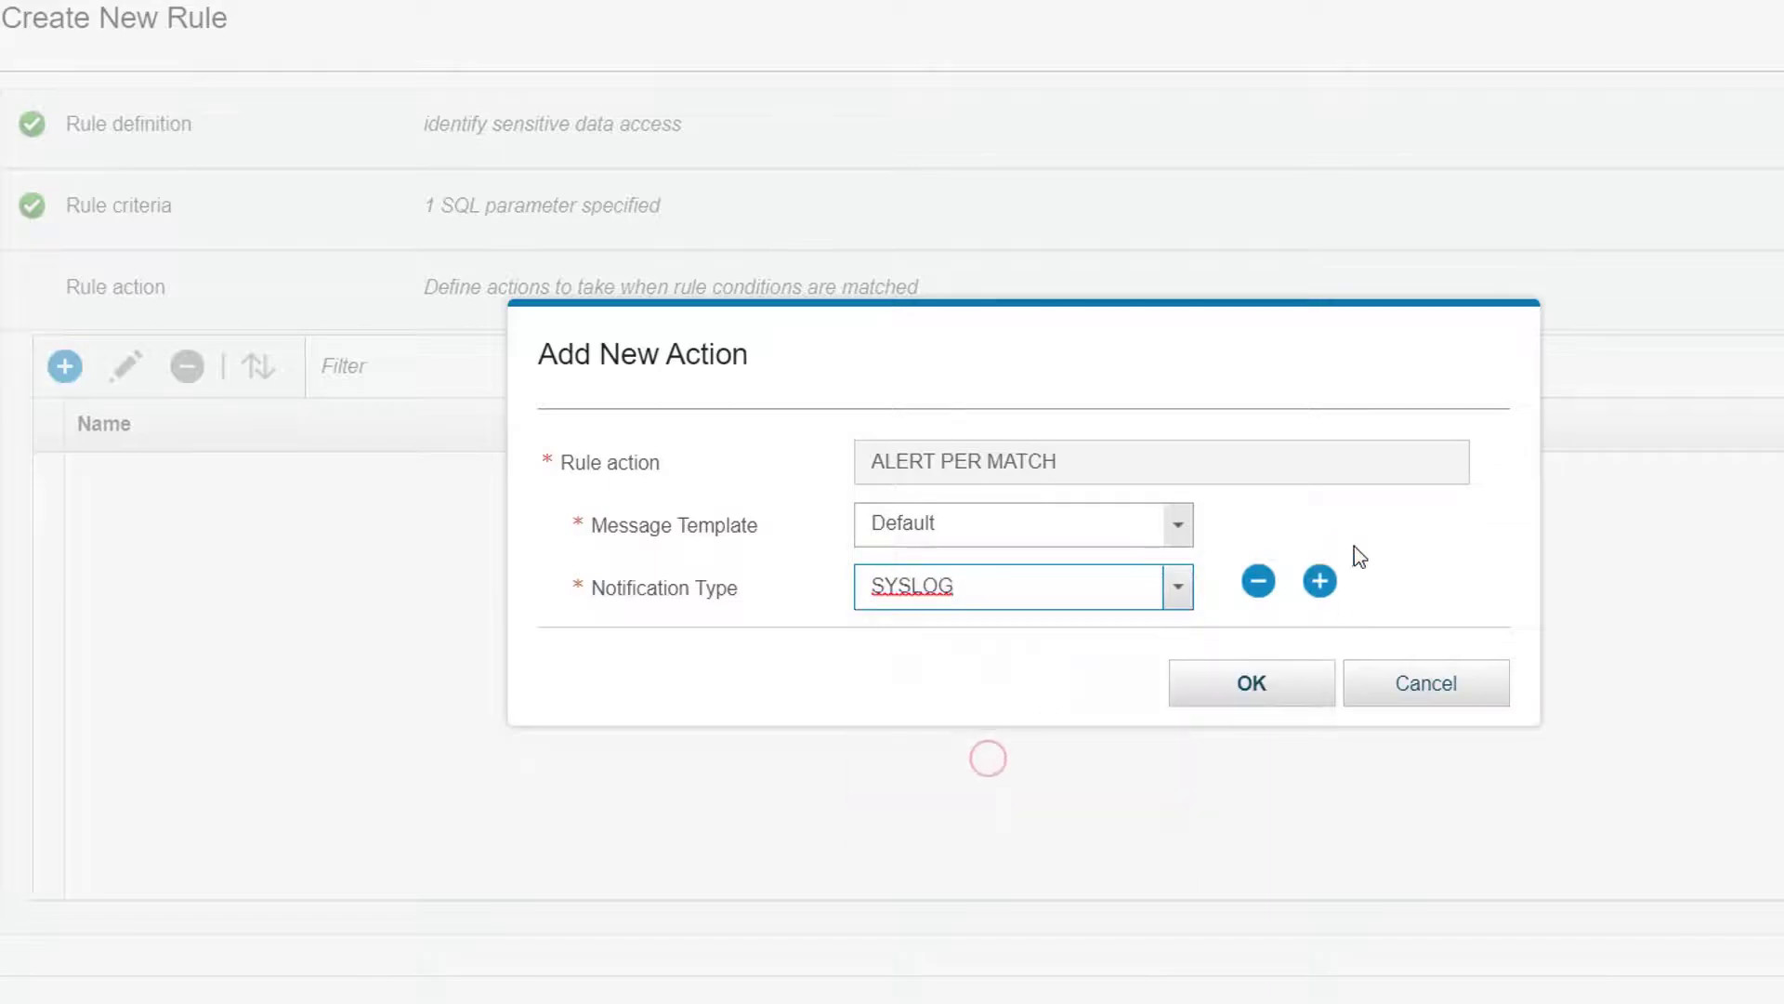
pyautogui.click(1252, 695)
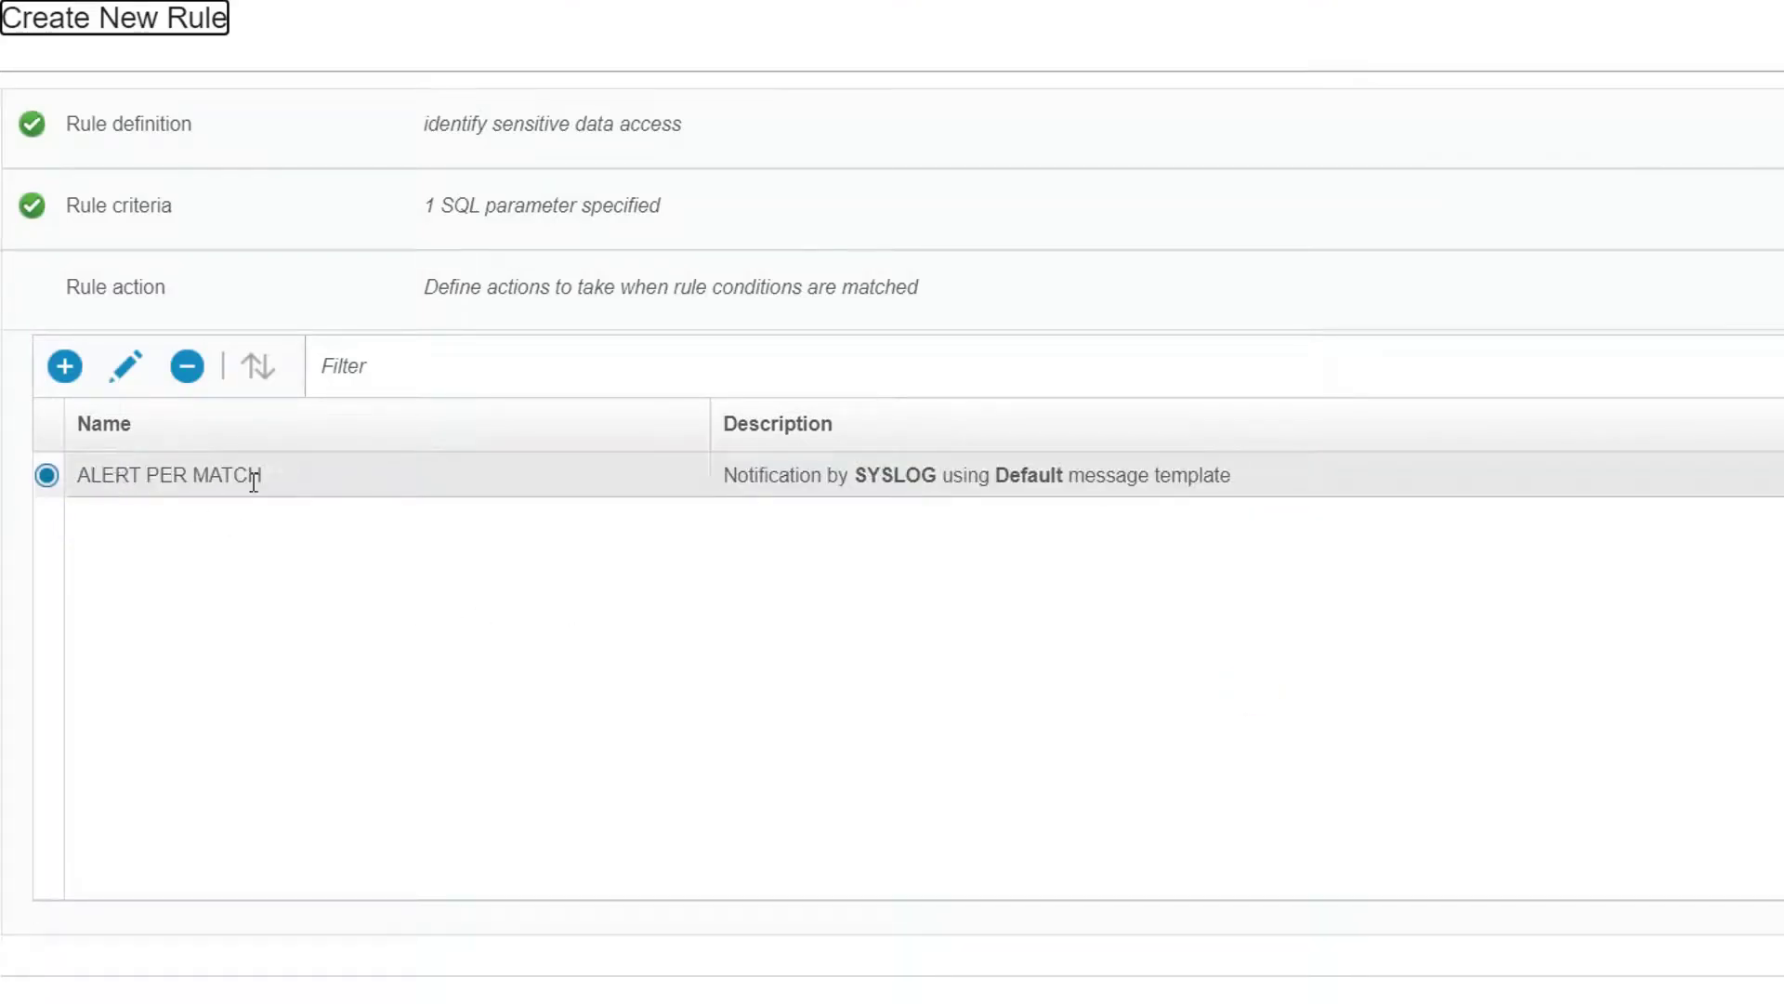
# Step: Save the new rule and the "--51sec alert policy - sensitive data access" policy
pyautogui.click(146, 478)
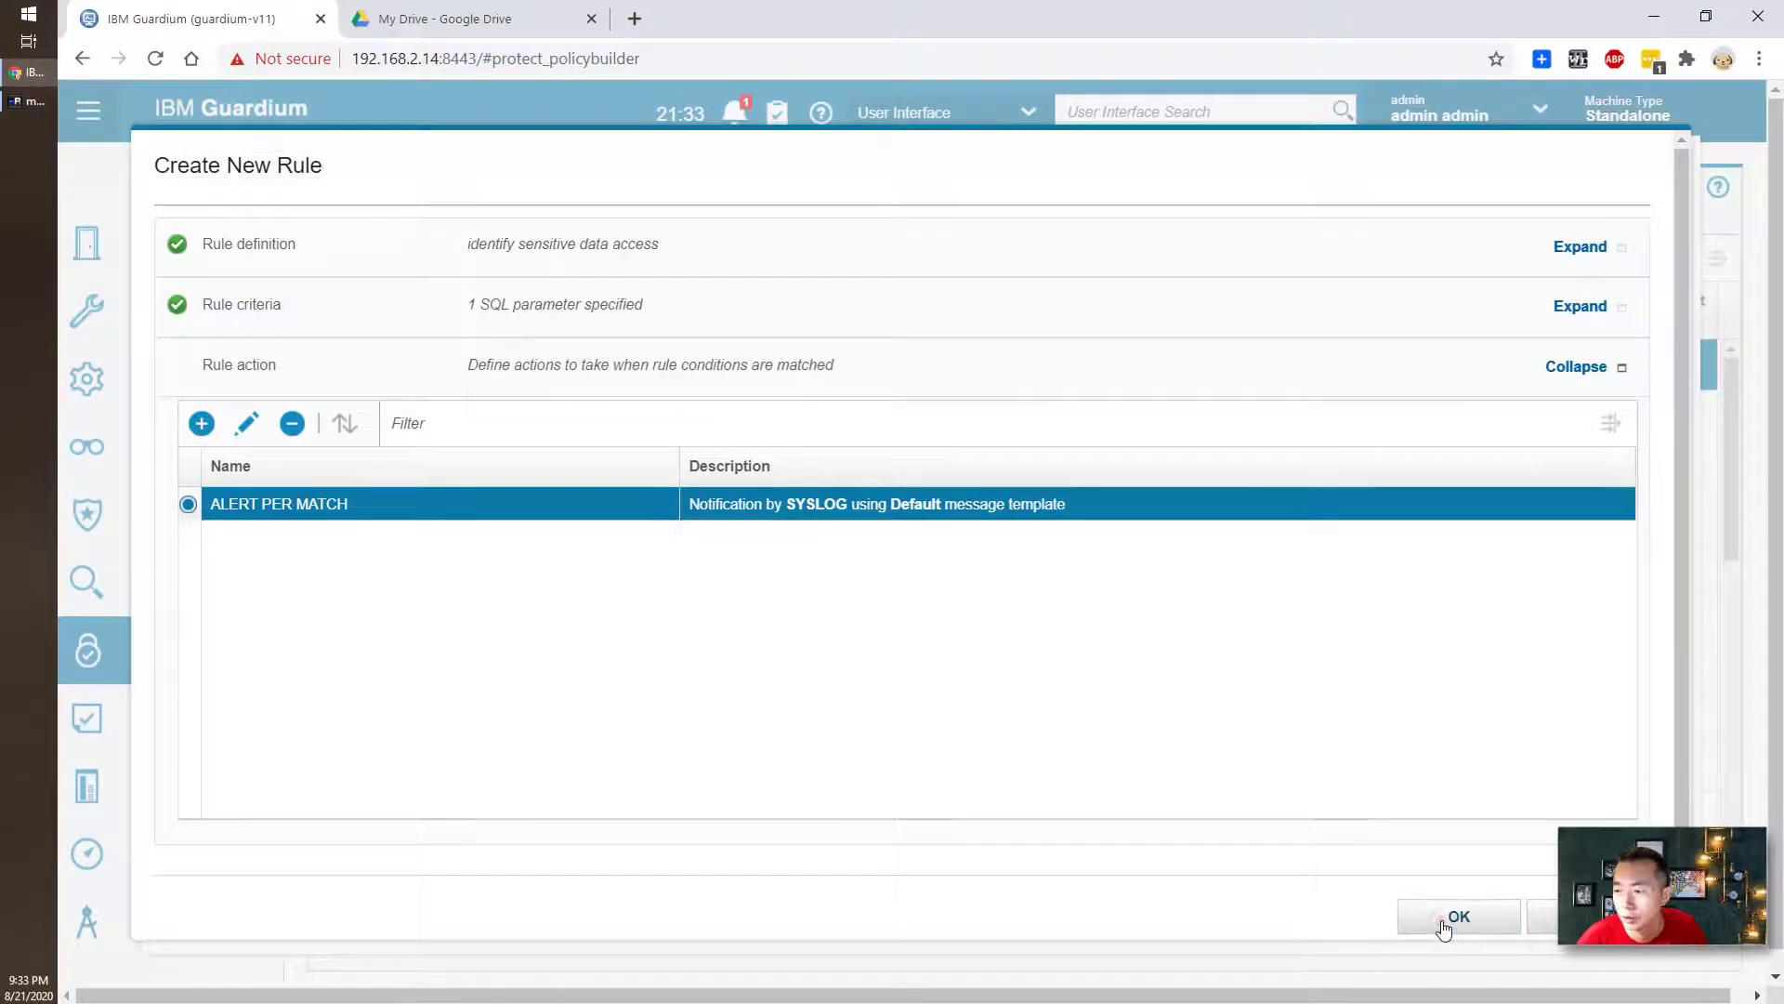
pyautogui.click(1457, 917)
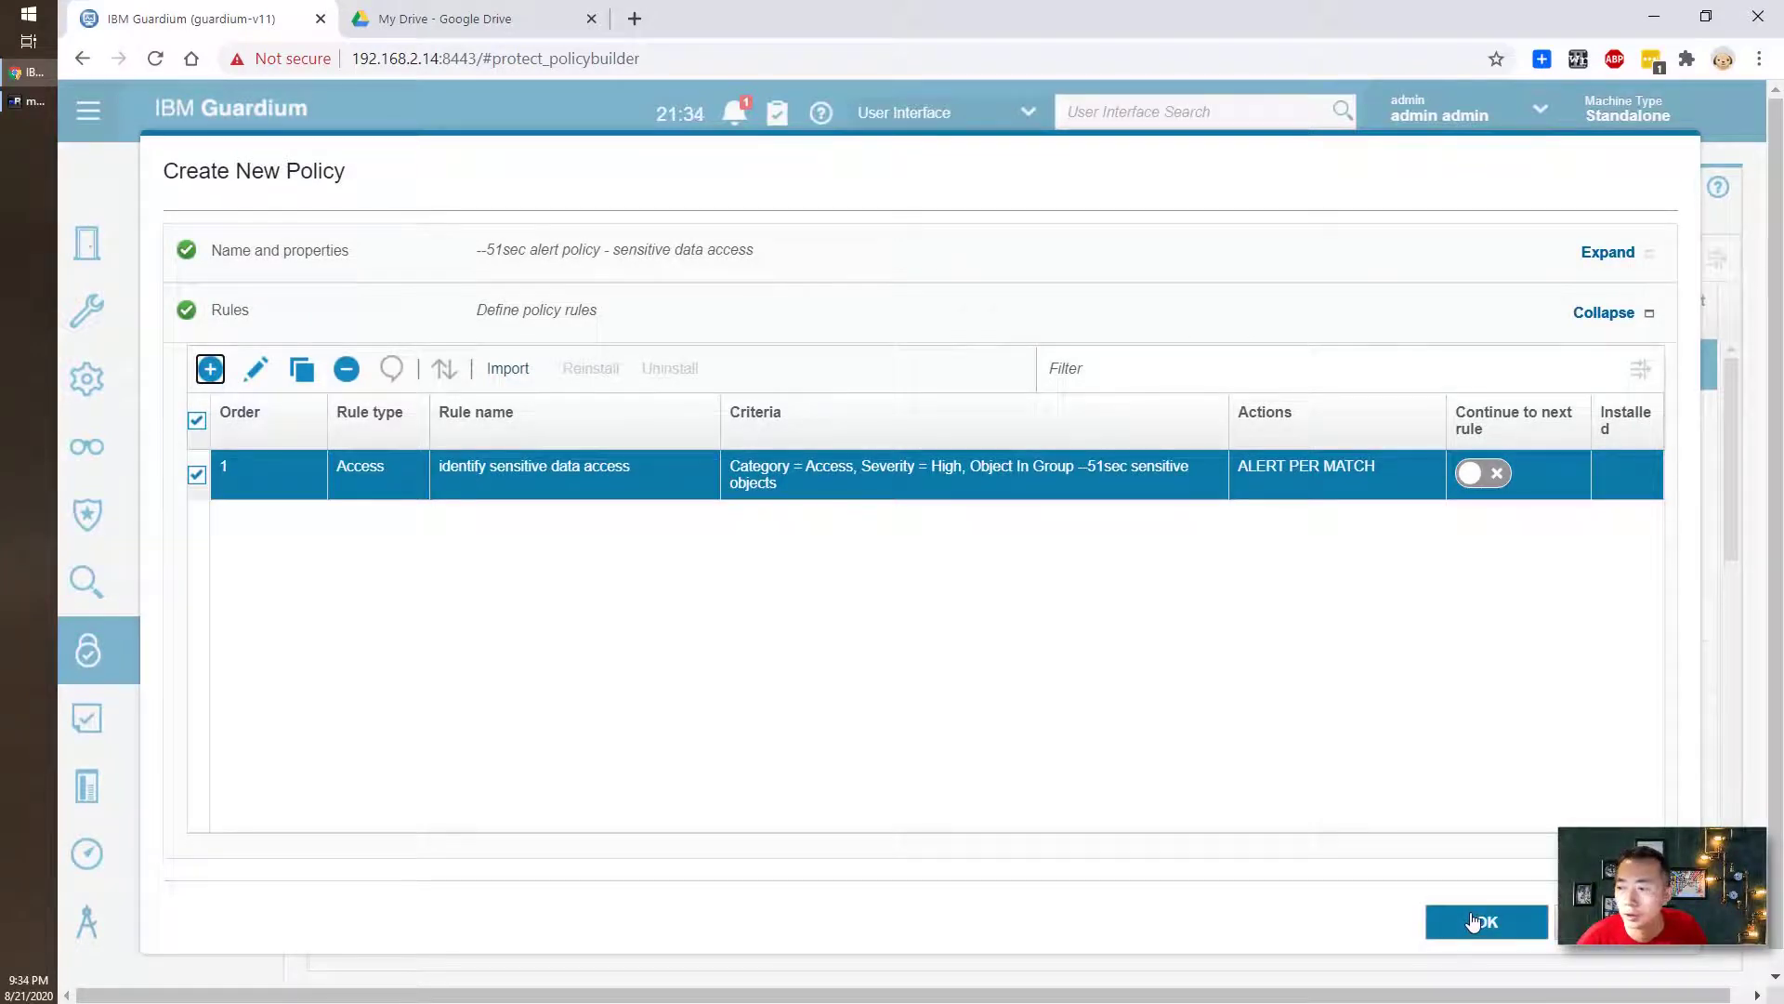
pyautogui.click(1441, 912)
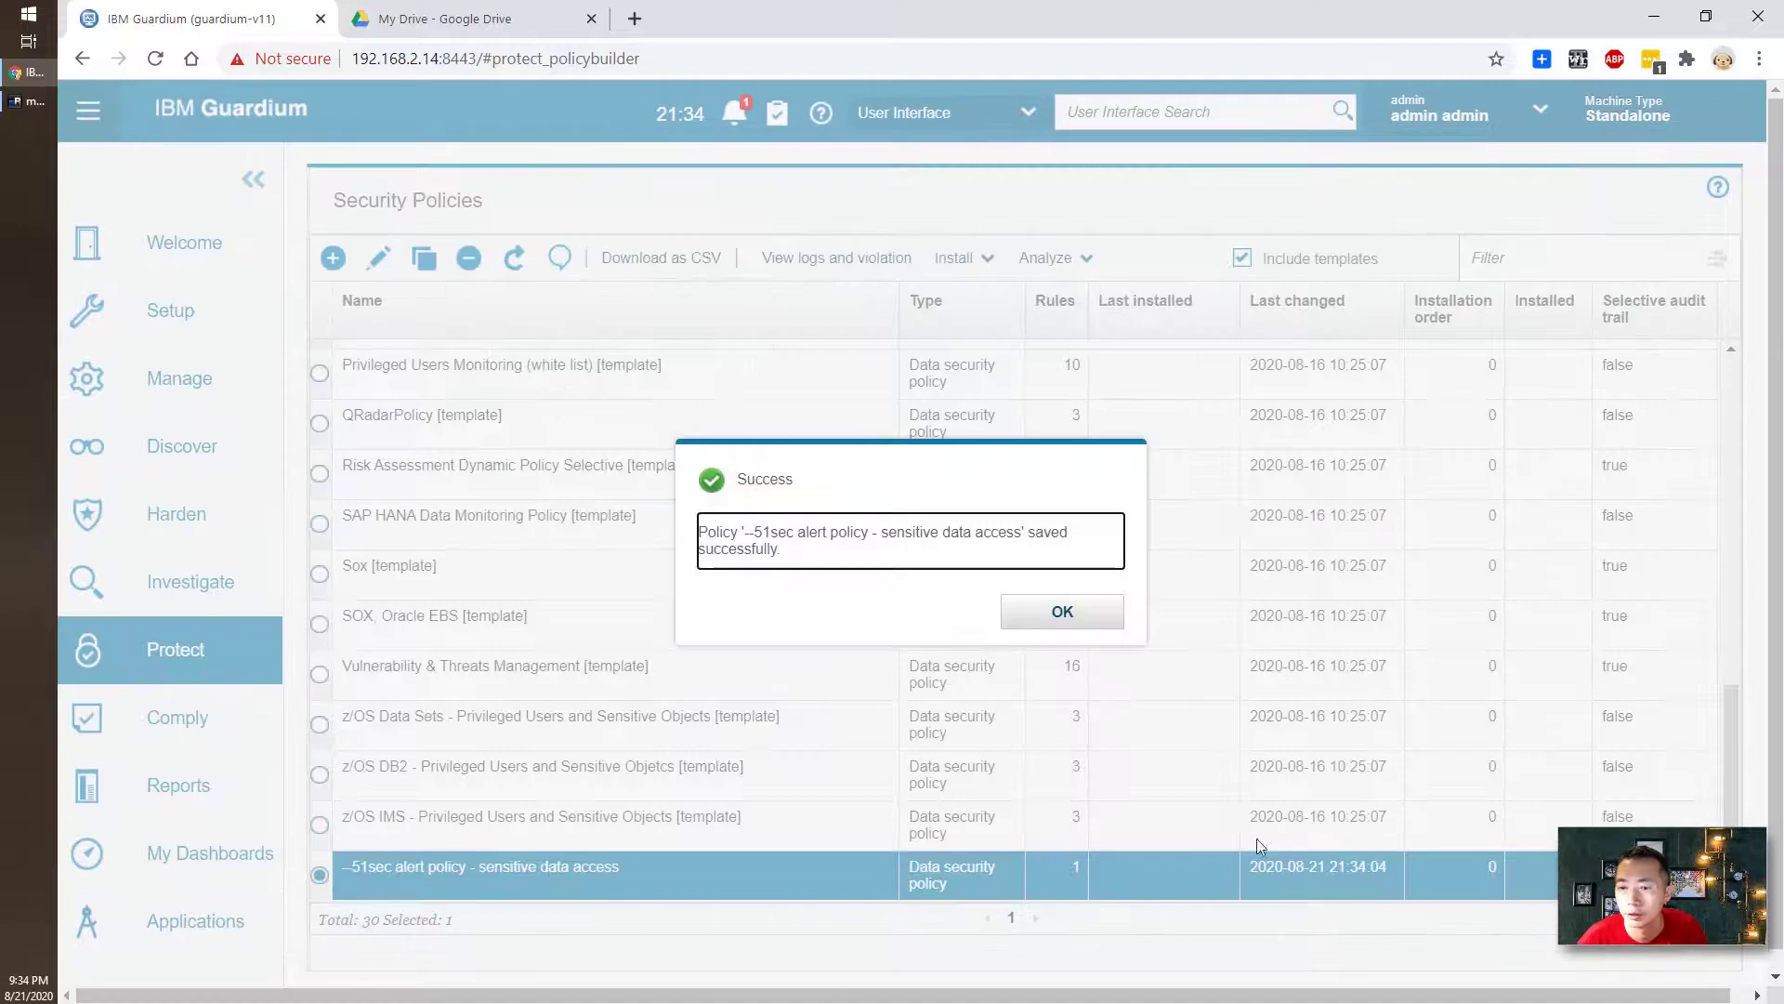
pyautogui.click(1104, 615)
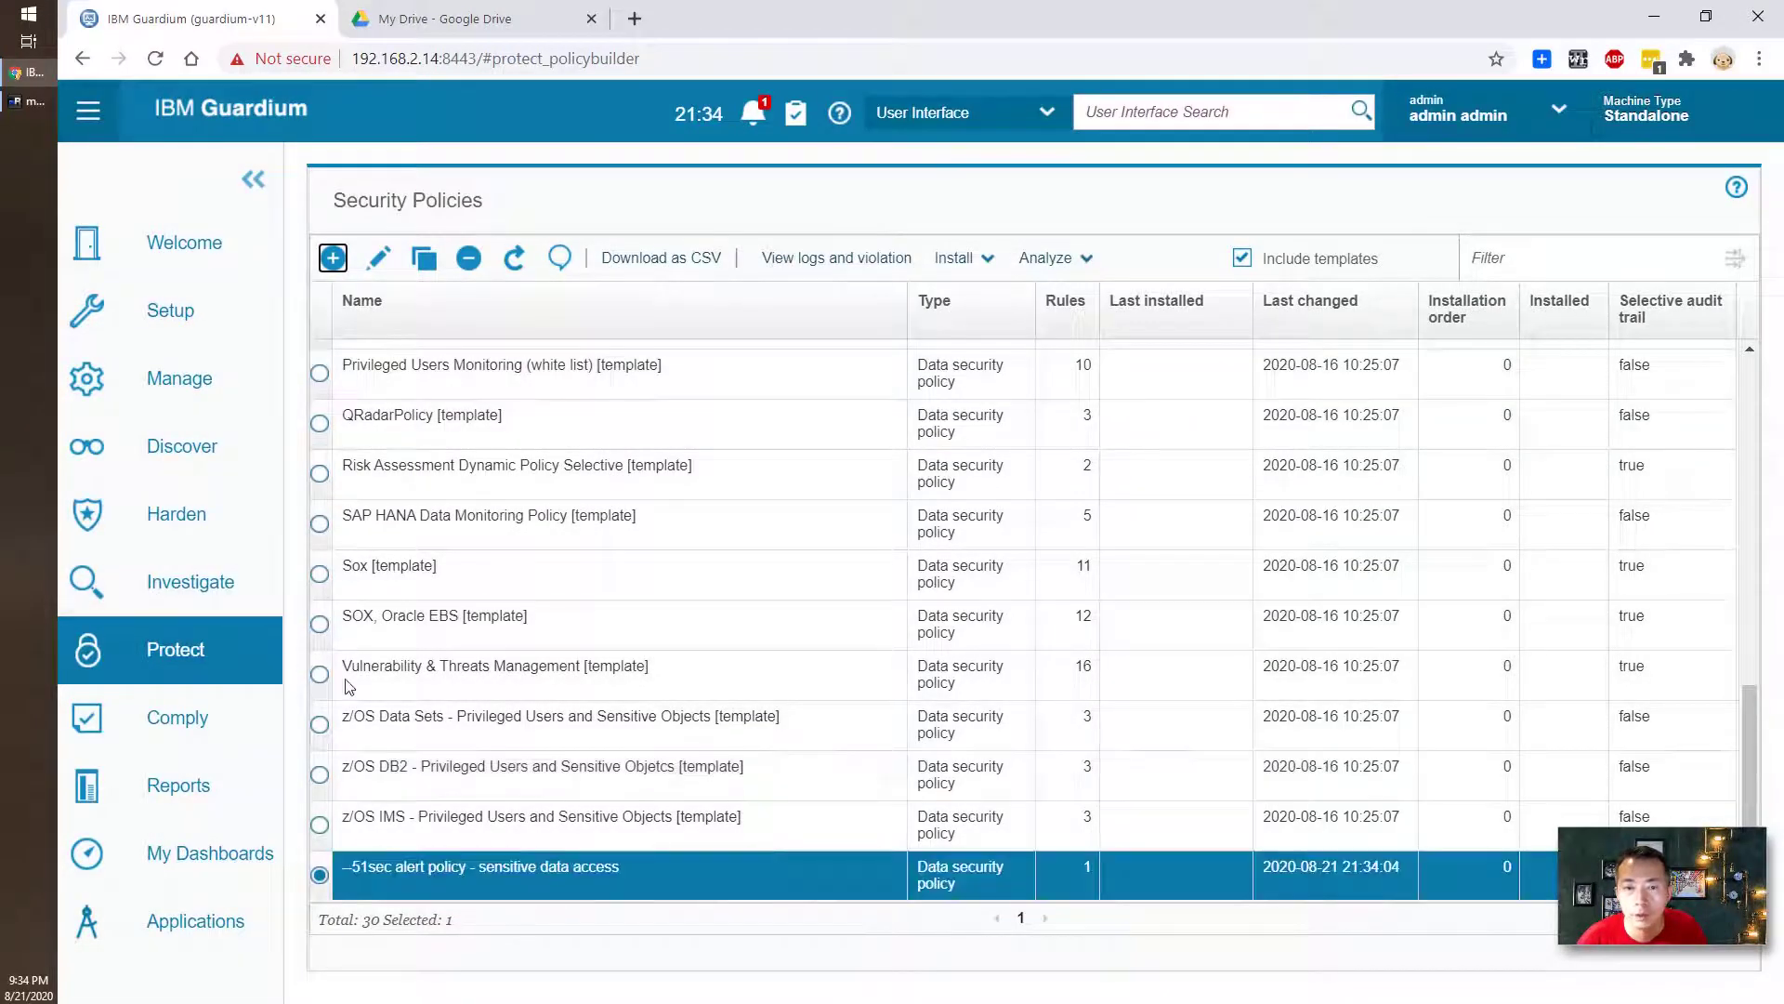
# Step: Find and select the "--51sec sensitive objects" group in the Group Builder to review it
pyautogui.click(245, 640)
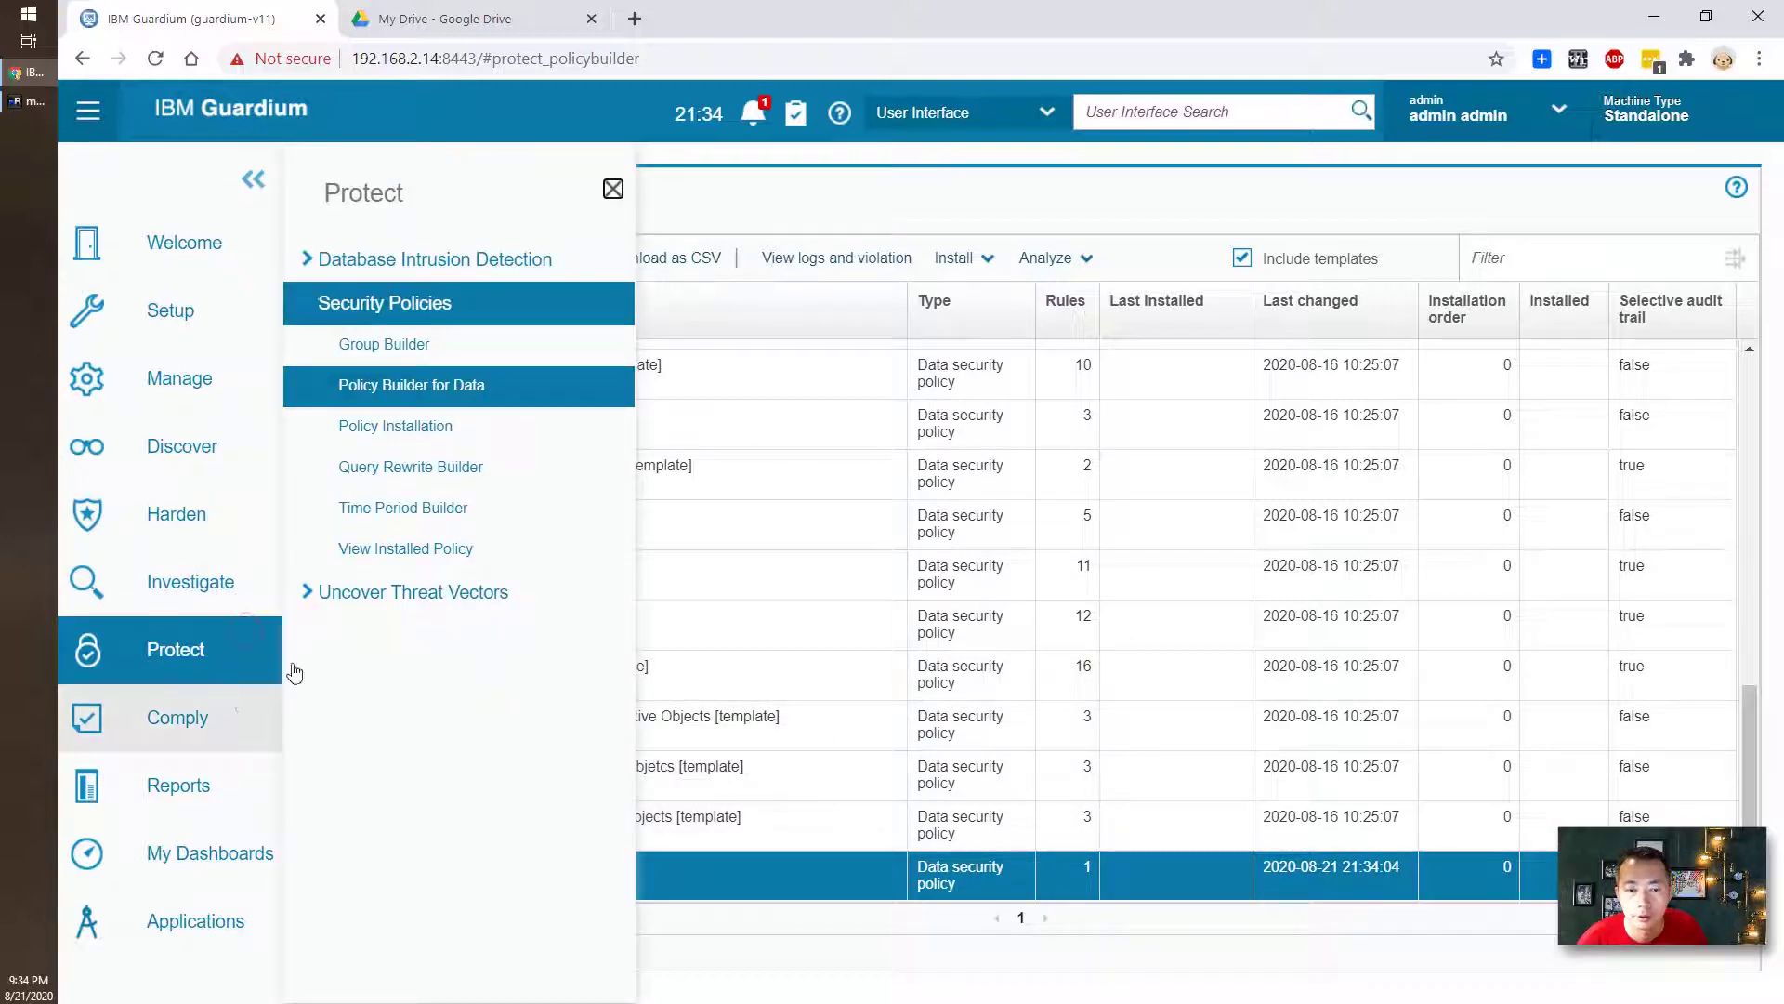
pyautogui.click(397, 340)
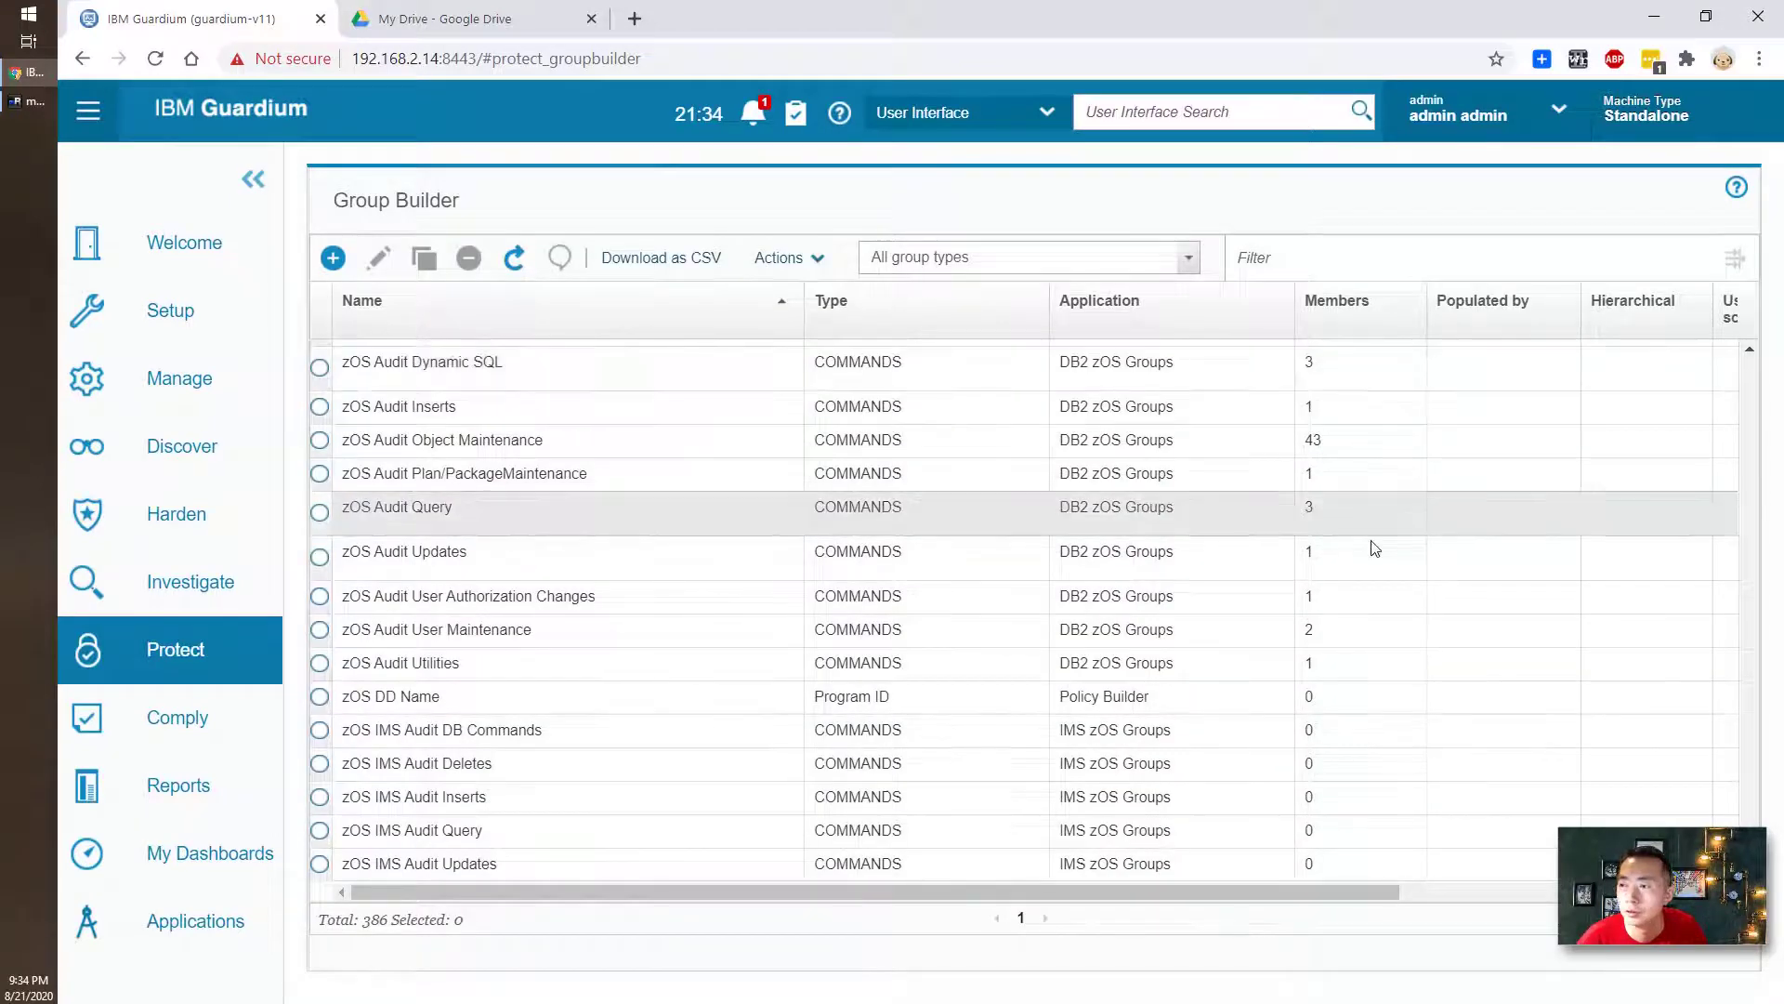
pyautogui.scroll(3, 1665, 434)
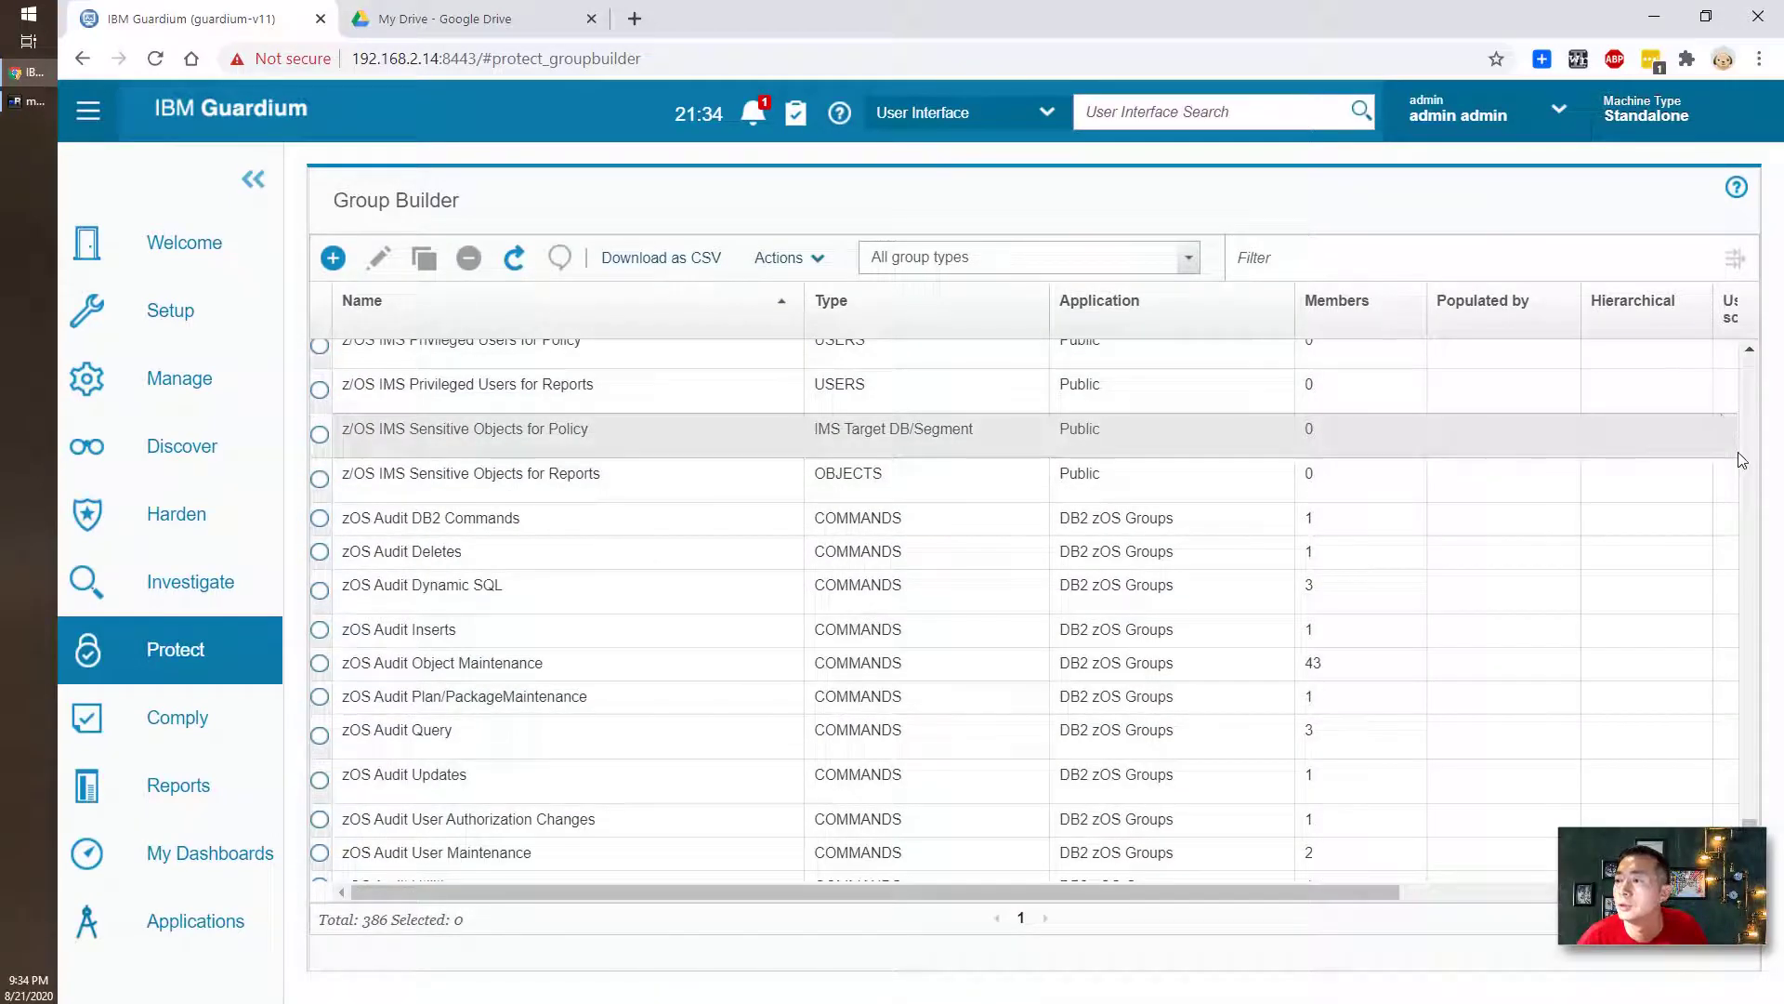
pyautogui.scroll(10, 1747, 399)
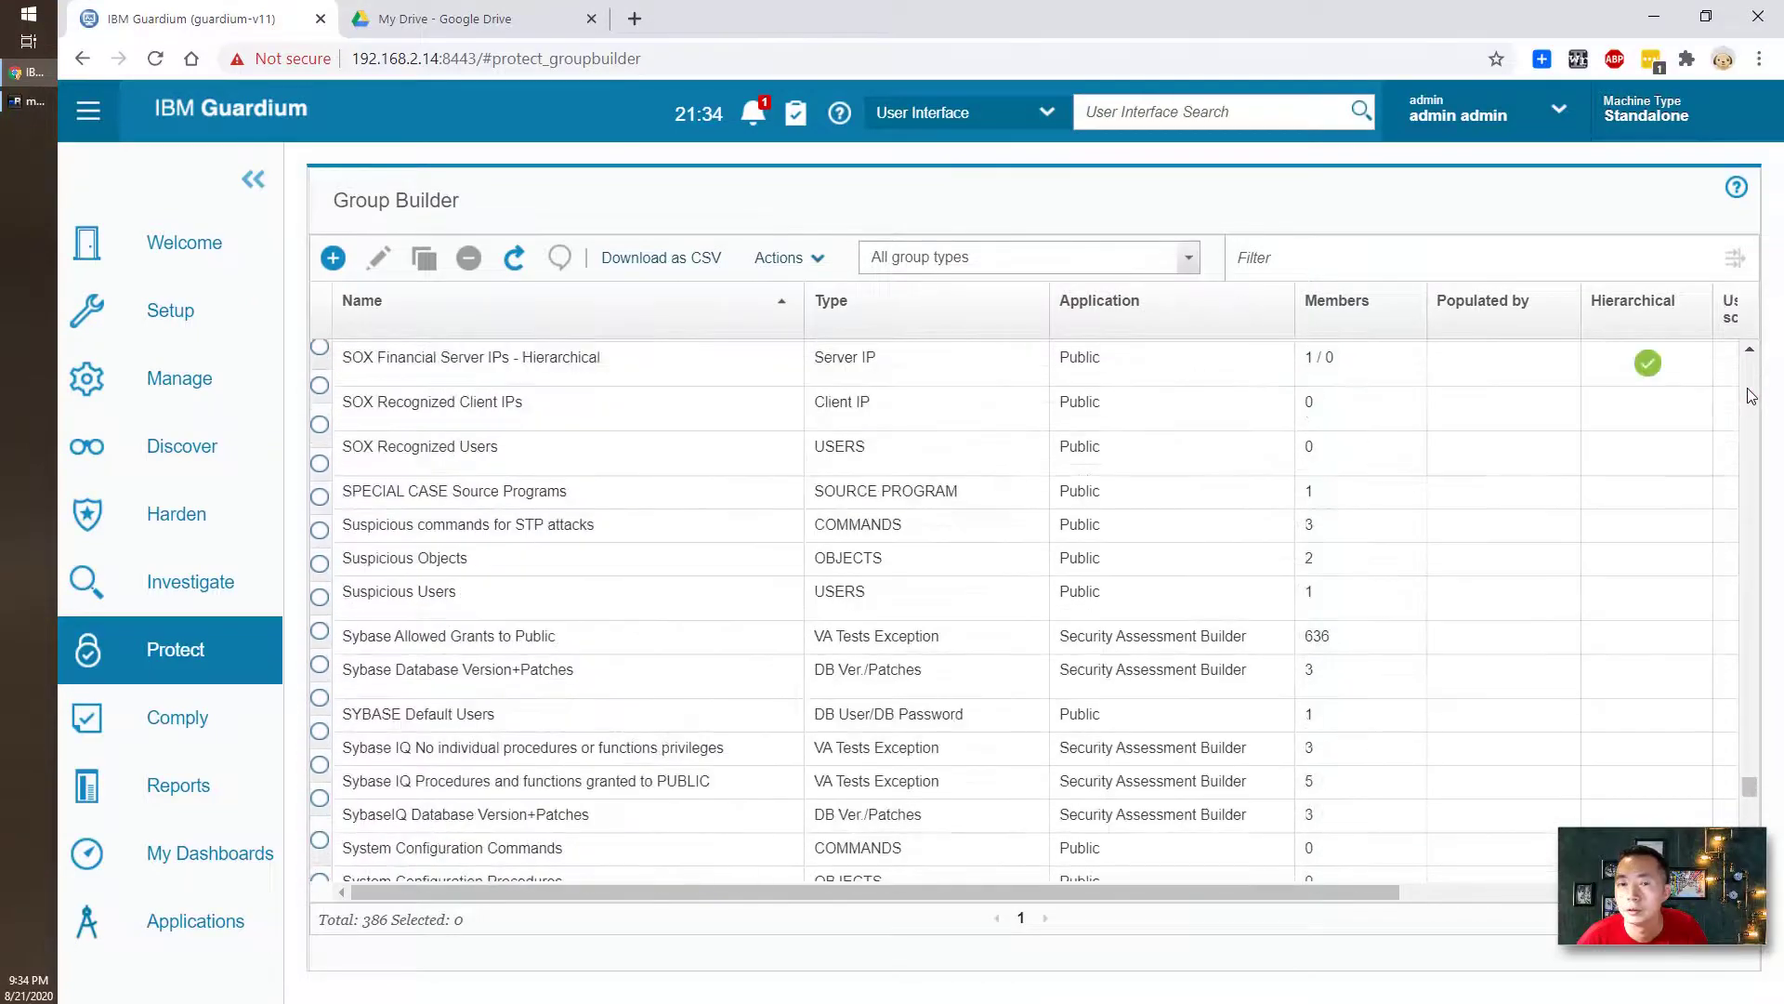
pyautogui.scroll(15, 1751, 396)
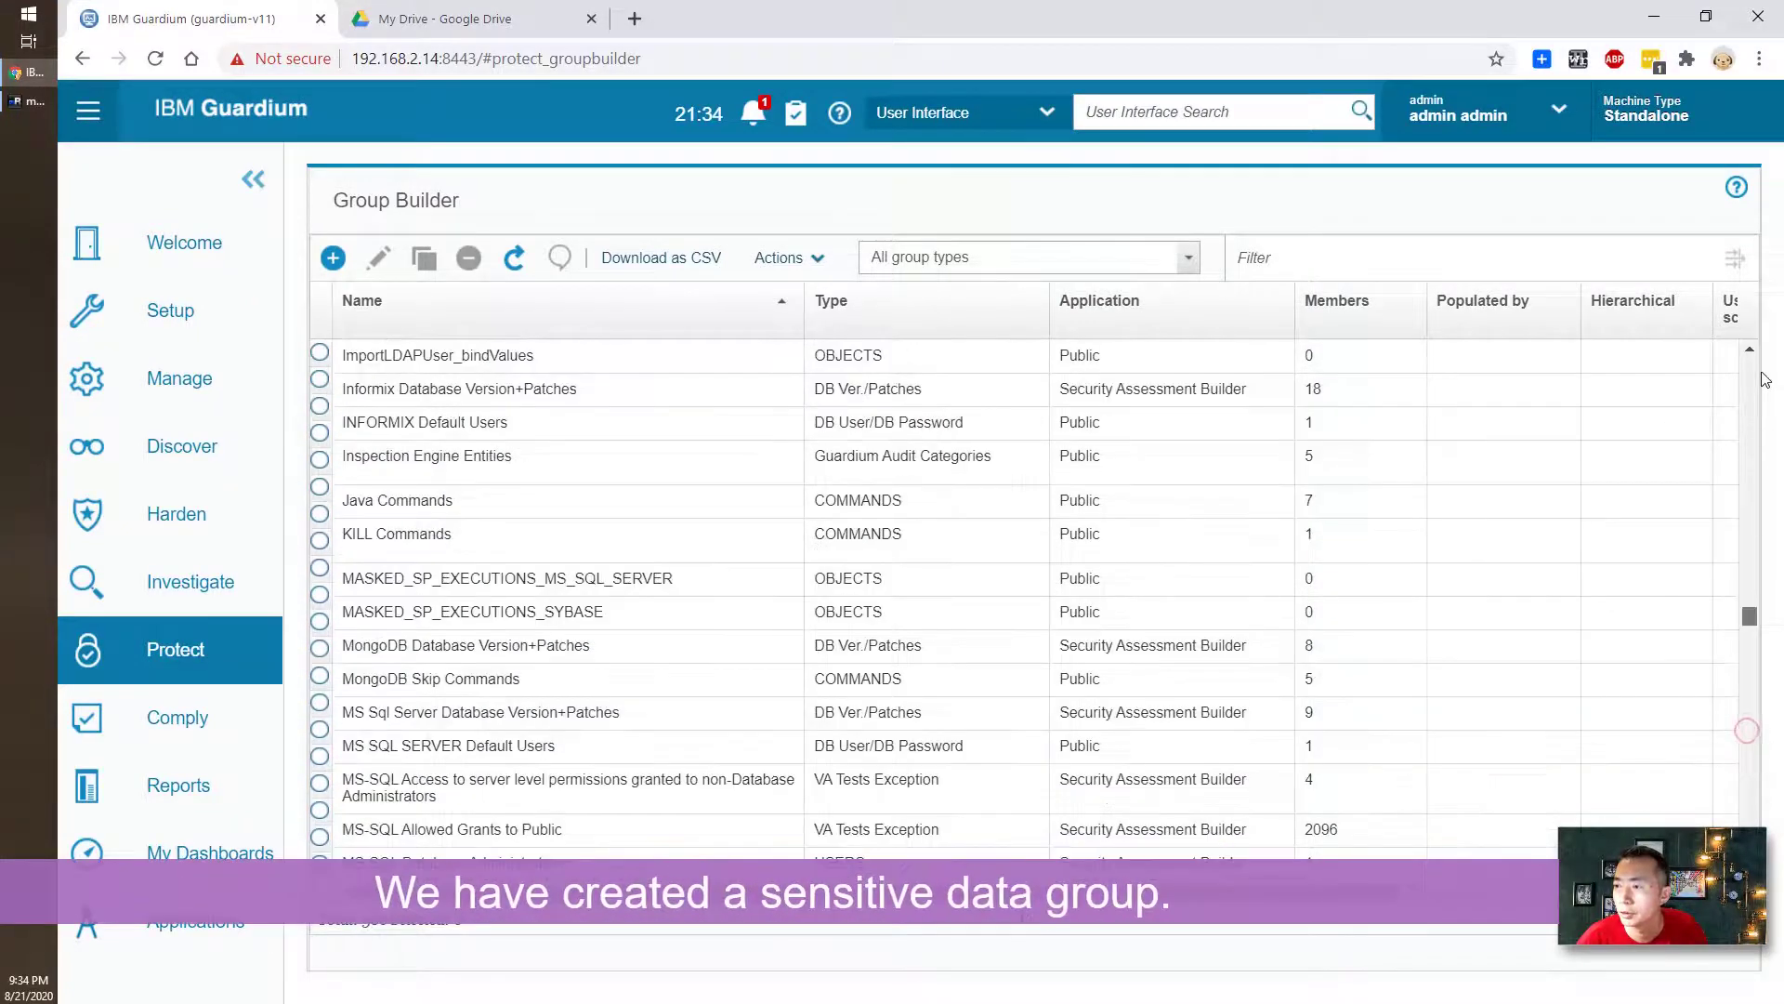
pyautogui.scroll(15, 1765, 379)
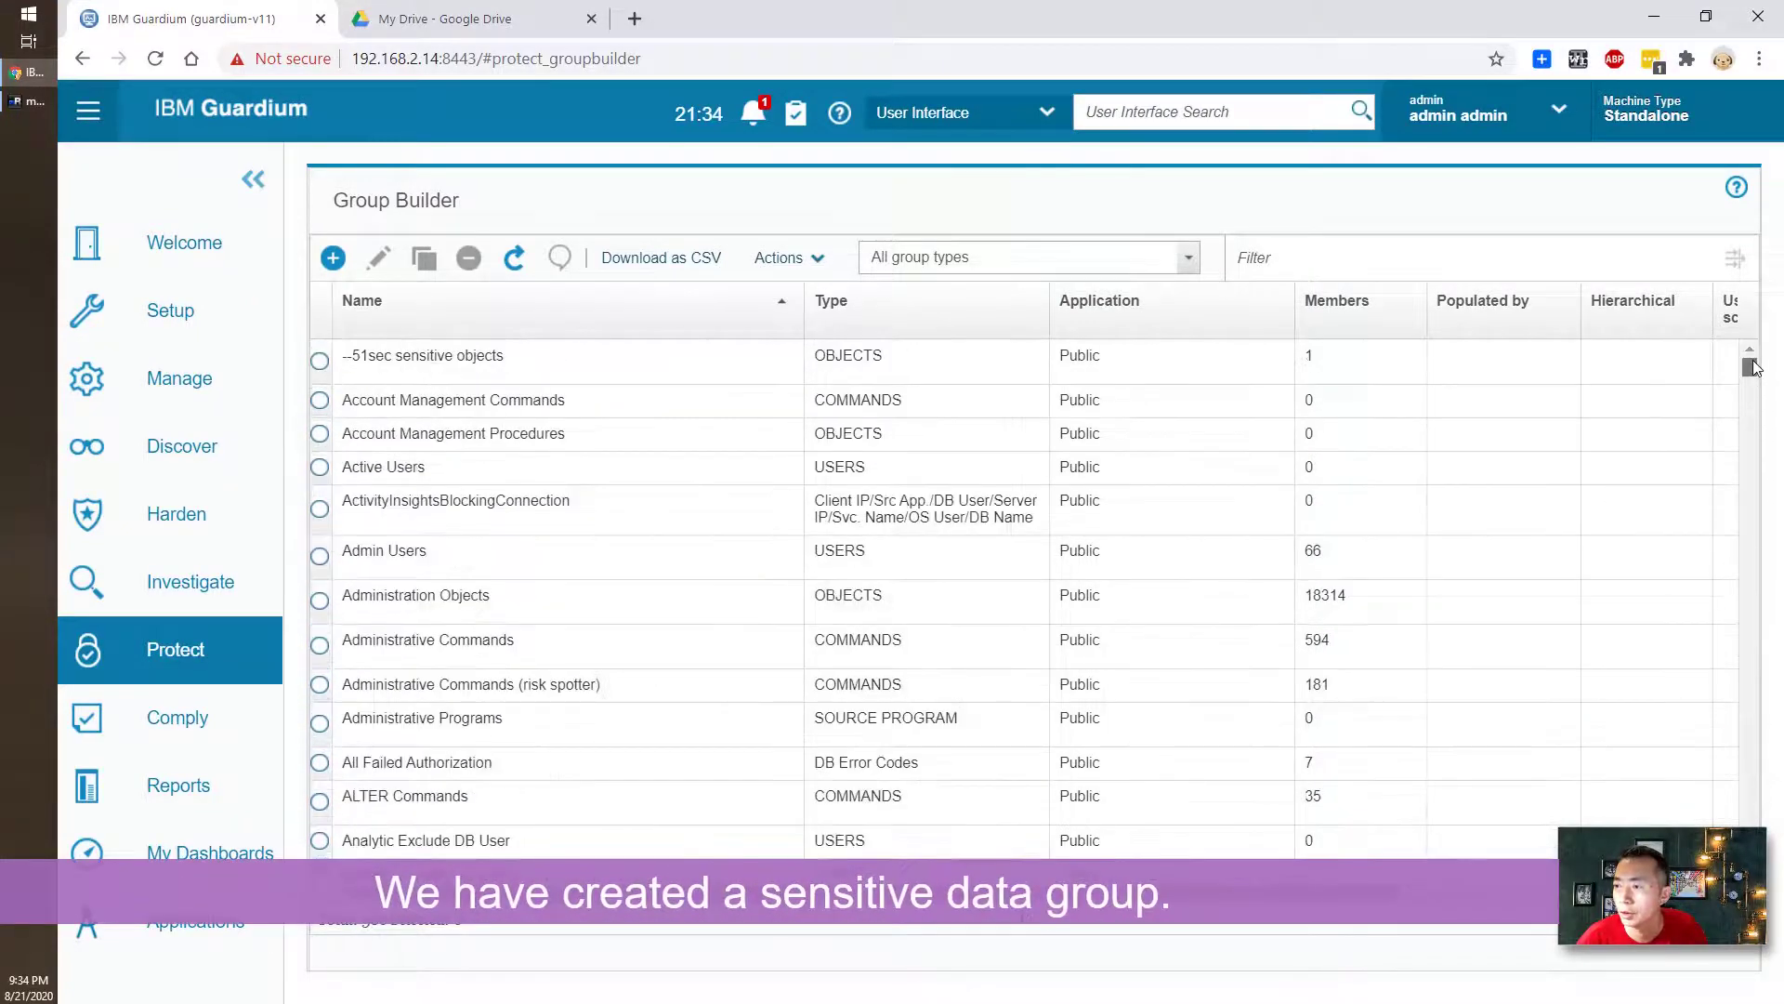
pyautogui.click(464, 362)
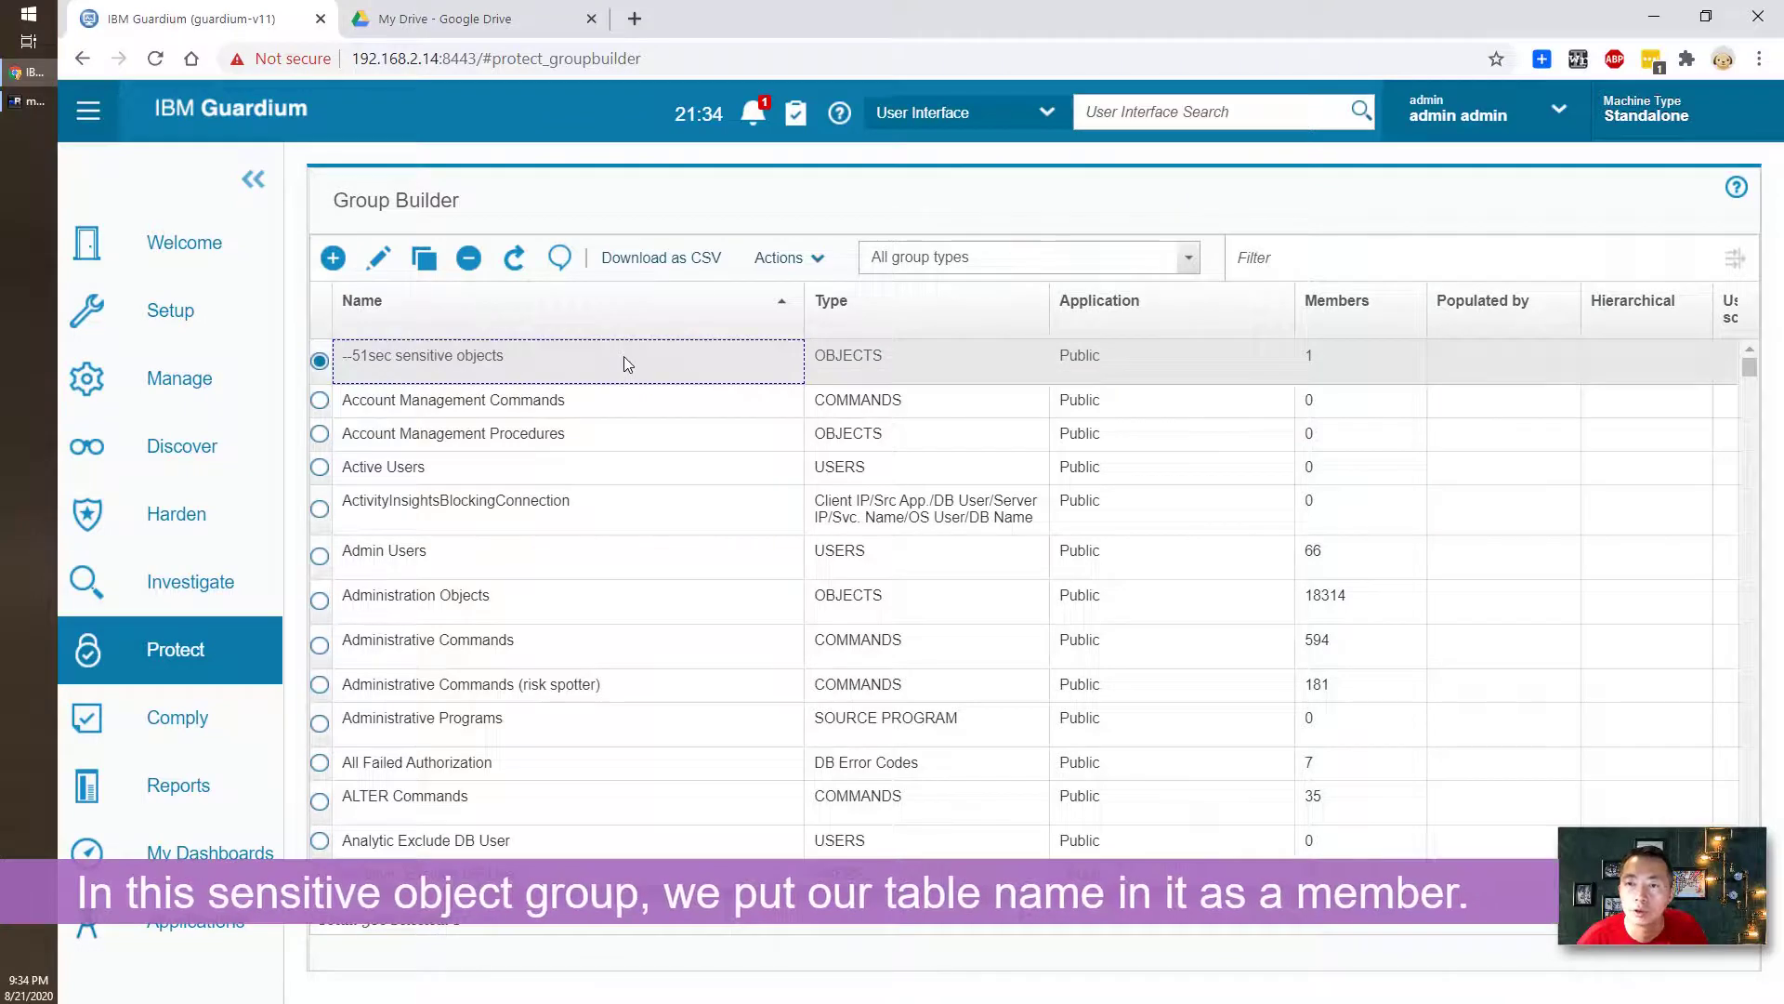
# Step: Install the data policy "--51sec alert policy - sensitive data access" using Install and replace on the installed policy "-51sec Allow All"
pyautogui.click(190, 655)
pyautogui.click(469, 395)
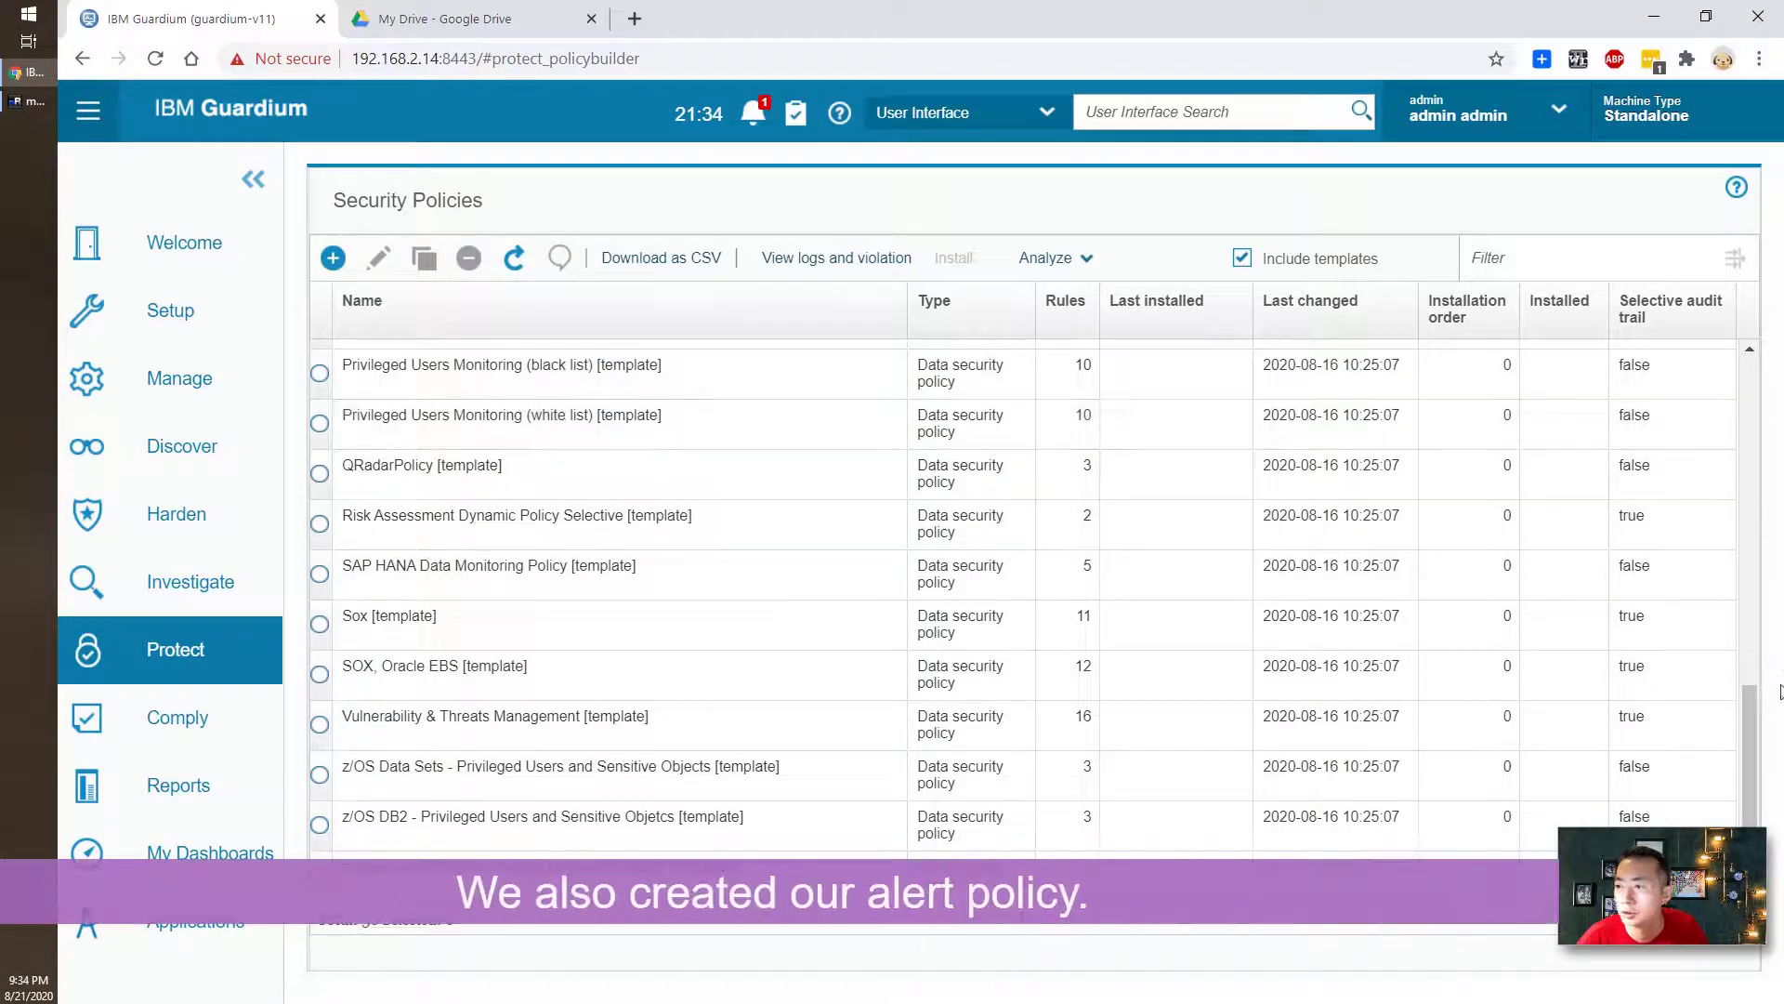
pyautogui.moveTo(1759, 744); pyautogui.dragTo(1737, 426)
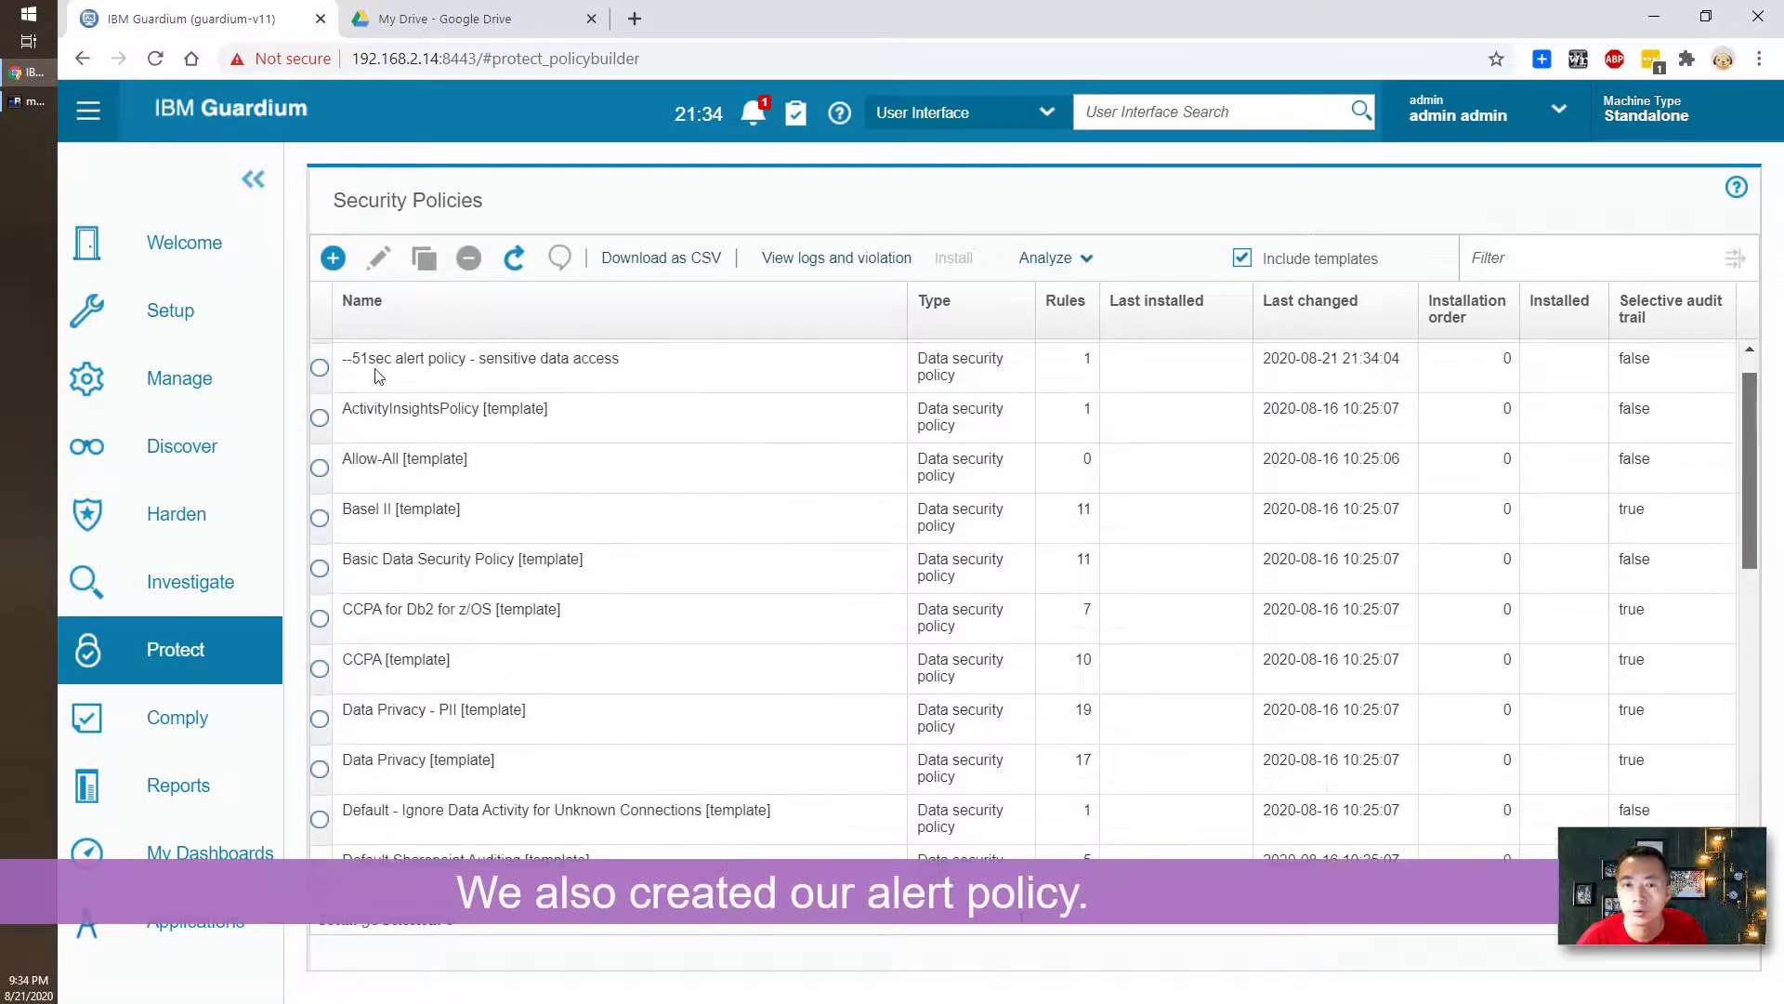
pyautogui.click(549, 383)
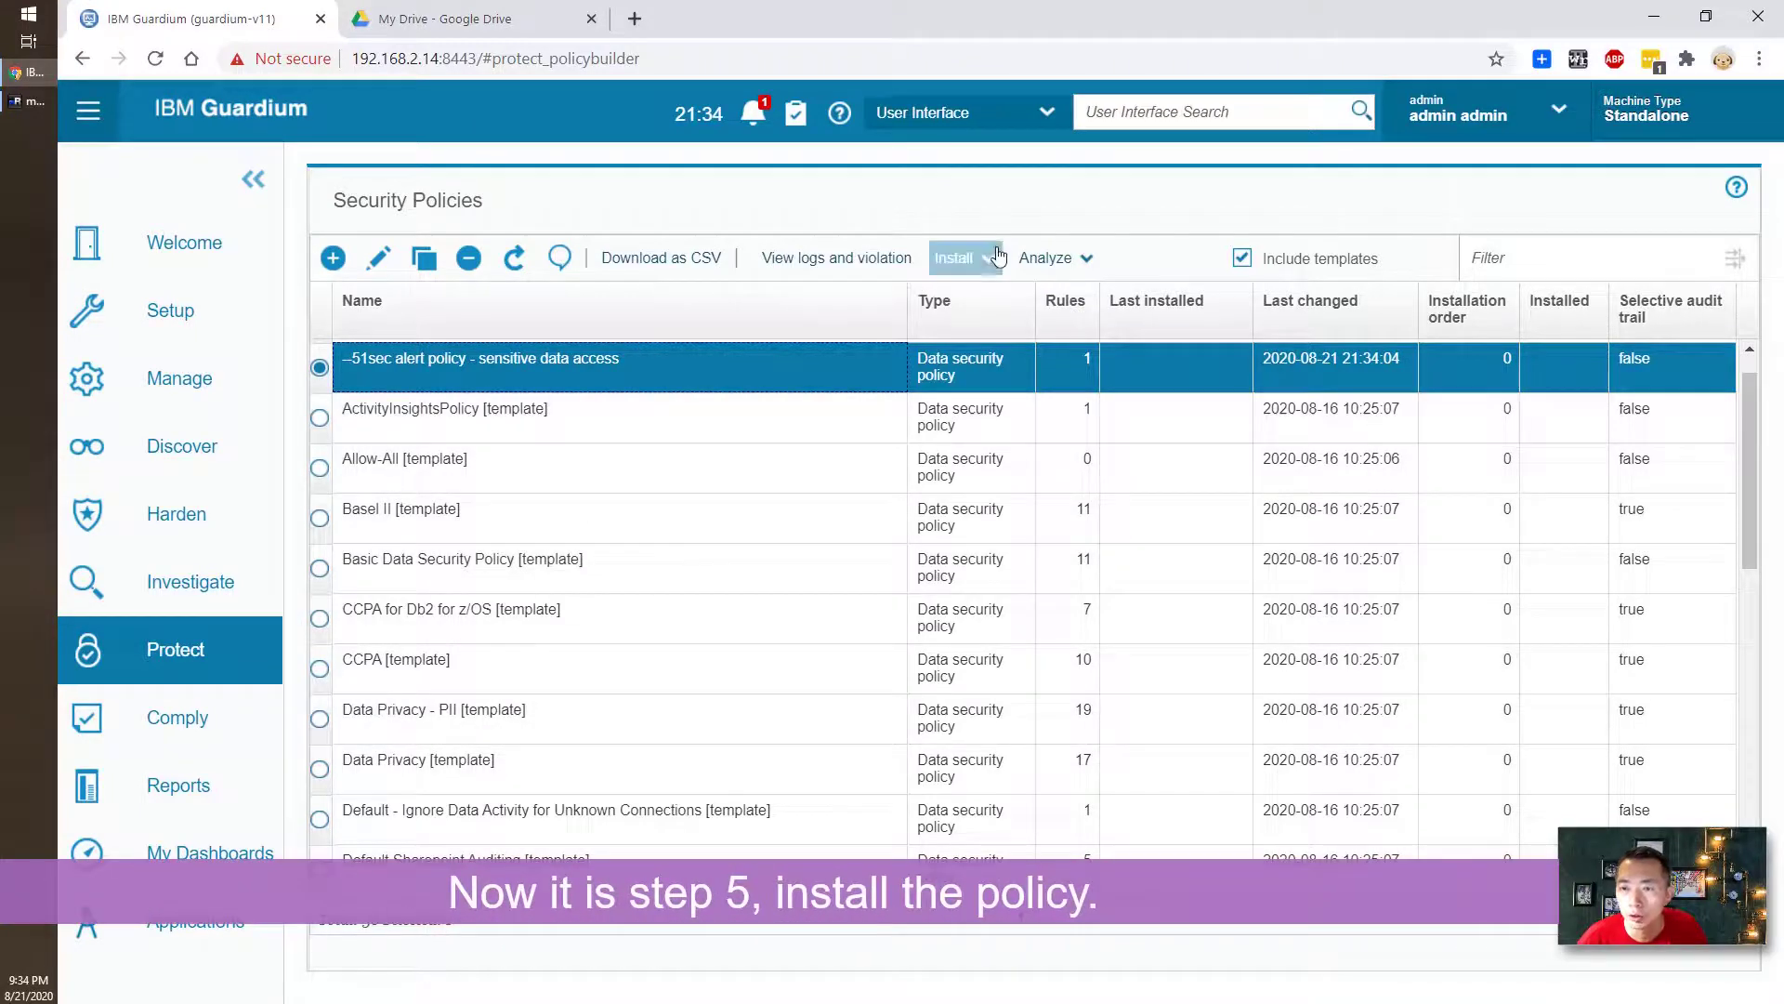
pyautogui.click(960, 259)
pyautogui.click(992, 282)
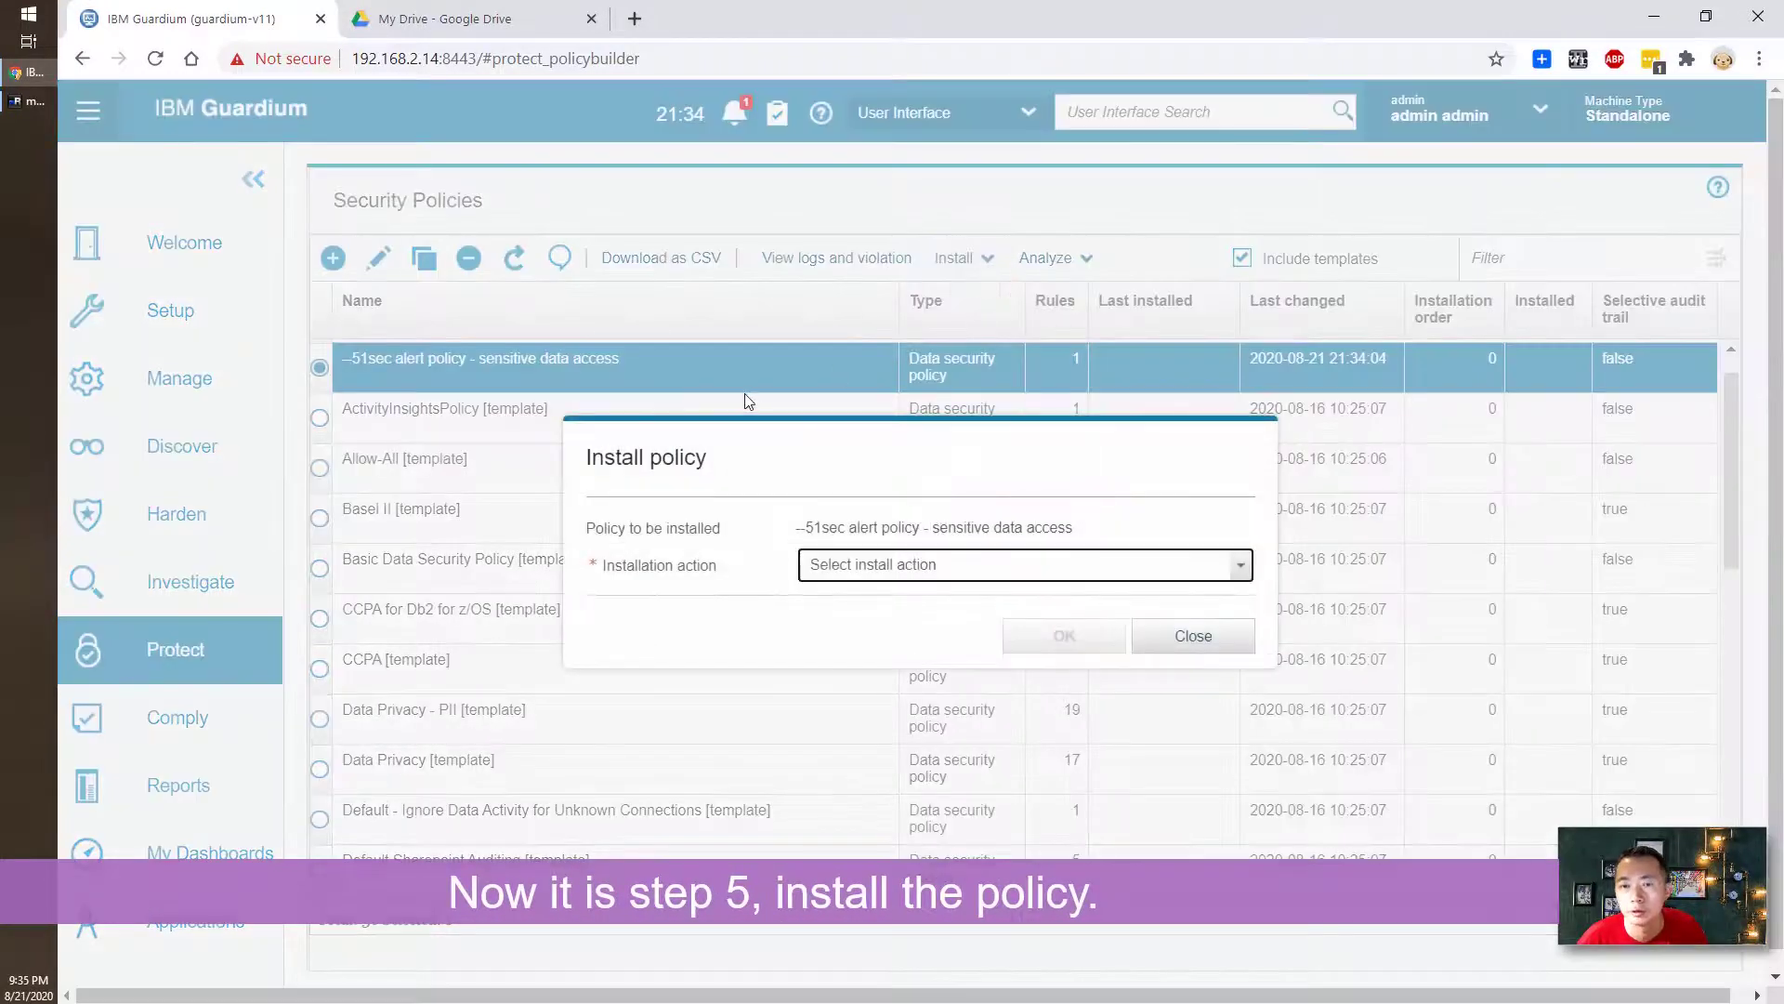
pyautogui.click(935, 565)
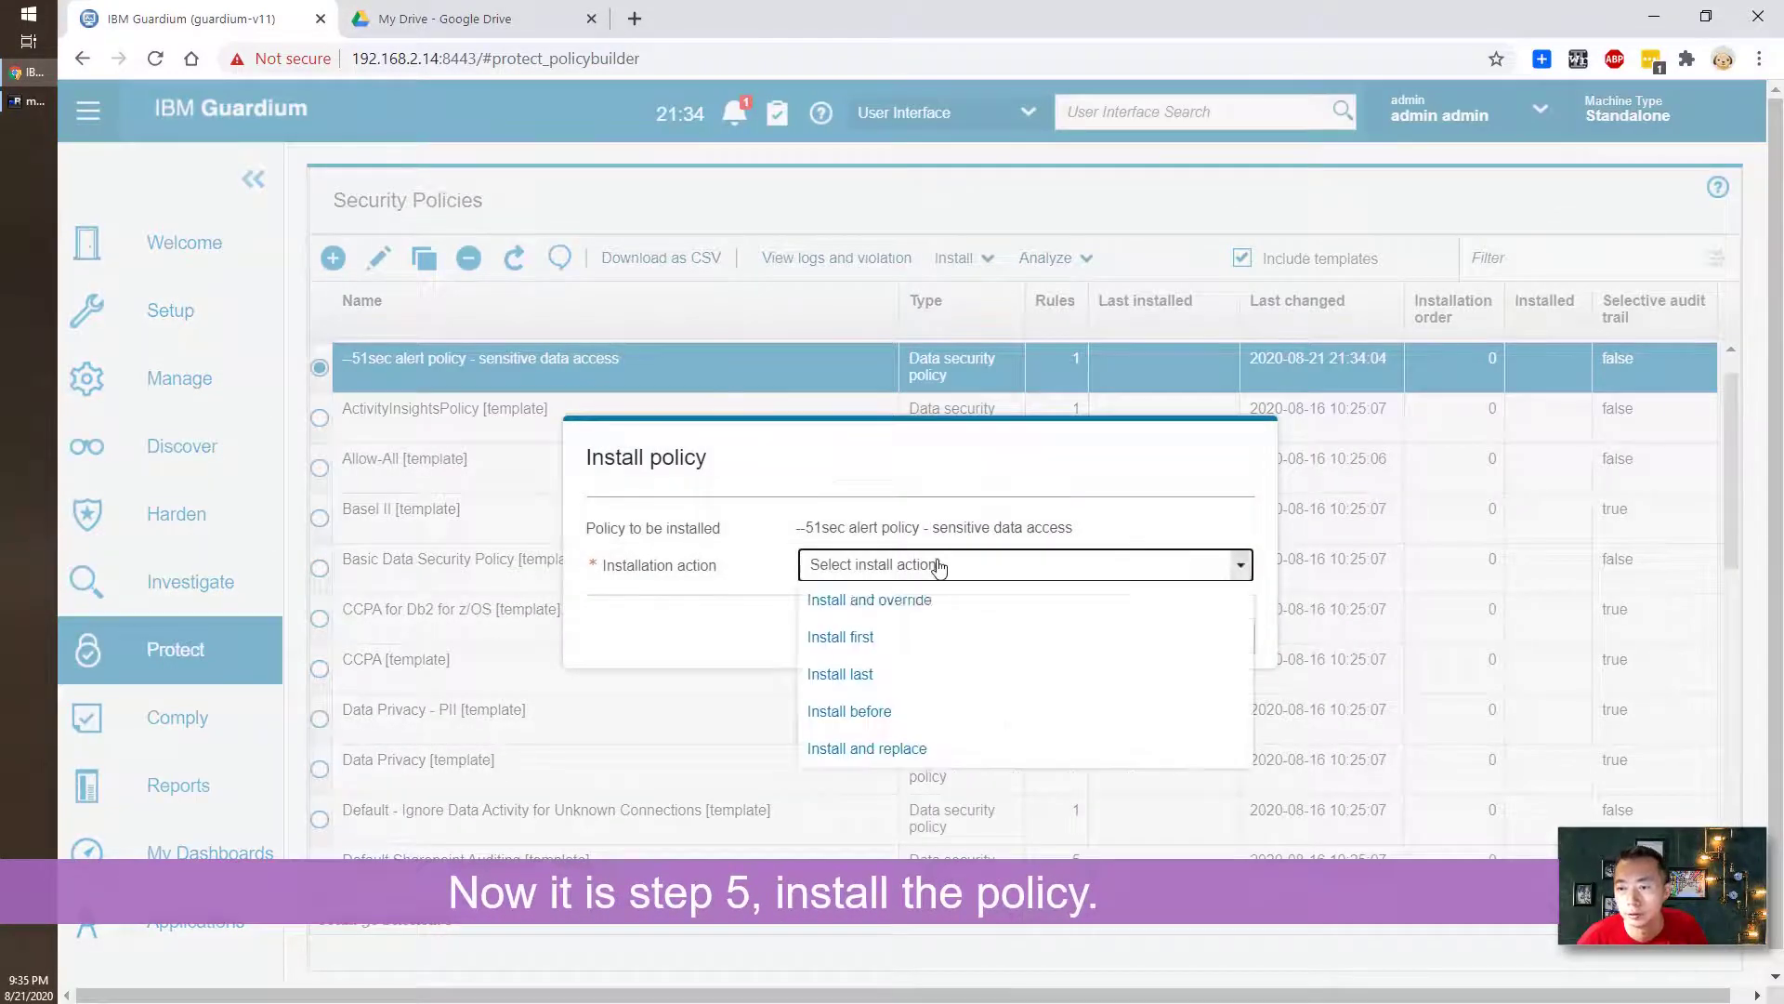
pyautogui.click(892, 748)
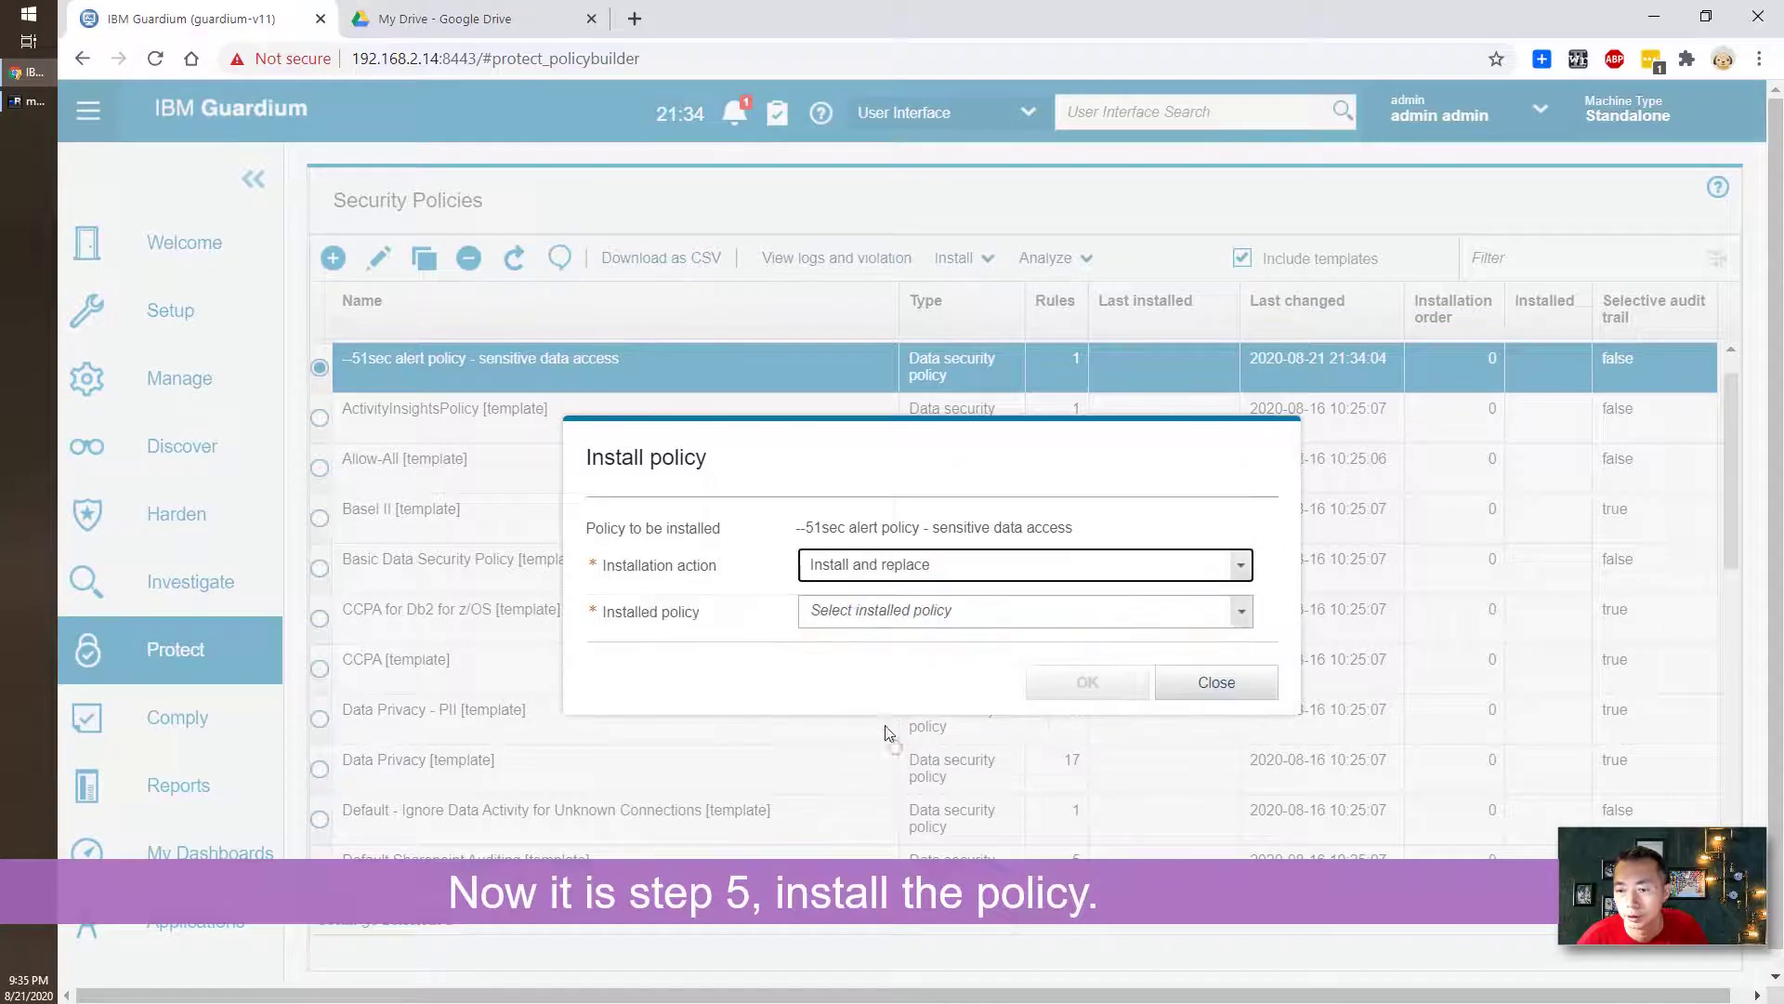
pyautogui.click(1242, 611)
pyautogui.click(927, 645)
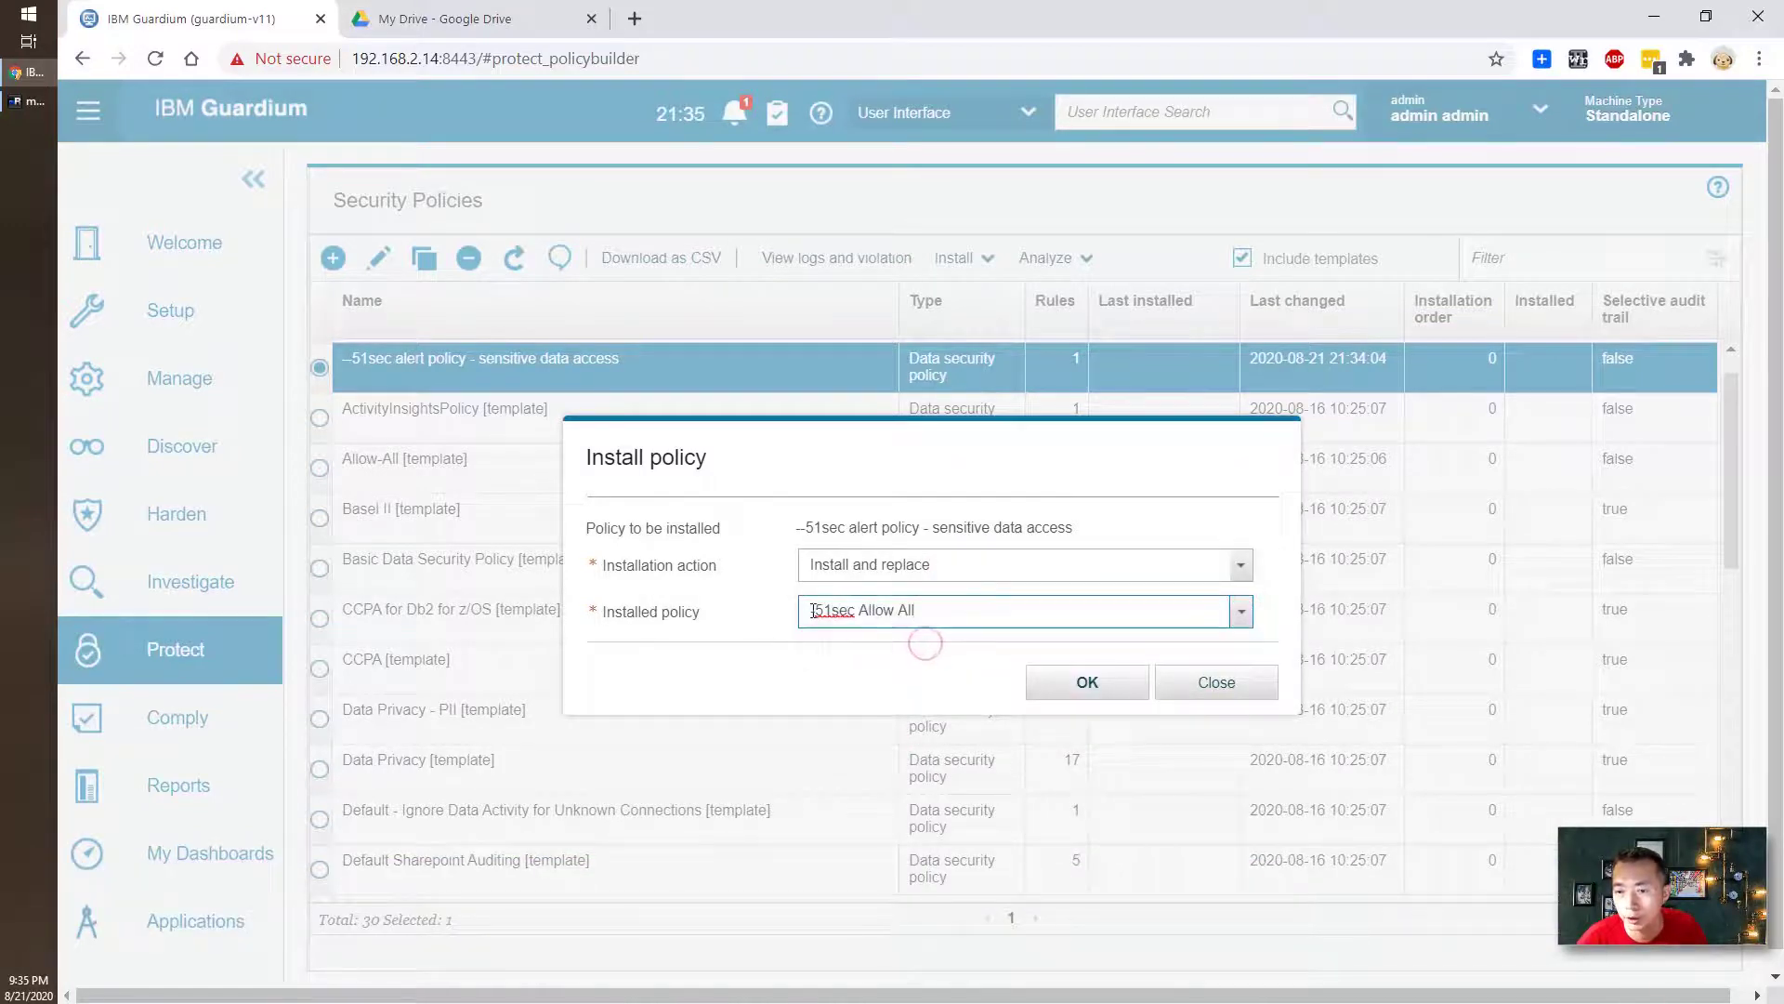
pyautogui.click(1067, 686)
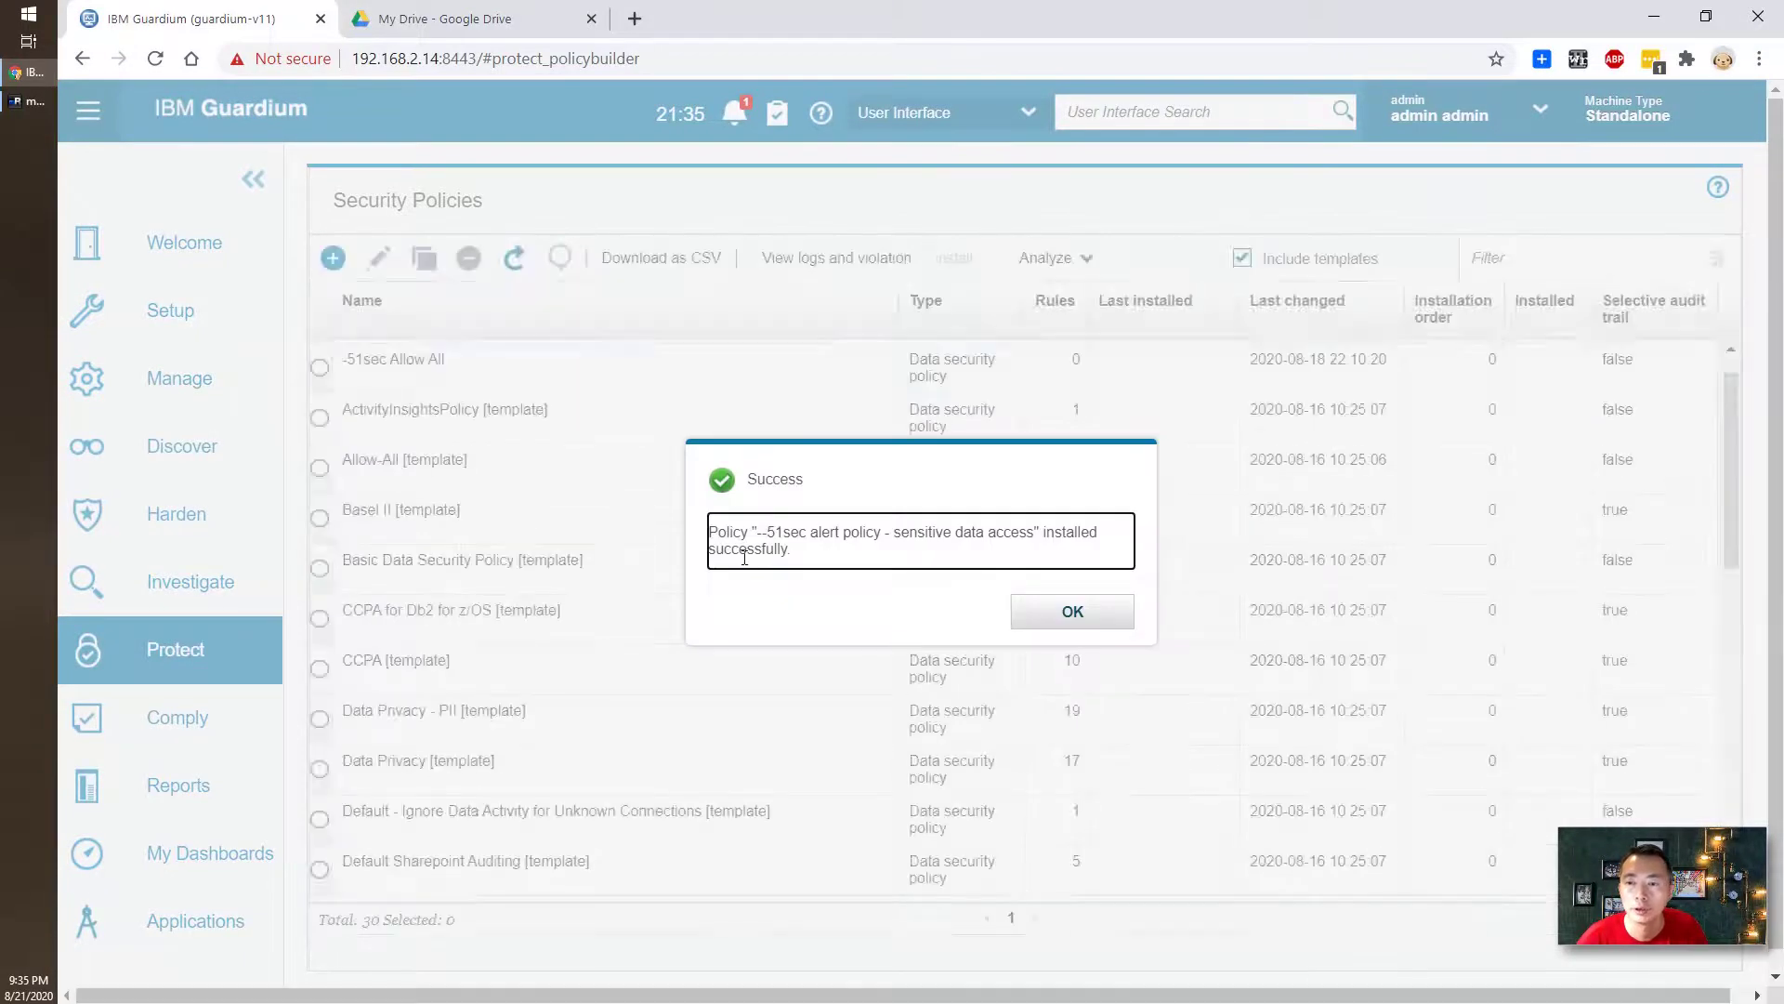
pyautogui.click(1060, 611)
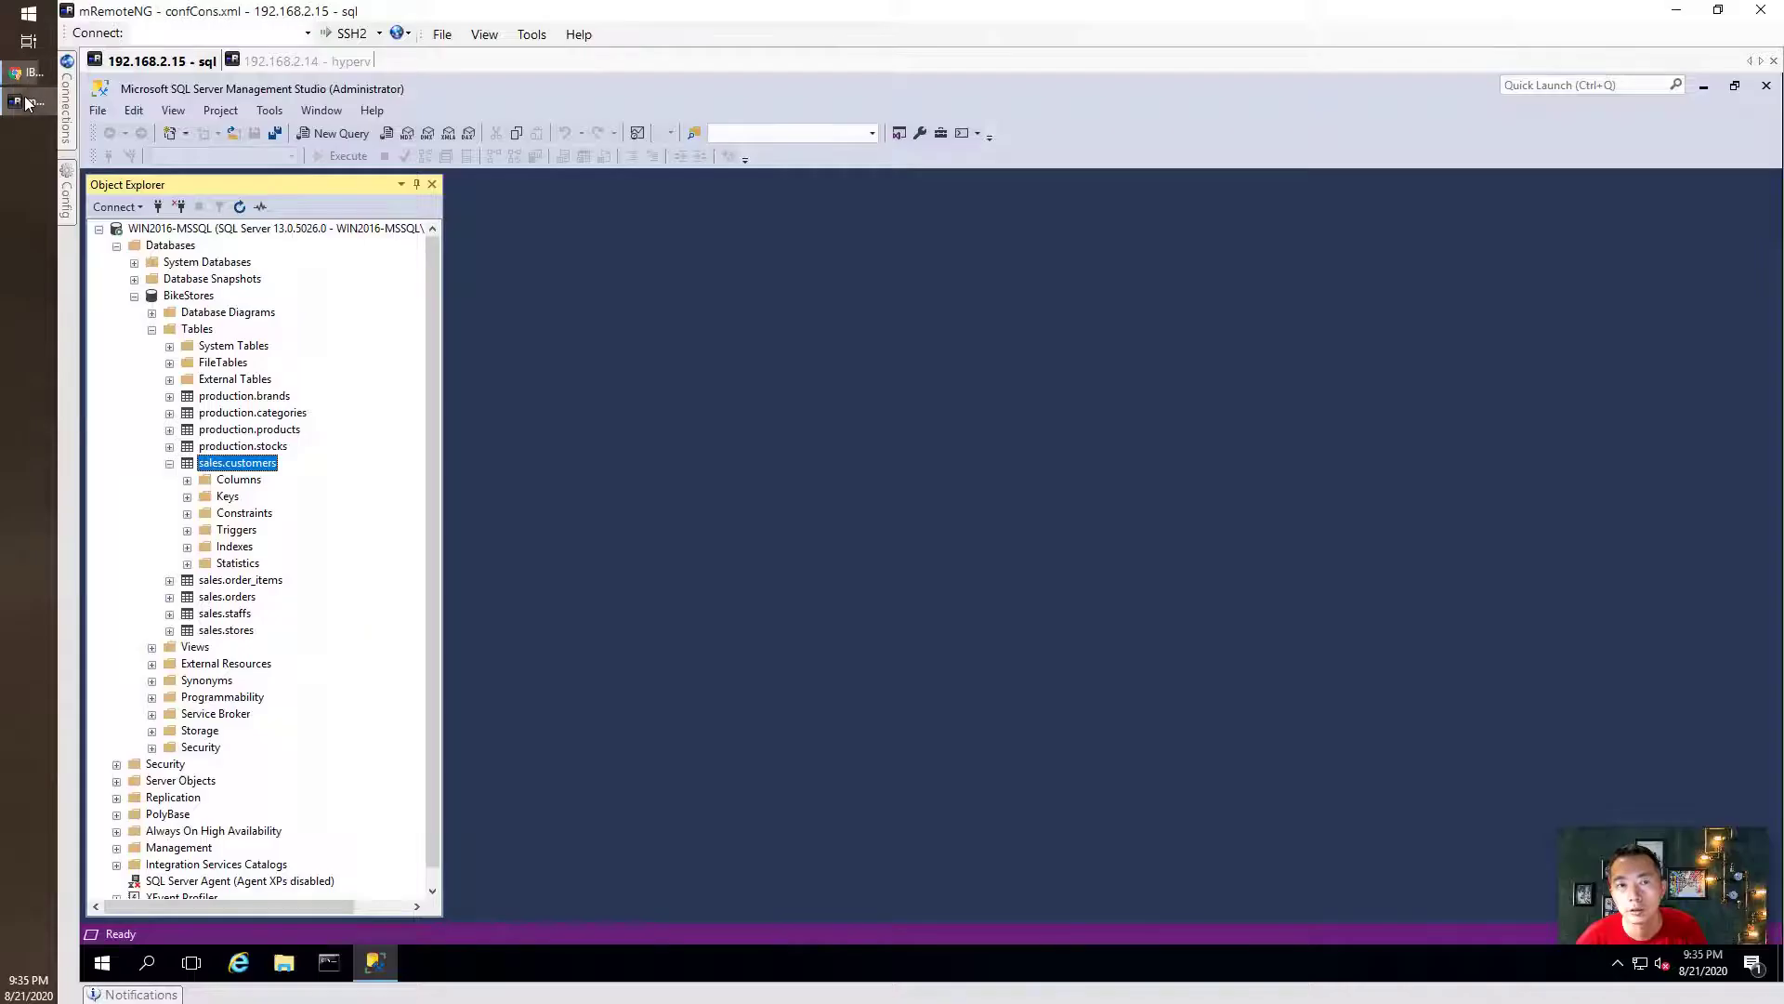
# Step: Switch to SQL Server Management Studio in the remote session, collapse sales.customers and open a new query on the BikeStores database
pyautogui.click(28, 100)
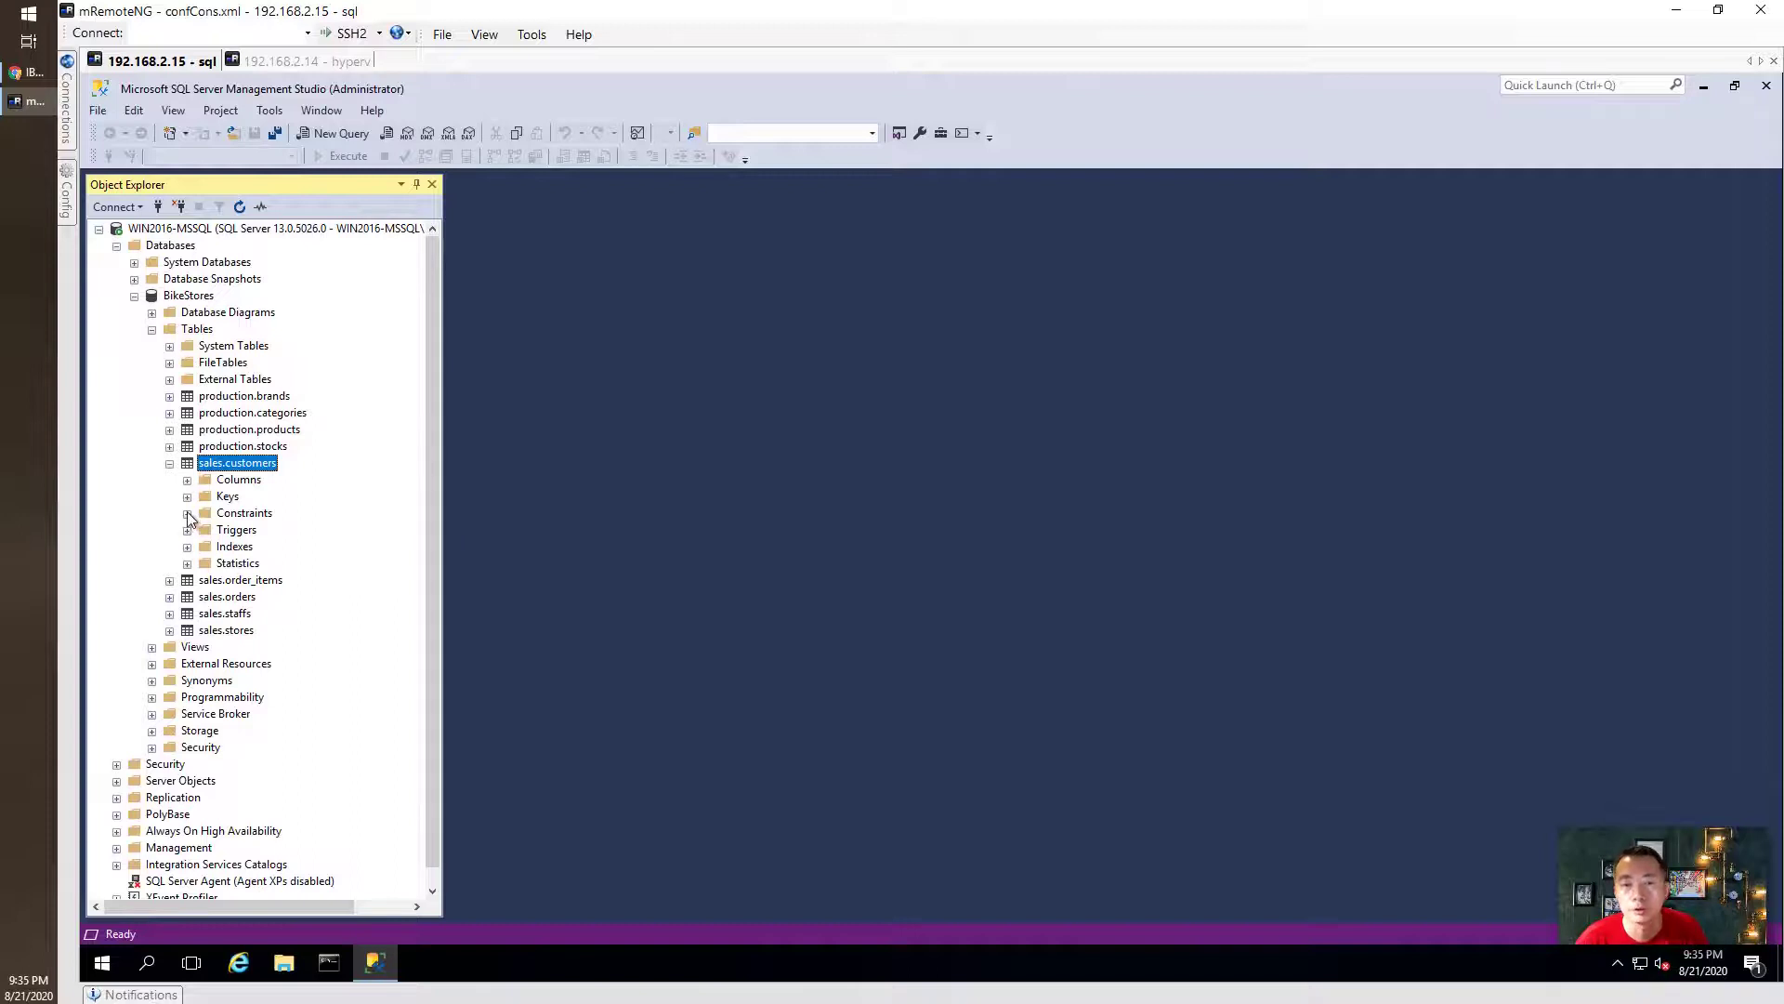
pyautogui.click(169, 463)
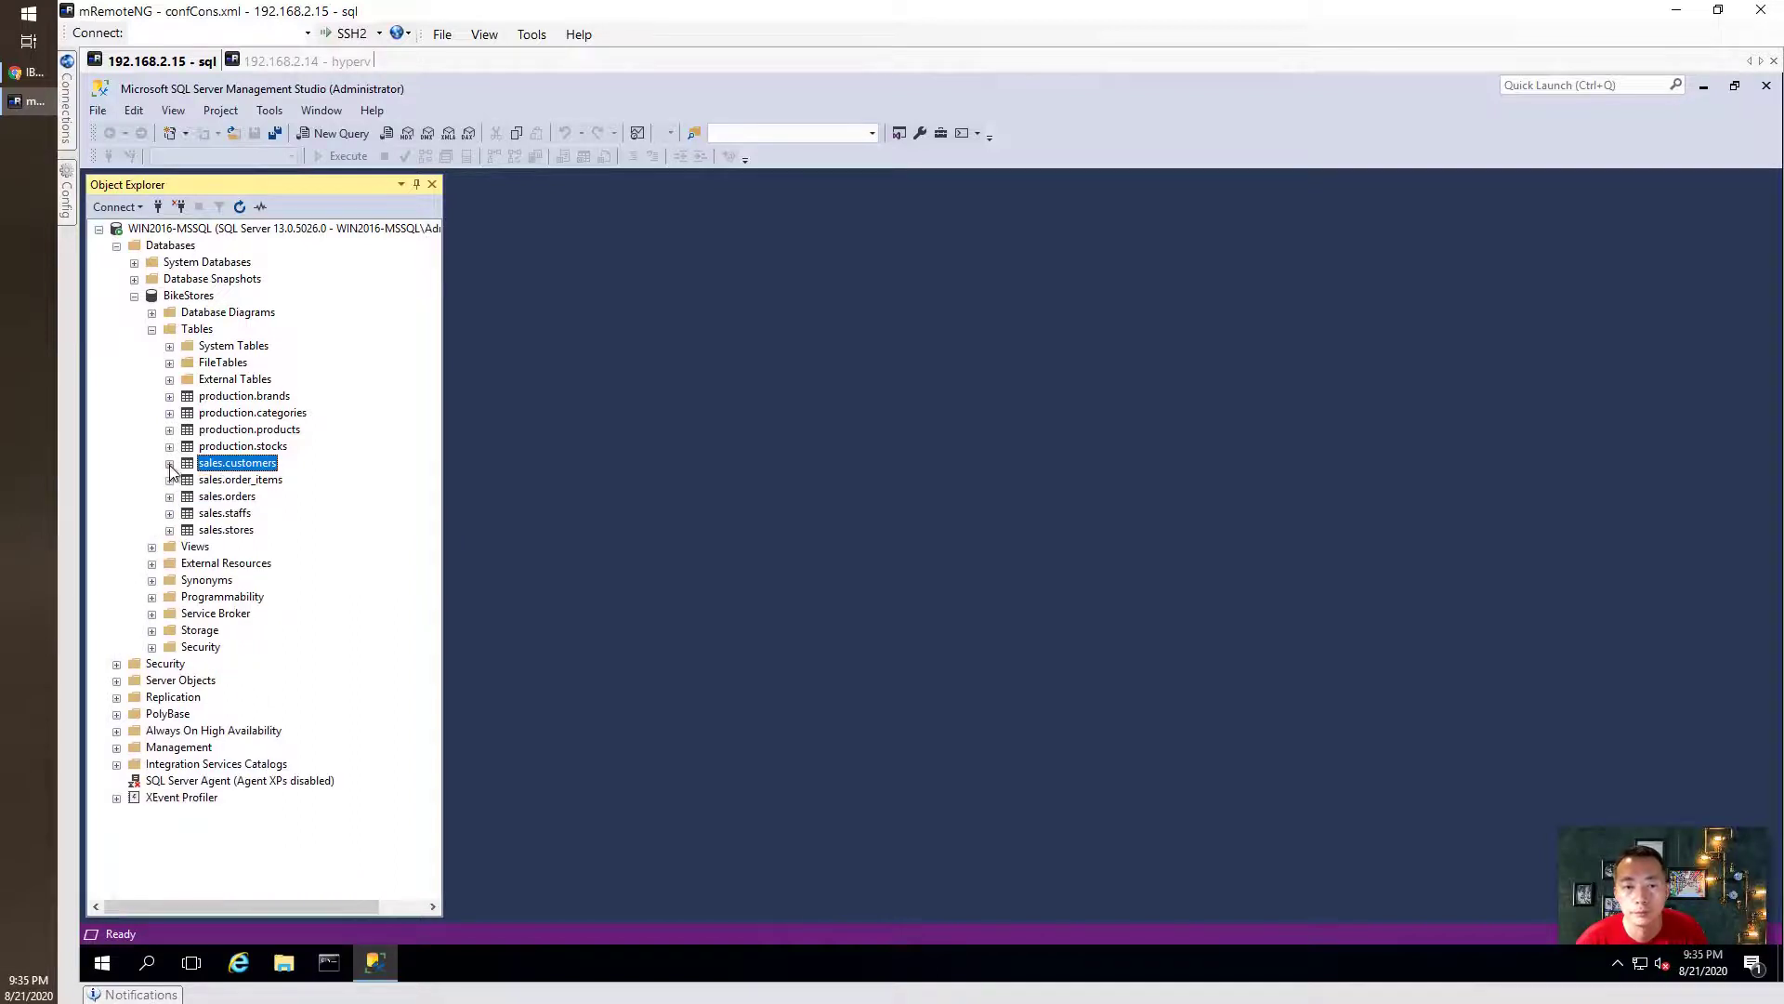
pyautogui.click(239, 478)
pyautogui.click(249, 449)
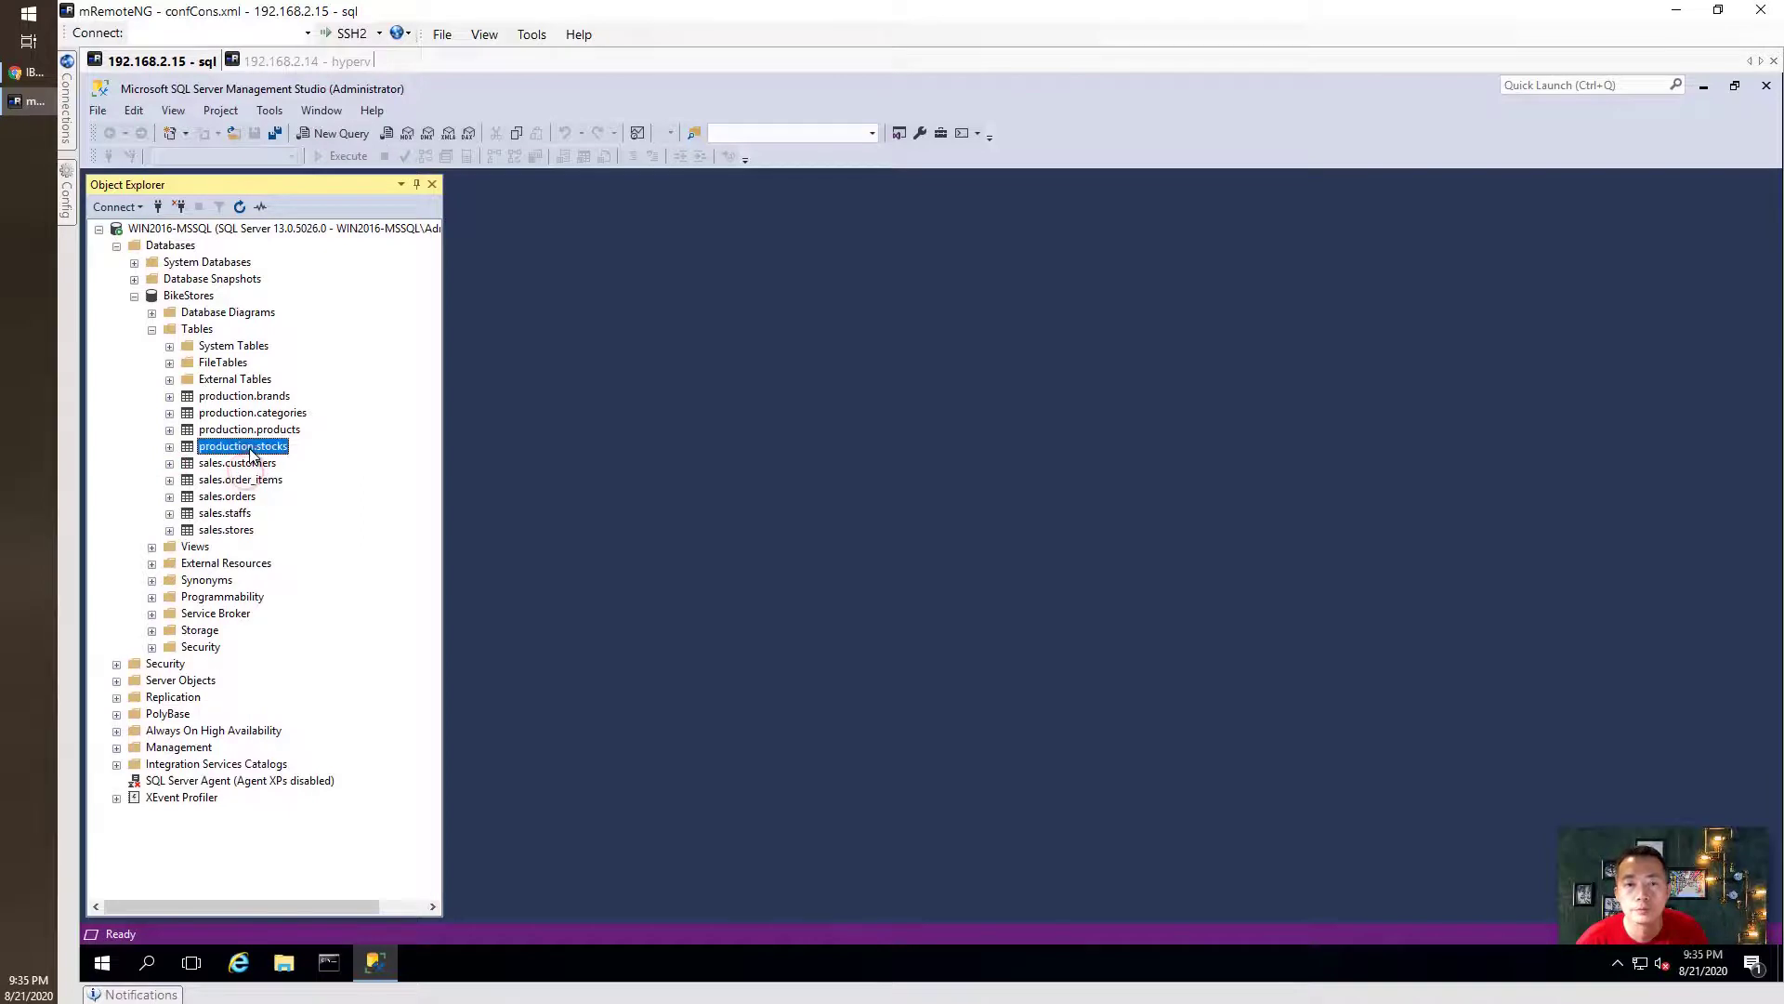
pyautogui.click(199, 296)
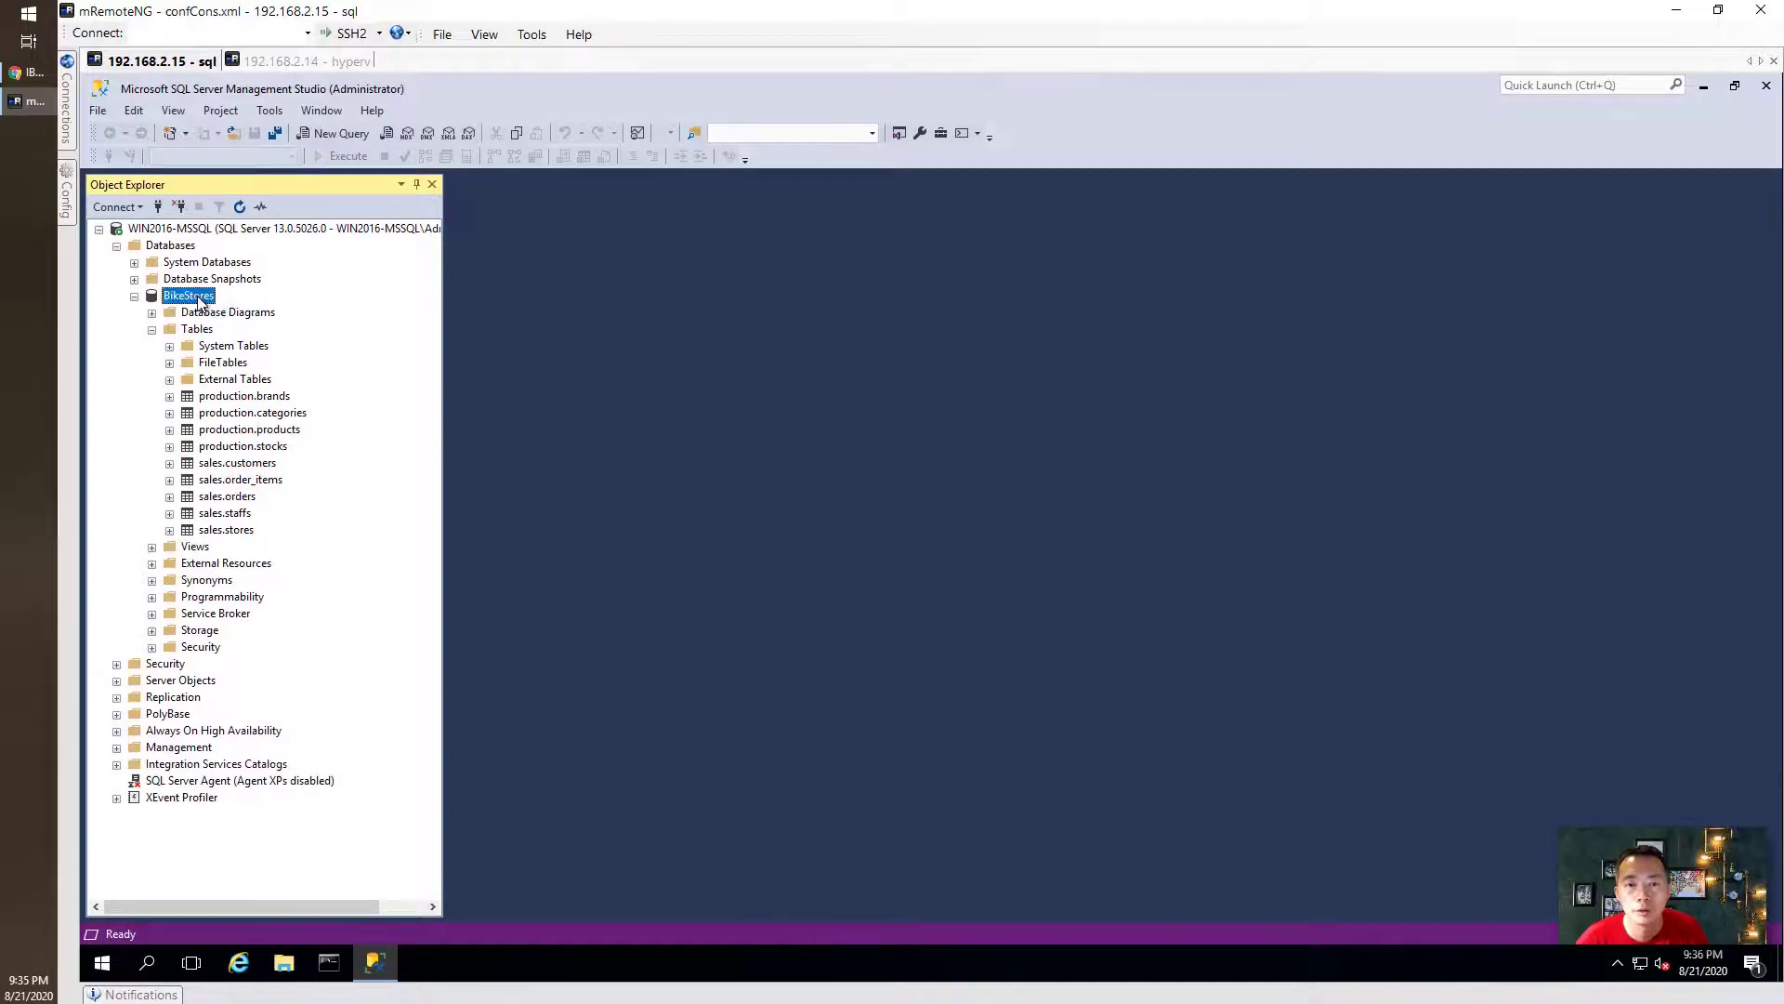
pyautogui.rightClick(200, 296)
pyautogui.click(294, 329)
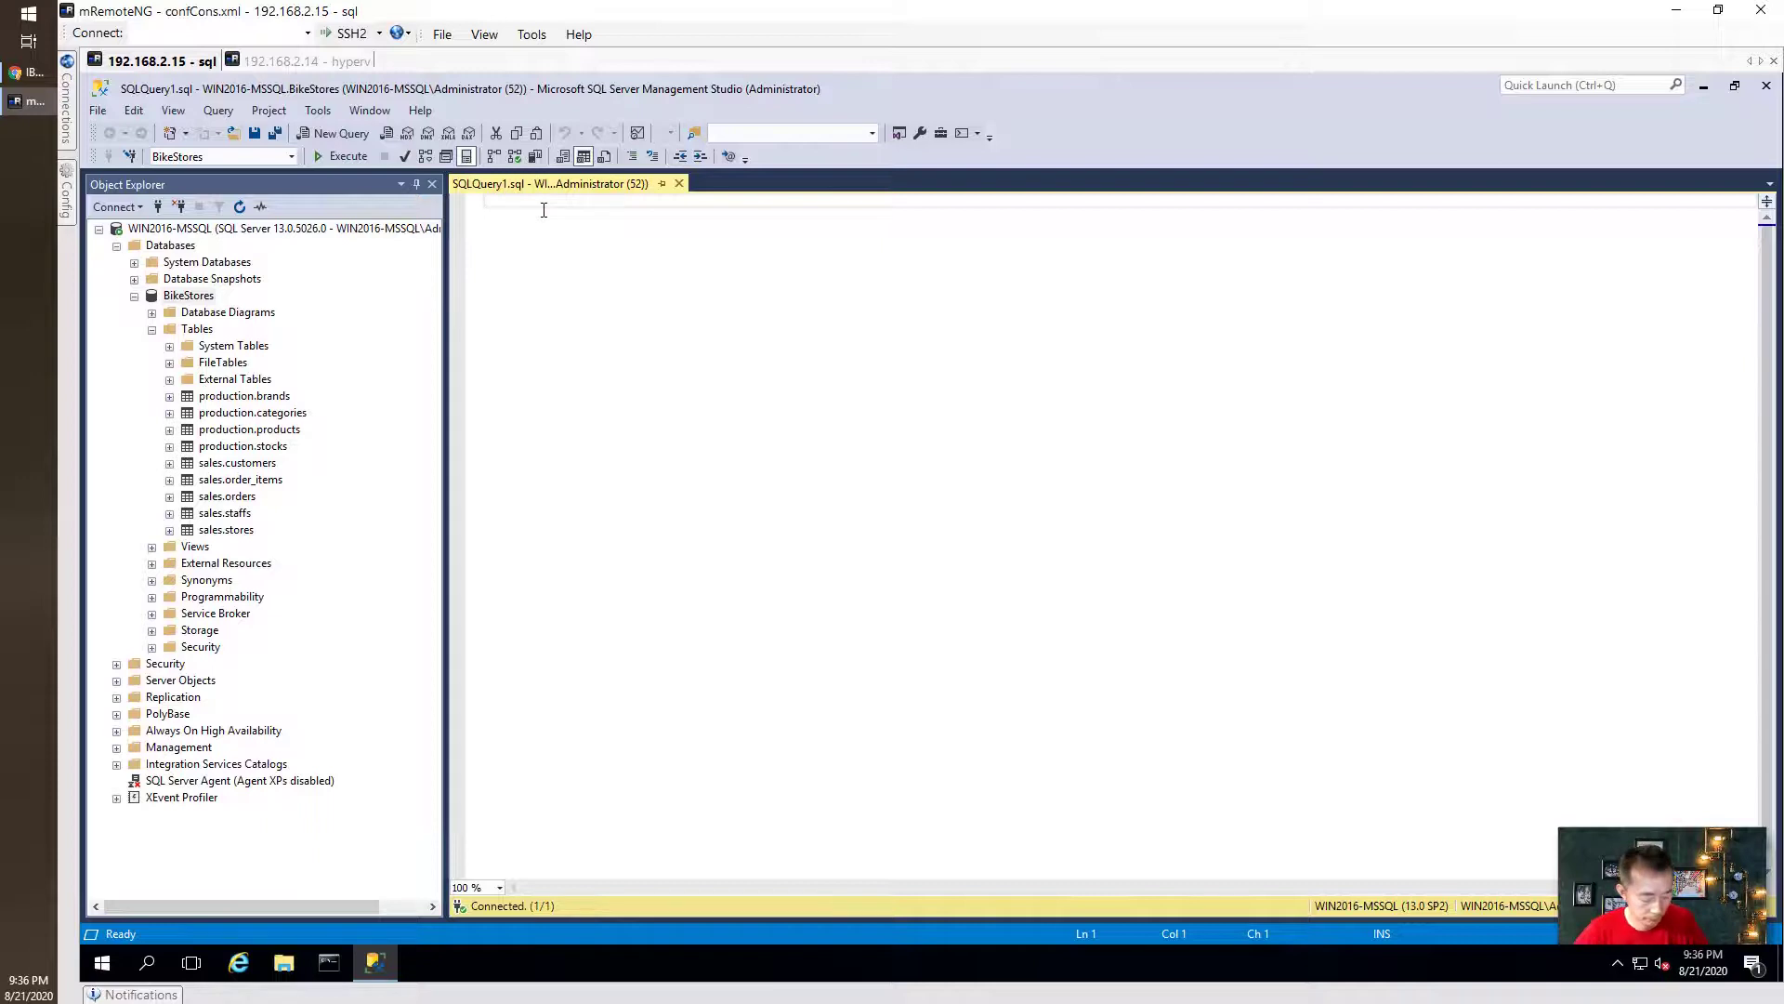
# Step: Enter "select sales.staffs" as the first line of the new query
pyautogui.write('sele')
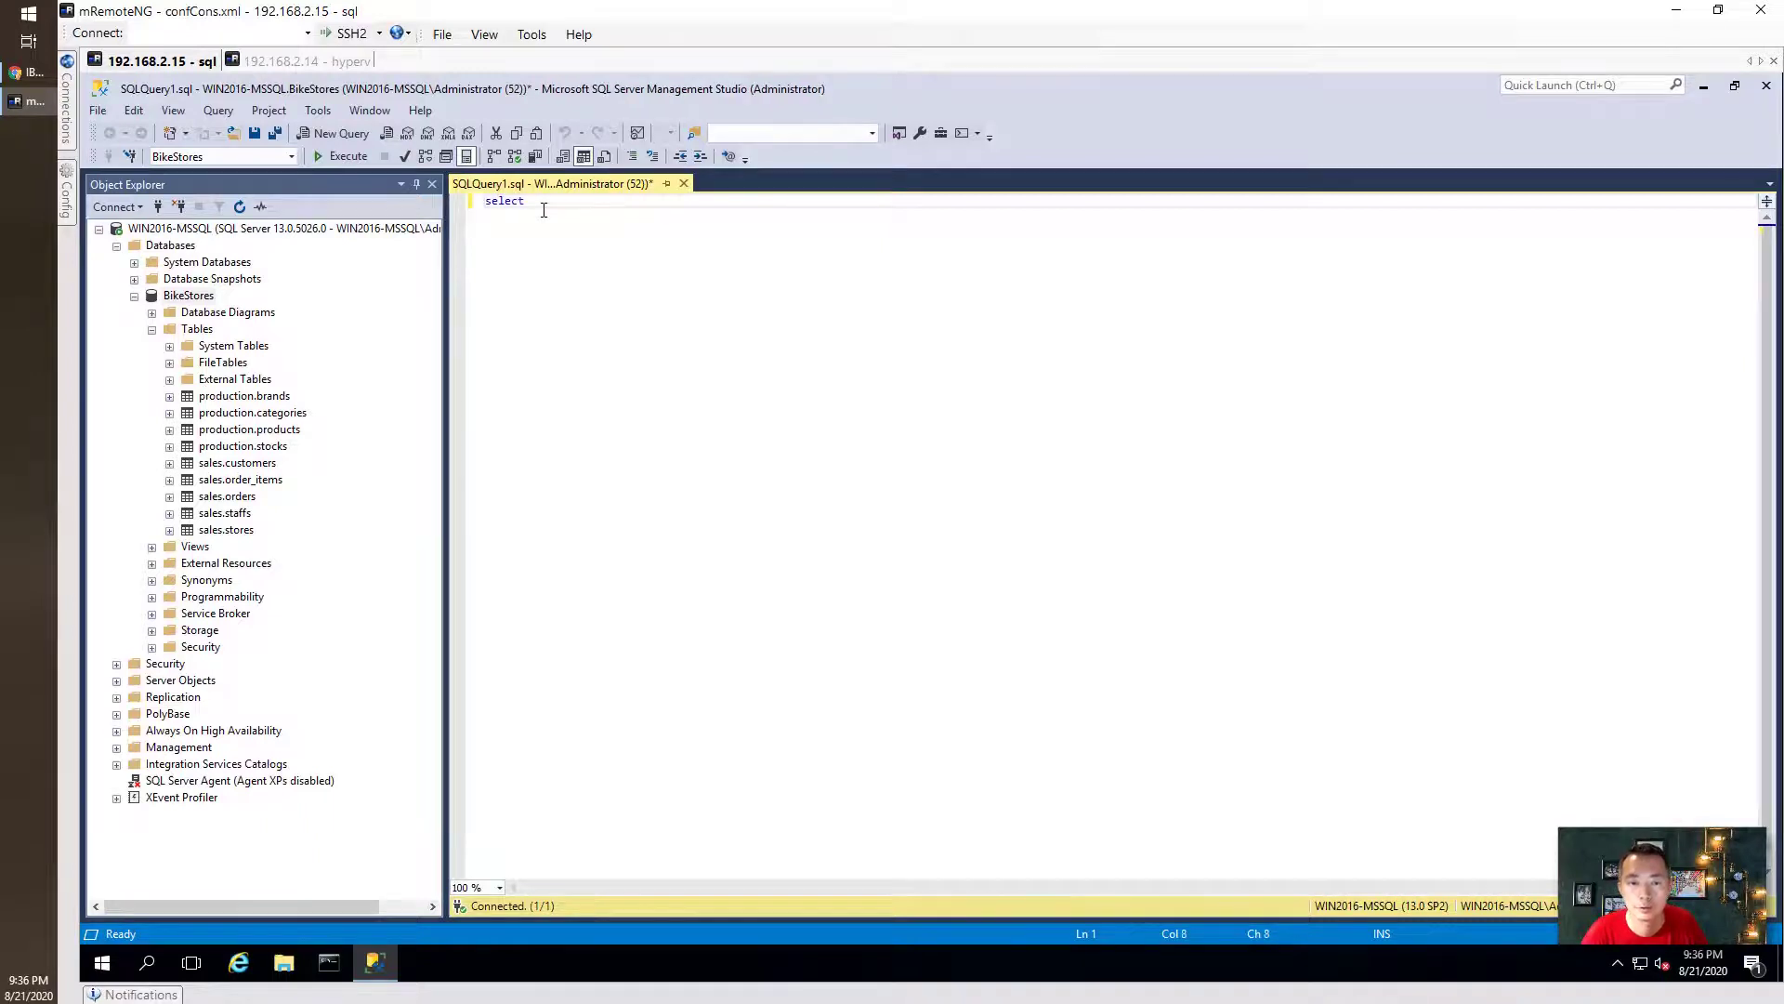
pyautogui.write('ct ')
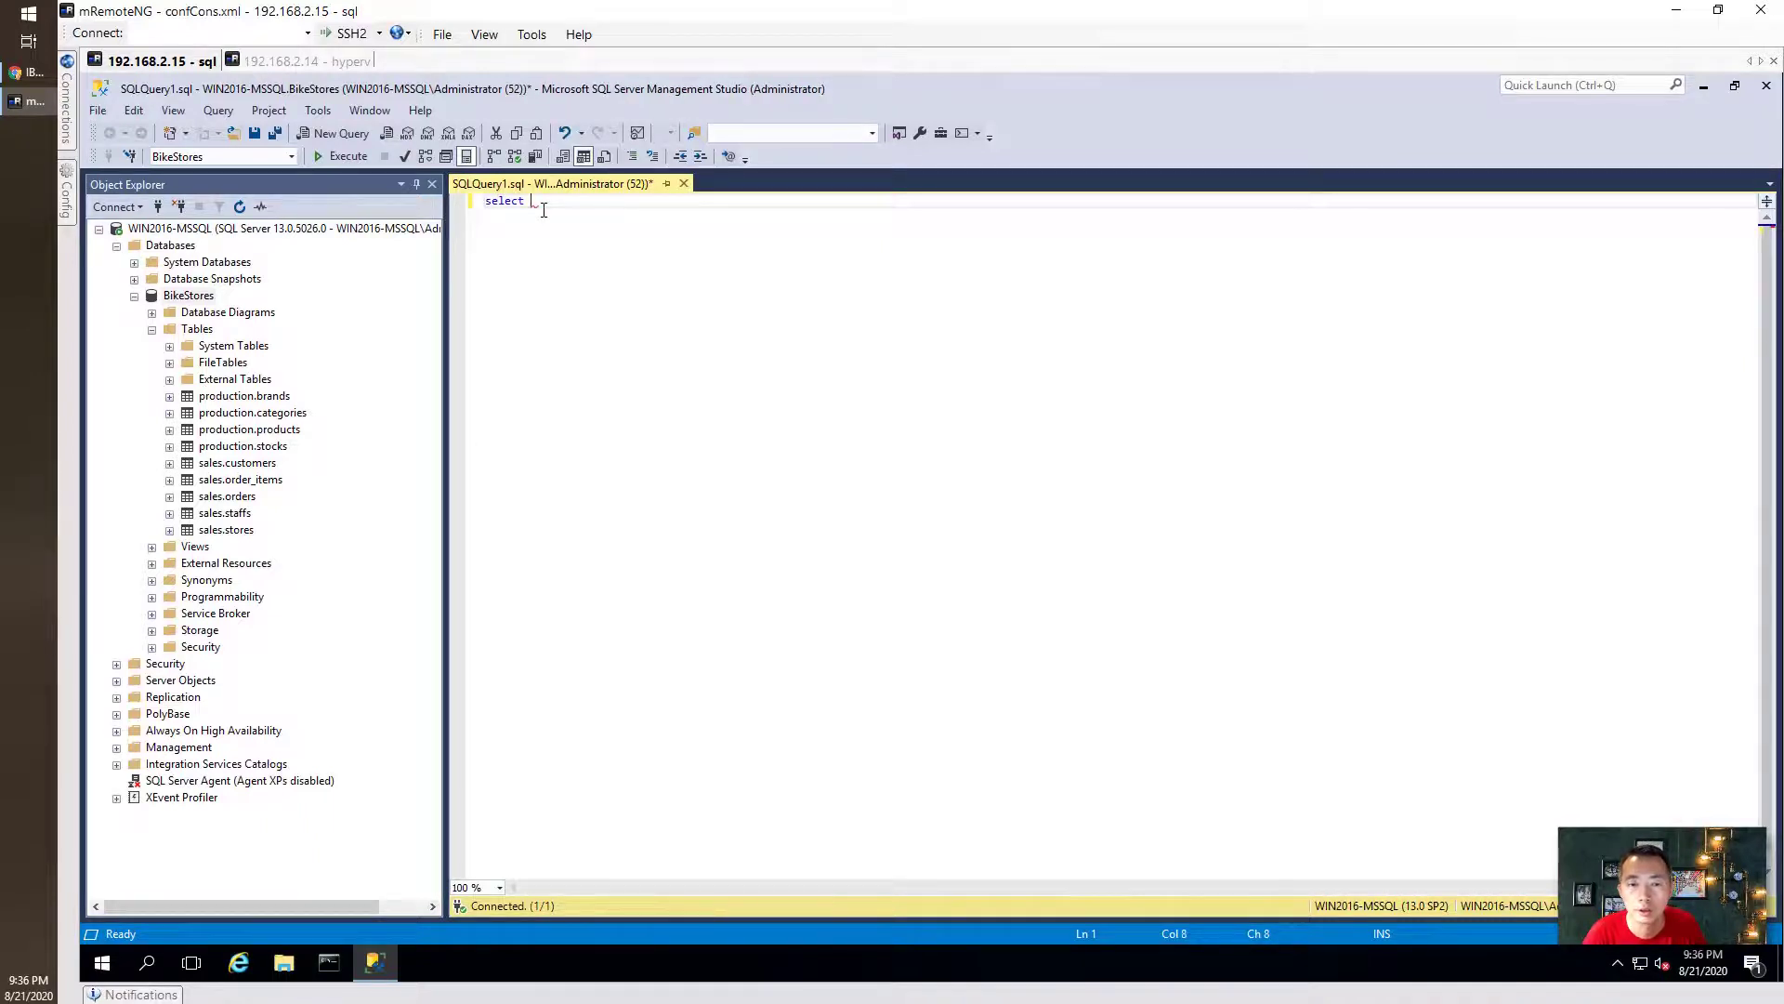
pyautogui.write('sales.')
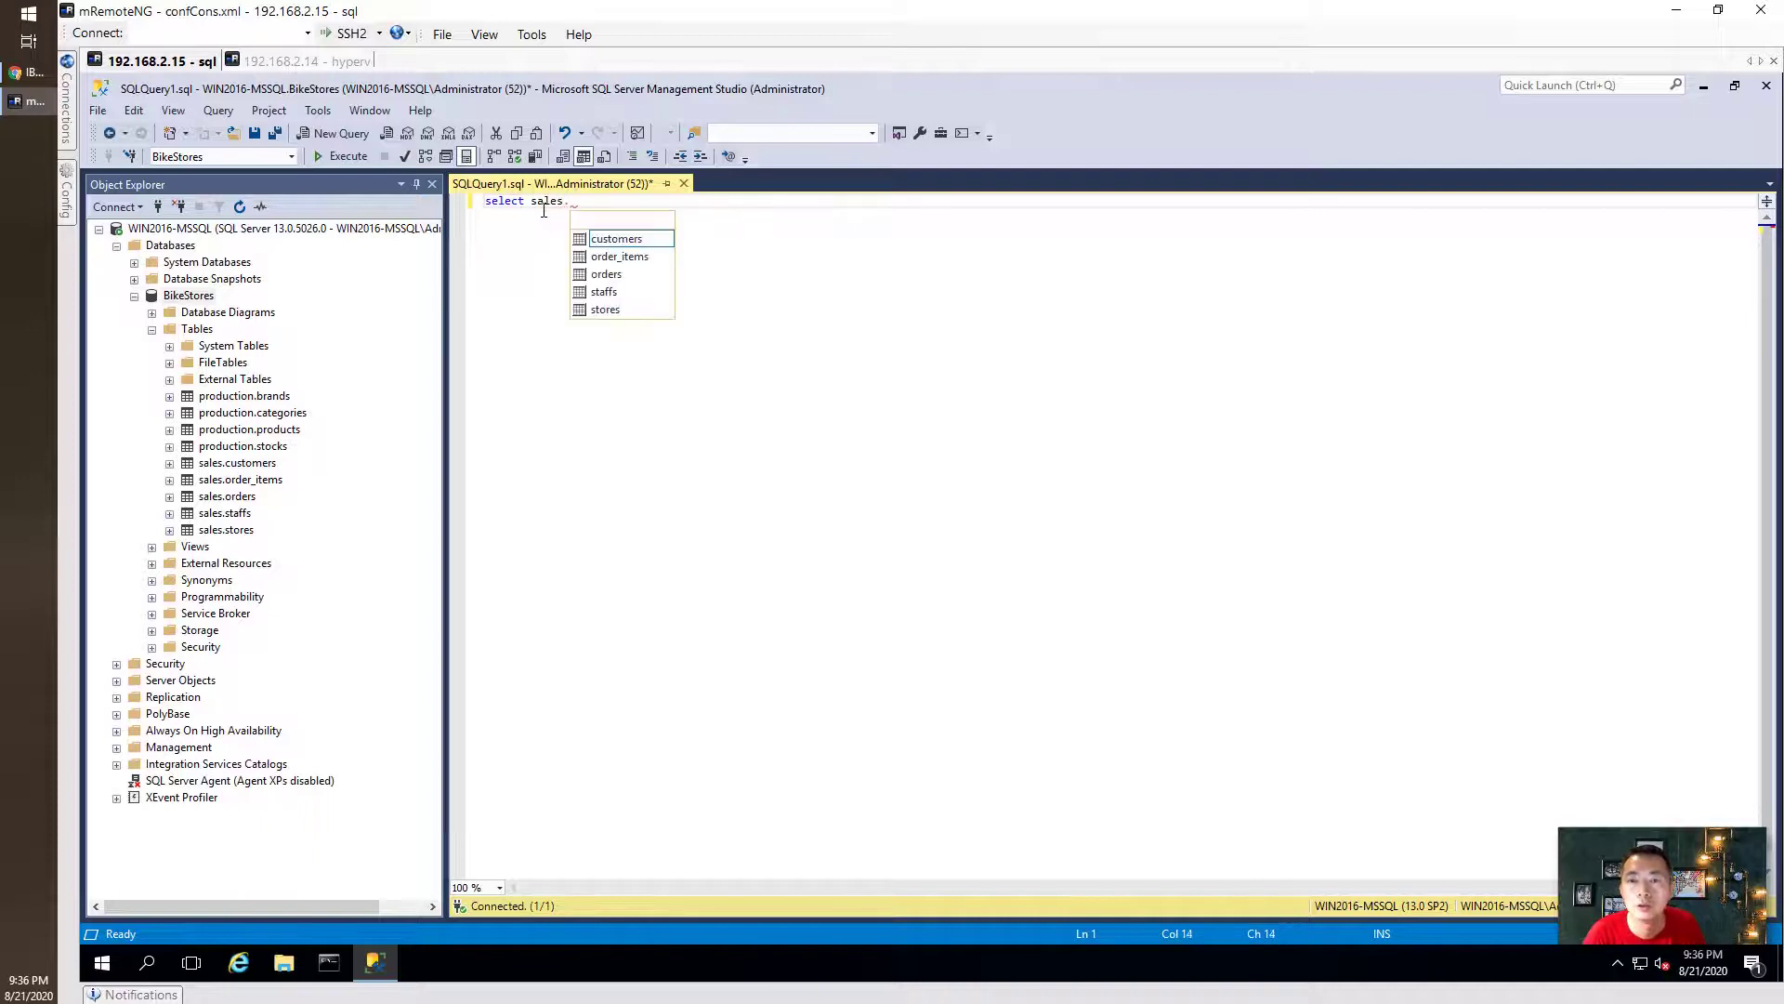
pyautogui.write('staffs')
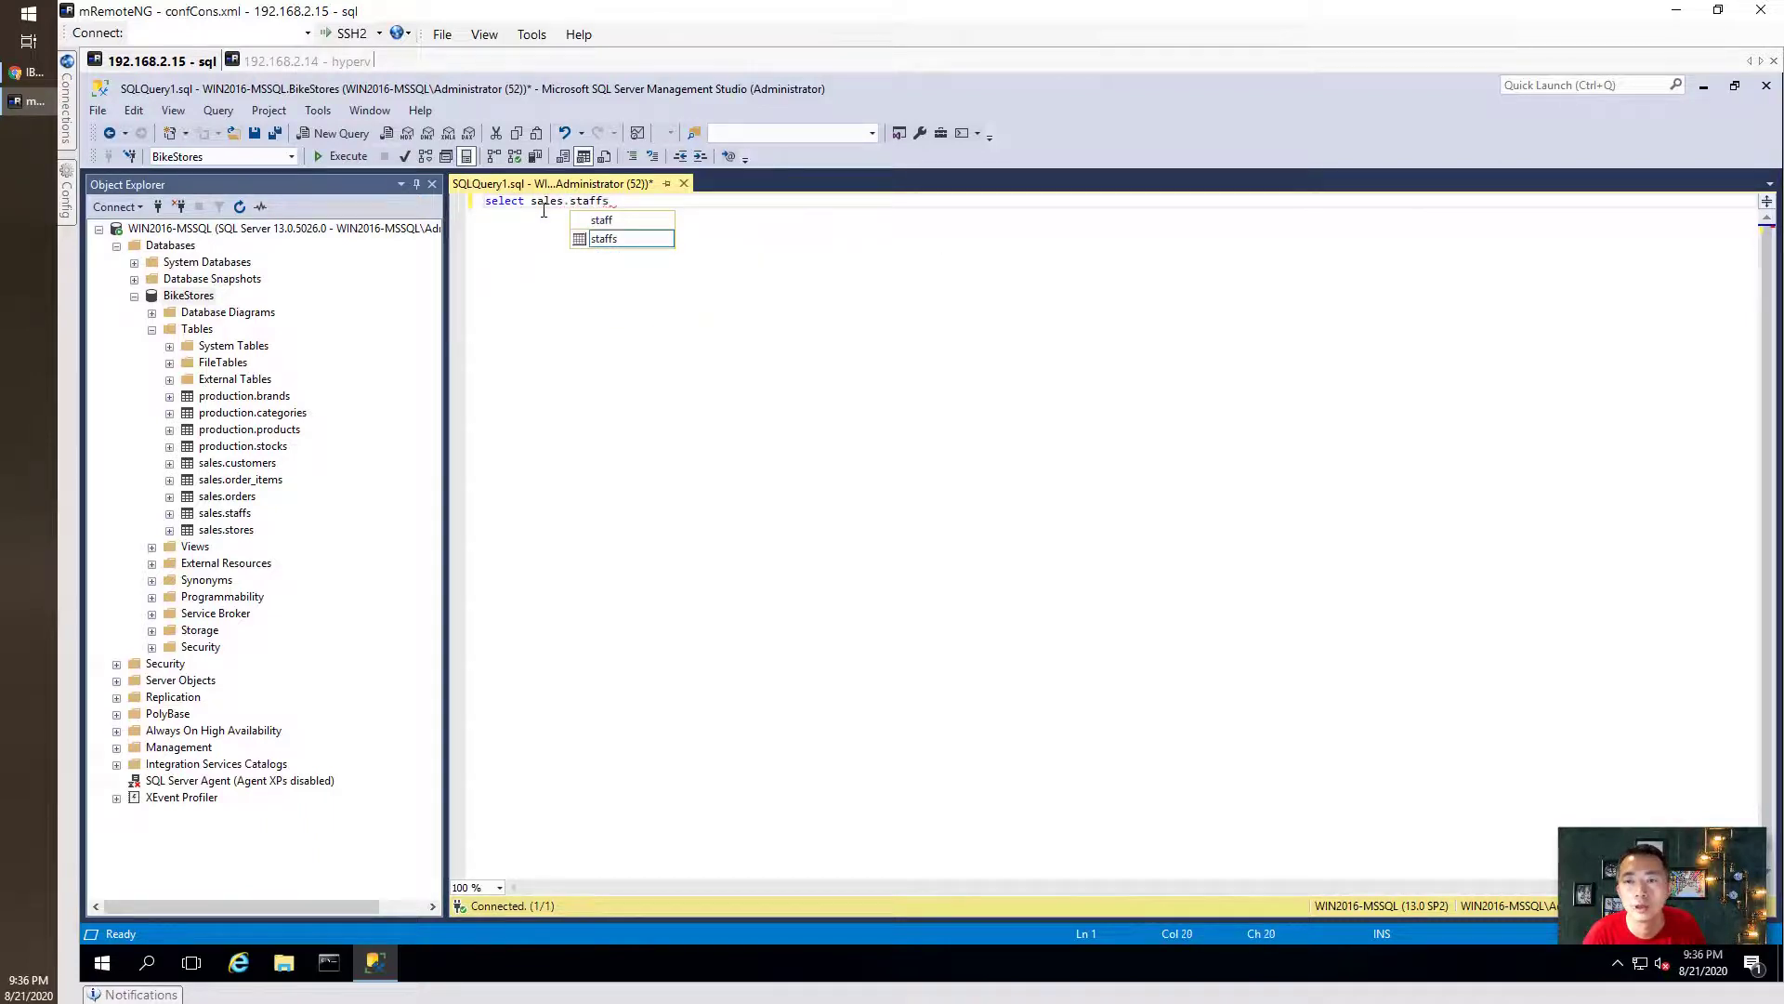
pyautogui.press('Return')
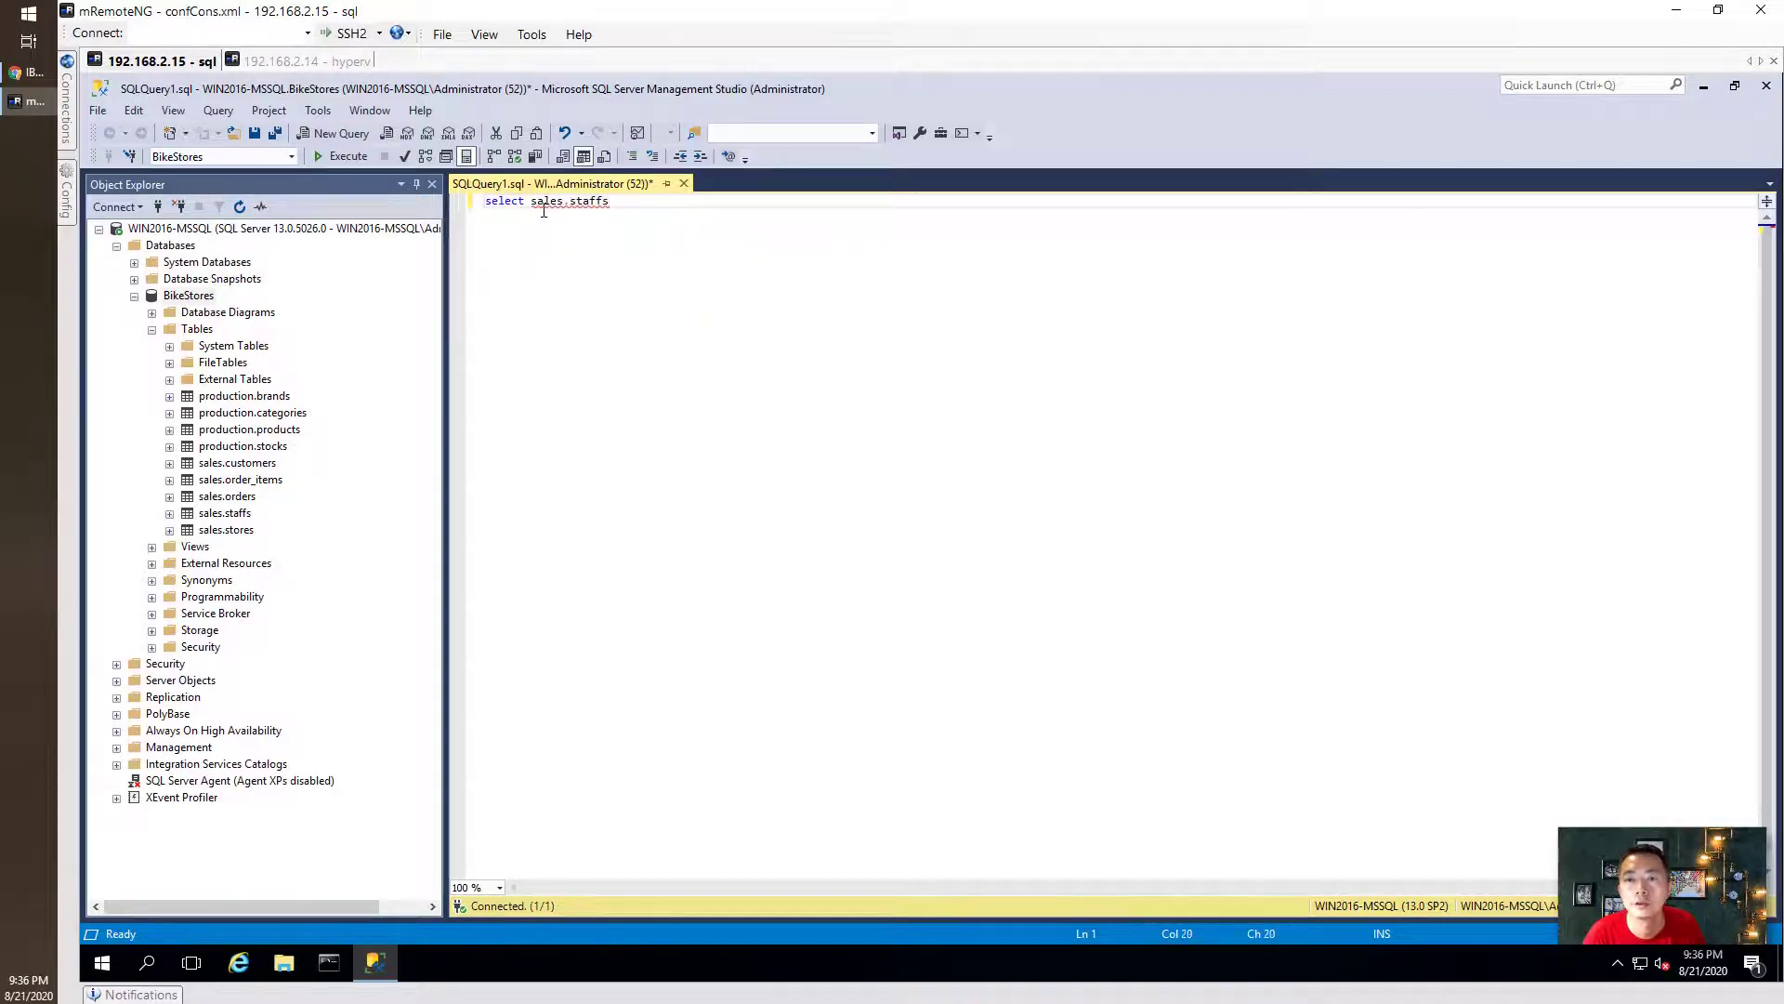
pyautogui.press('Return')
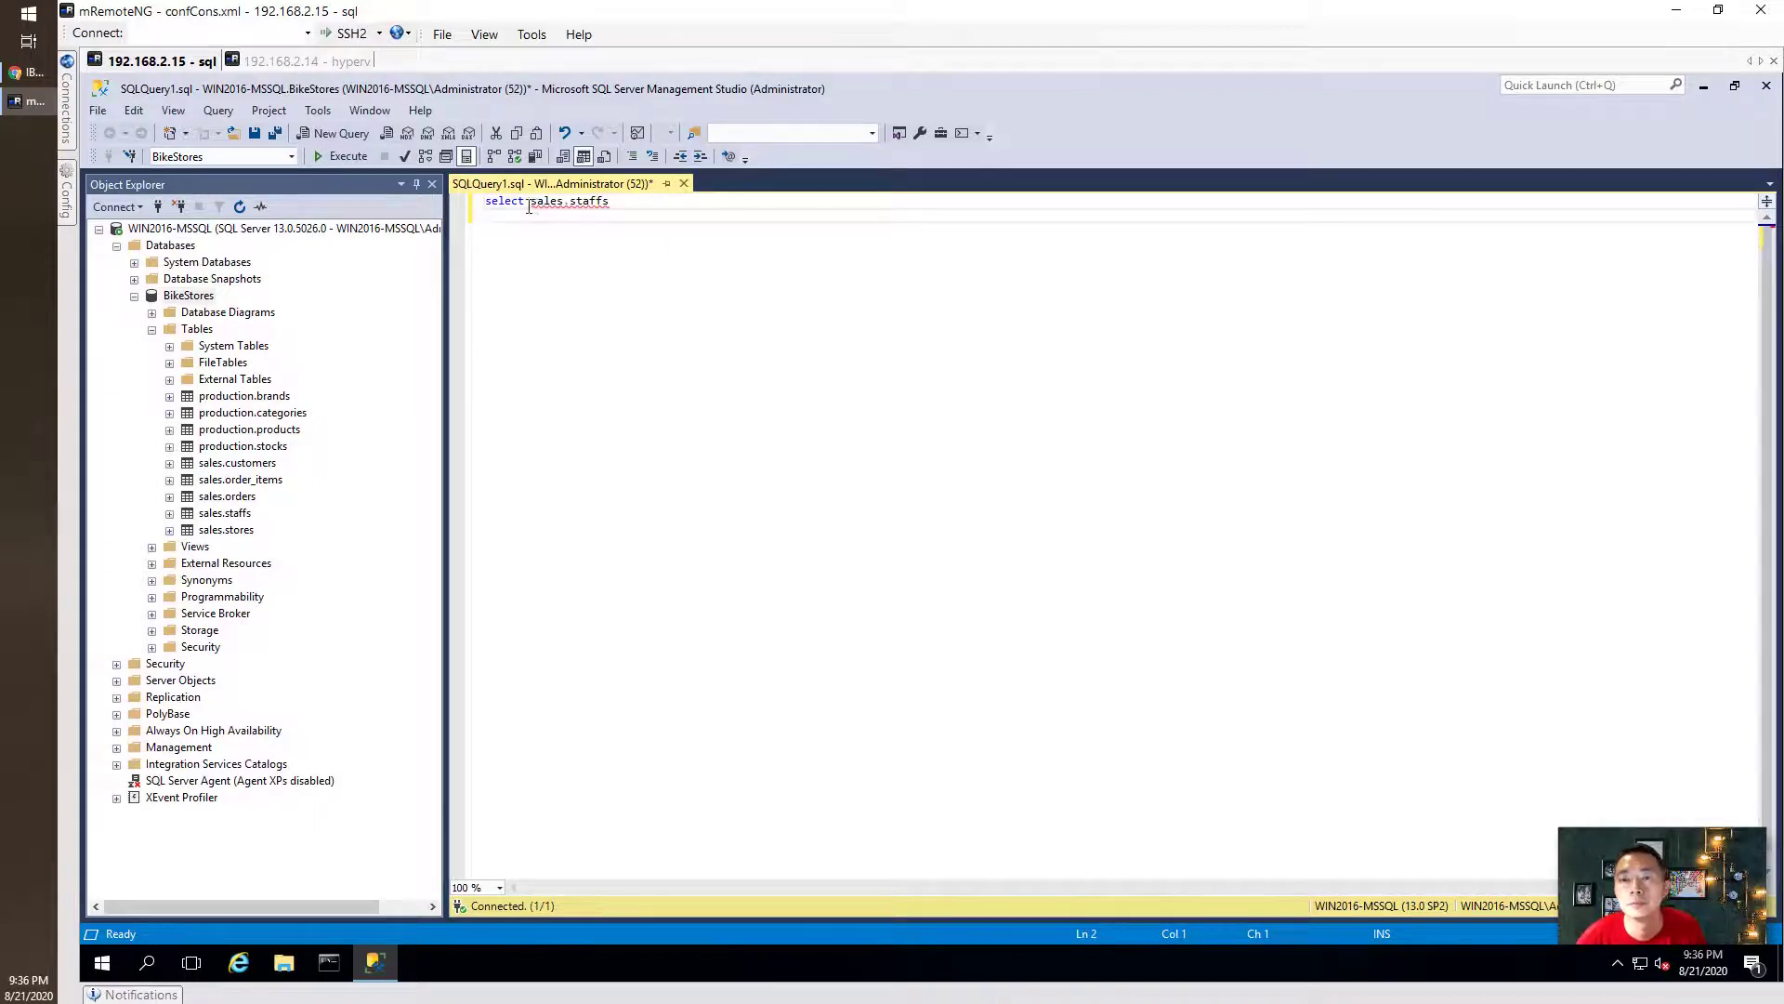
# Step: Complete the query as "select * from sales.staffs;" on one line and execute it
pyautogui.click(526, 205)
pyautogui.write('* from')
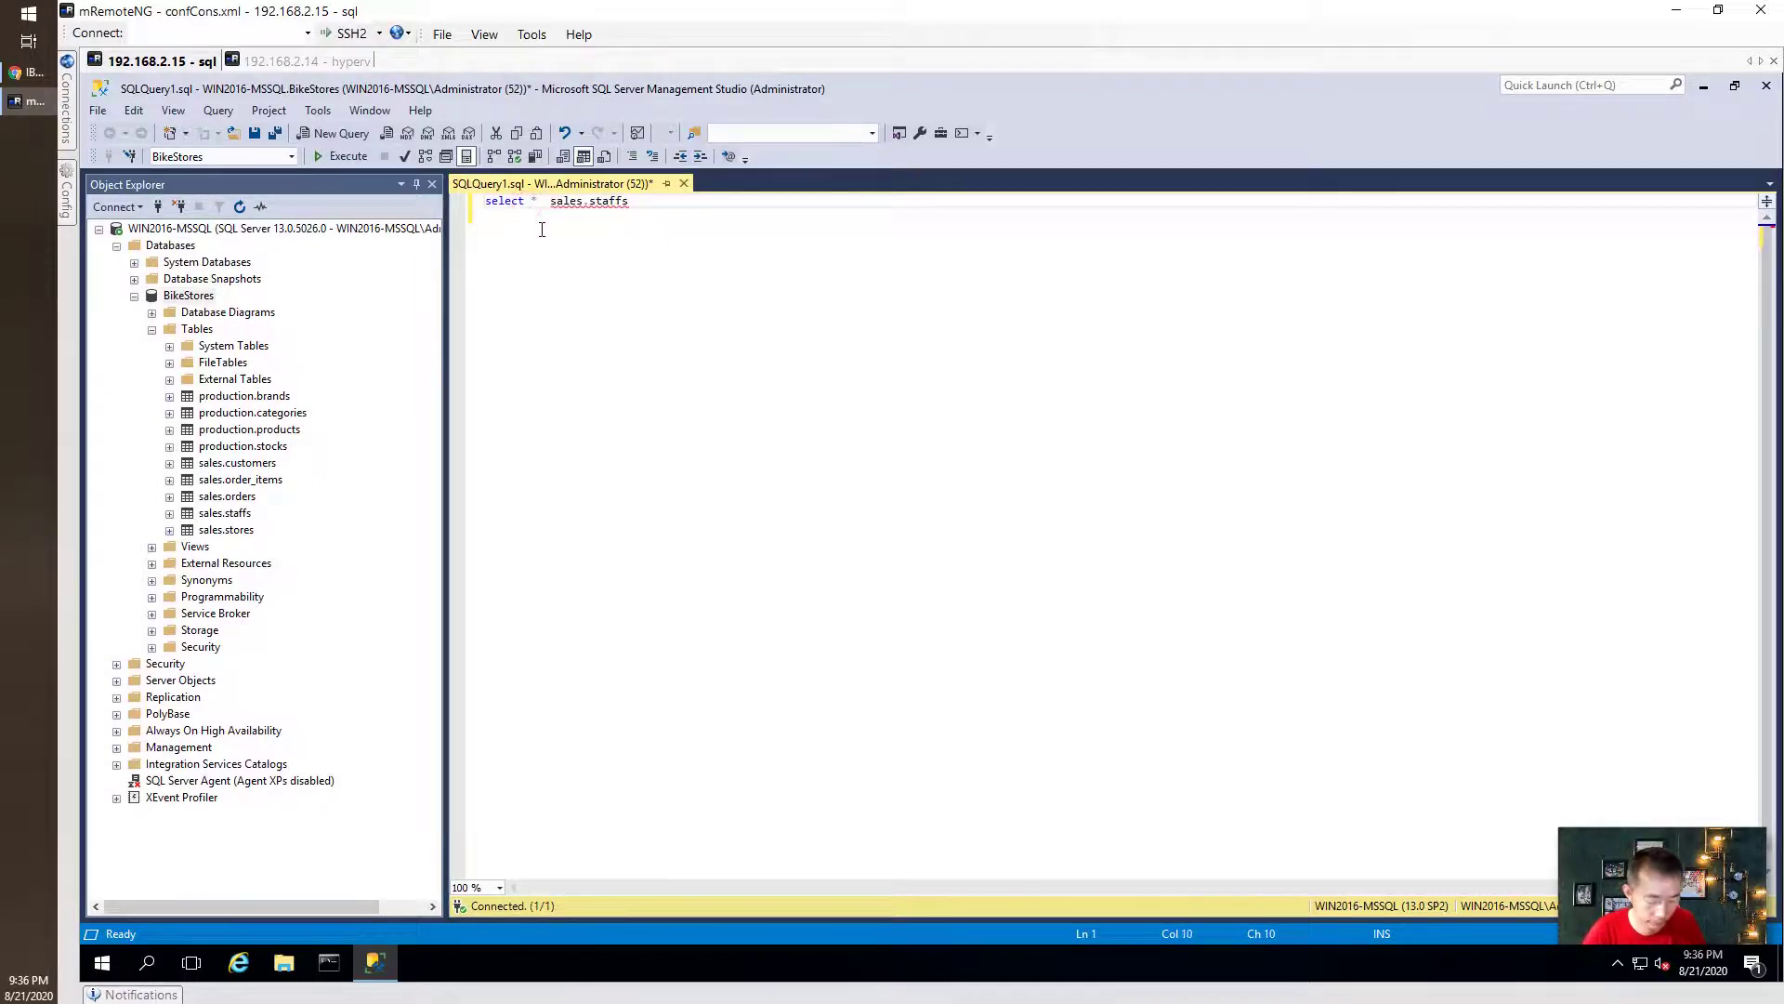
pyautogui.press('Return')
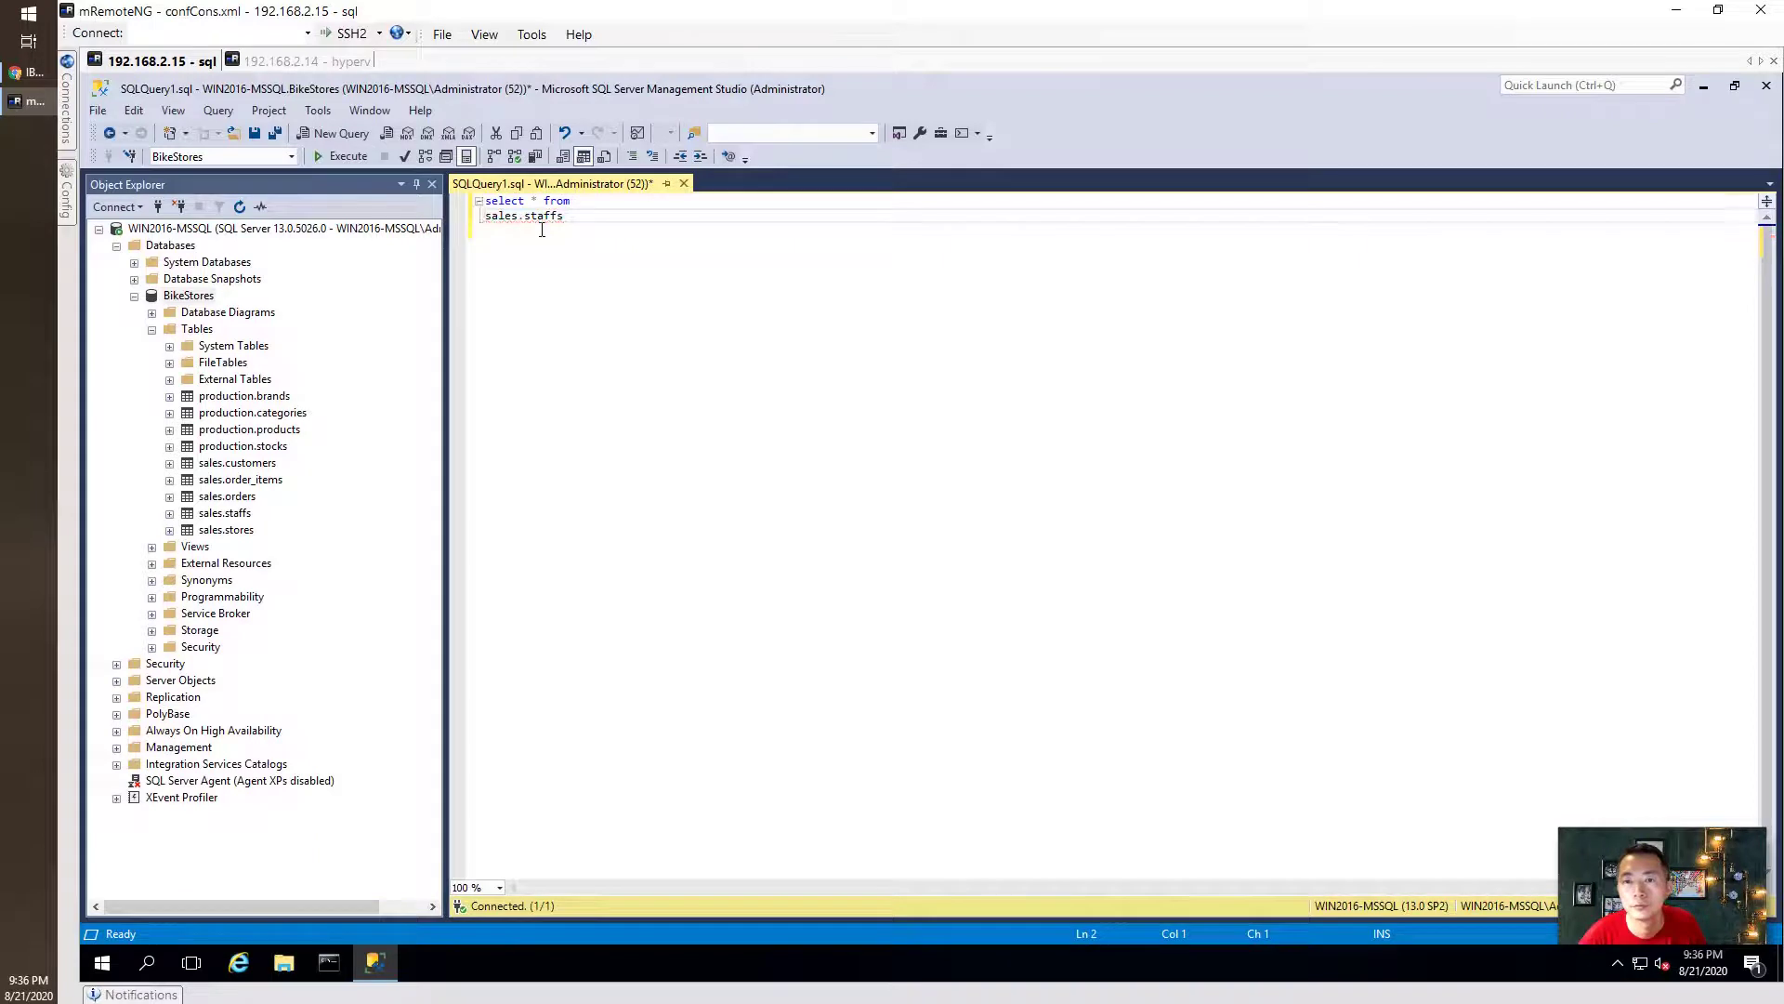
pyautogui.press('BackSpace')
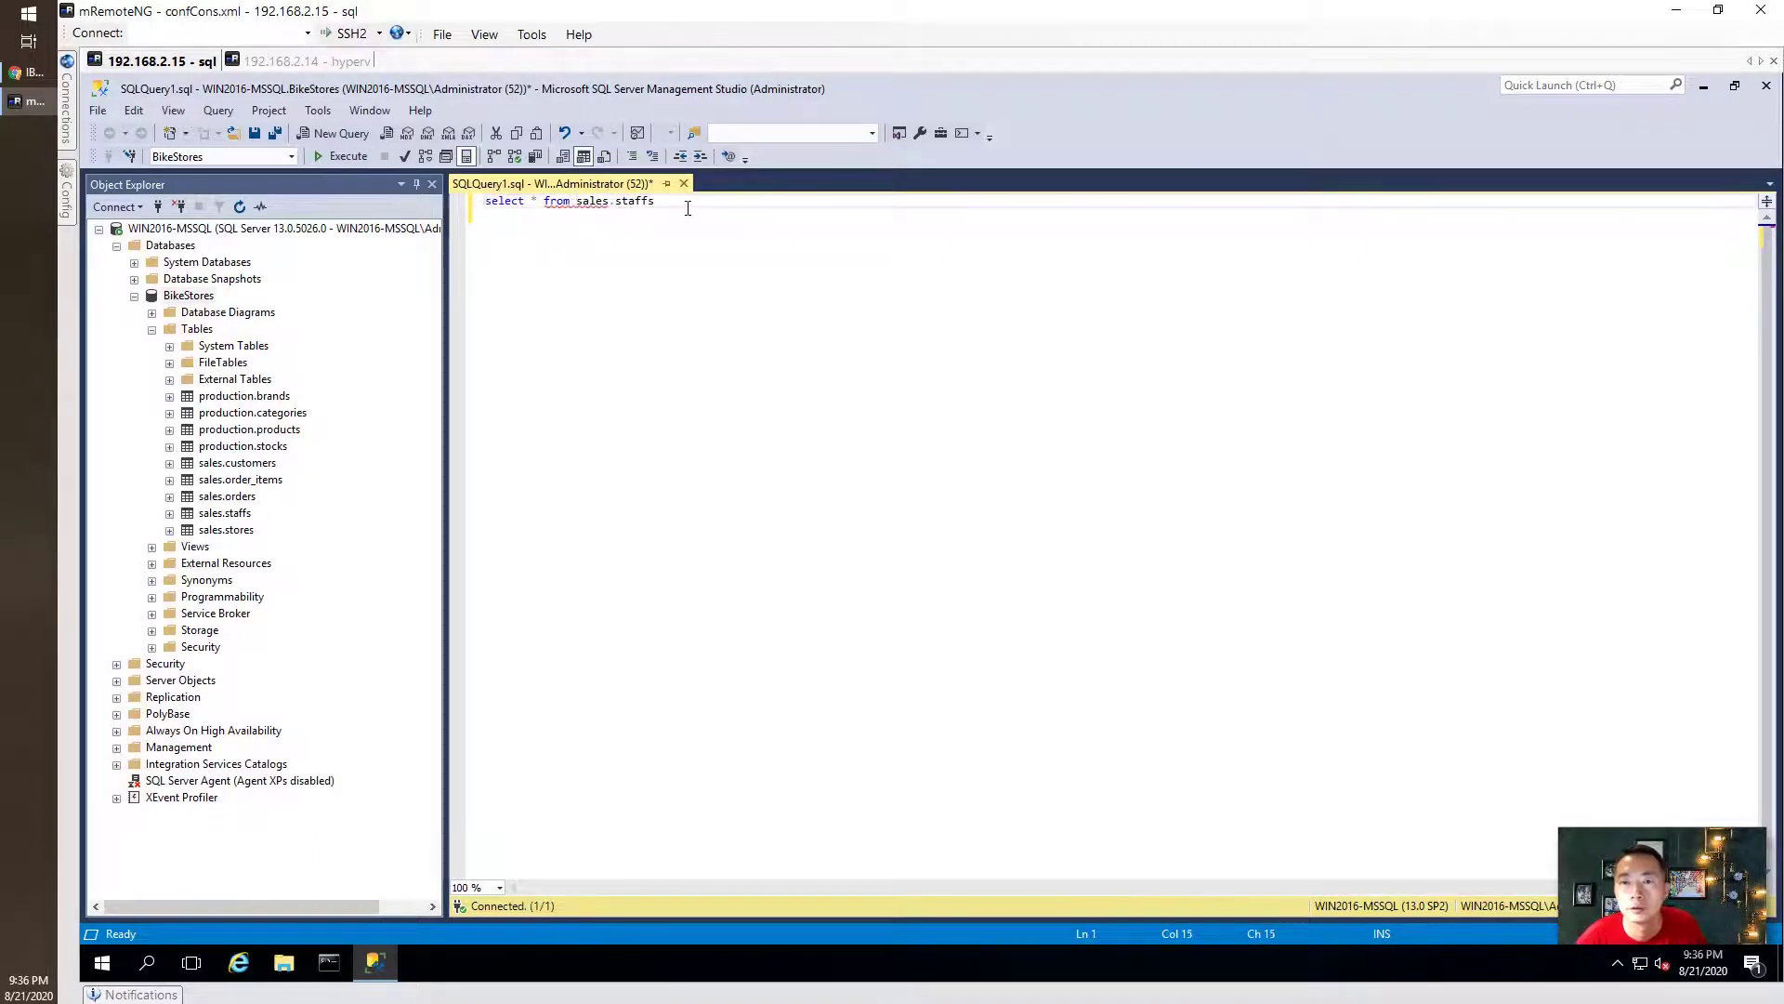
pyautogui.click(694, 199)
pyautogui.click(336, 156)
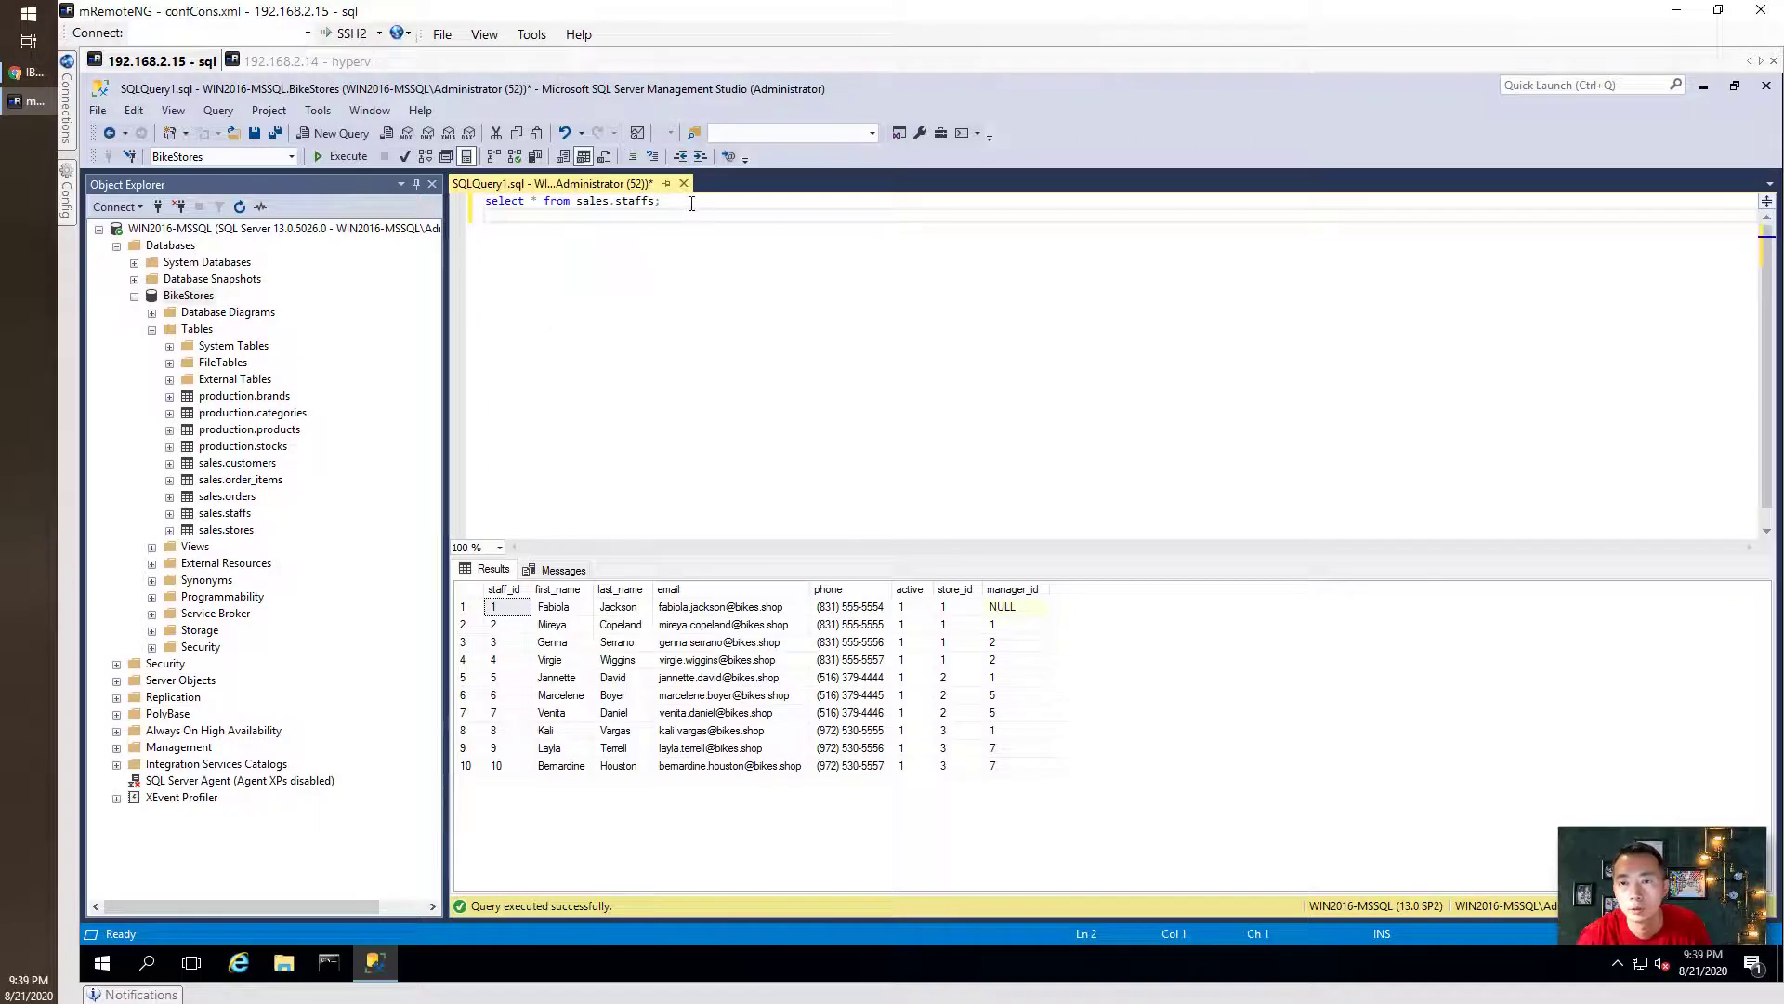
pyautogui.click(691, 202)
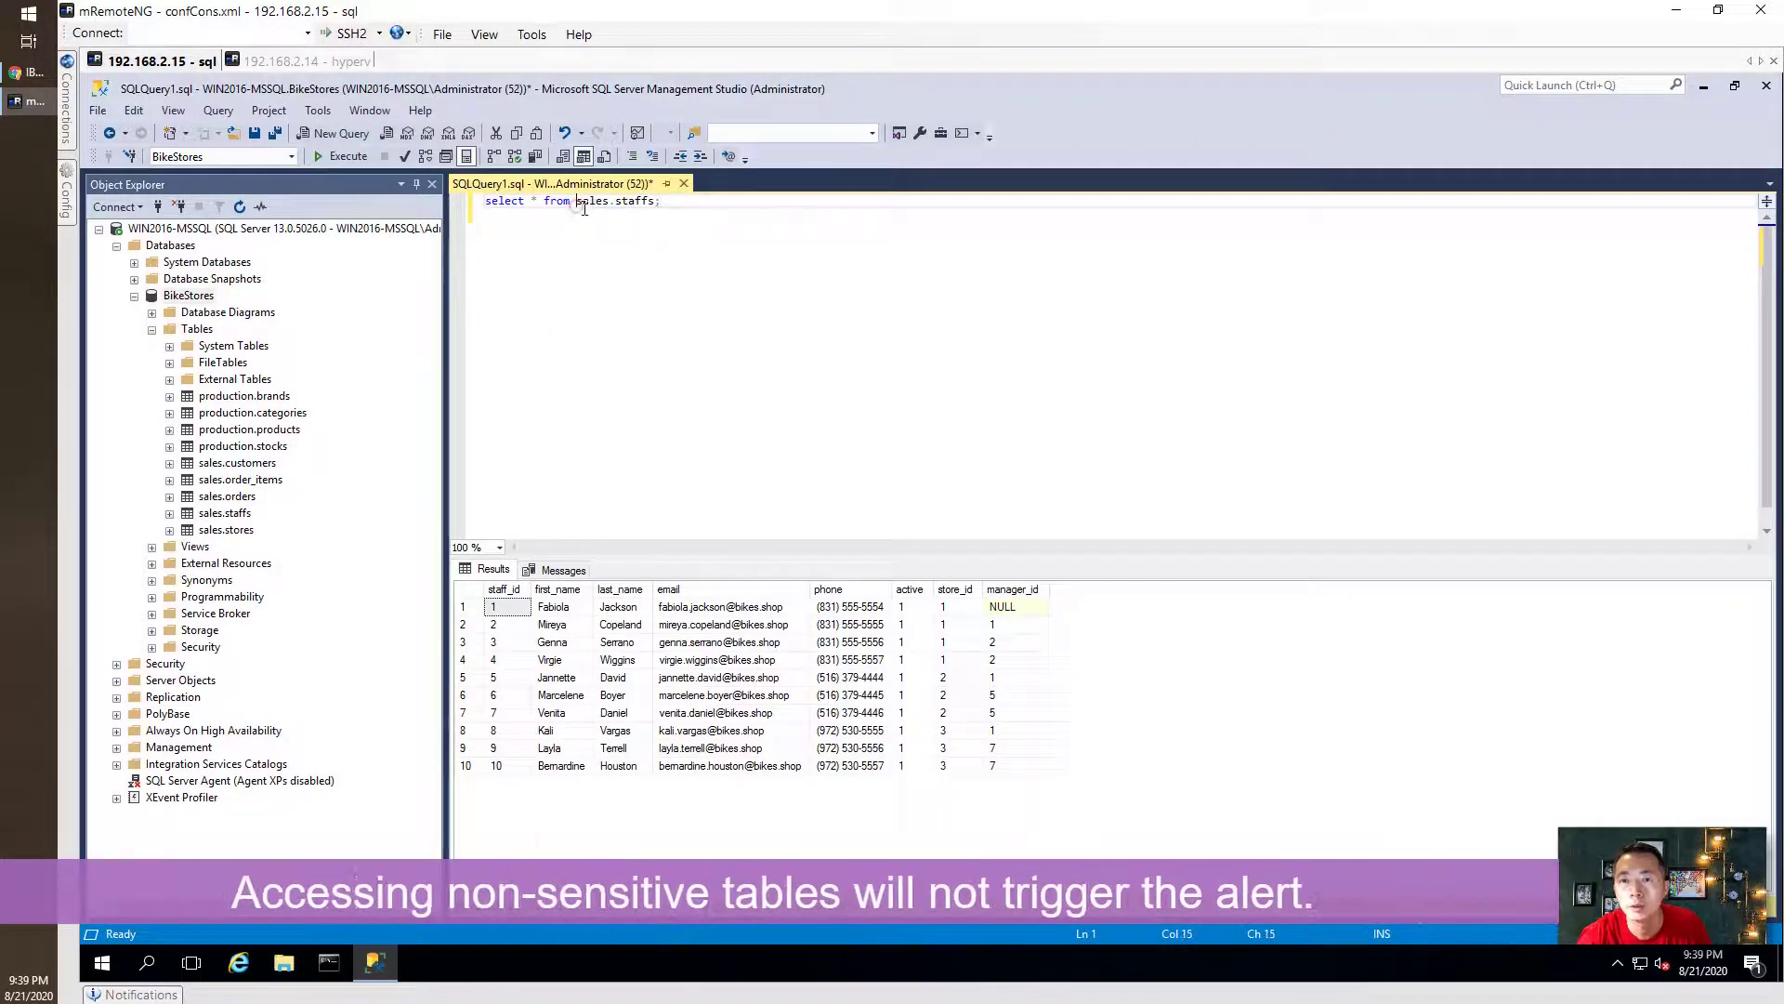
pyautogui.moveTo(577, 200); pyautogui.dragTo(661, 201)
# Step: Switch to IBM Guardium, open the Incident Management report and run Policy Violations with the period starting at NOW -10 MINUTE
pyautogui.click(28, 72)
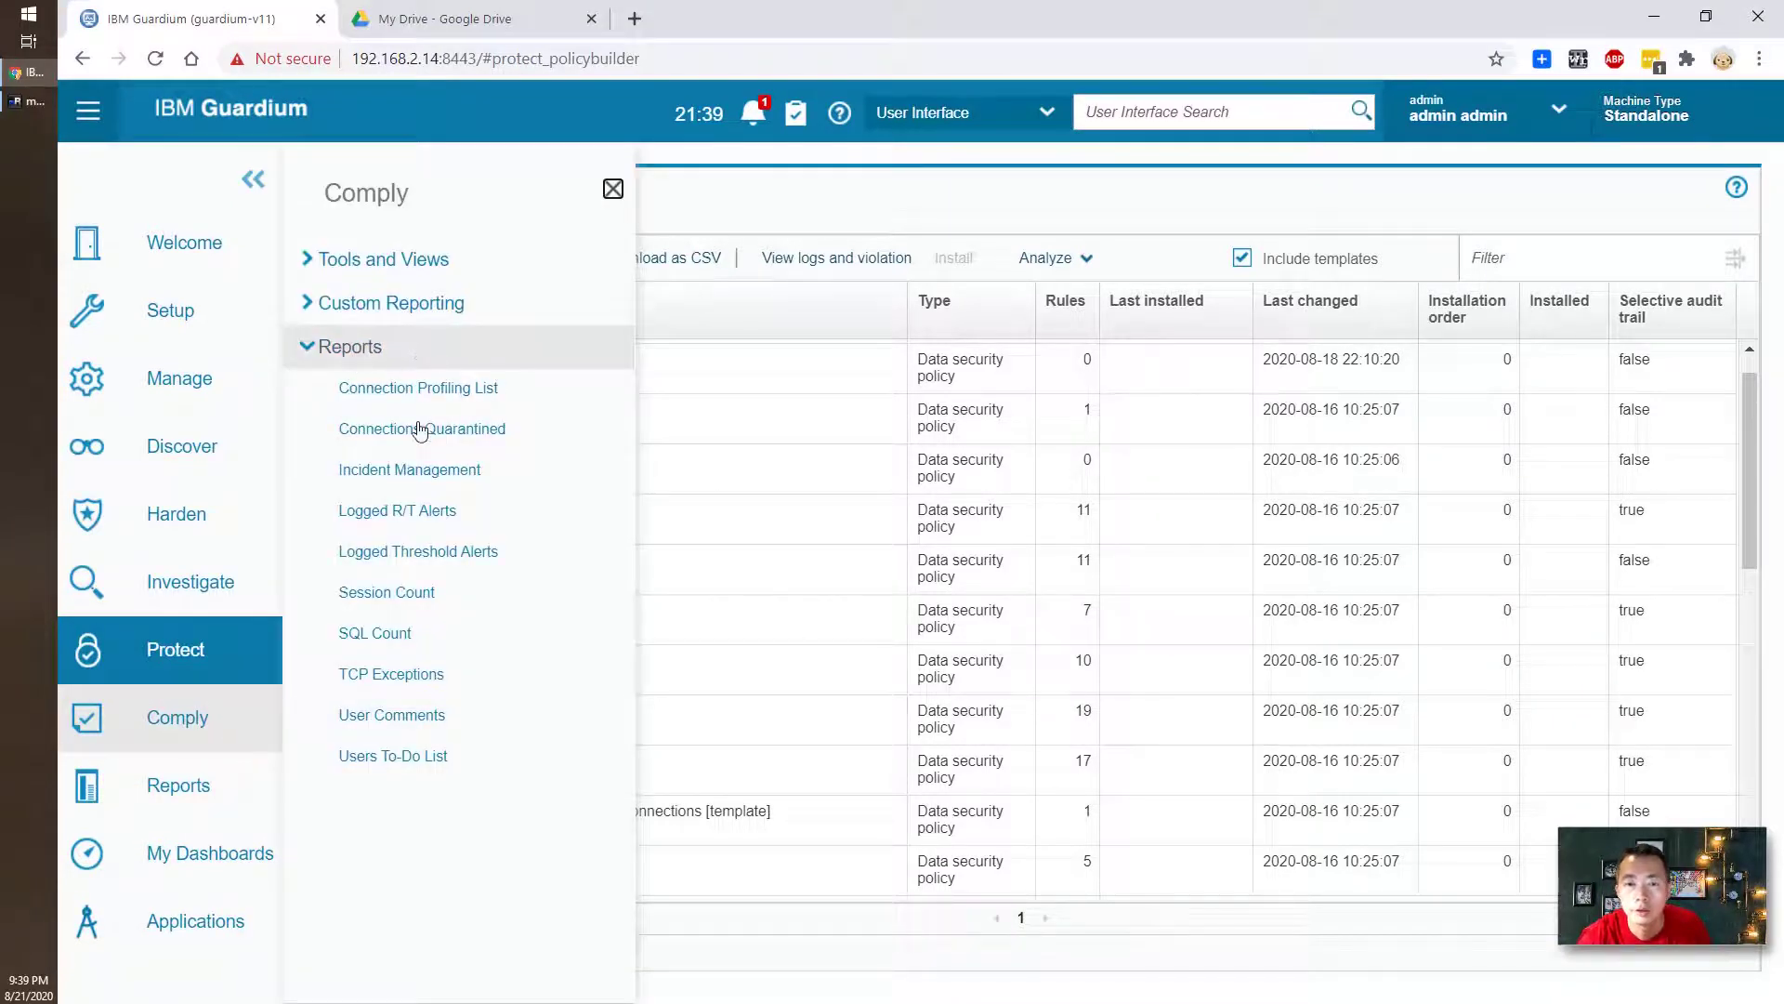
pyautogui.click(415, 472)
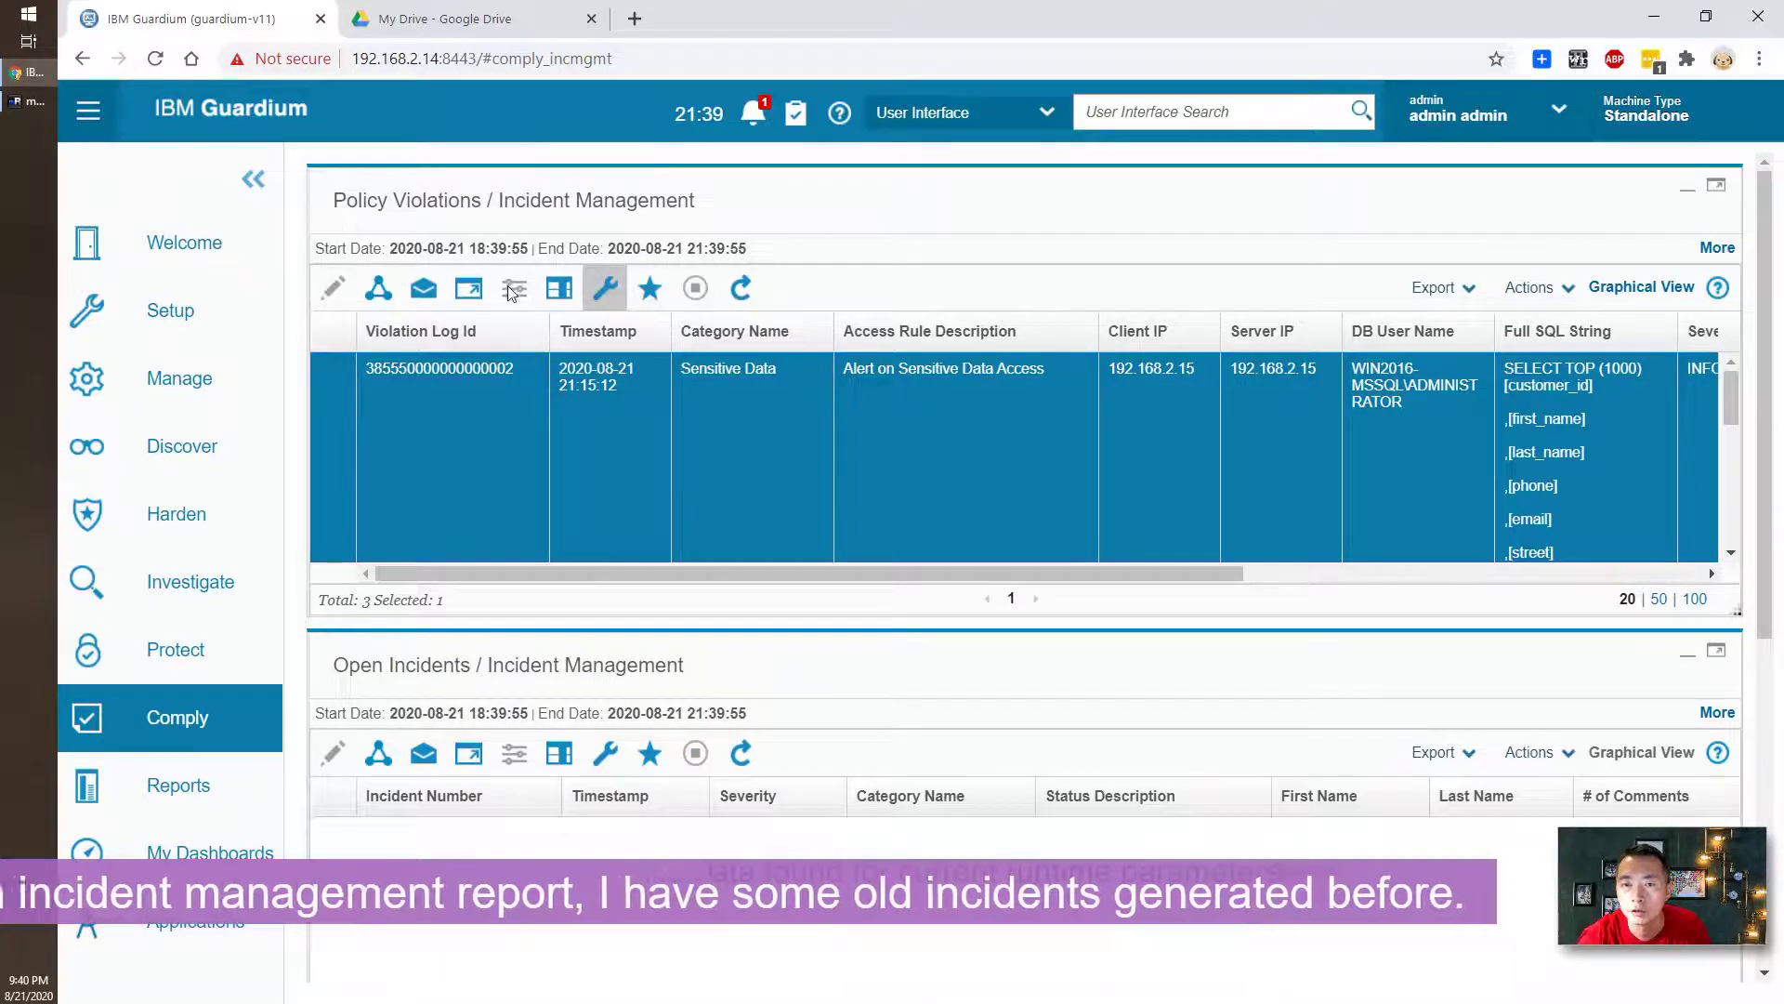
pyautogui.click(602, 289)
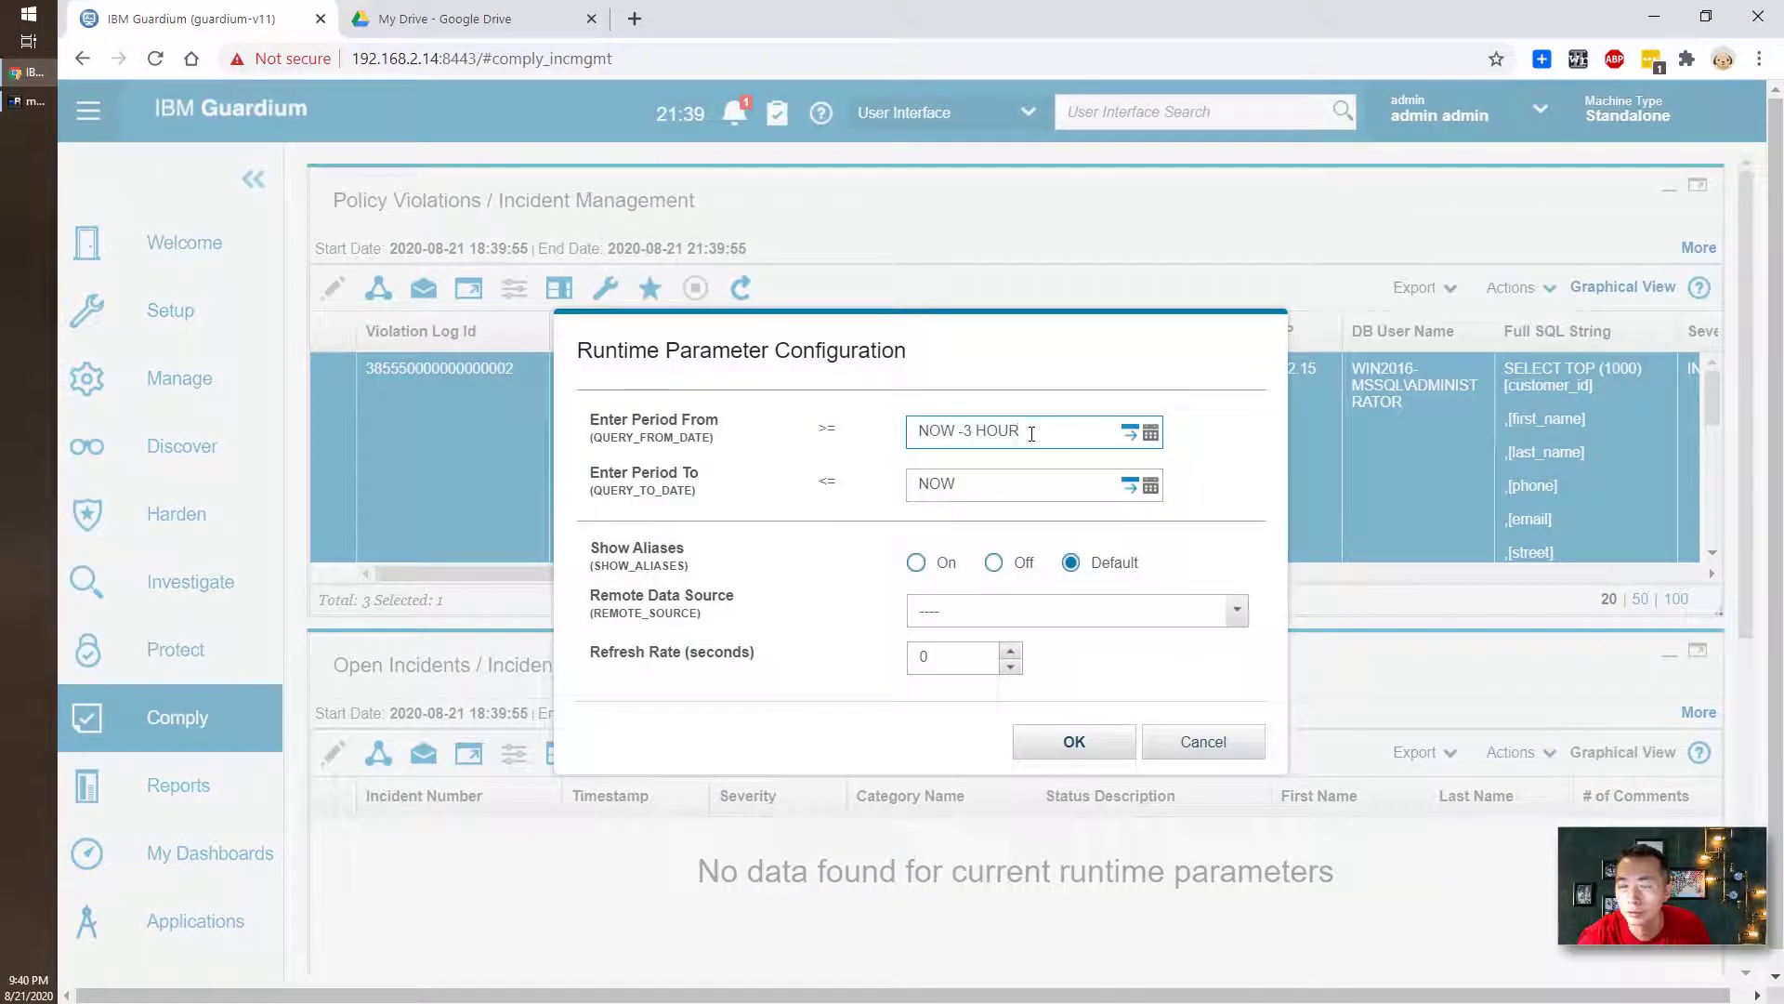
pyautogui.moveTo(1027, 432); pyautogui.dragTo(969, 435)
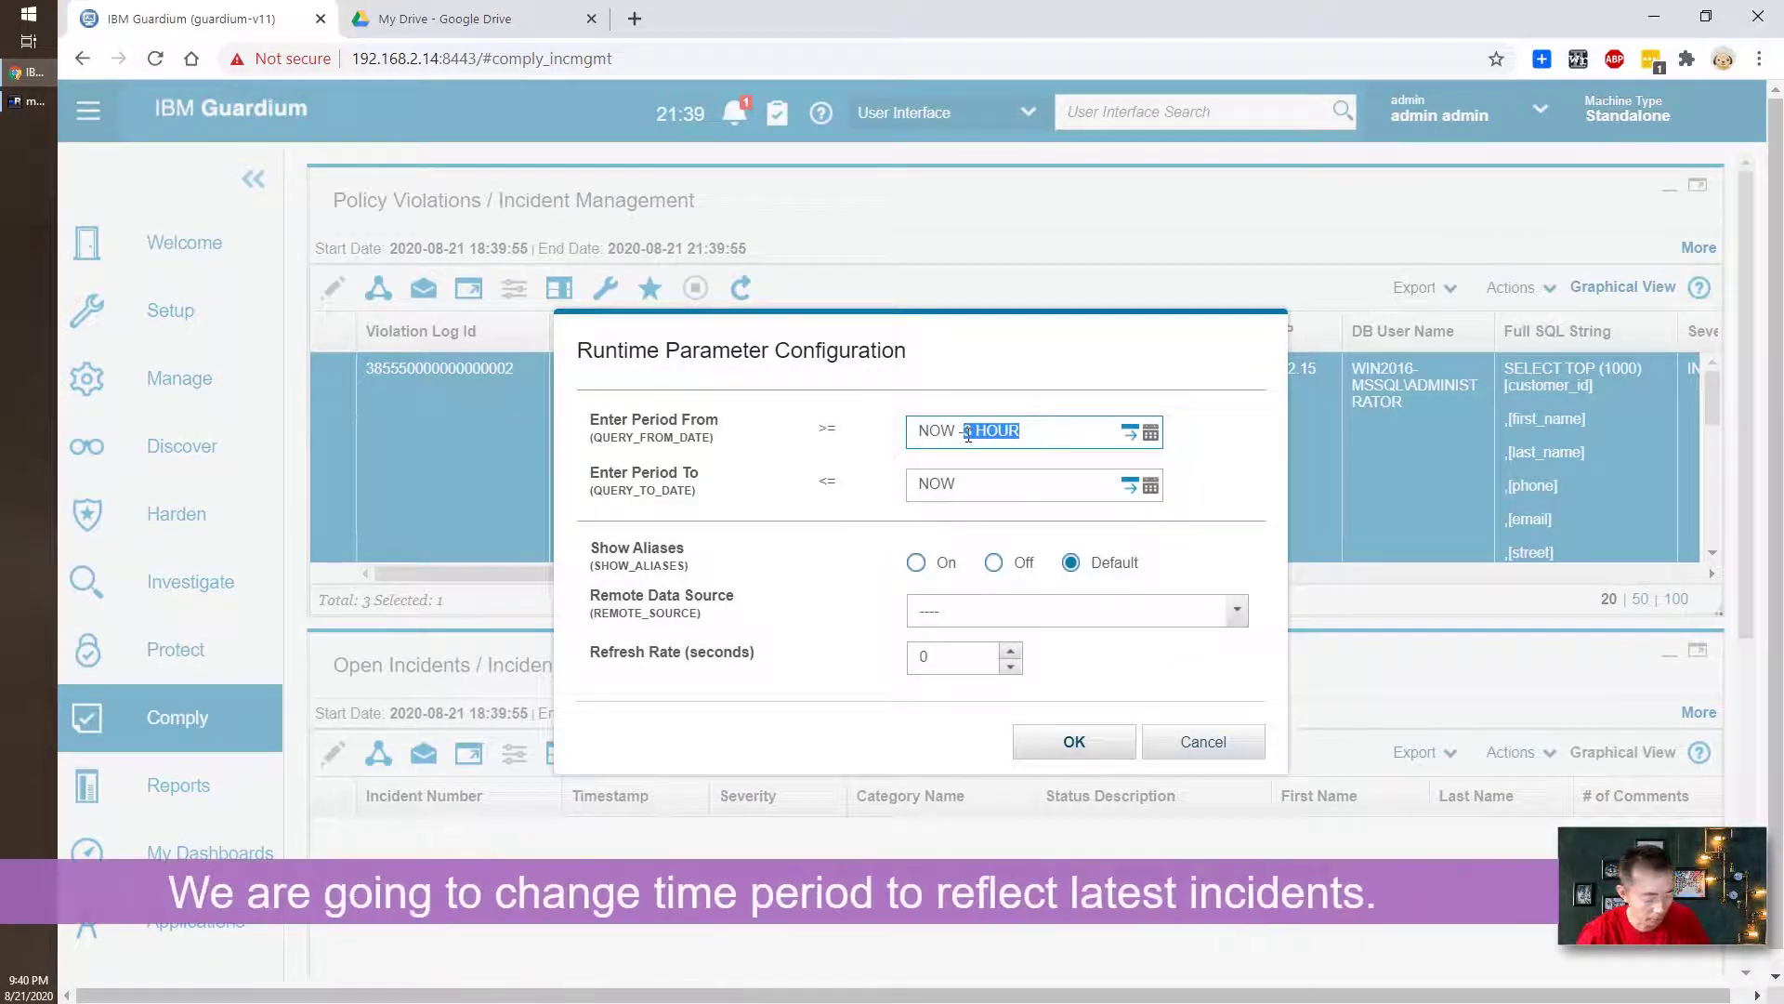
pyautogui.write('10 MINUTE')
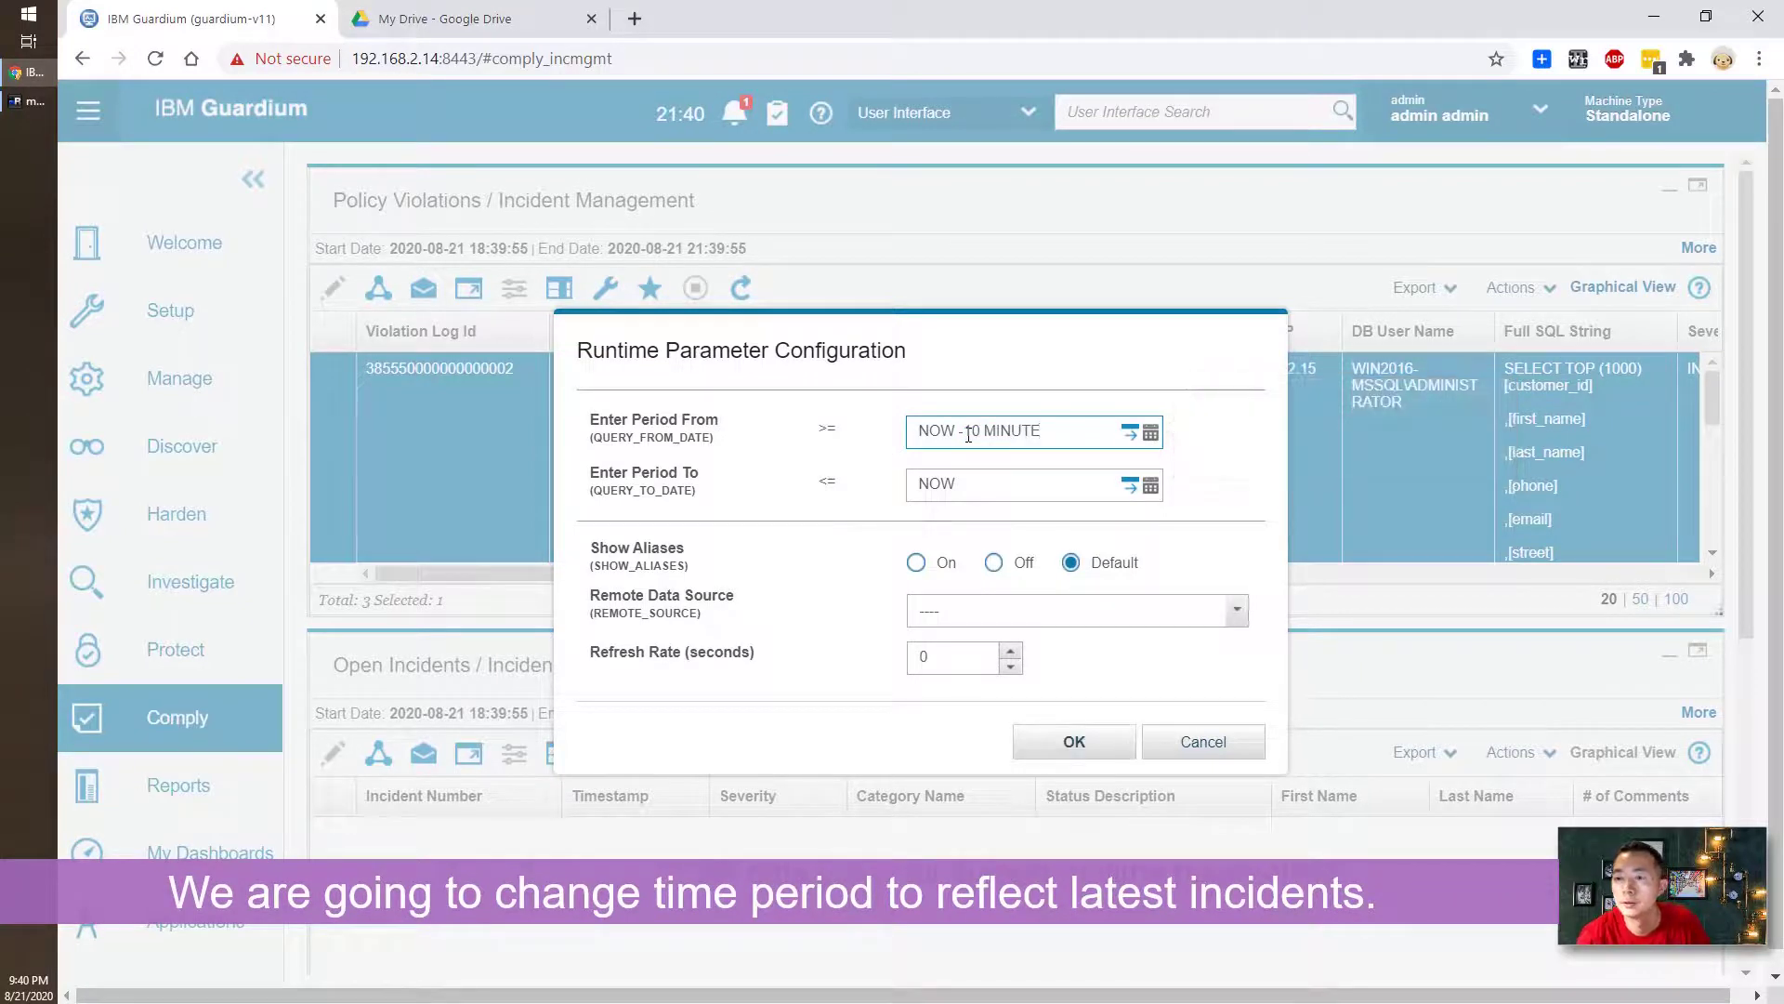
pyautogui.click(1060, 739)
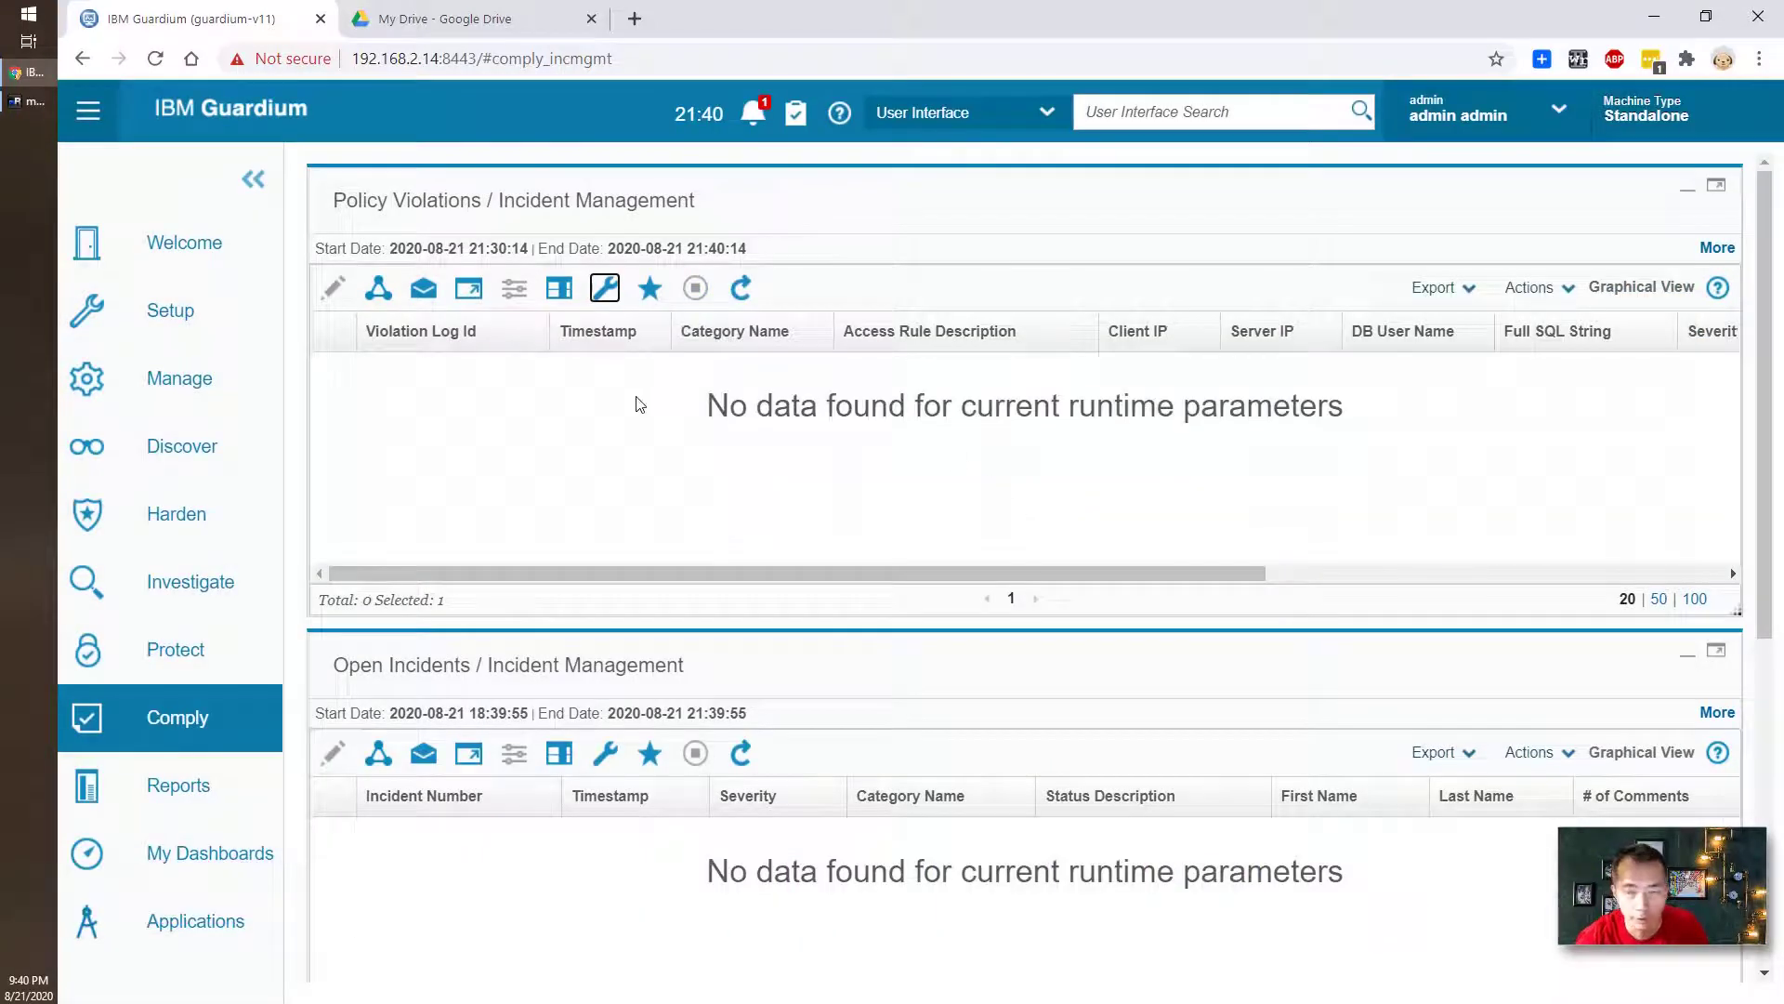
pyautogui.click(605, 290)
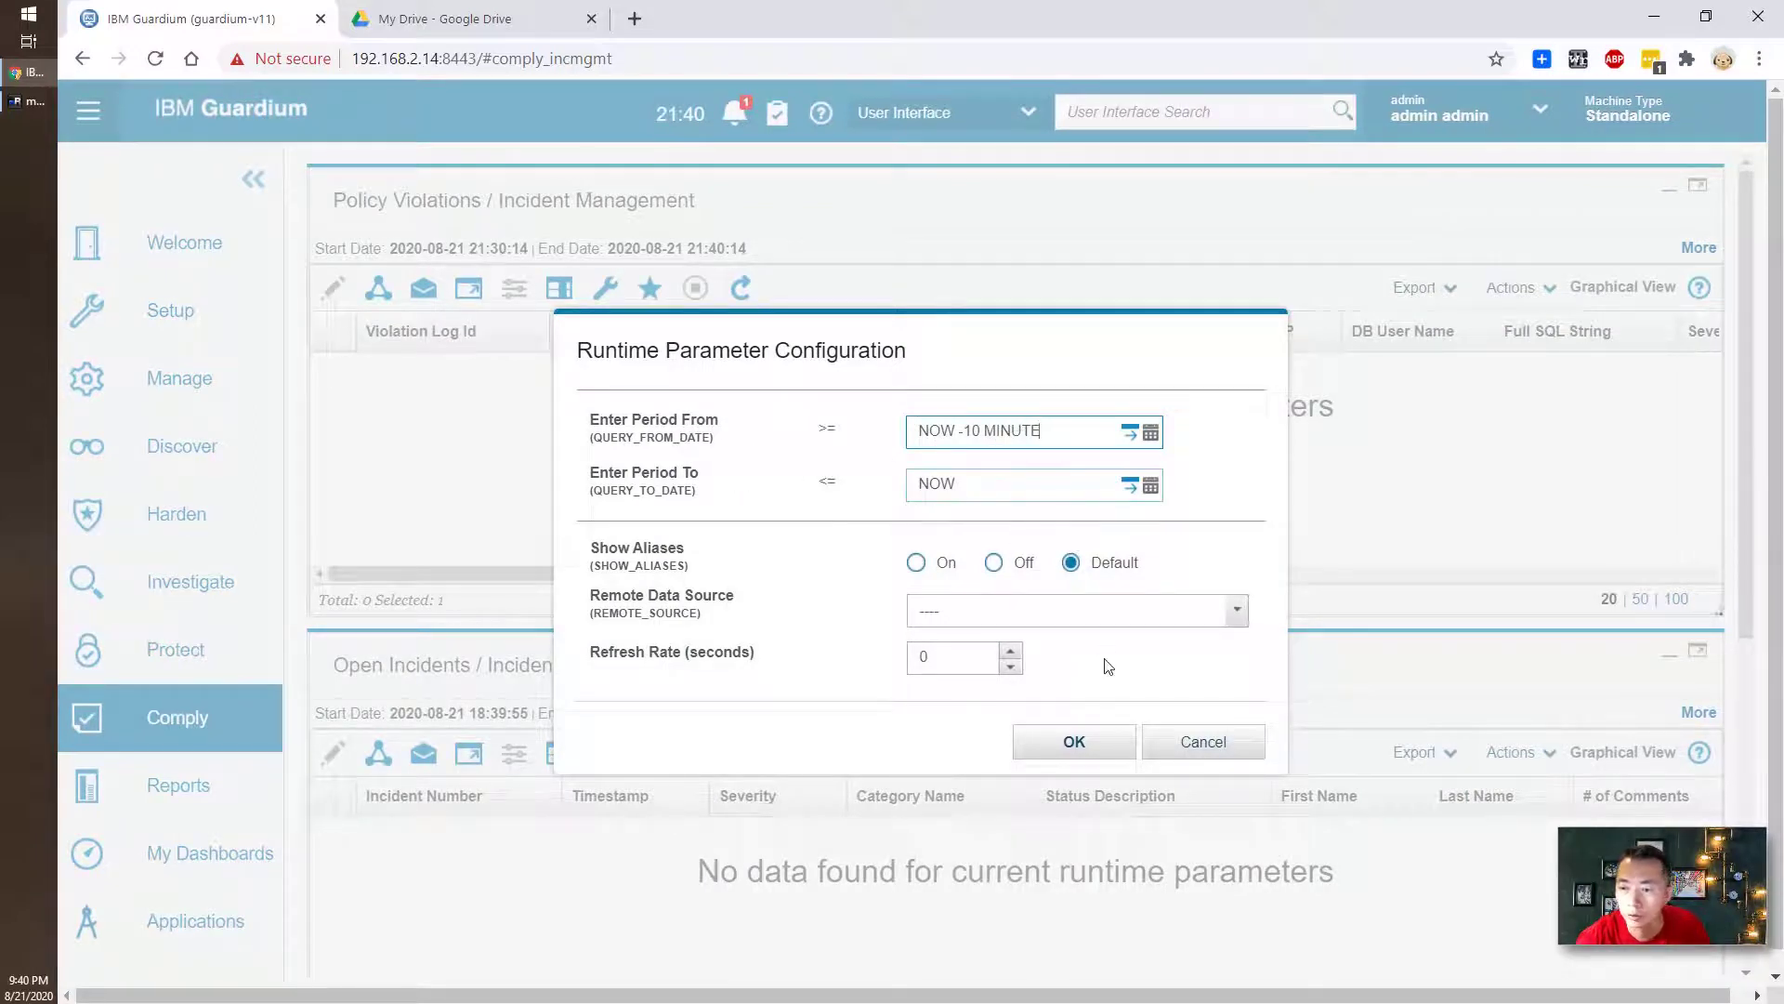
pyautogui.click(1107, 741)
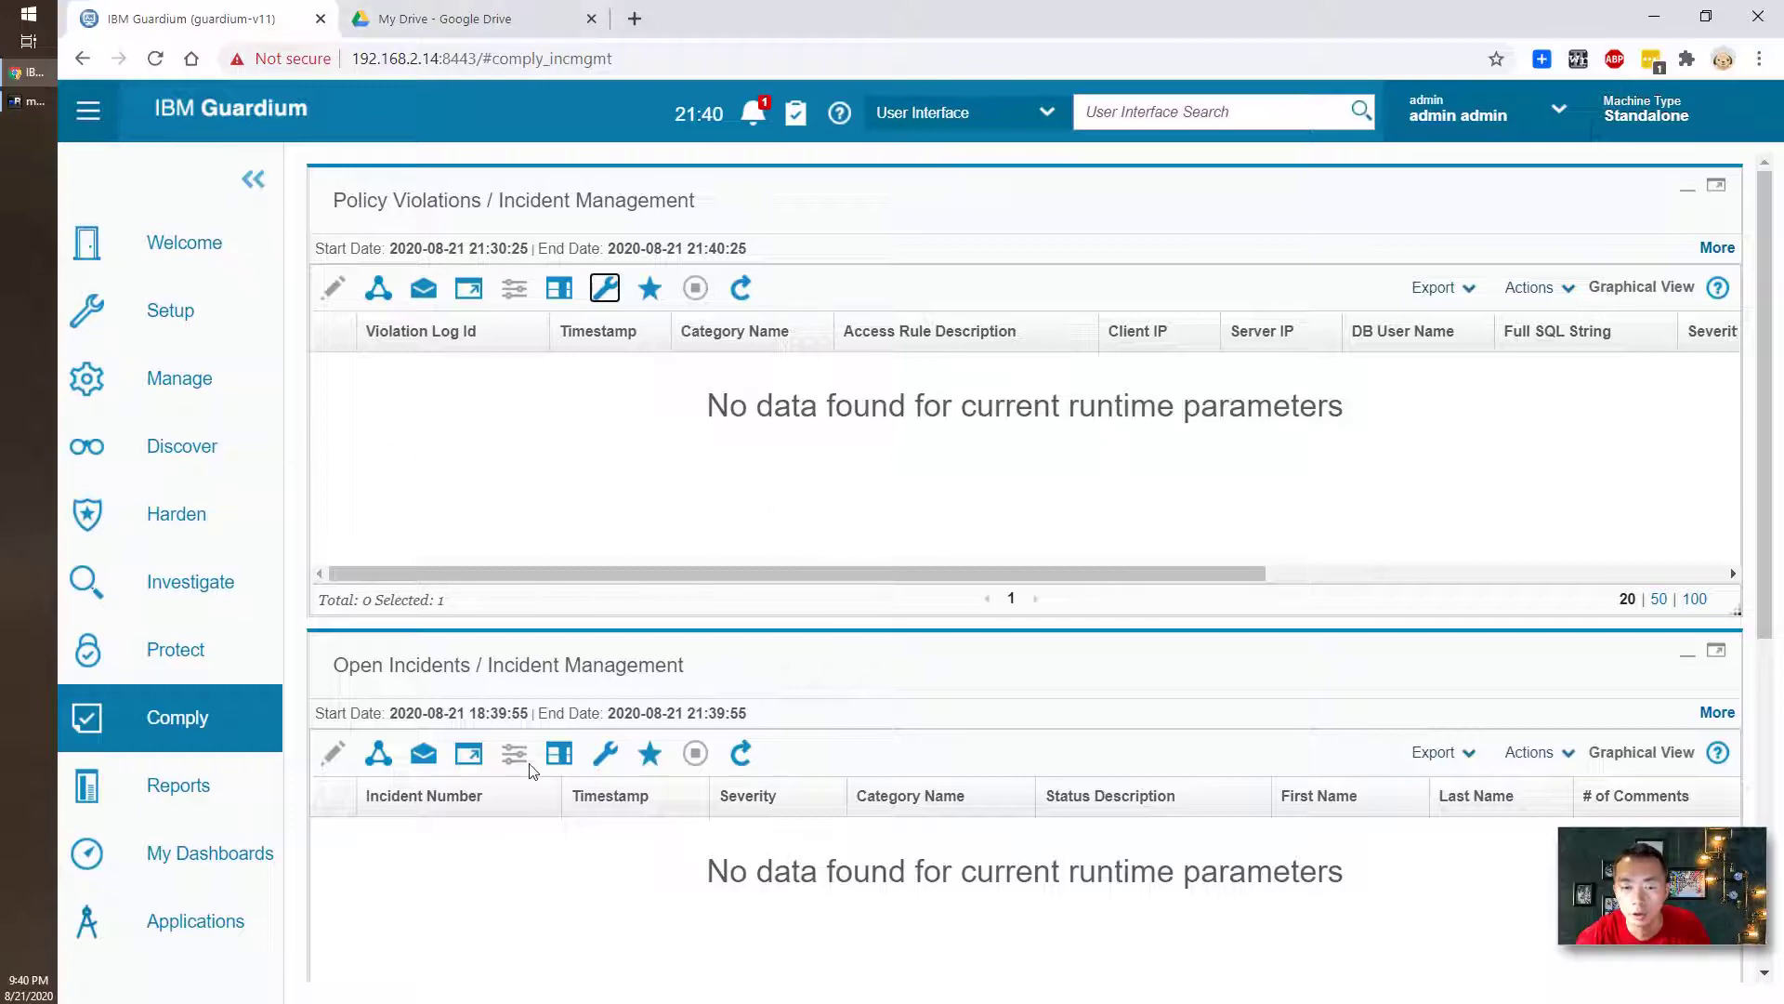
# Step: Switch to SQL Server Management Studio, change the query to "select * from sales.customers;" and execute it
pyautogui.click(26, 115)
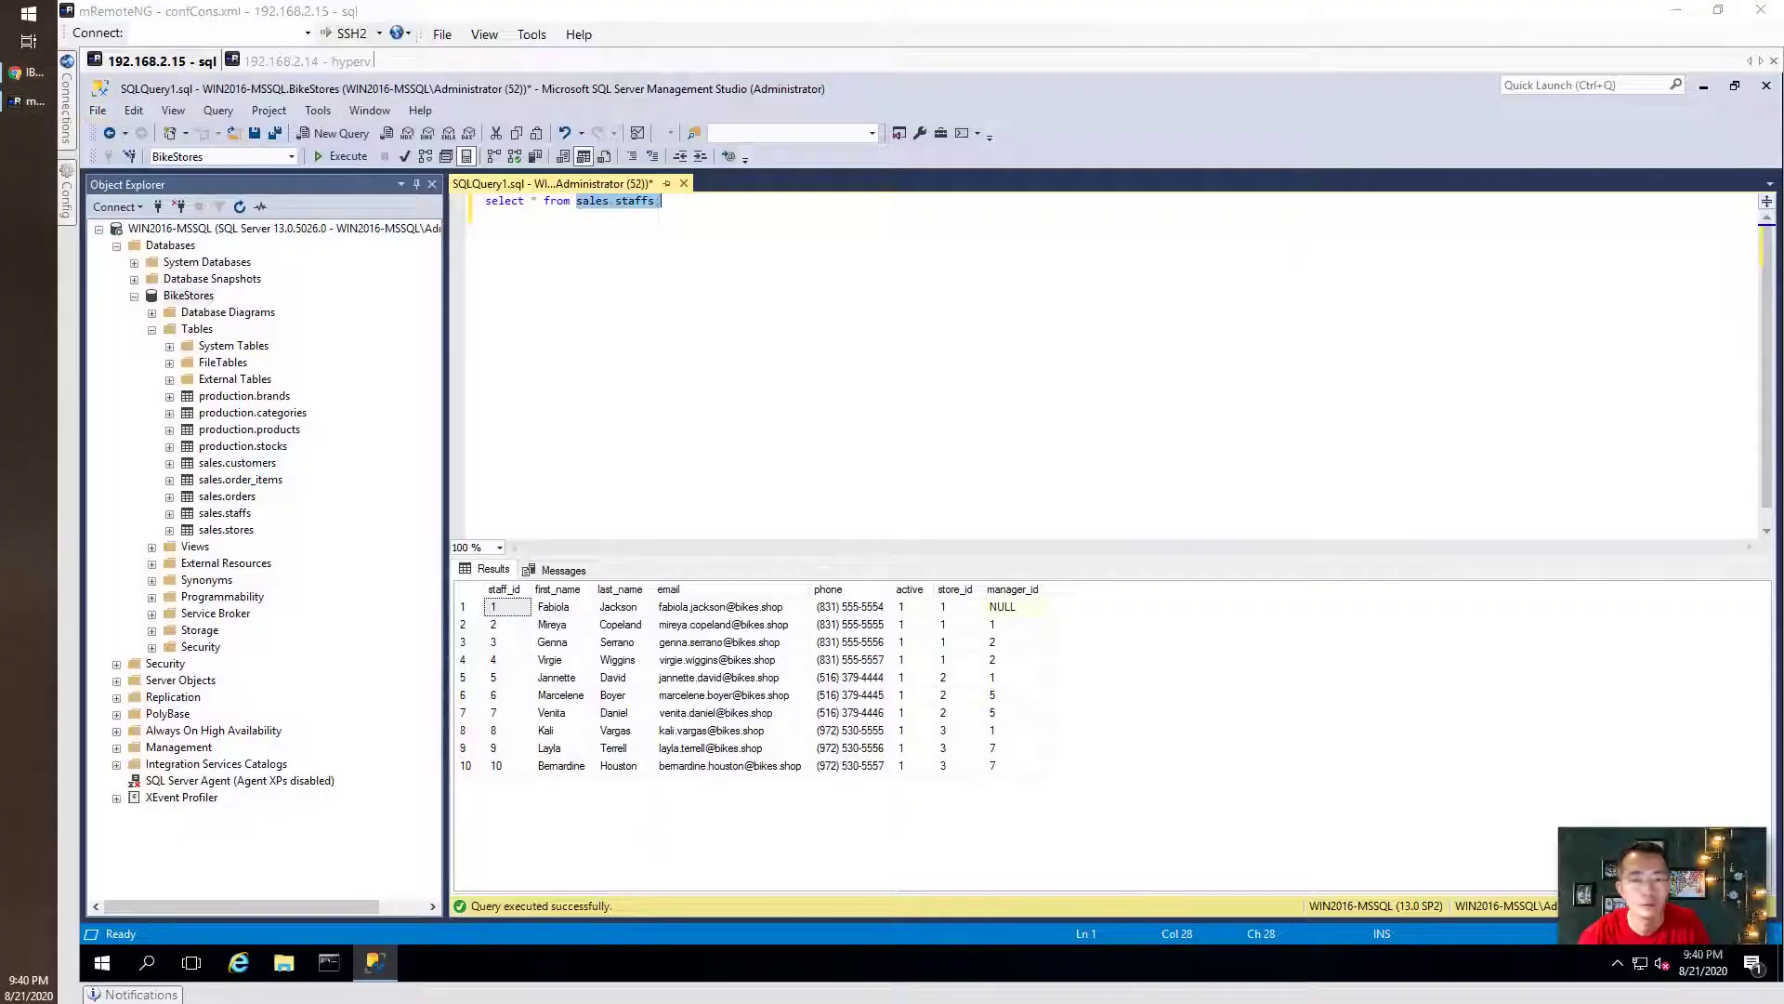
pyautogui.click(645, 390)
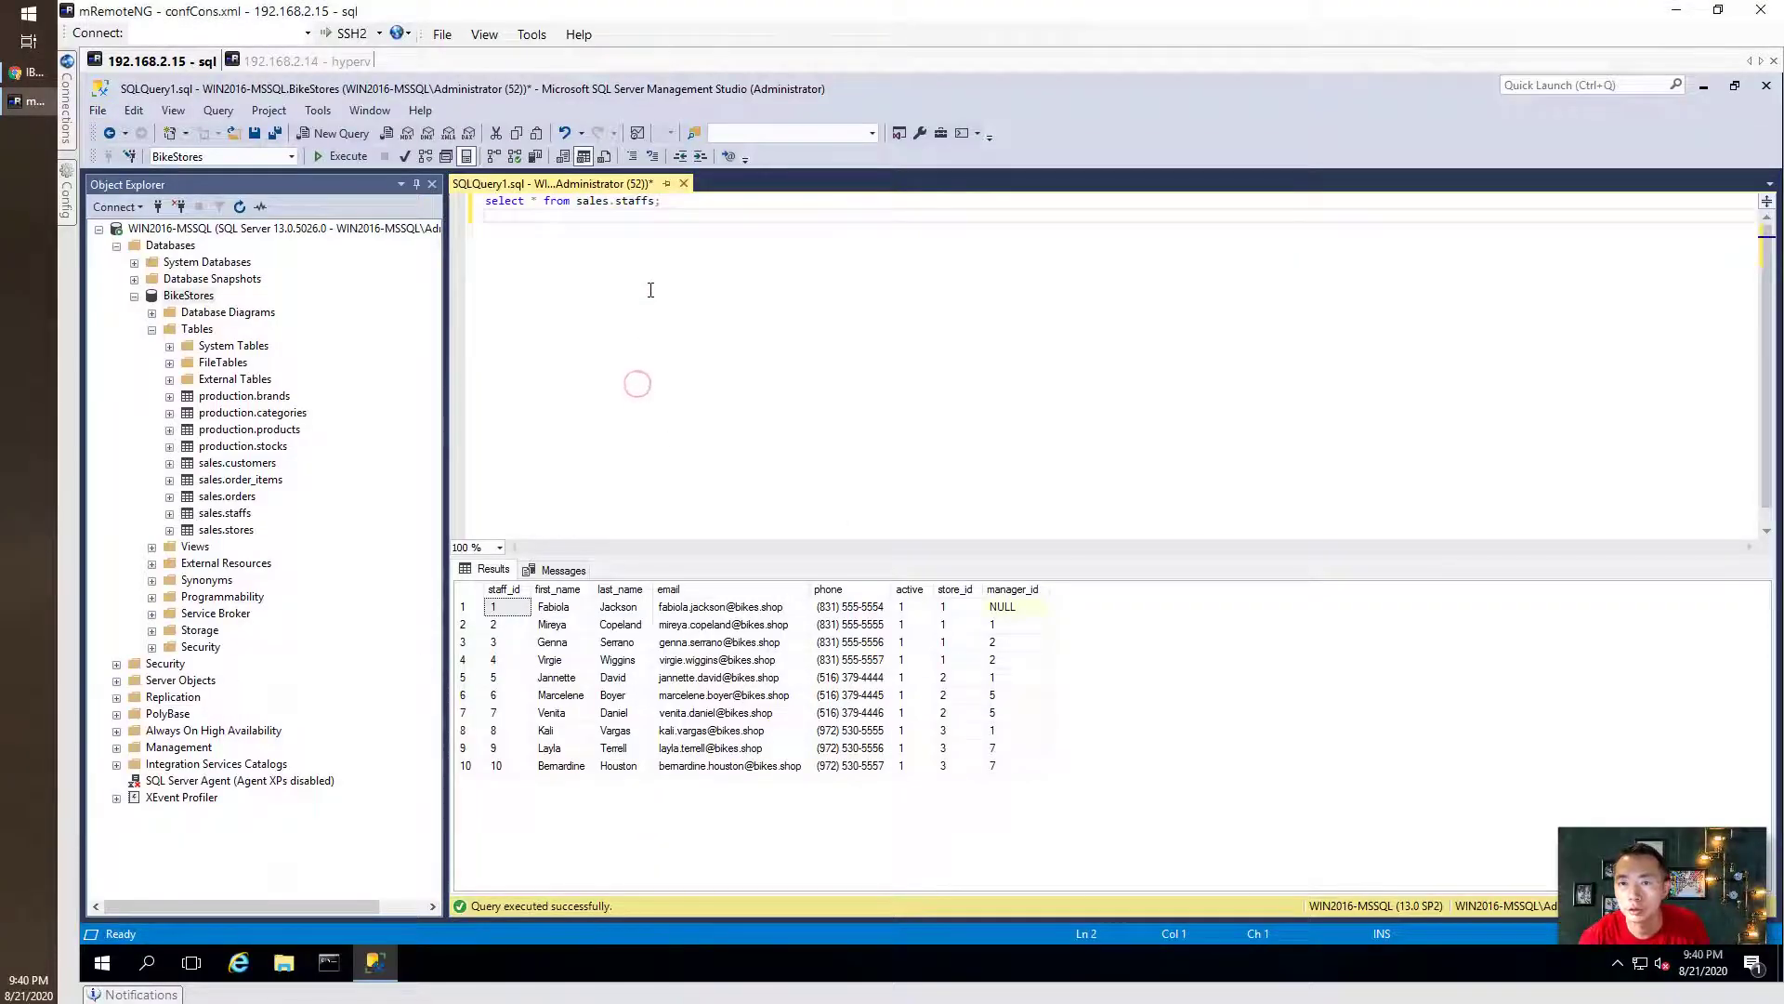
pyautogui.click(660, 201)
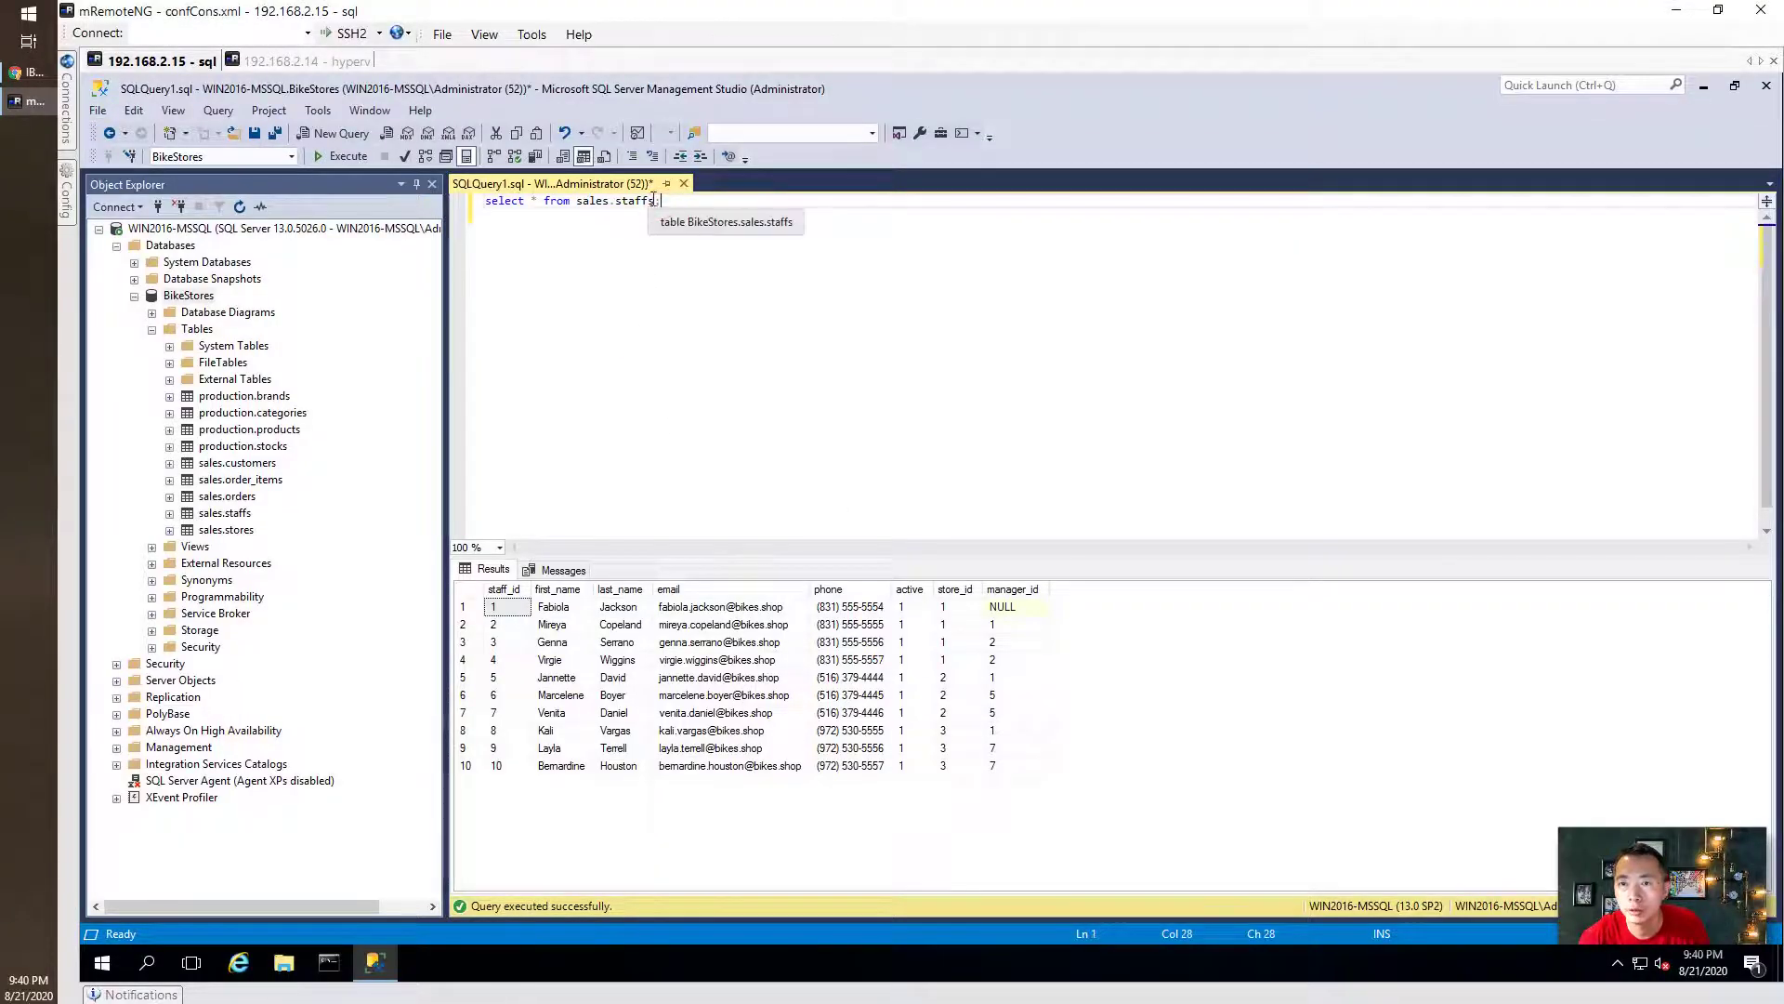
pyautogui.moveTo(653, 200); pyautogui.dragTo(616, 199)
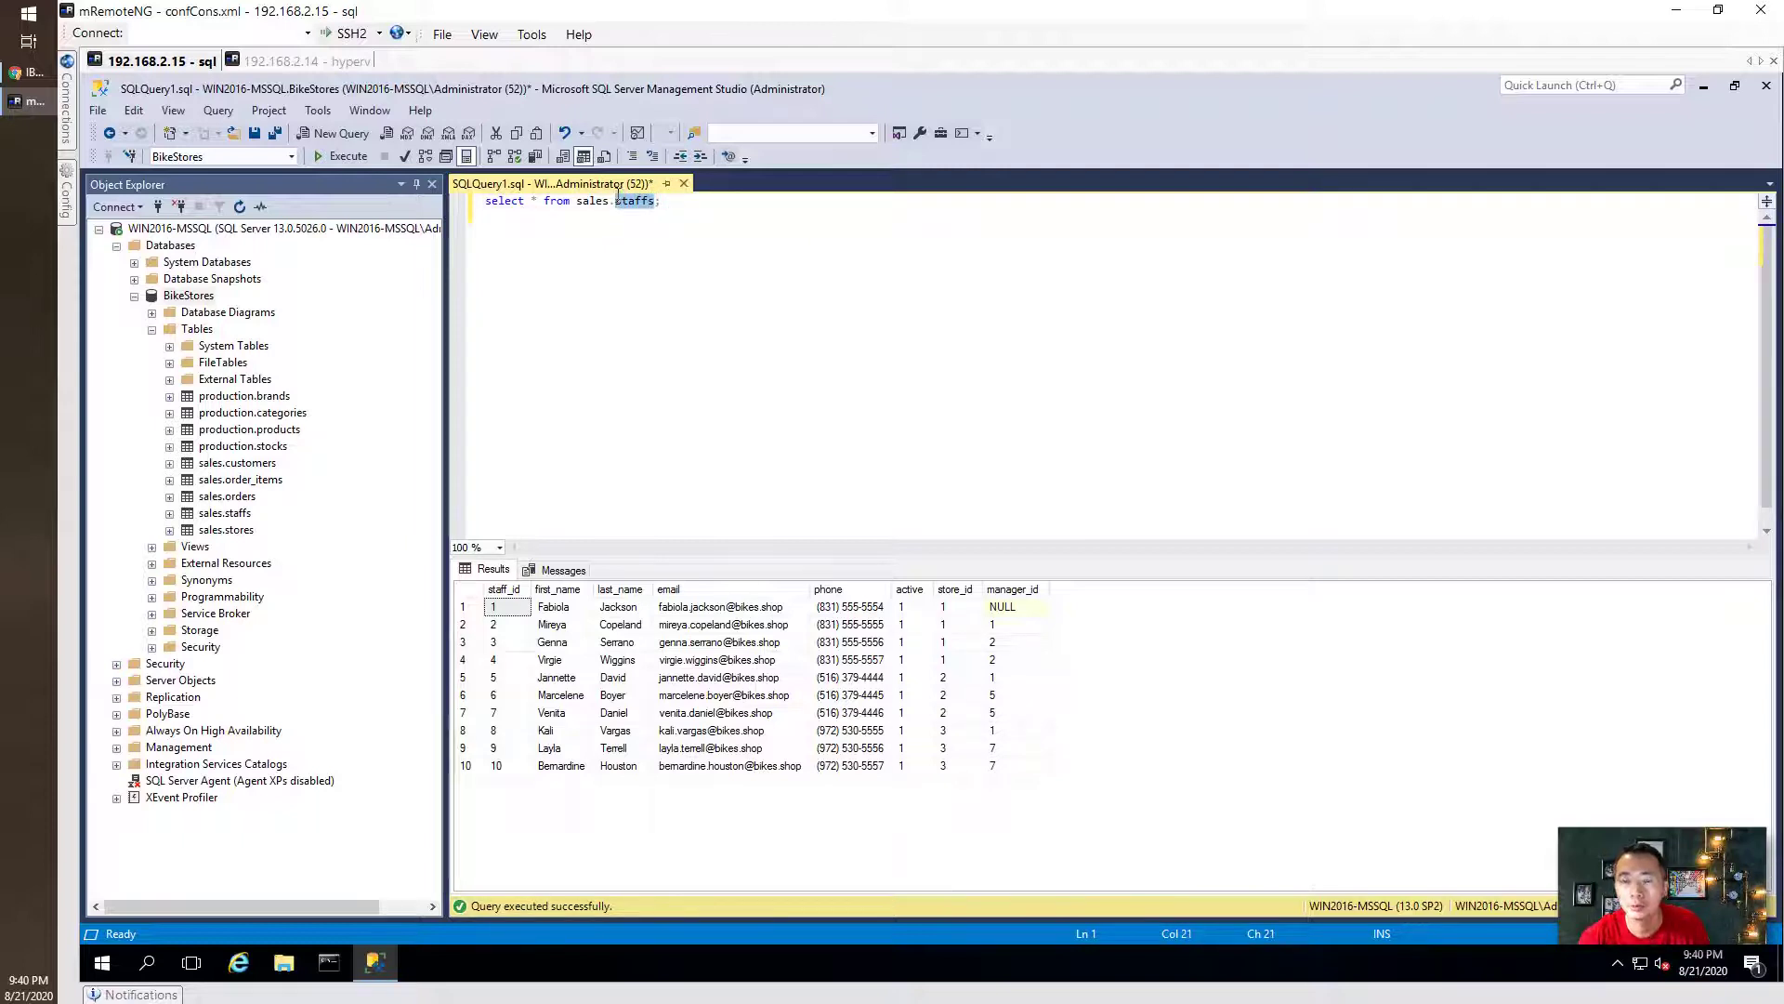
pyautogui.write('custom')
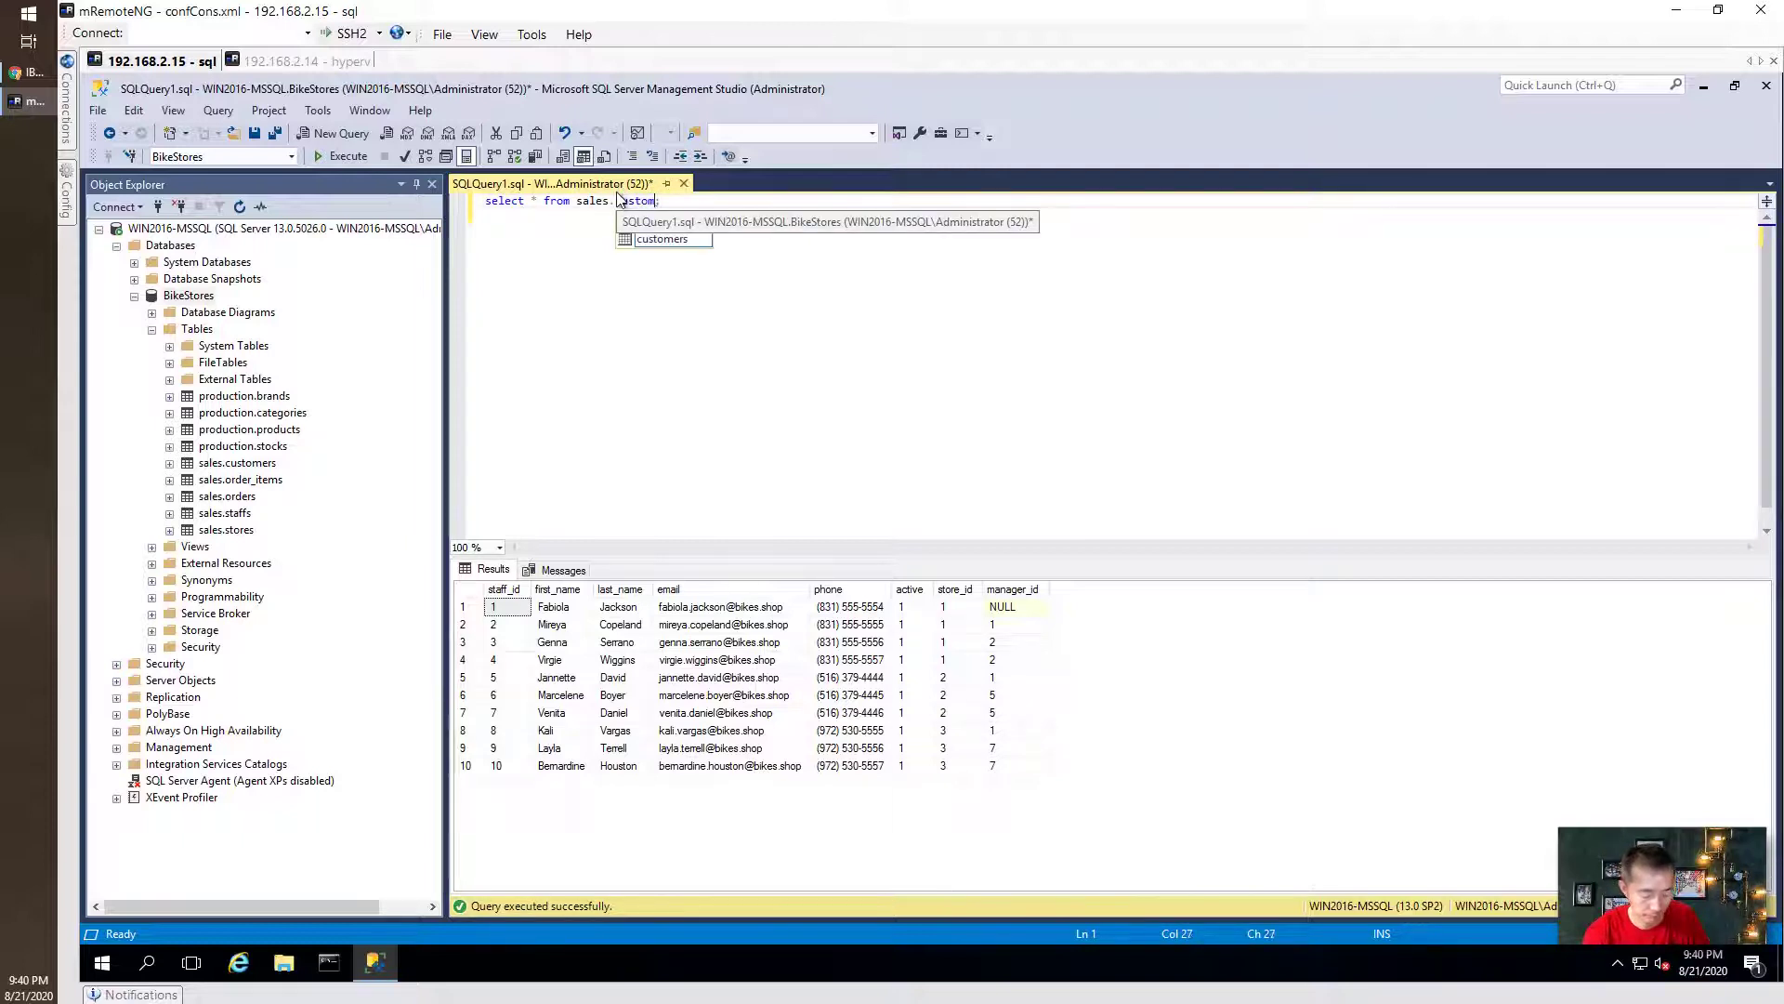
pyautogui.write('ers')
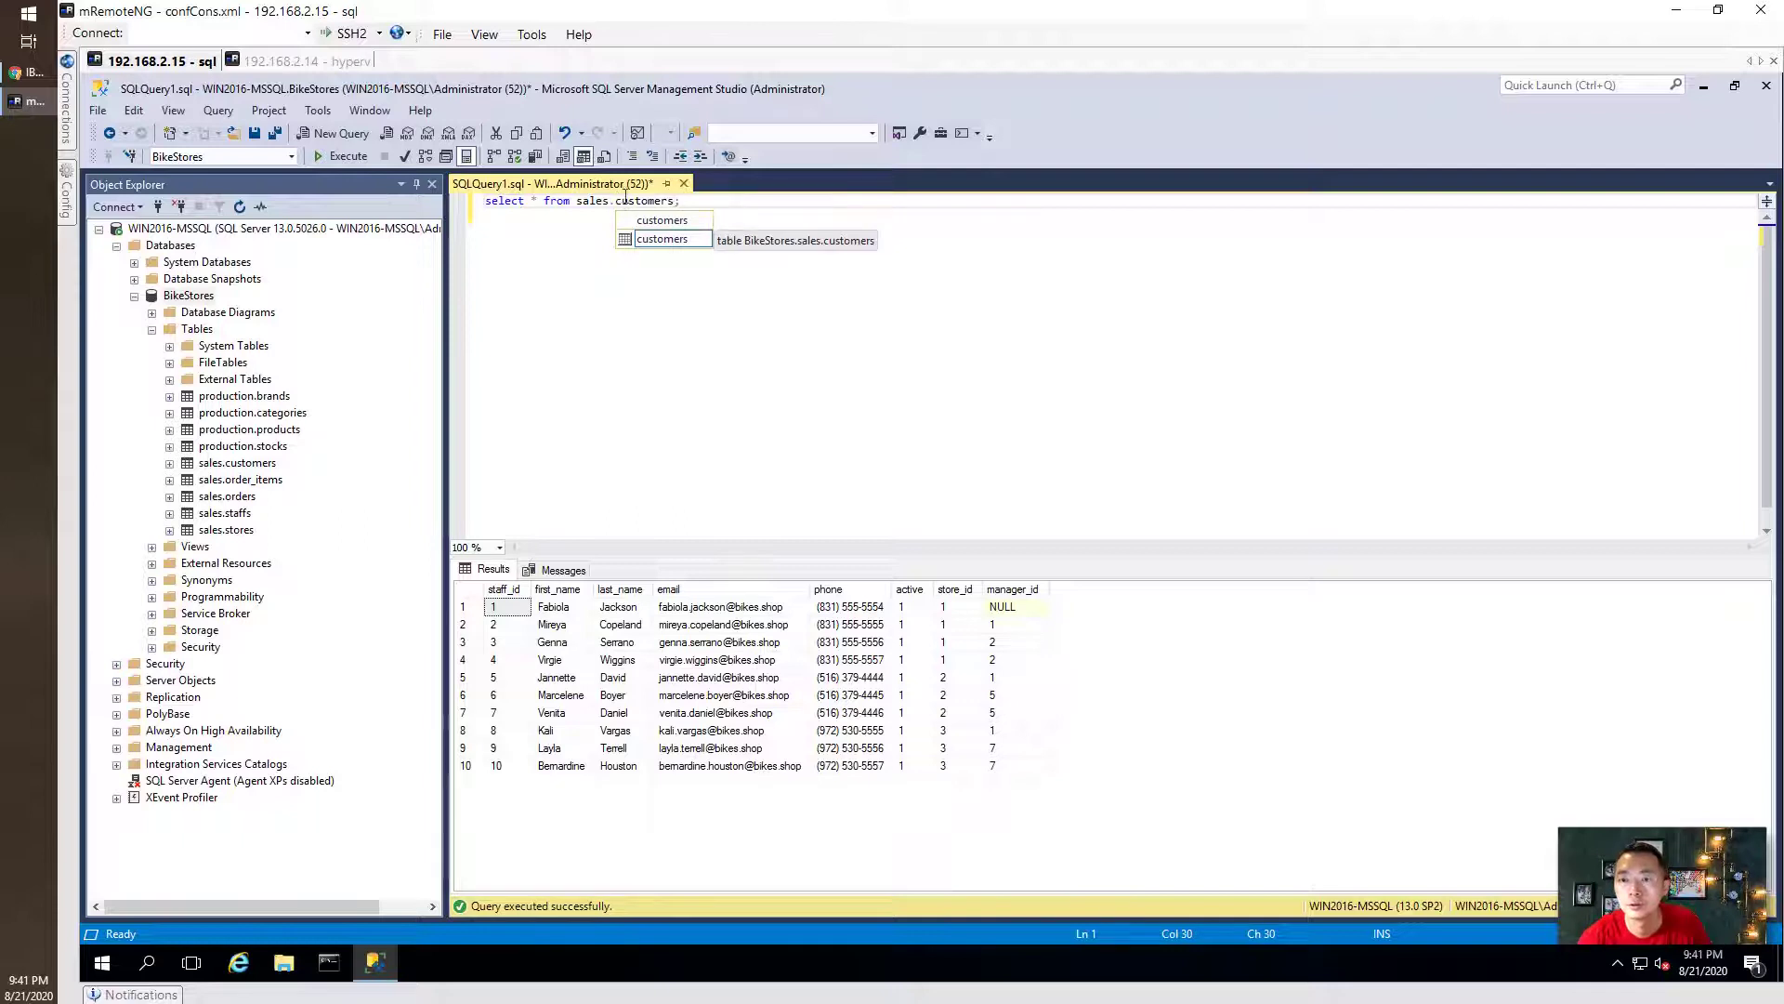
pyautogui.click(662, 223)
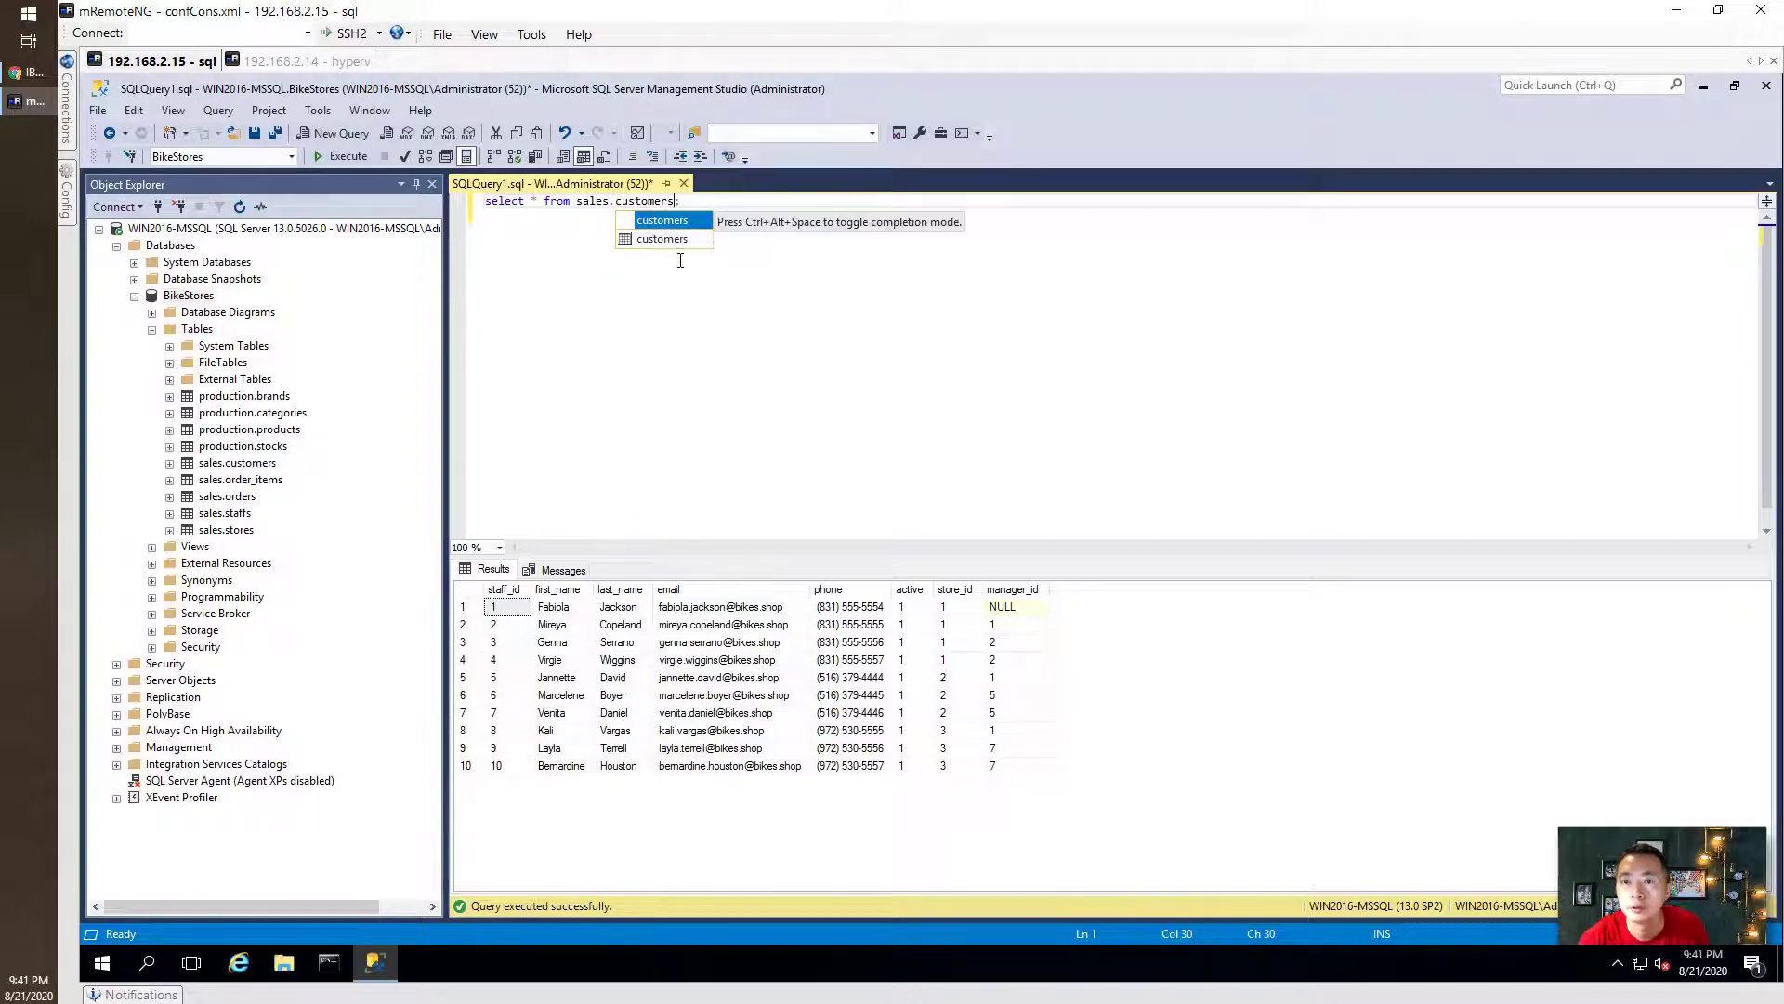
pyautogui.press('End')
pyautogui.press('Return')
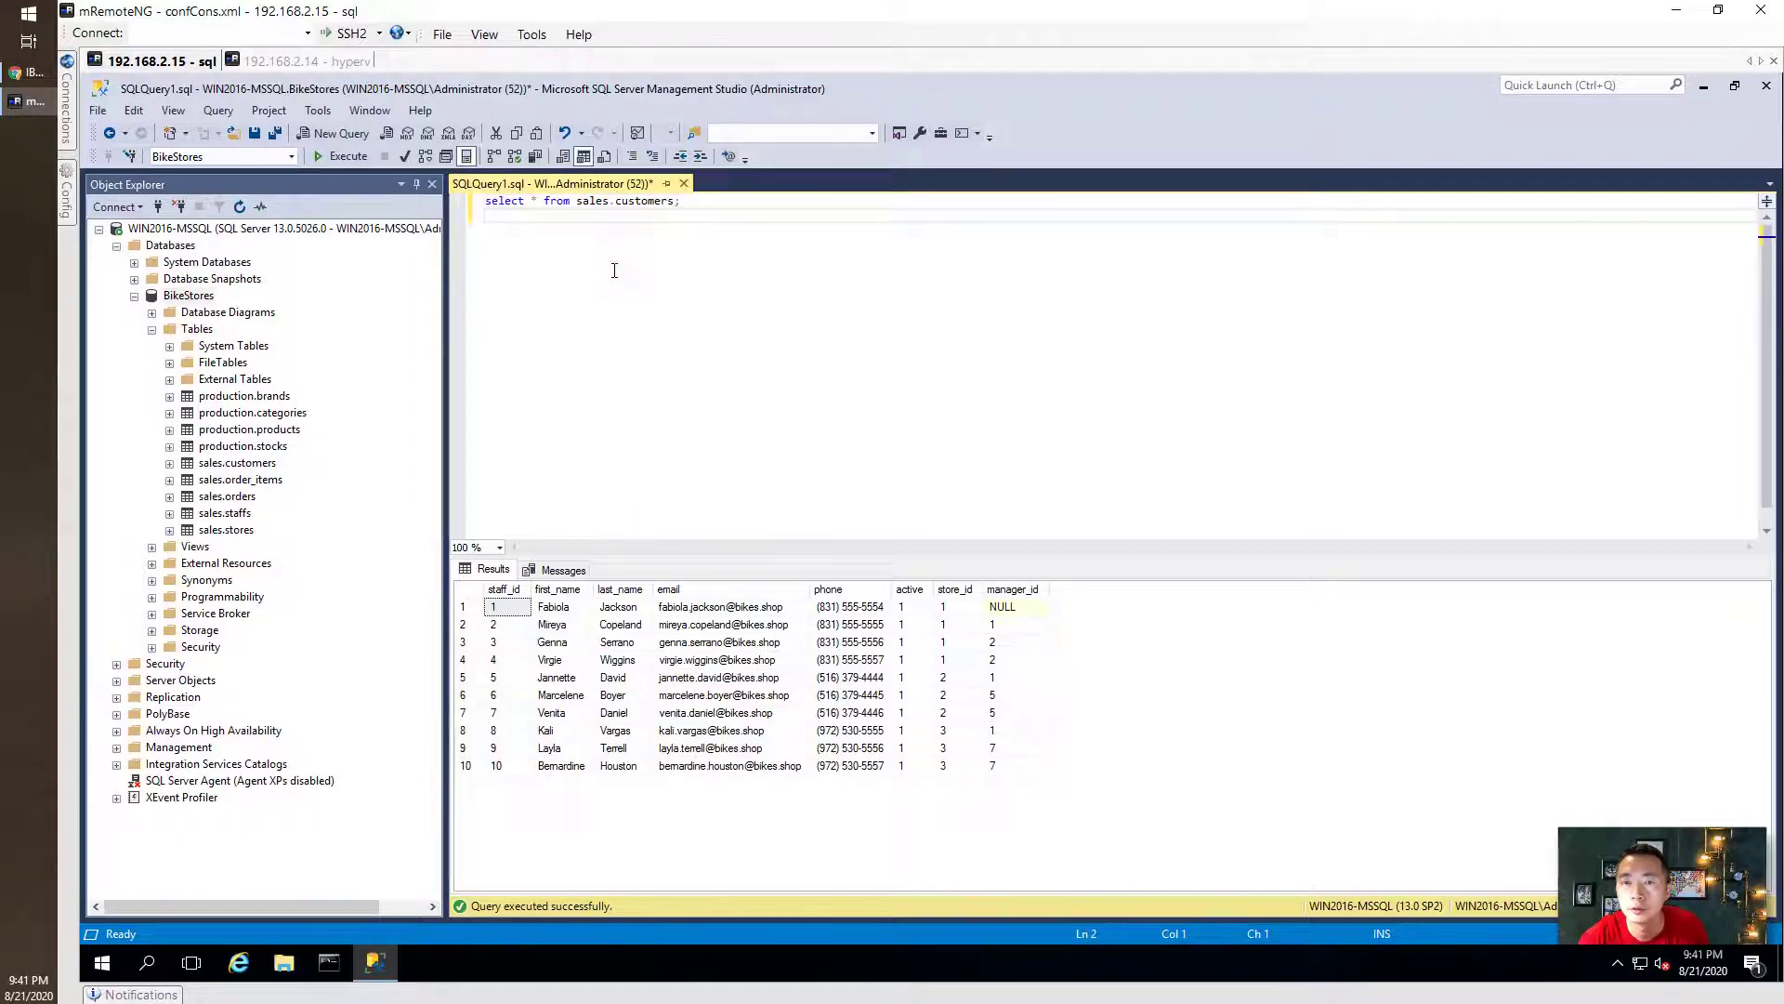
pyautogui.click(344, 156)
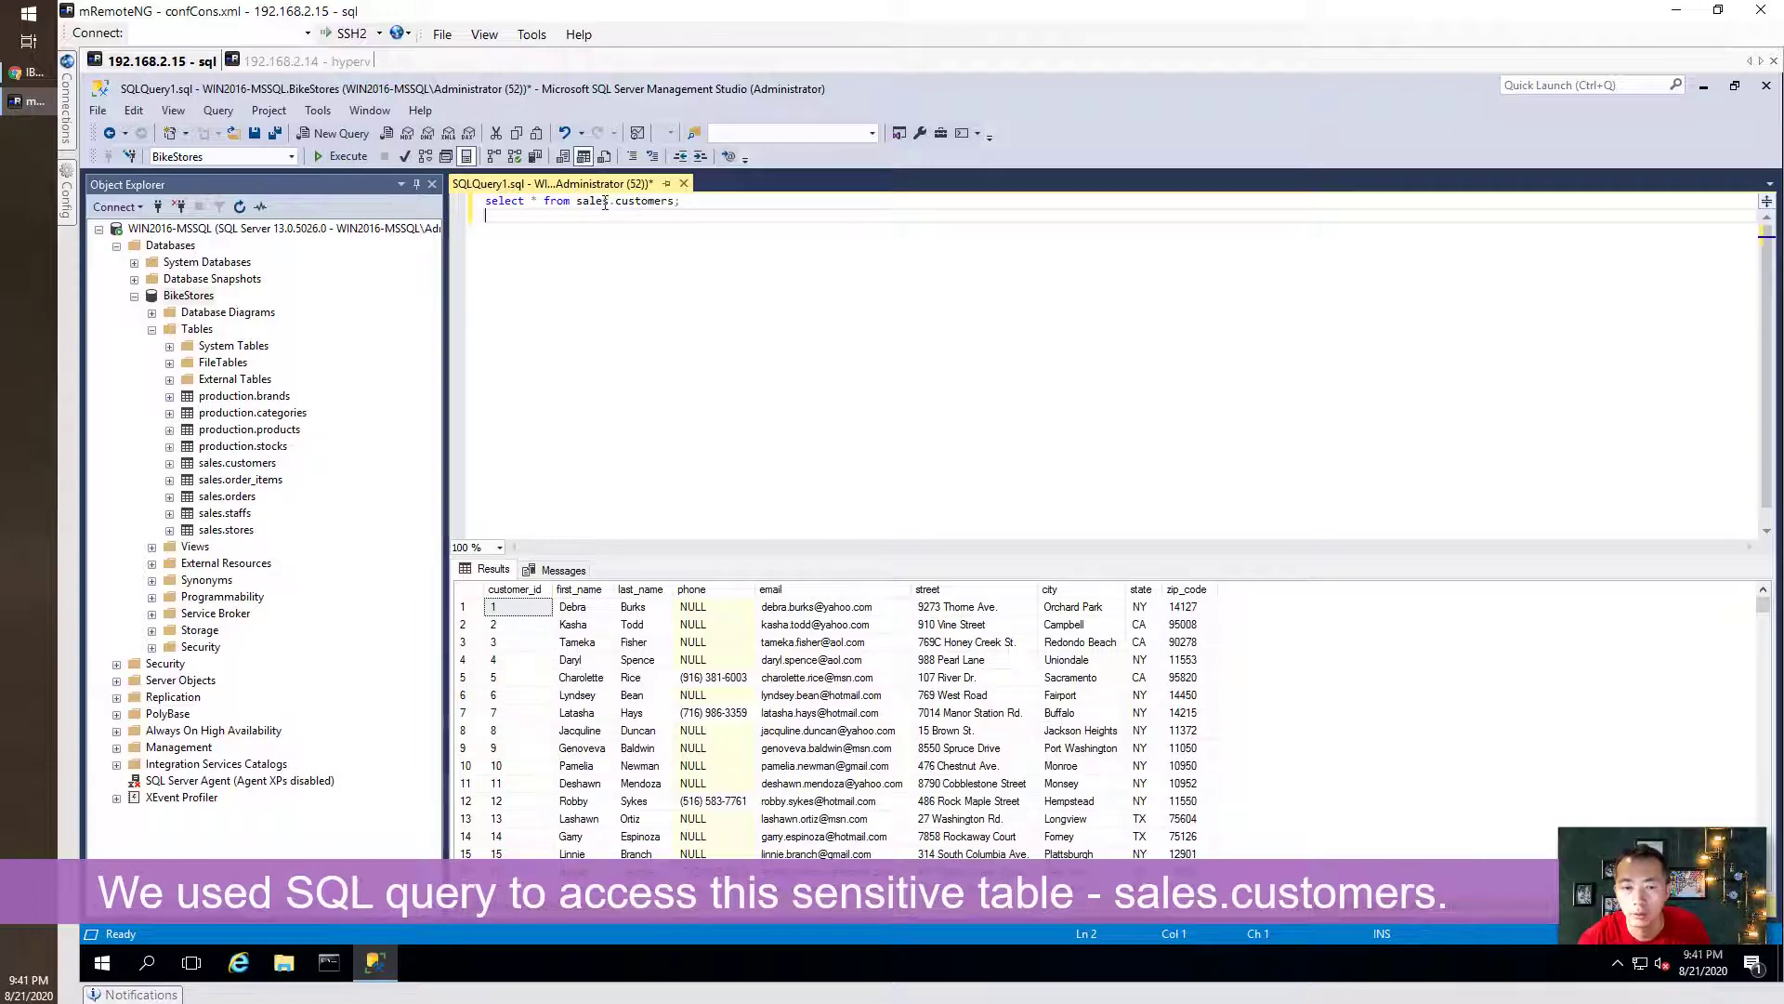
# Step: Switch to IBM Guardium, refresh Policy Violations and examine the logged violation's rule description, database user, SQL string, severity and remaining columns
pyautogui.click(35, 74)
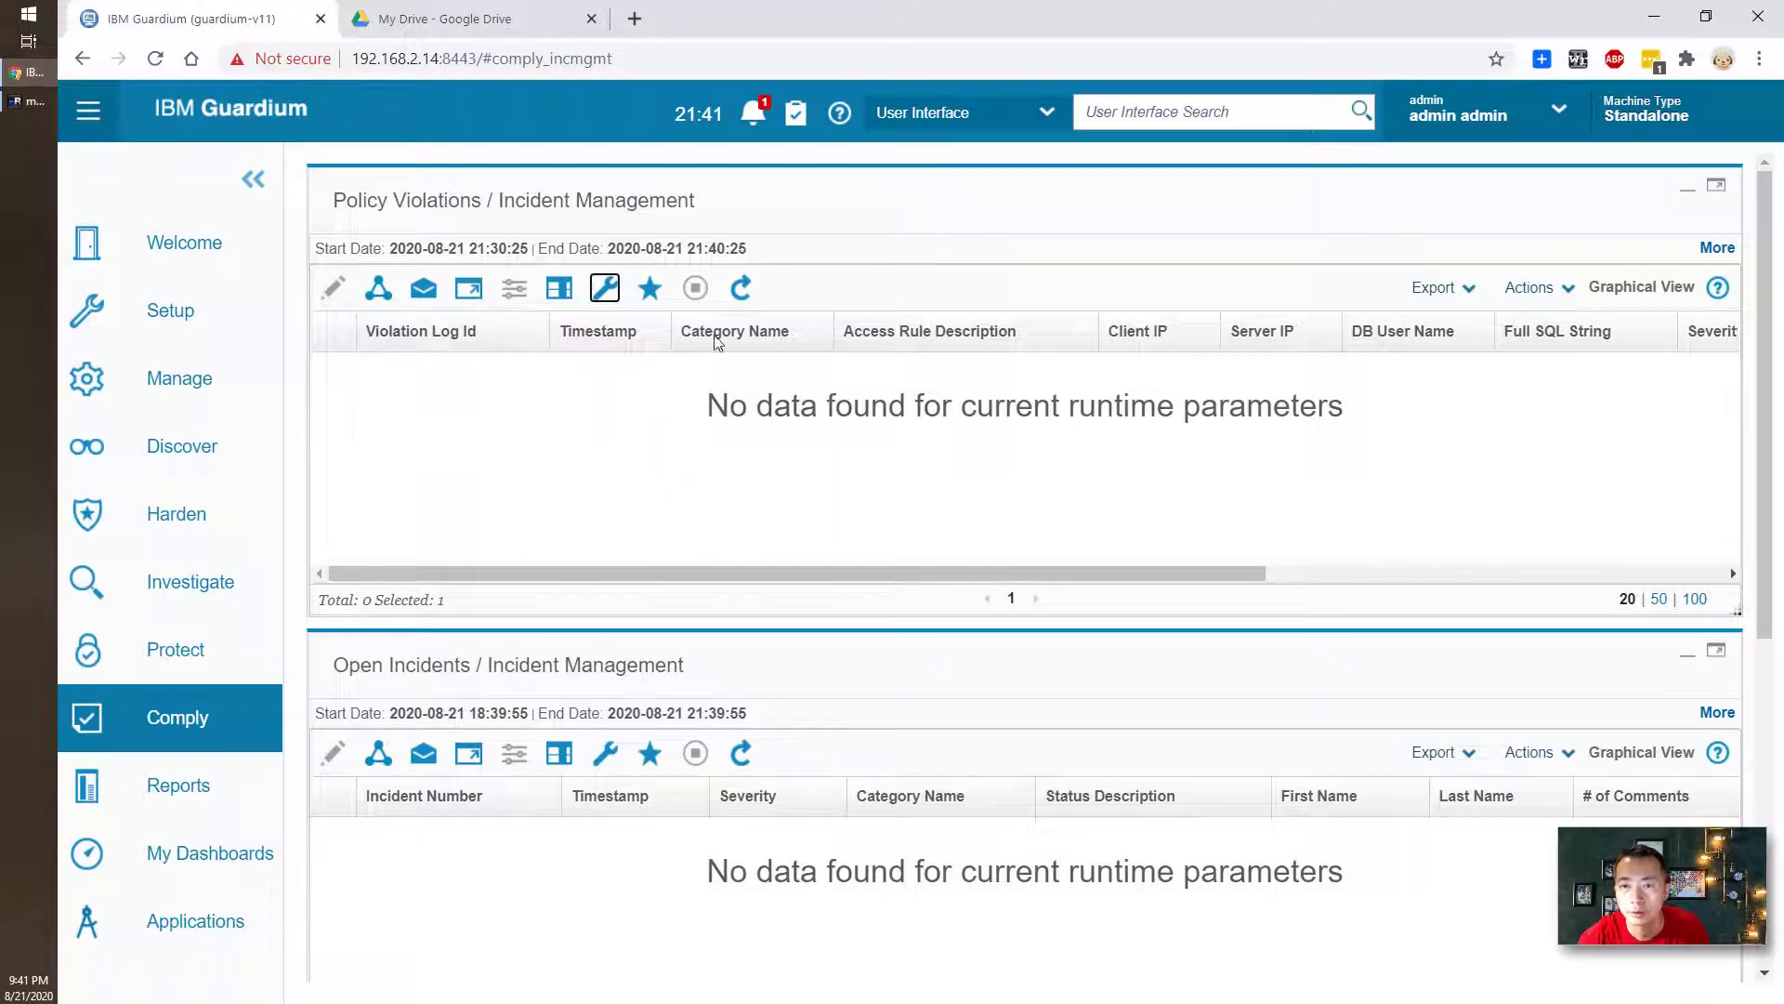
pyautogui.click(742, 288)
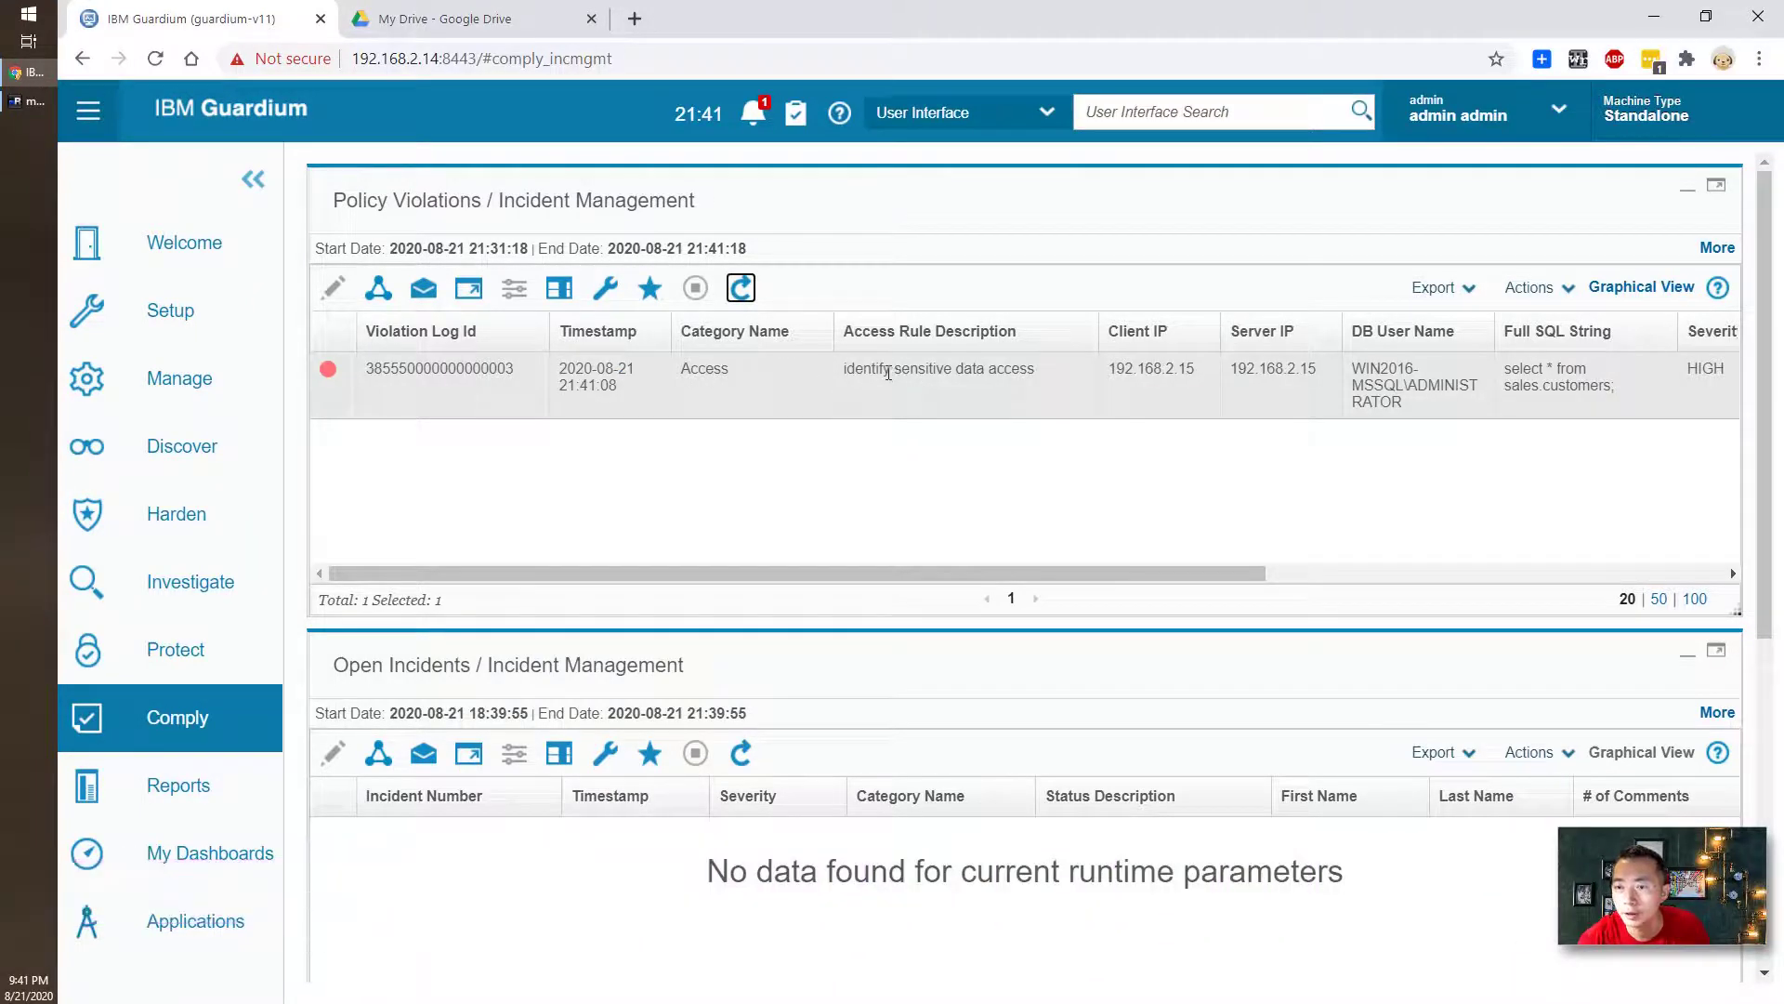
pyautogui.moveTo(887, 372); pyautogui.dragTo(1050, 375)
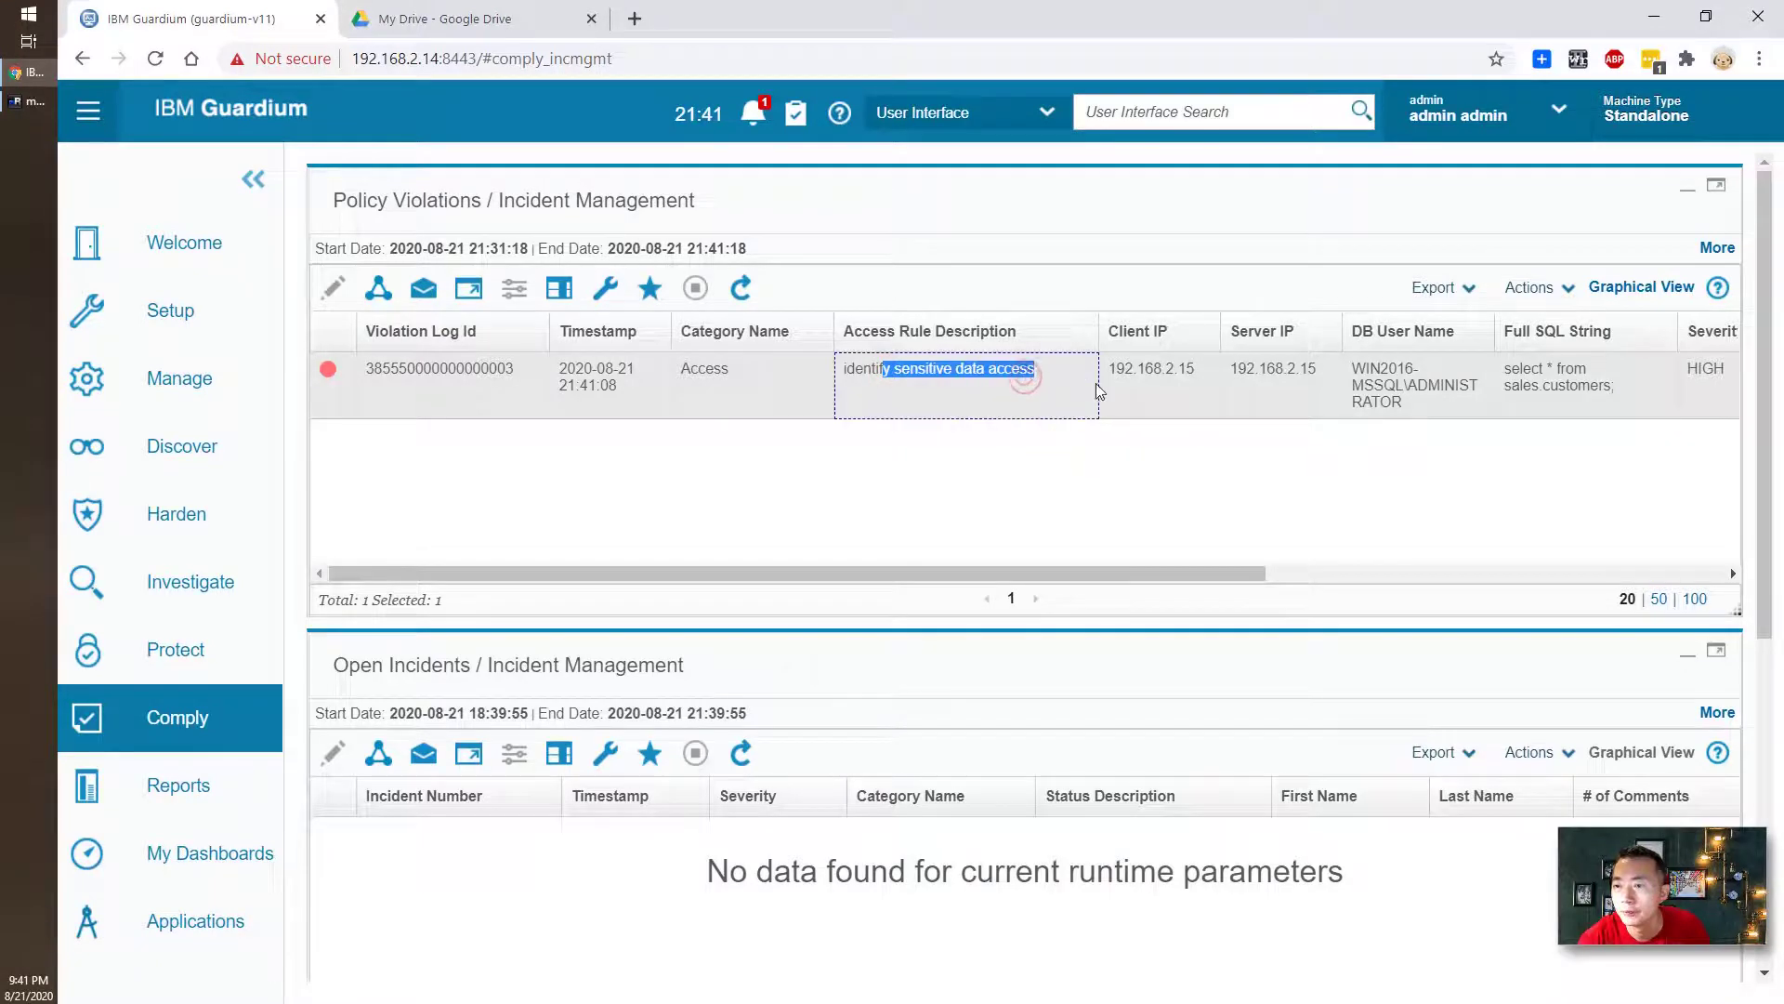
pyautogui.click(1405, 383)
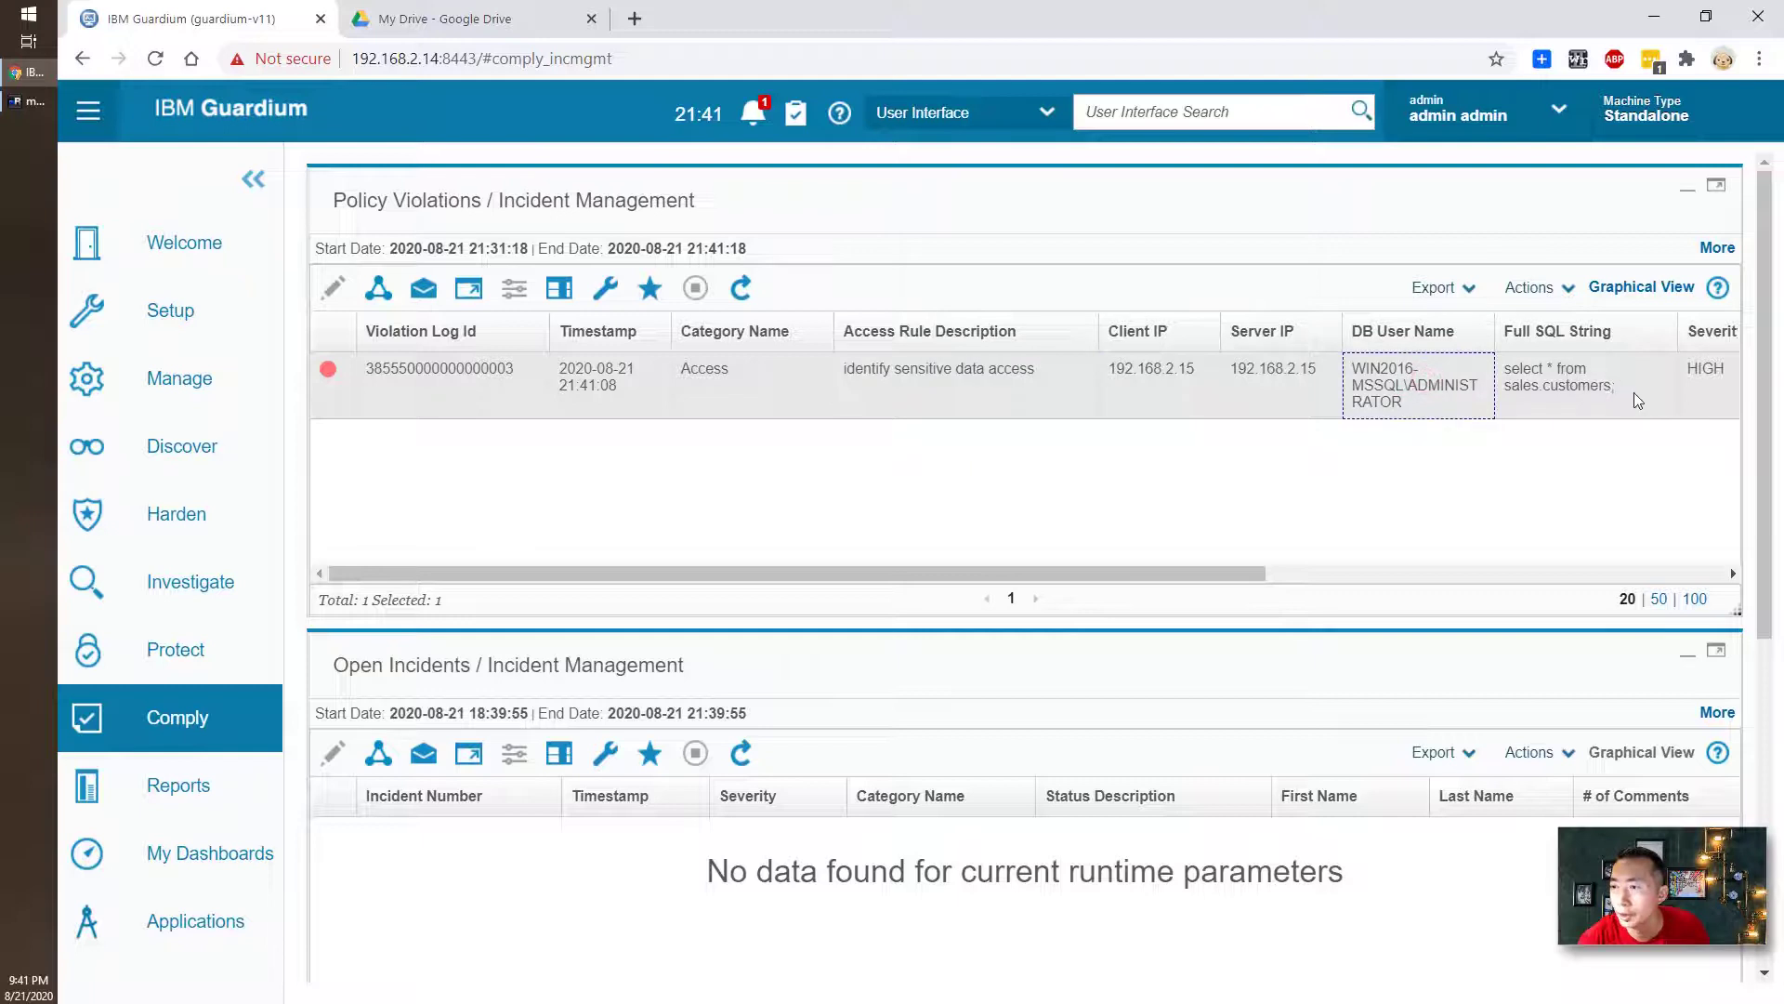
pyautogui.moveTo(1633, 392); pyautogui.dragTo(1500, 398)
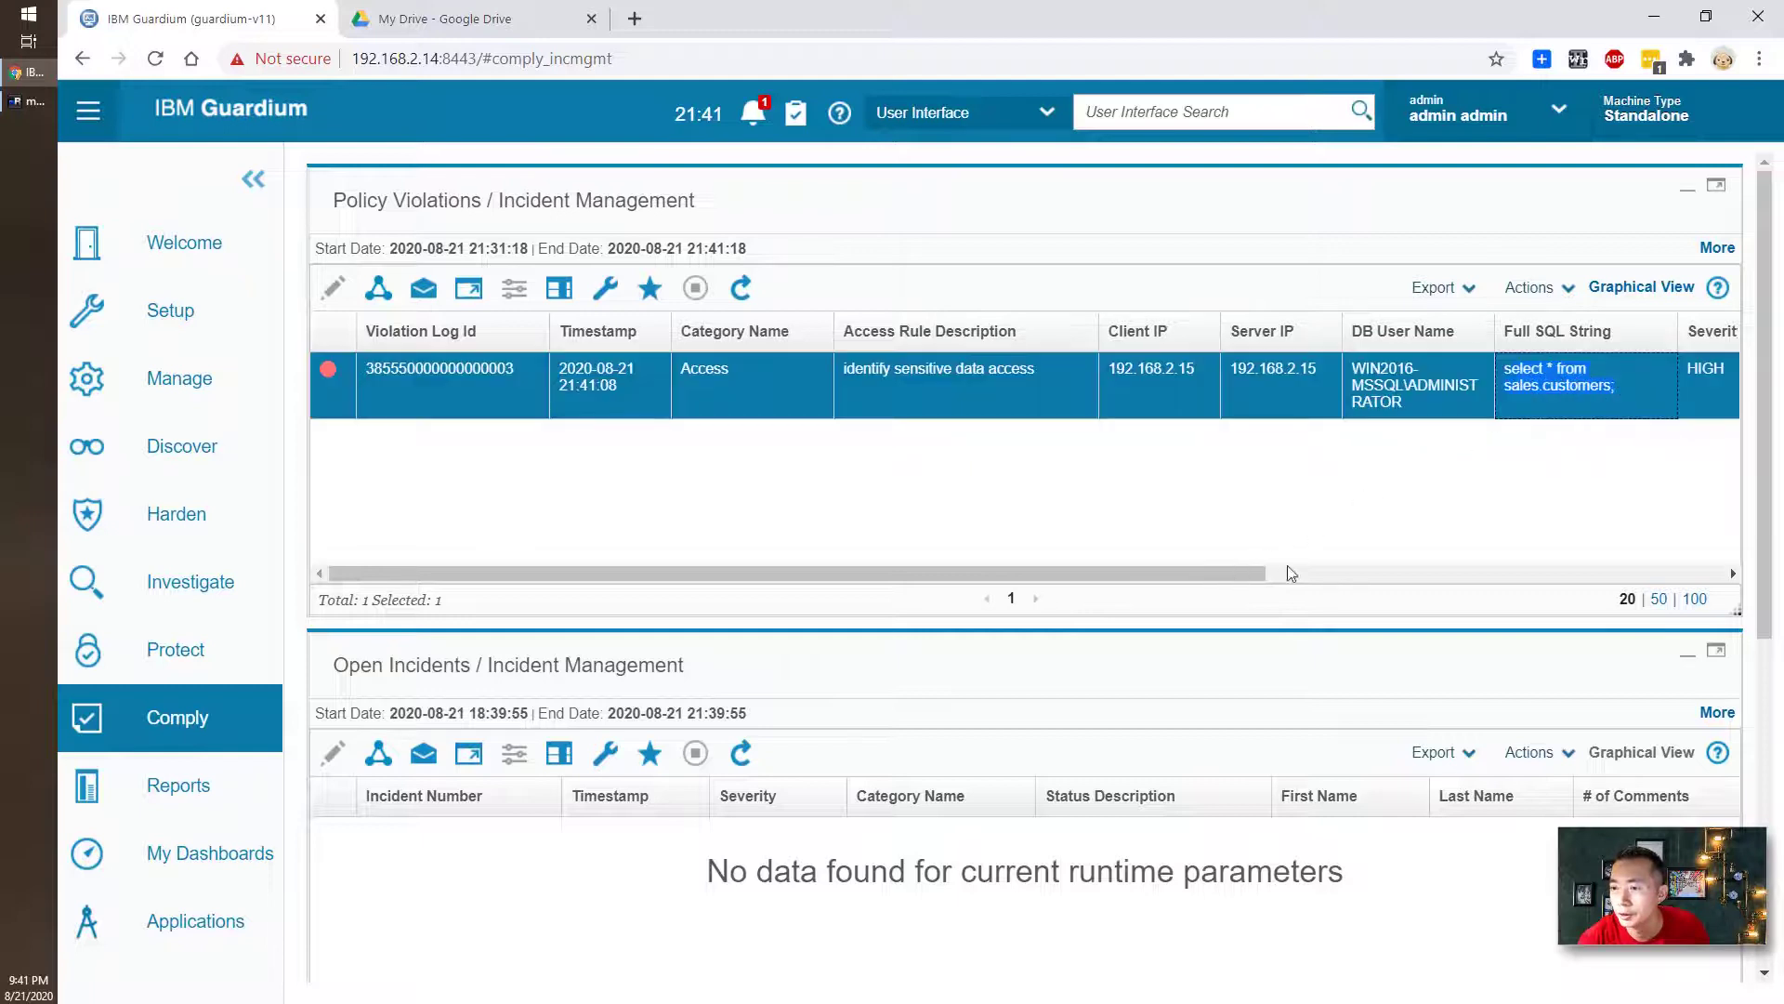
pyautogui.hscroll(5, 1288, 572)
pyautogui.click(1340, 431)
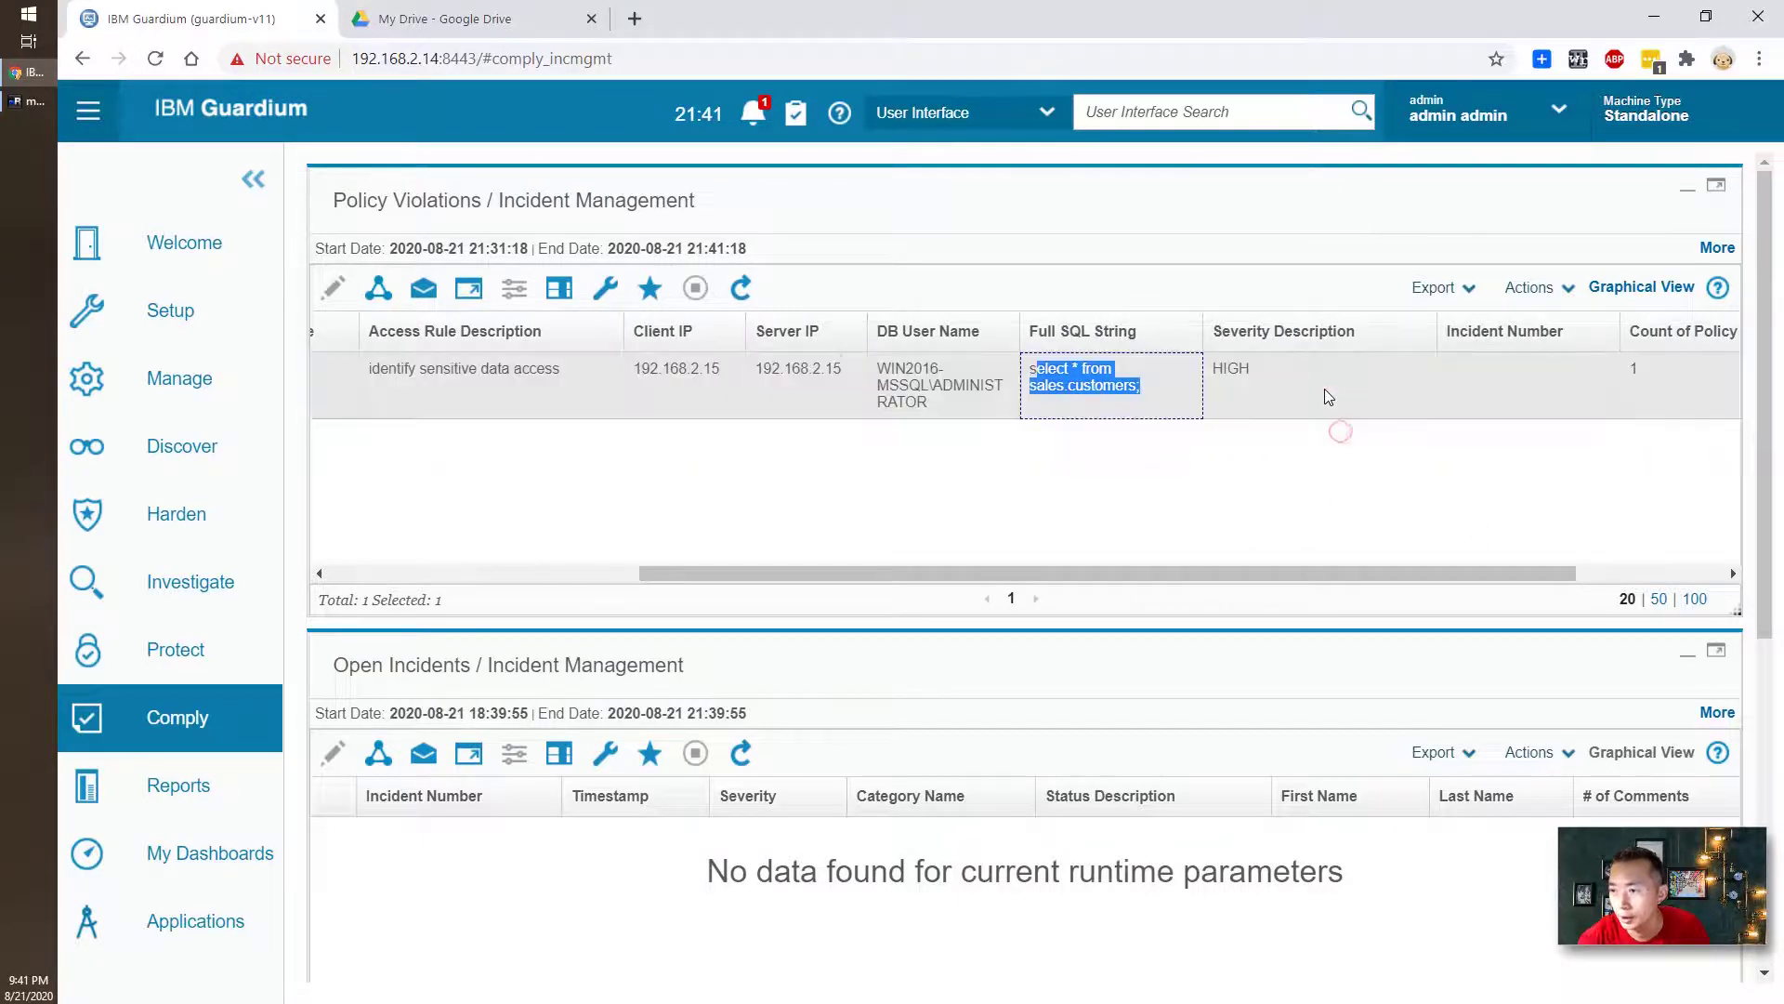
pyautogui.click(1324, 388)
pyautogui.click(1613, 572)
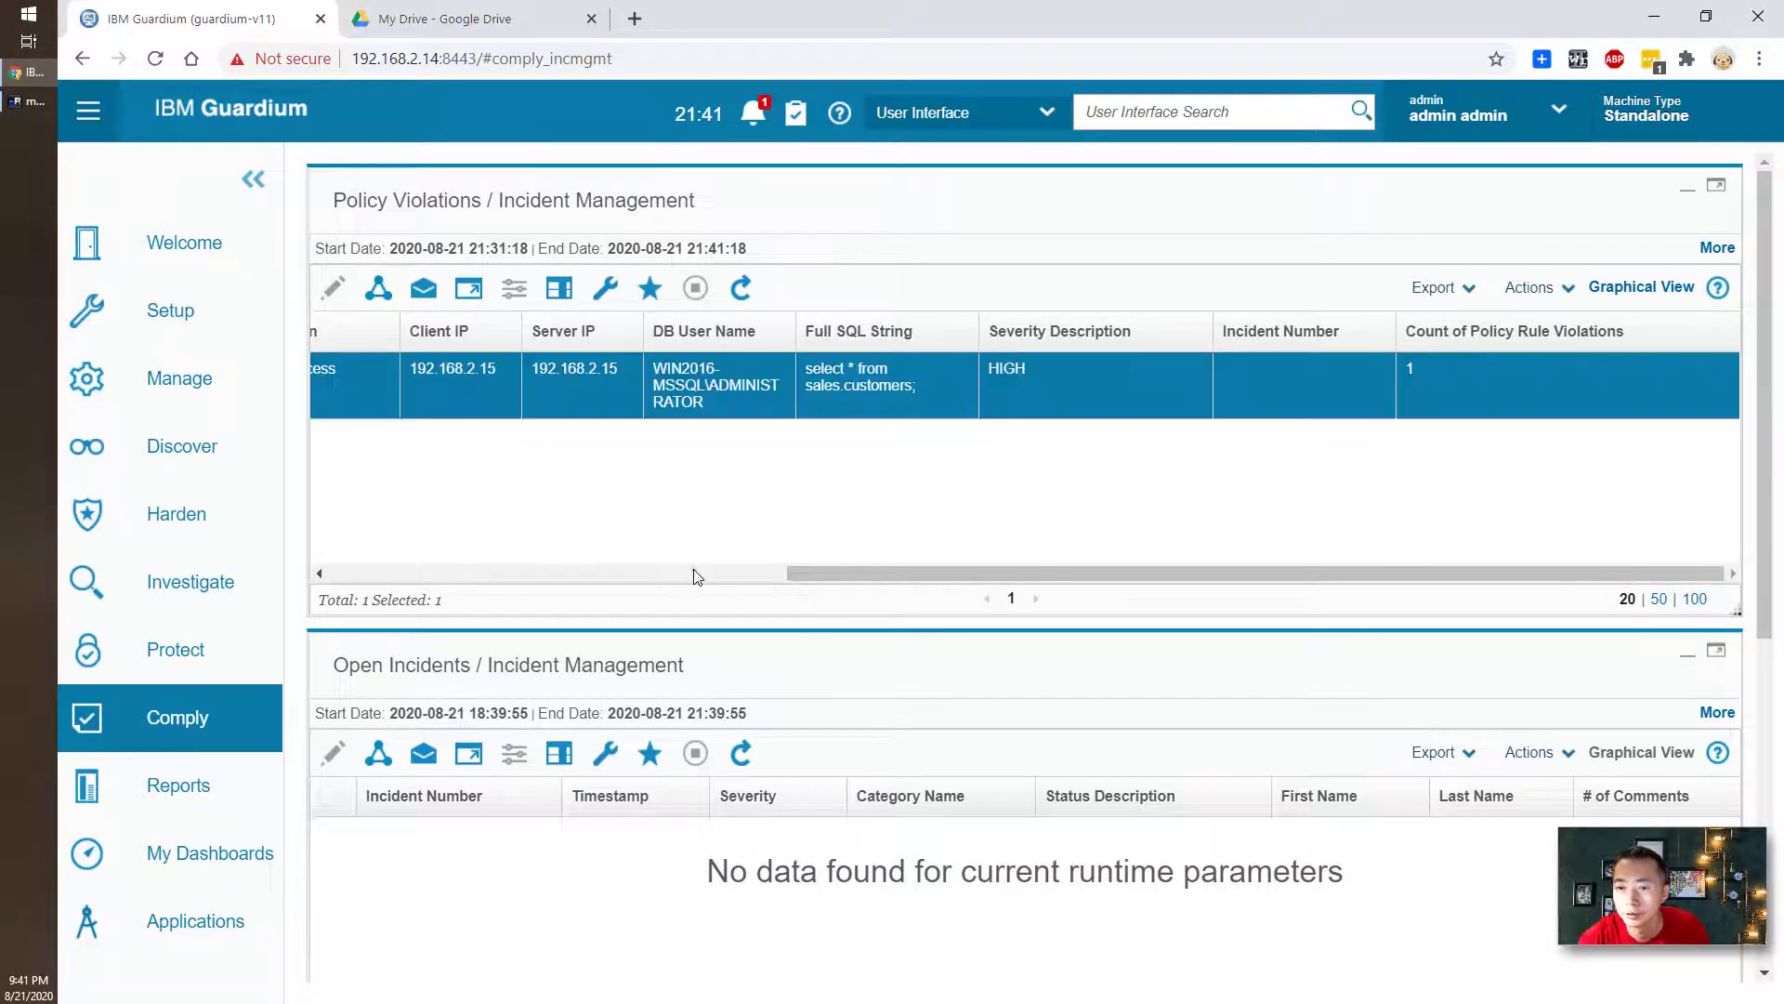
# Step: Switch to SQL Server Management Studio, change the query to "select * from sales.stores;" and execute it
pyautogui.click(695, 573)
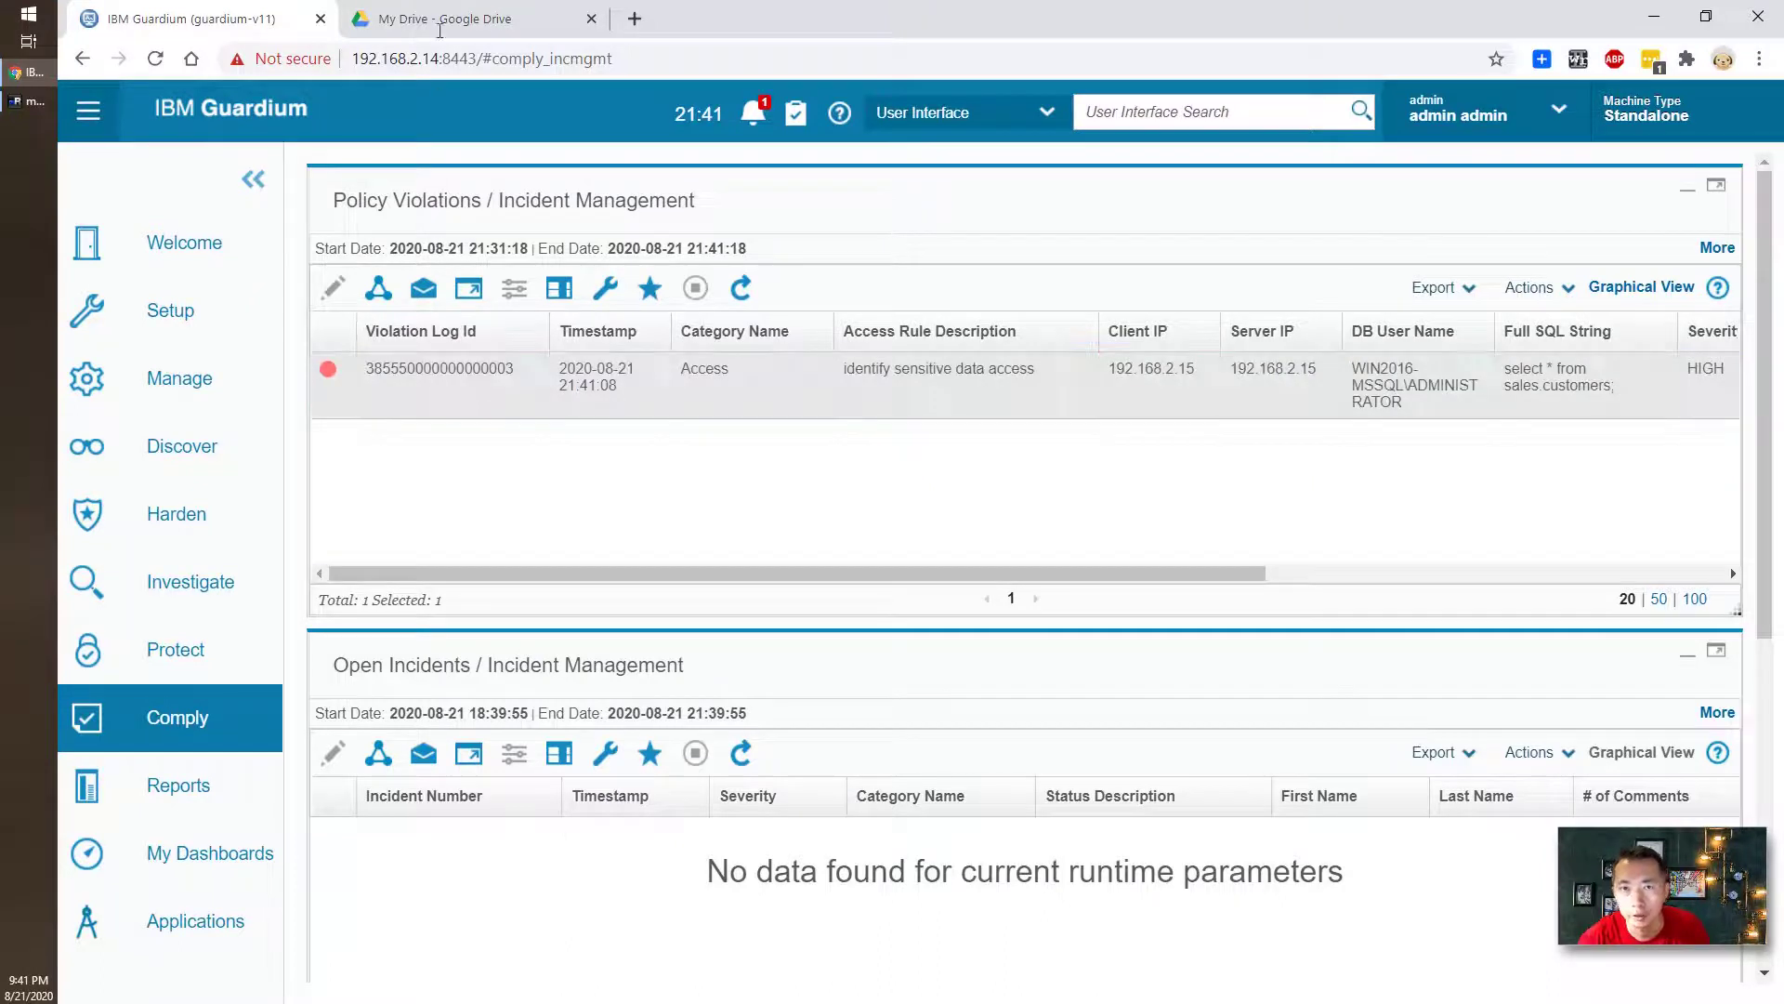
pyautogui.click(21, 101)
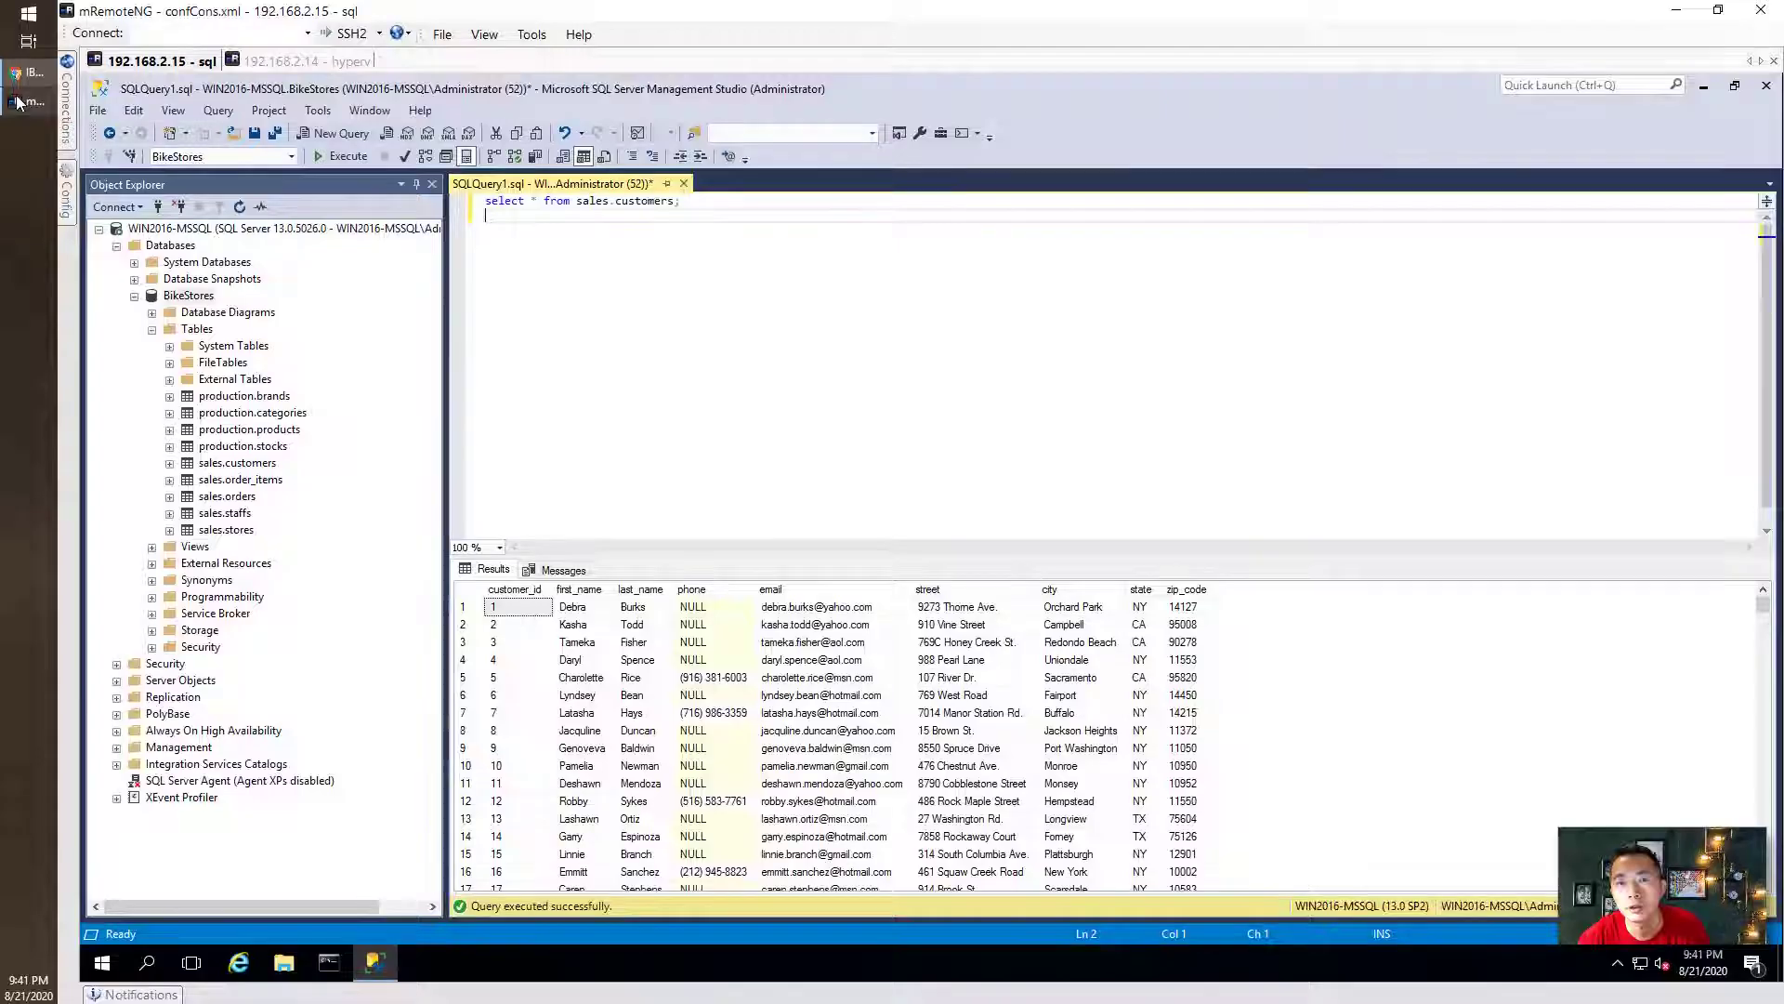
pyautogui.click(698, 202)
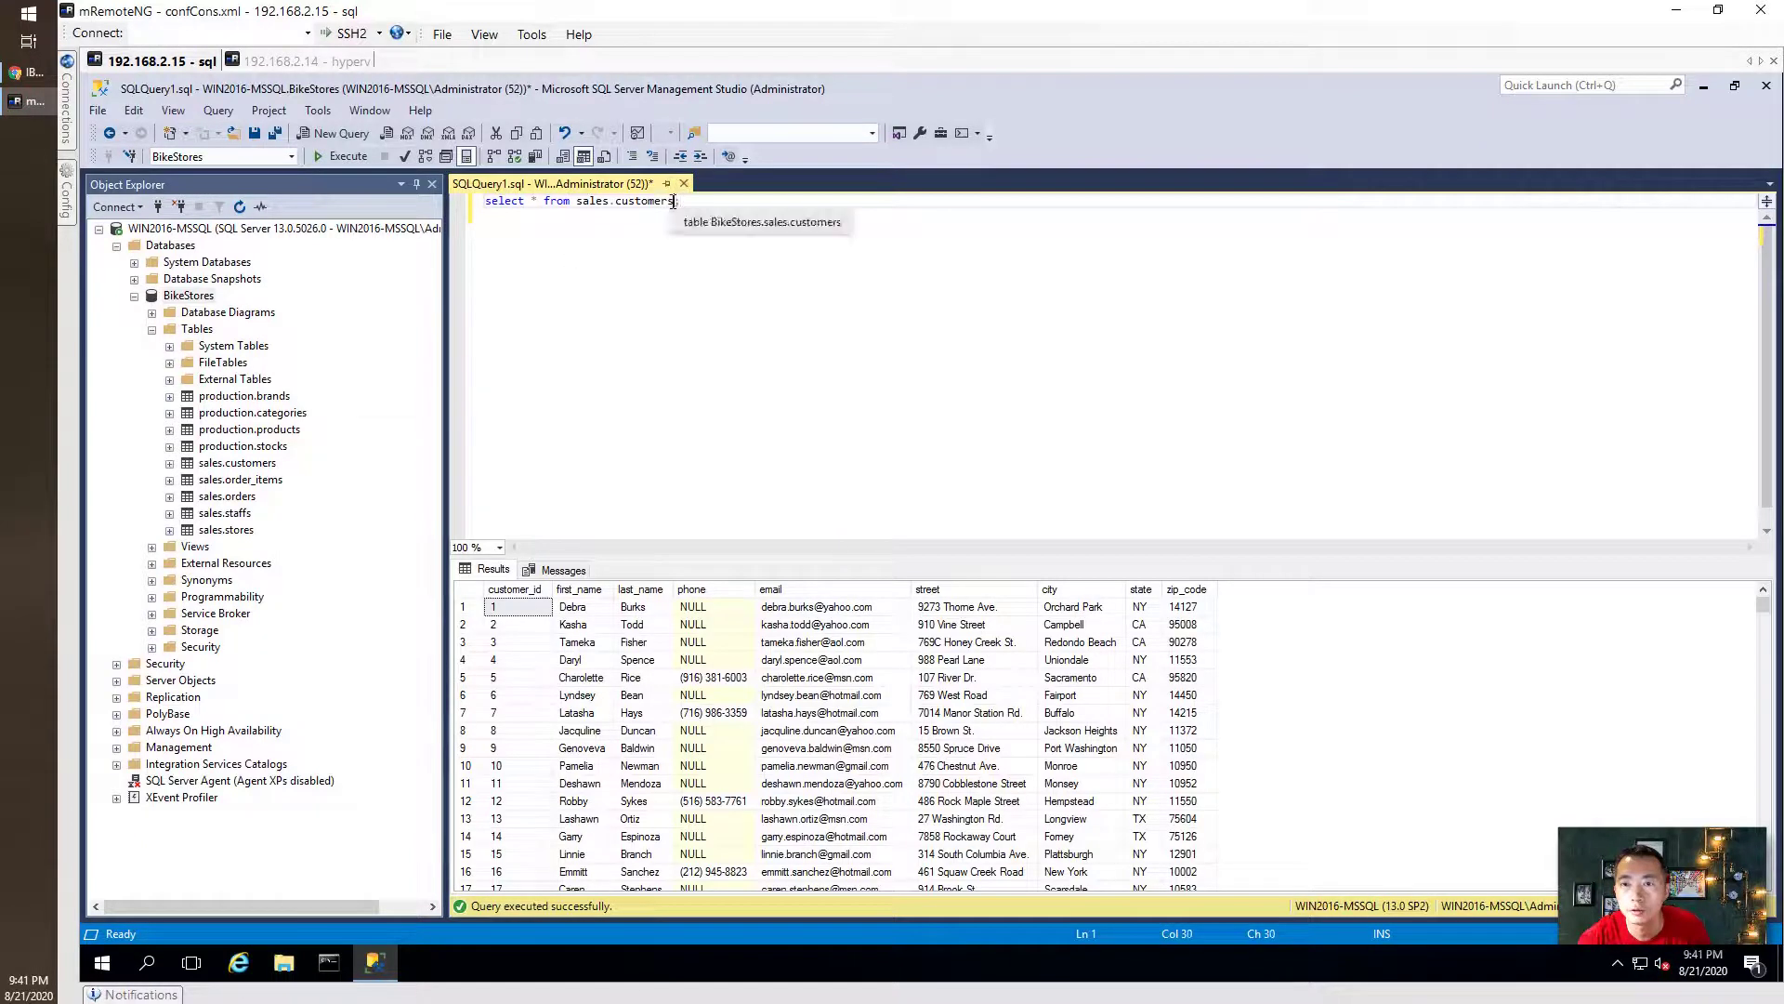
pyautogui.moveTo(675, 202); pyautogui.dragTo(614, 202)
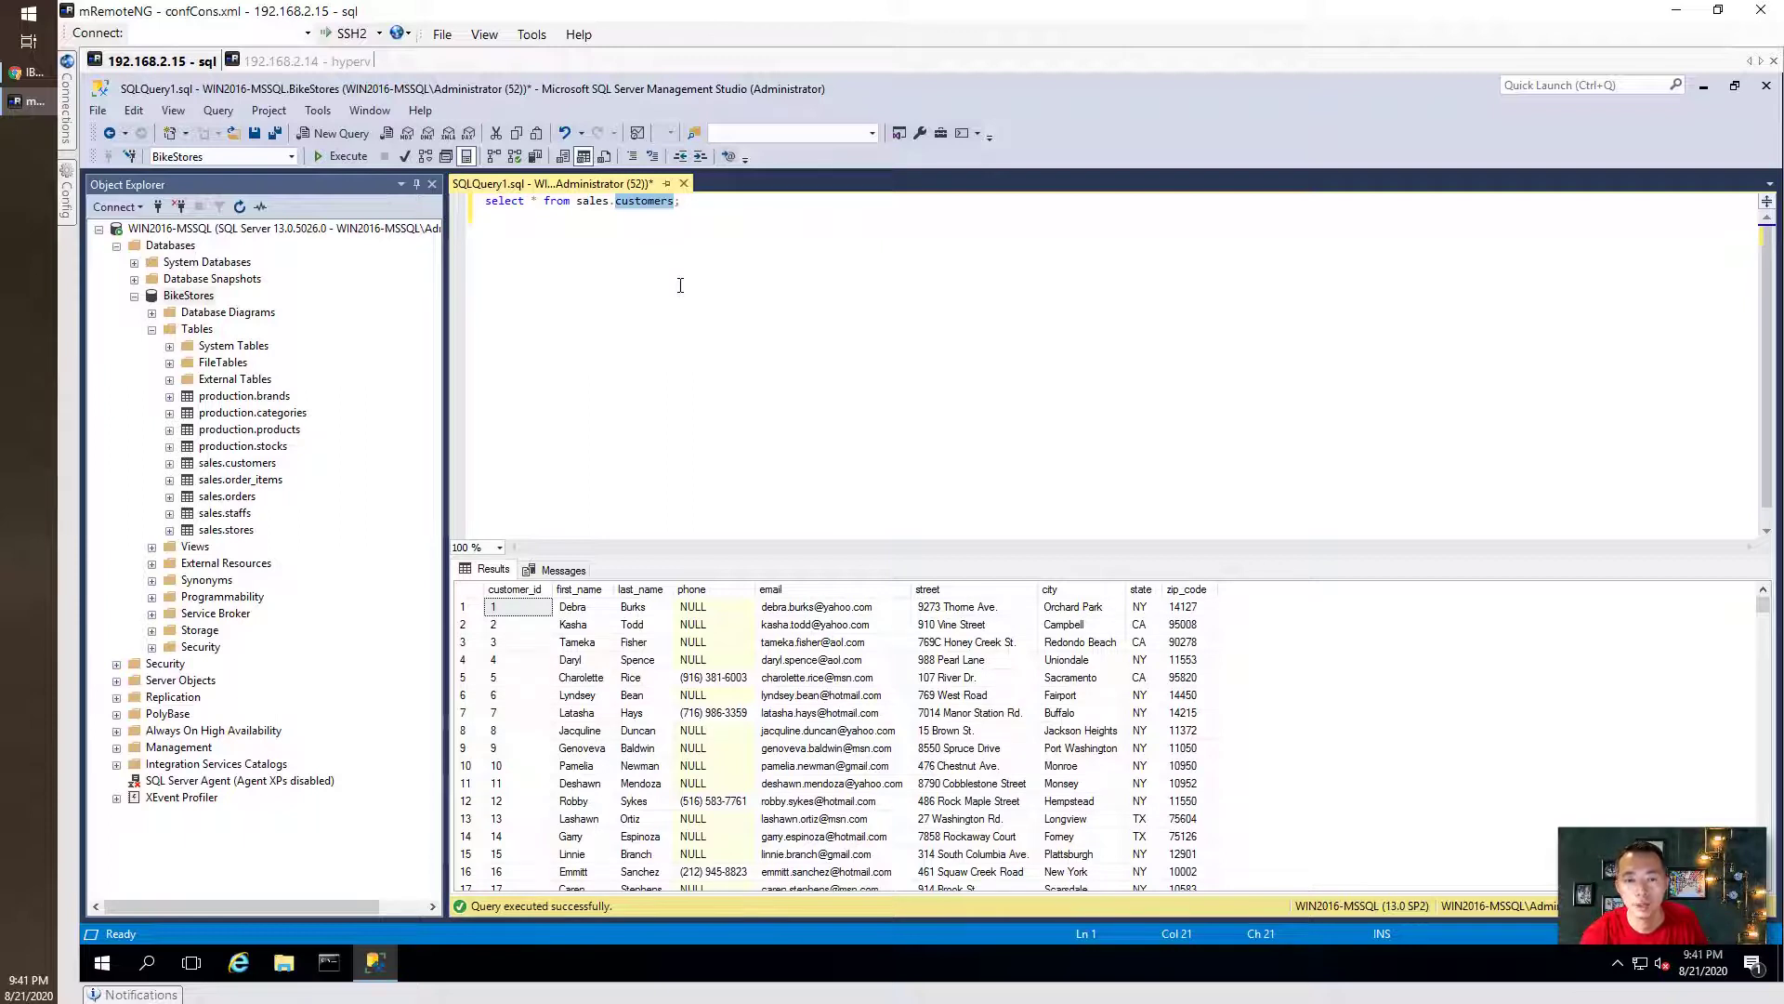
pyautogui.write('stores')
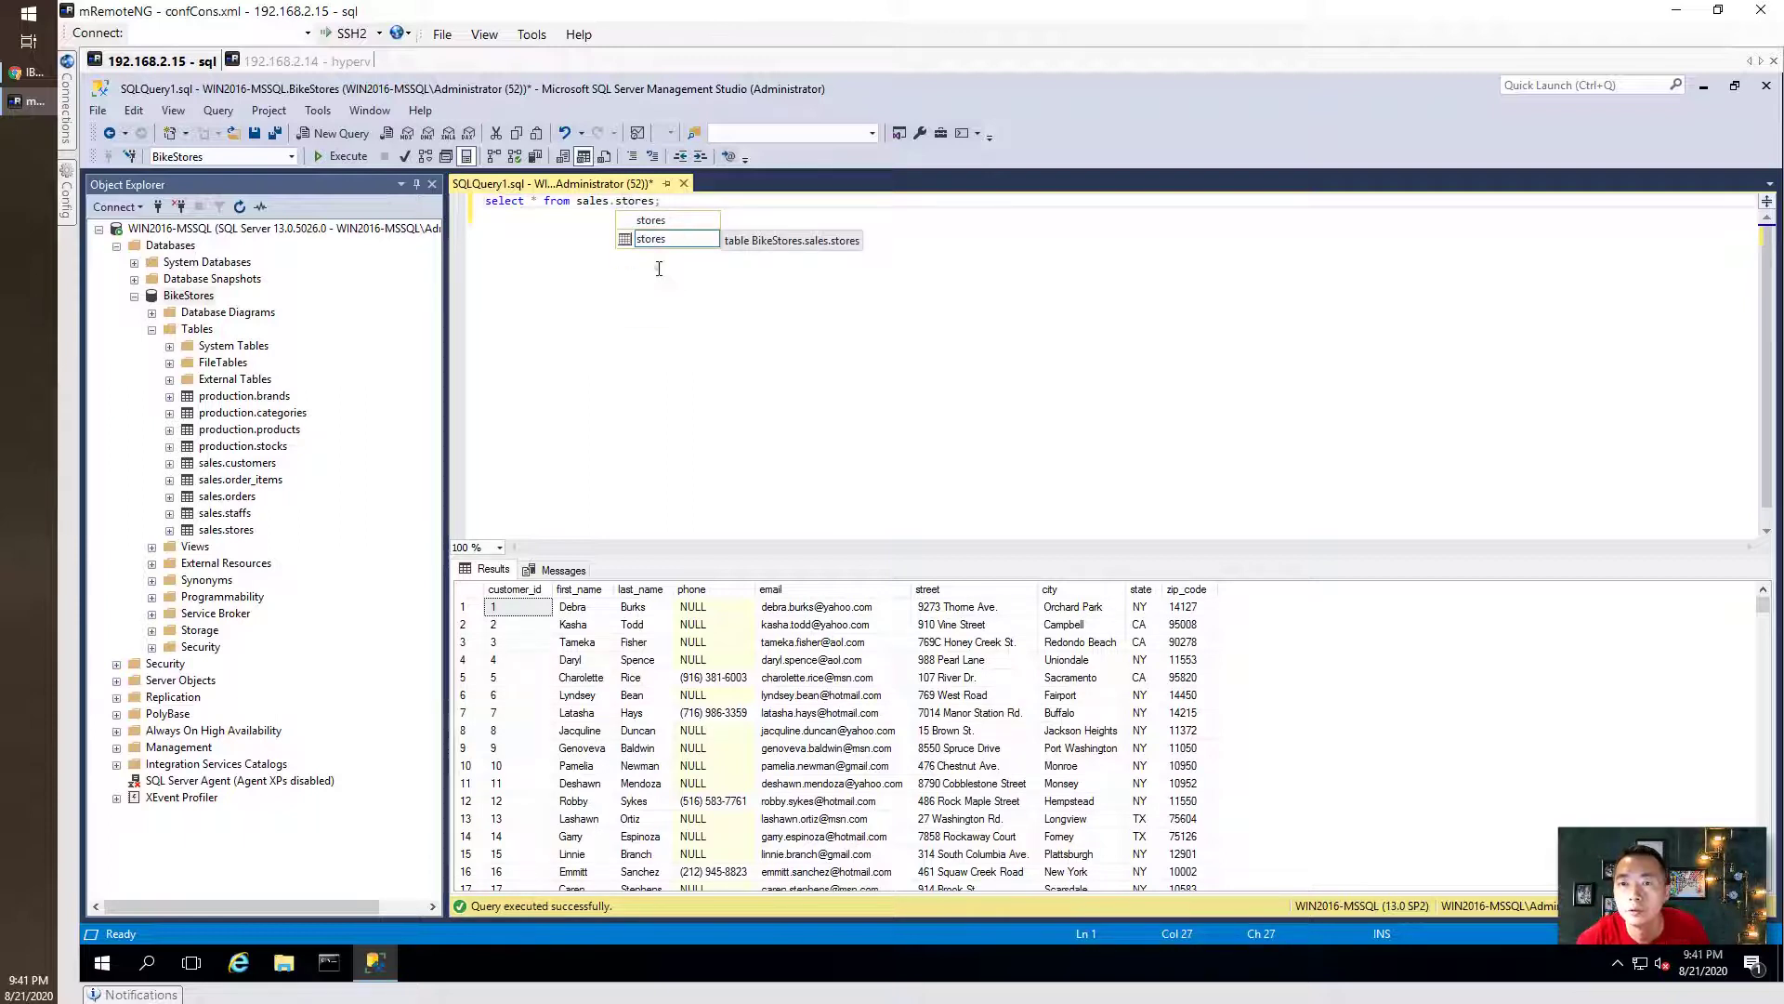
pyautogui.click(658, 265)
pyautogui.click(340, 156)
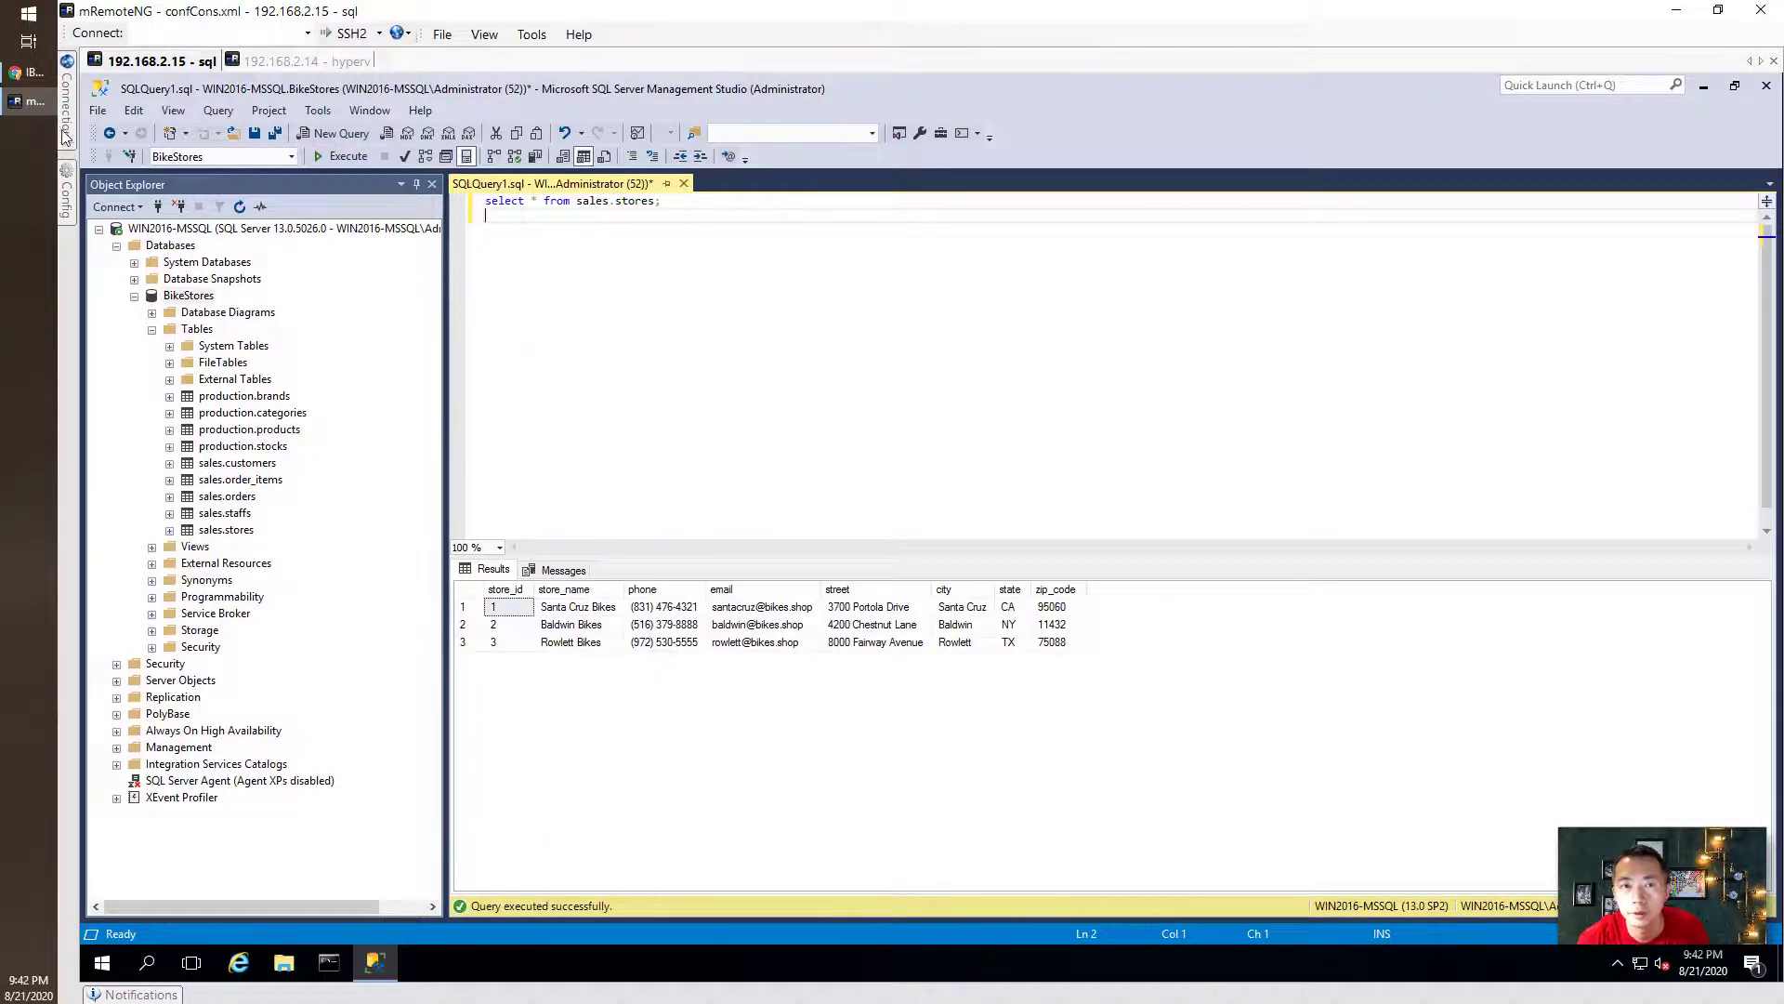
# Step: Switch to IBM Guardium and refresh Policy Violations to check whether the sales.stores query is logged
pyautogui.click(30, 72)
pyautogui.click(748, 289)
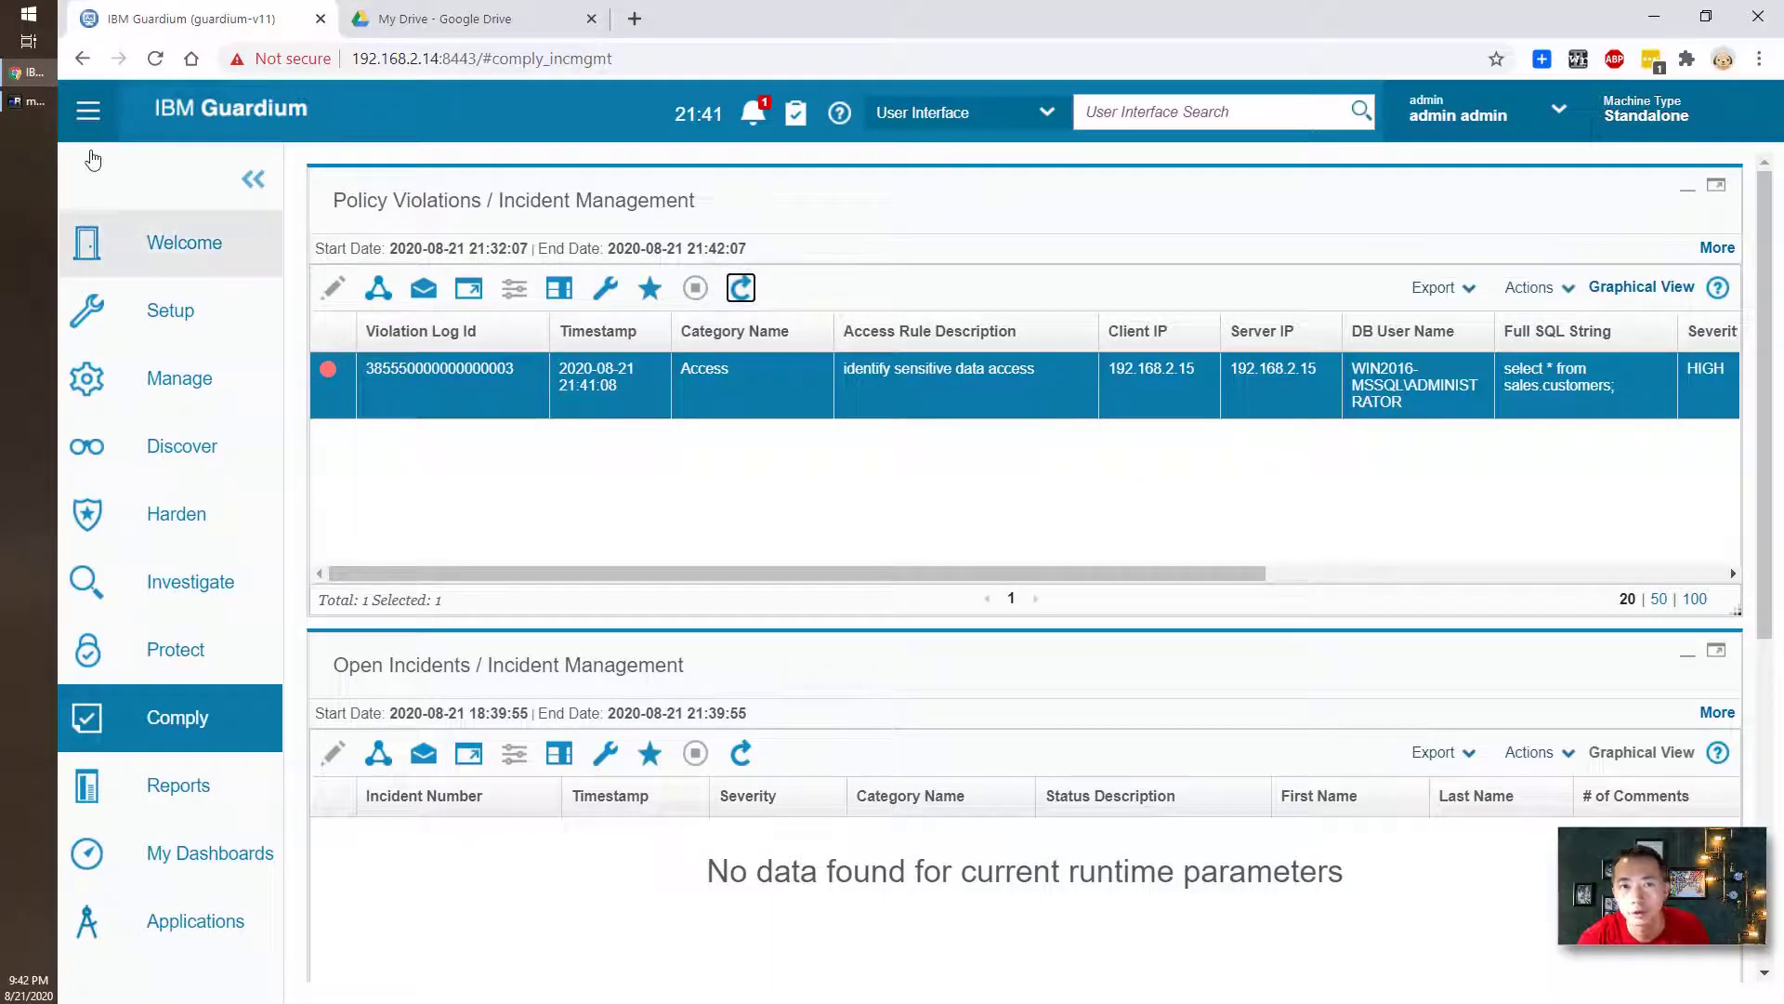
# Step: Switch to SQL Server Management Studio, change the query back to "select * from sales.customers;" and execute it
pyautogui.click(33, 102)
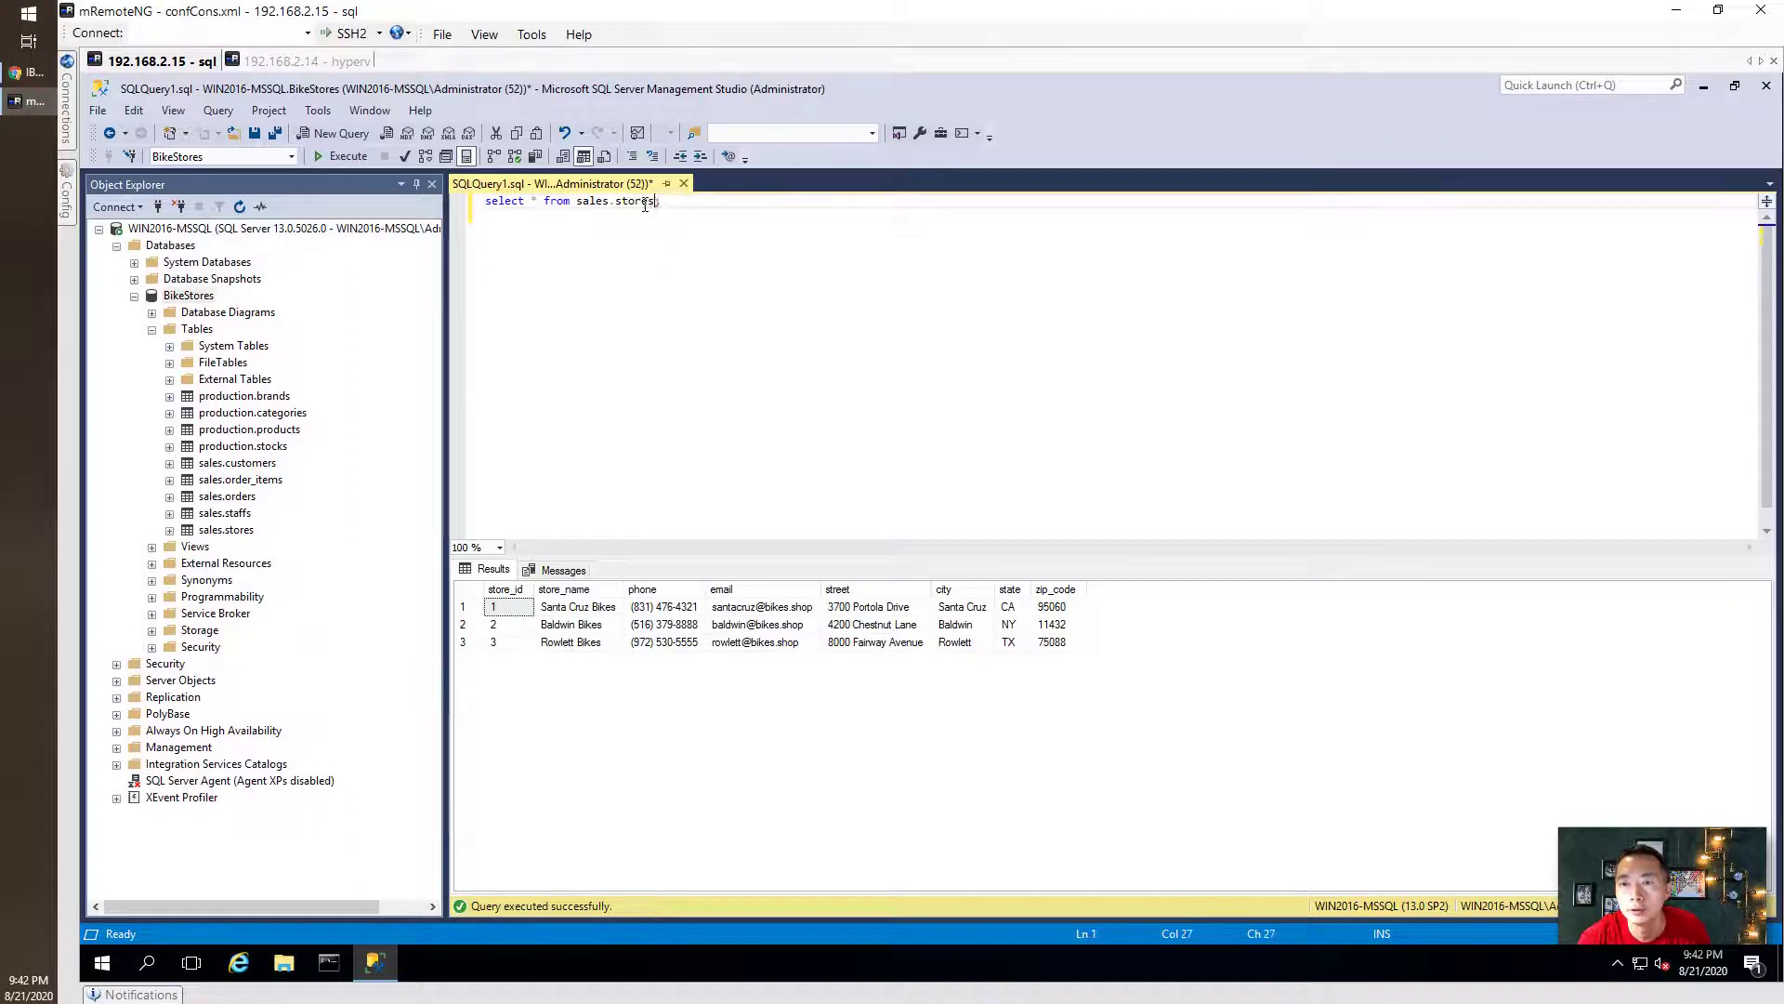
pyautogui.moveTo(655, 202); pyautogui.dragTo(615, 202)
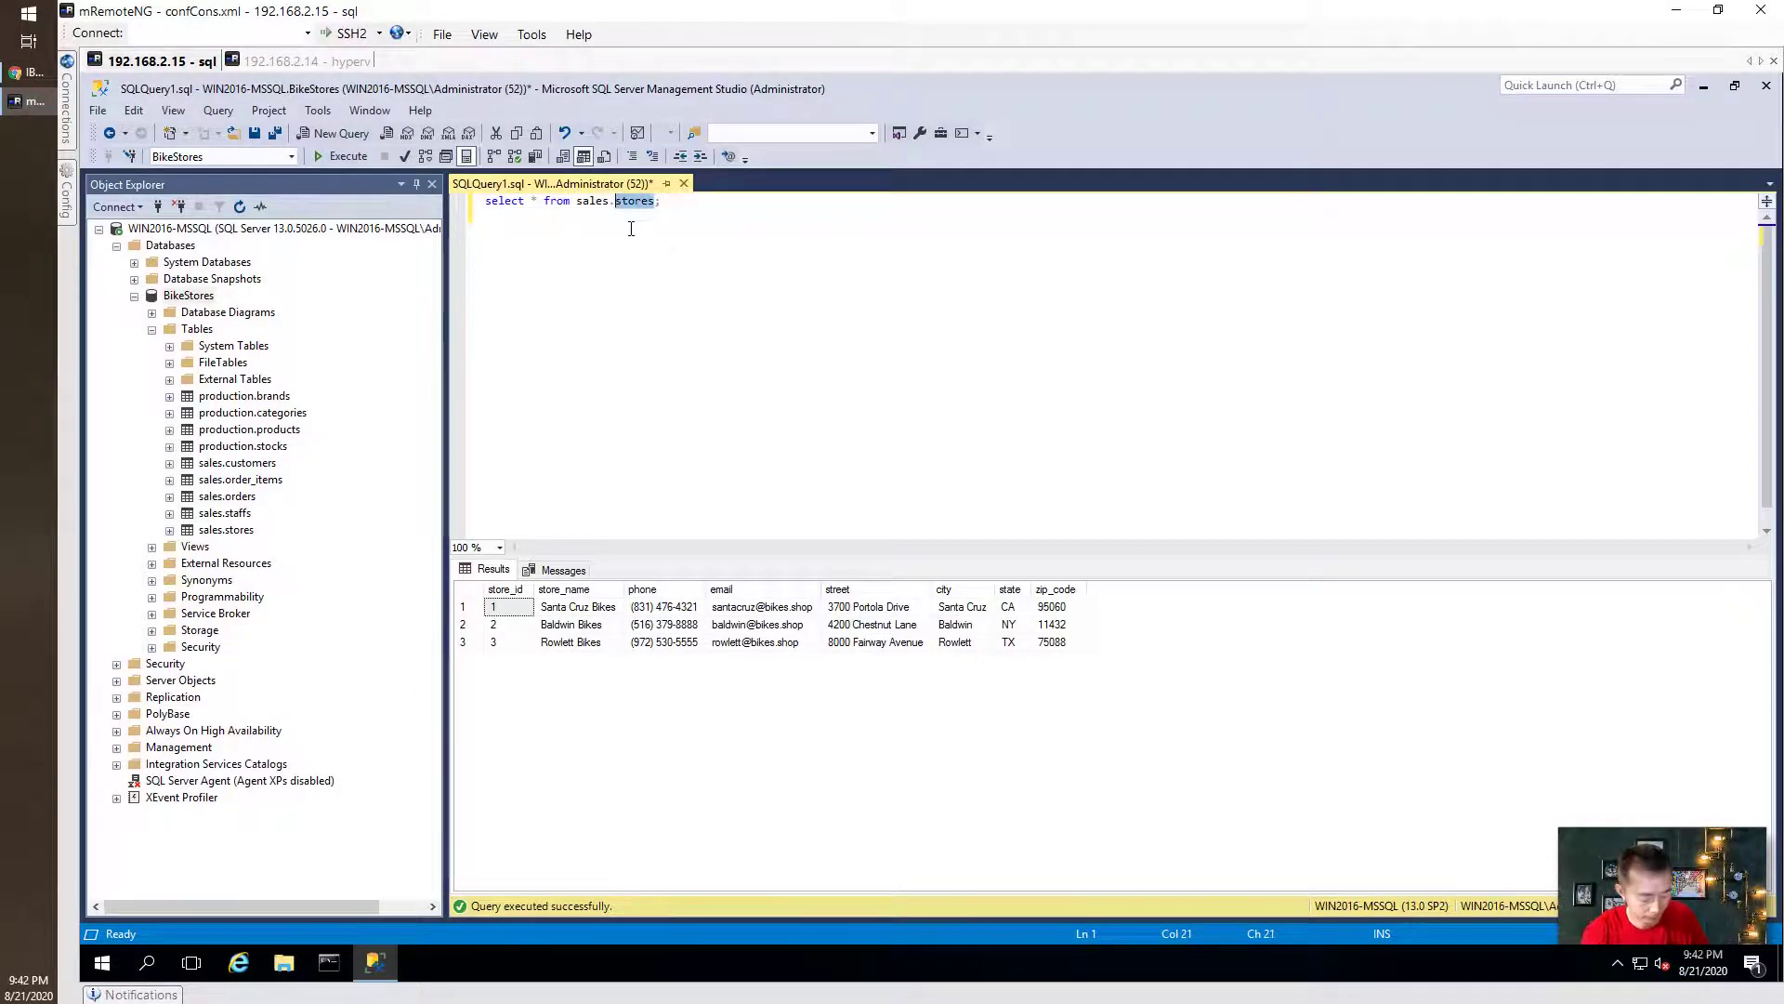
pyautogui.write('s')
pyautogui.press('BackSpace')
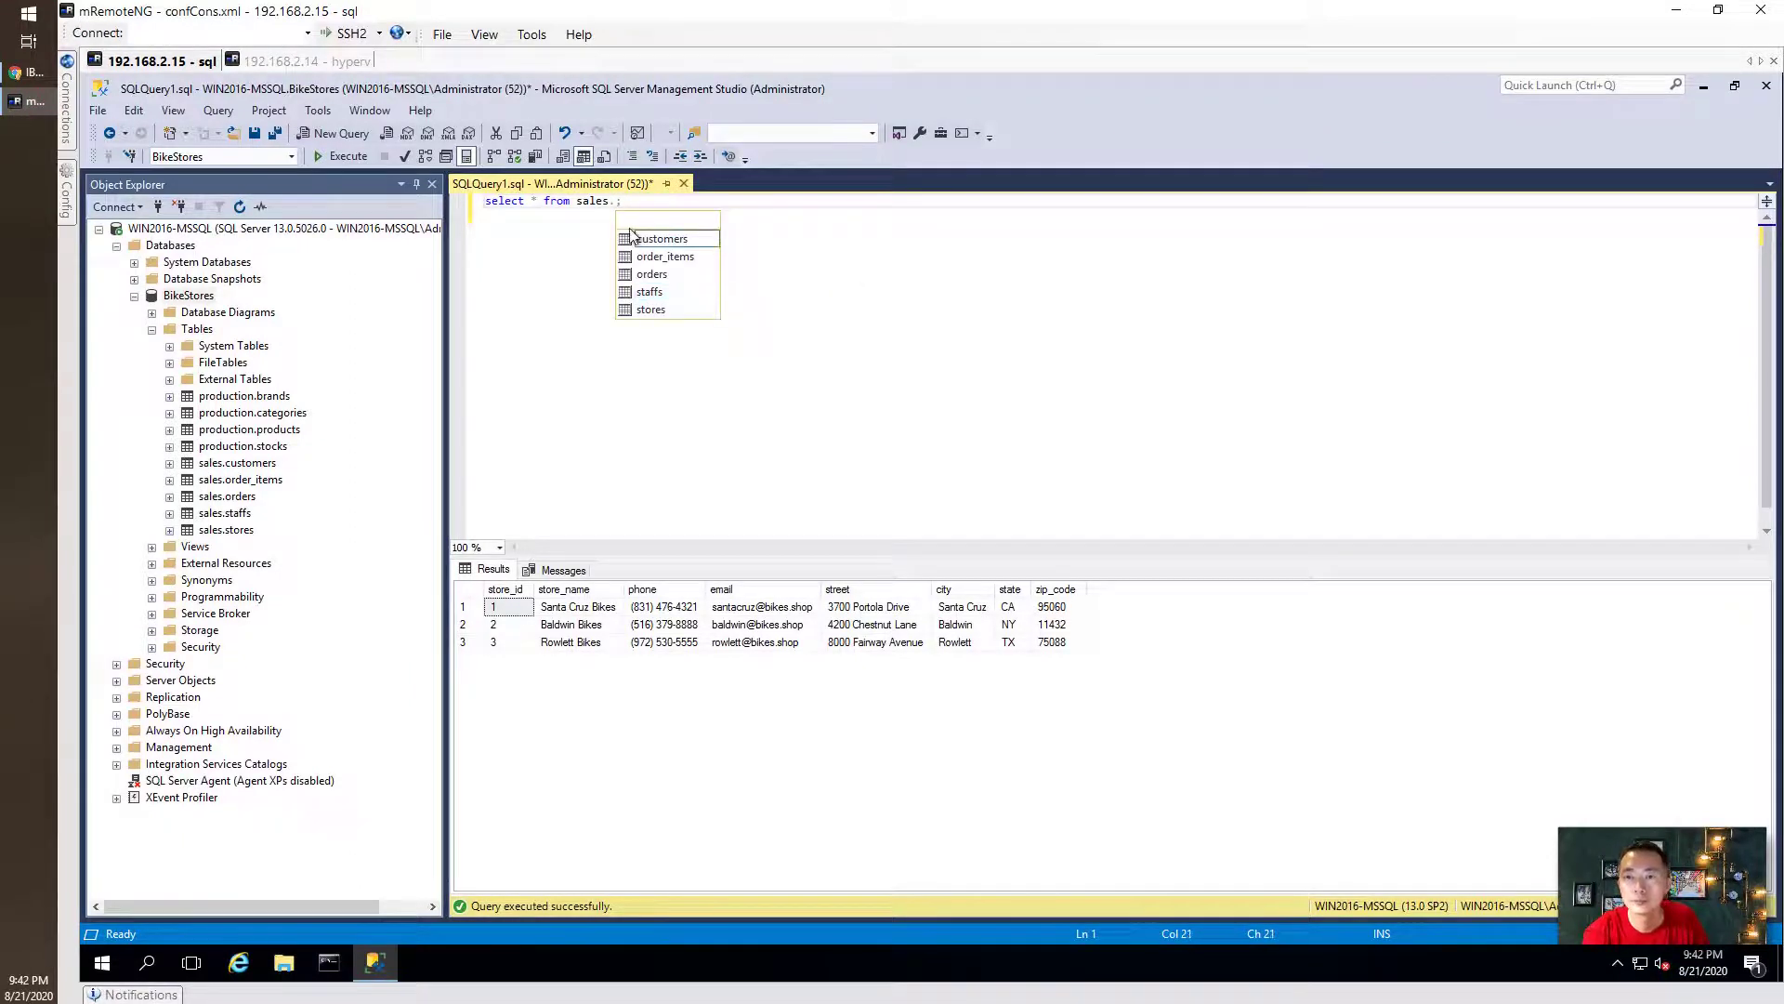
pyautogui.write('c')
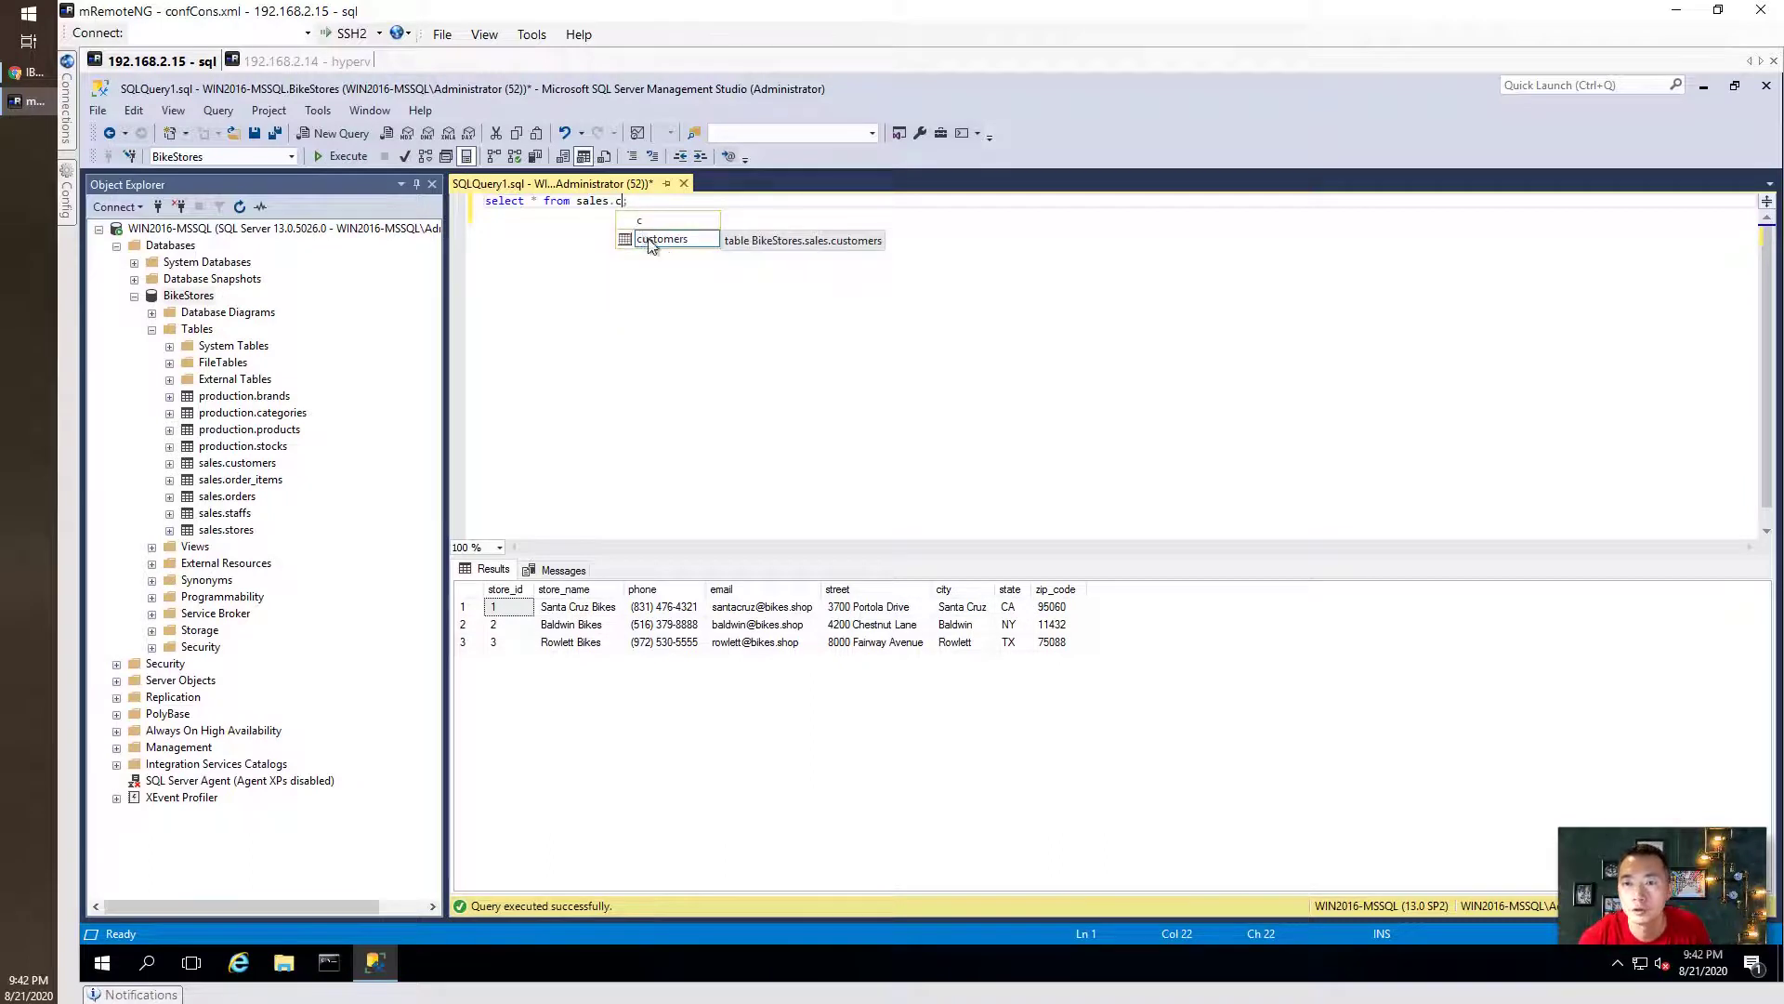
pyautogui.click(639, 239)
pyautogui.doubleClick(648, 239)
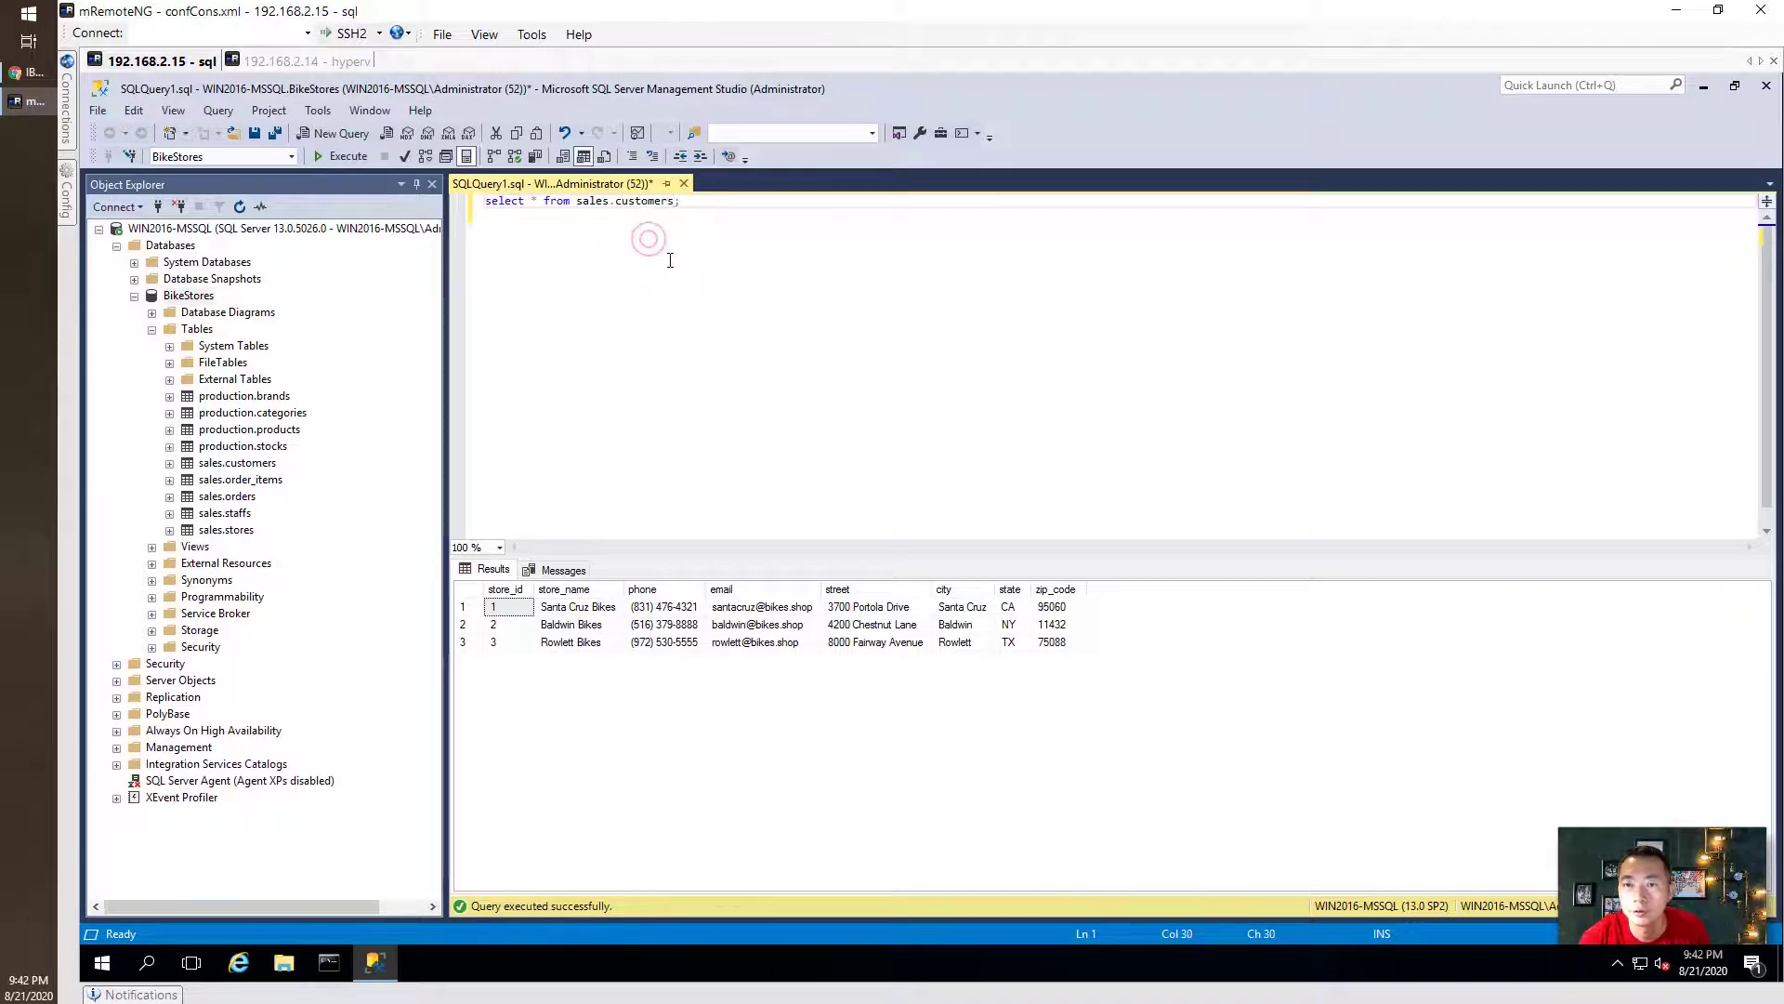
pyautogui.click(669, 260)
pyautogui.click(532, 201)
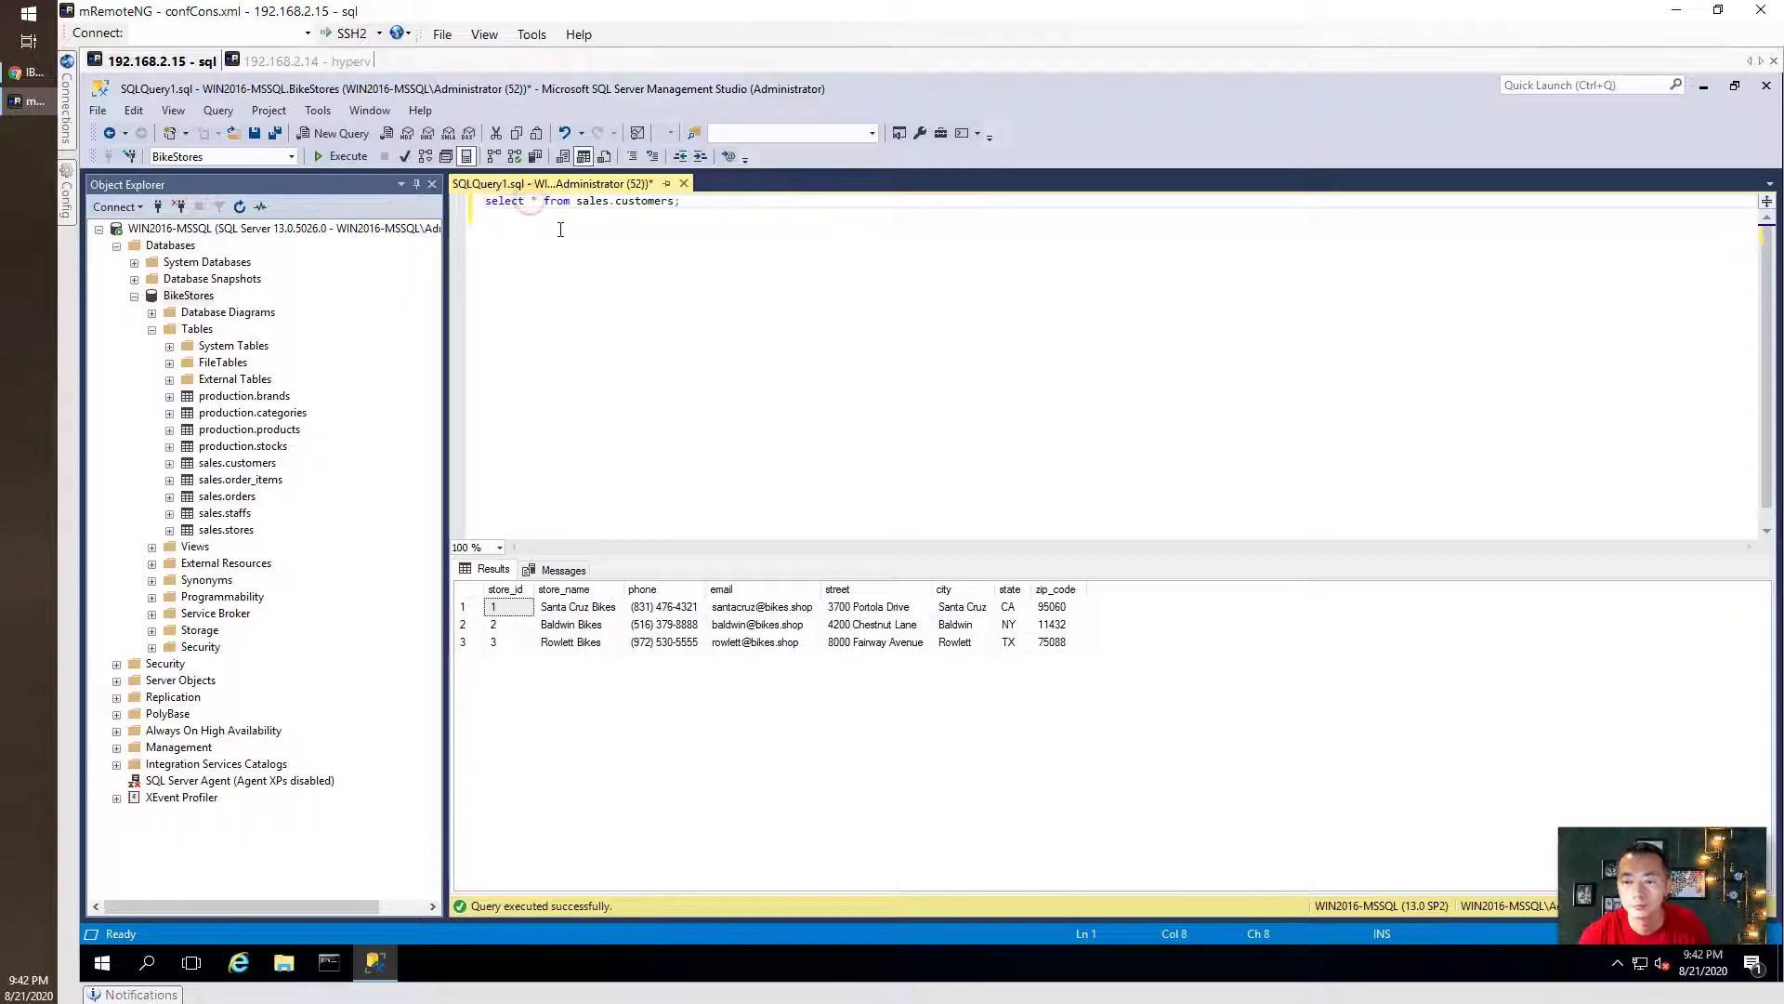
pyautogui.click(331, 160)
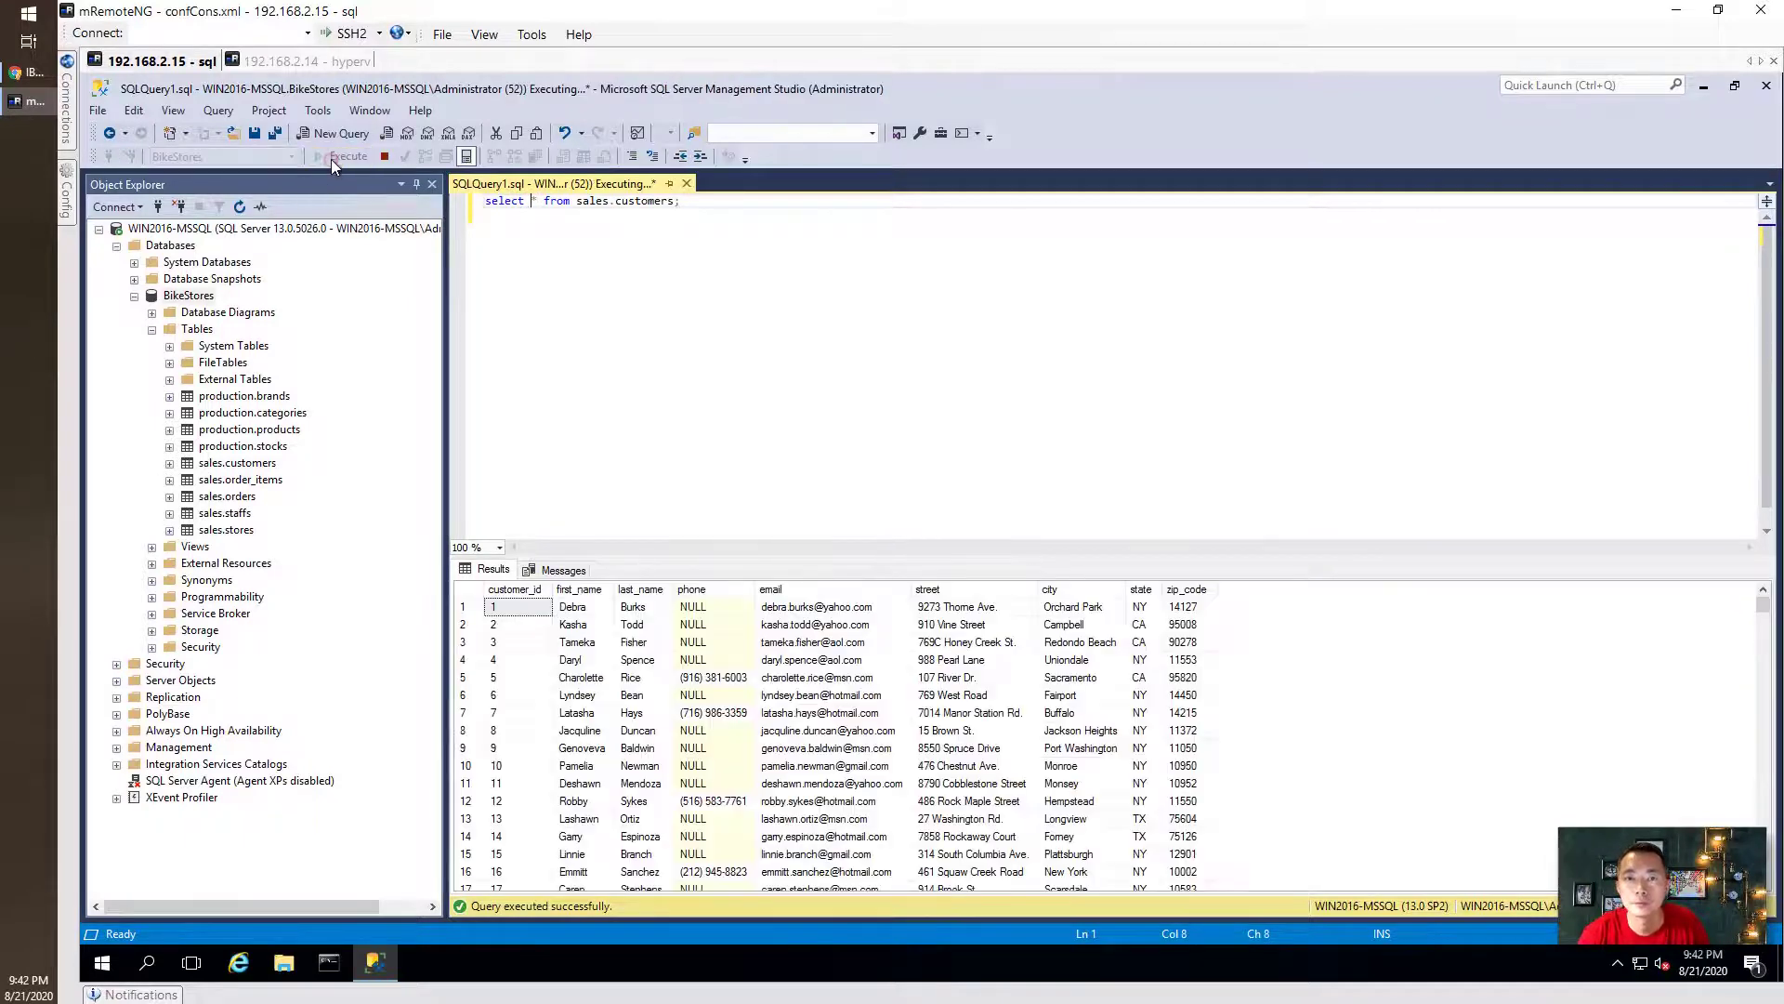
# Step: Switch to IBM Guardium and refresh Policy Violations to check for an entry from the sales.customers query
pyautogui.click(28, 73)
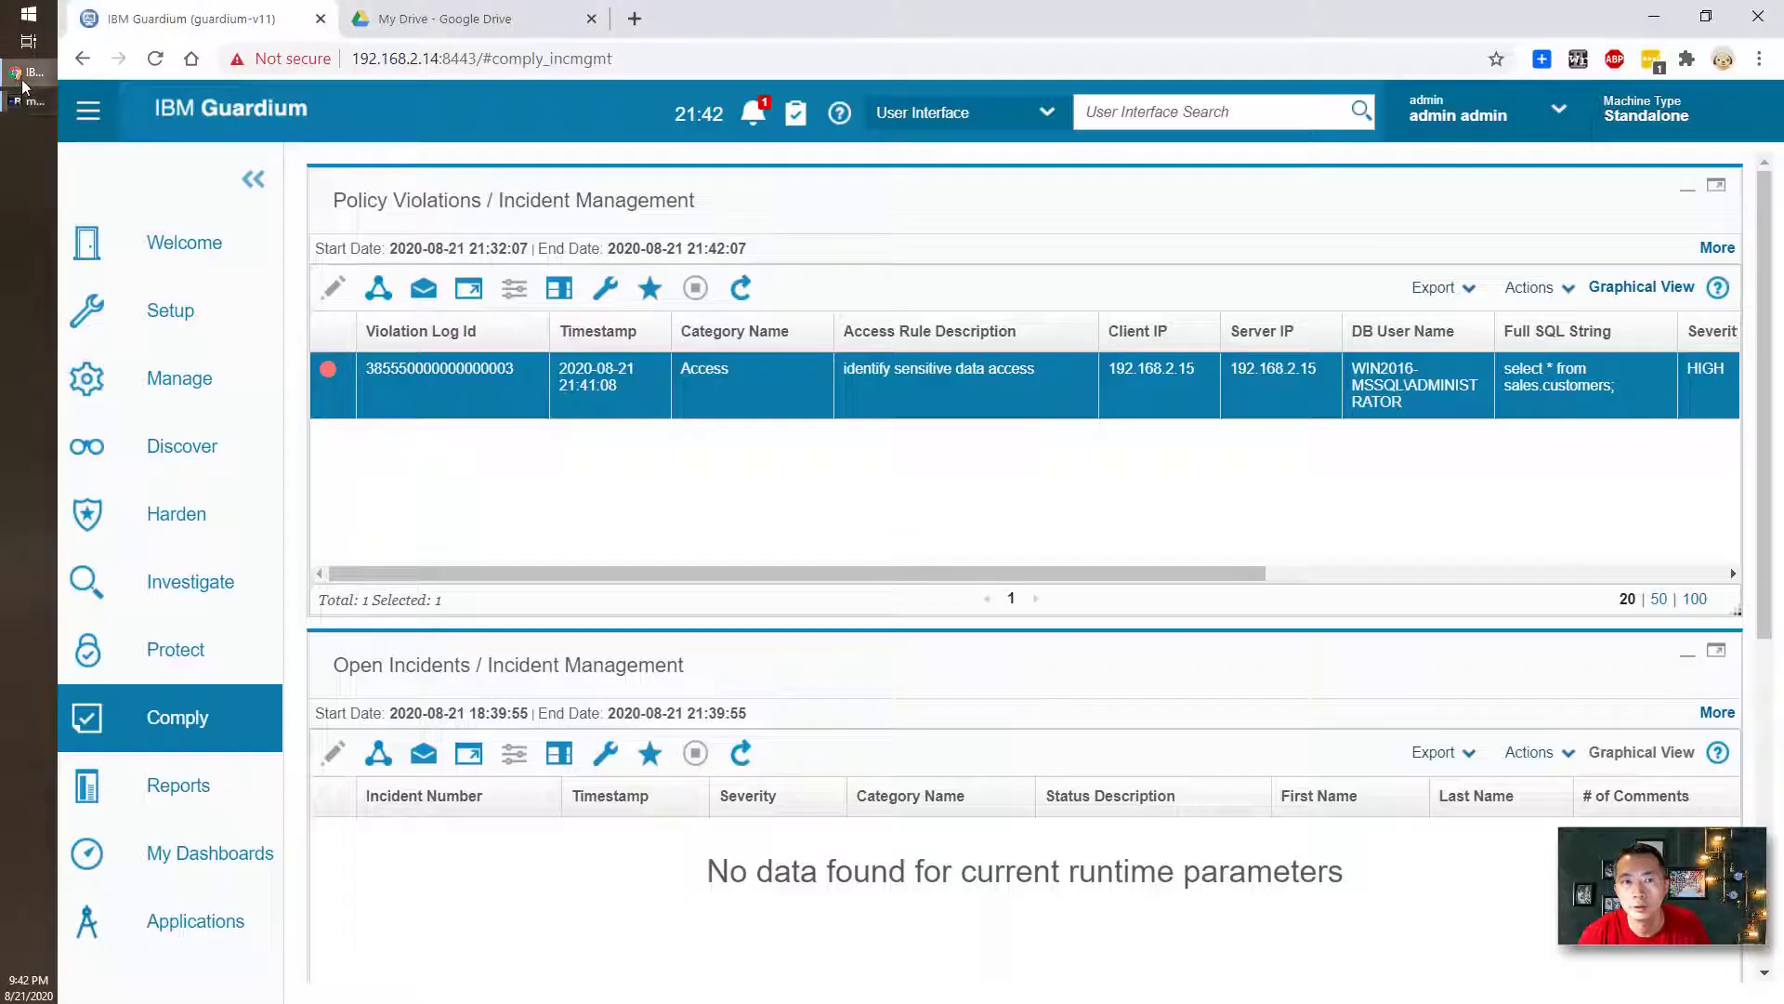
pyautogui.click(741, 290)
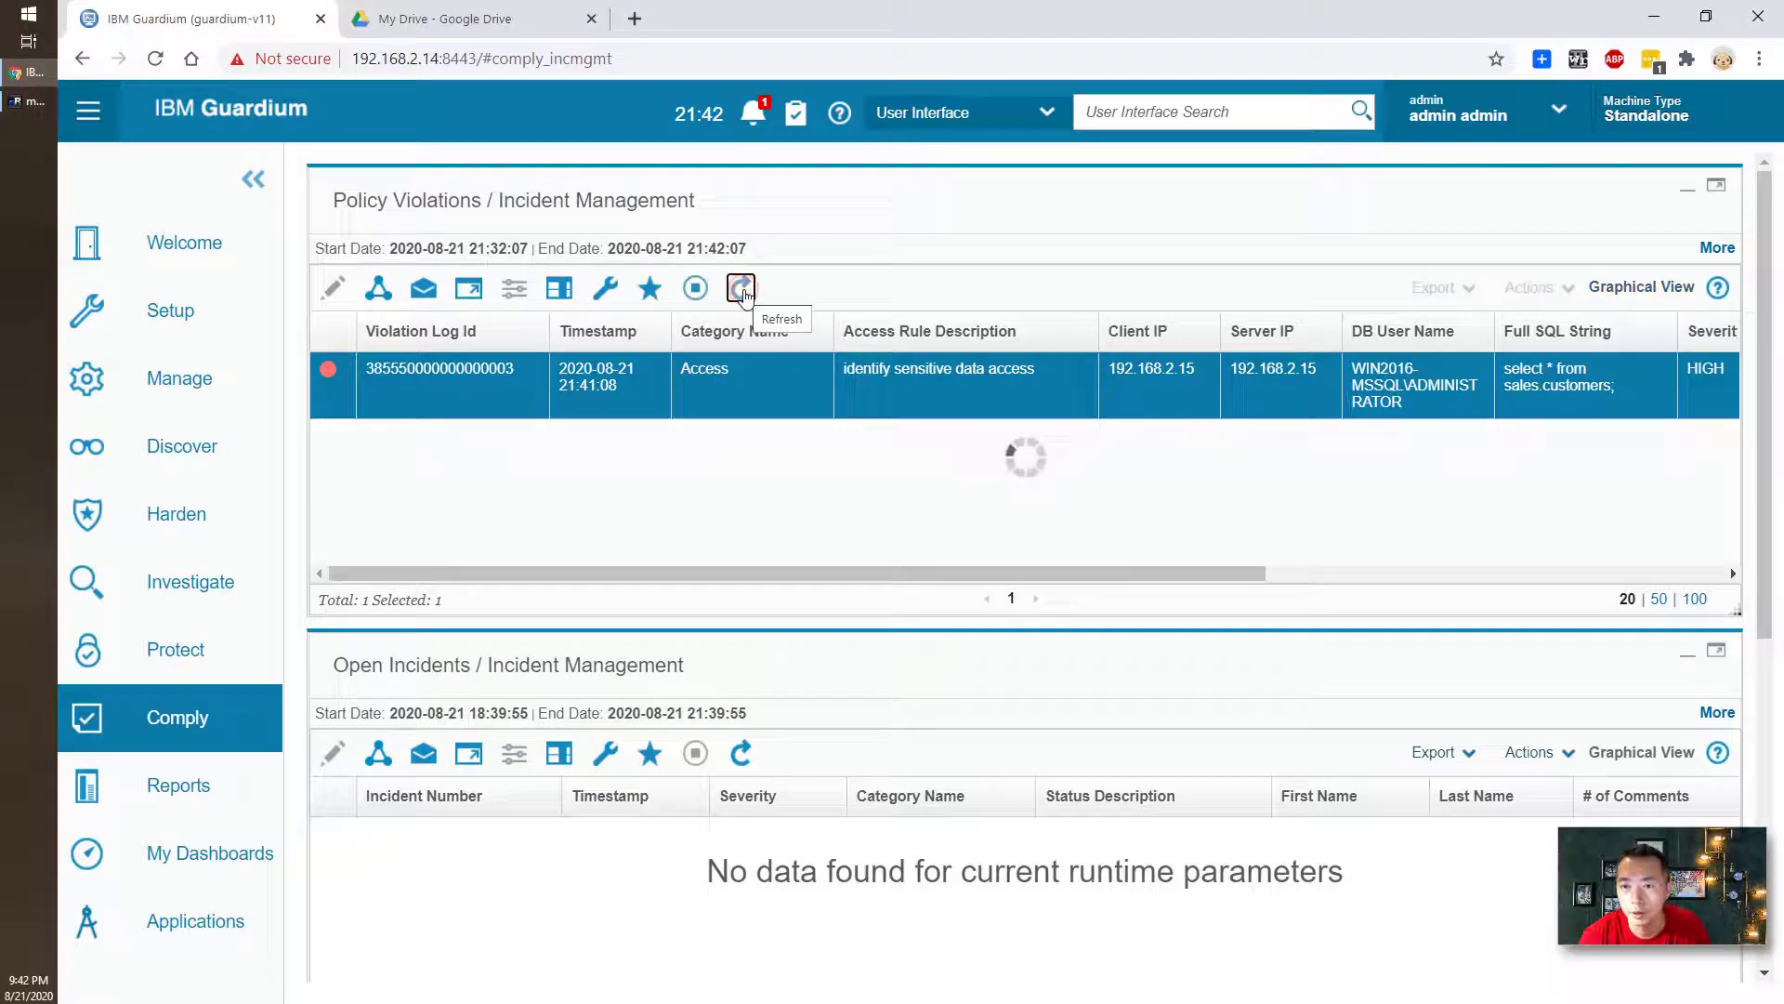
# Step: Execute the sales.customers query again in SQL Server Management Studio, and refresh Policy Violations in IBM Guardium
pyautogui.click(28, 100)
pyautogui.click(342, 157)
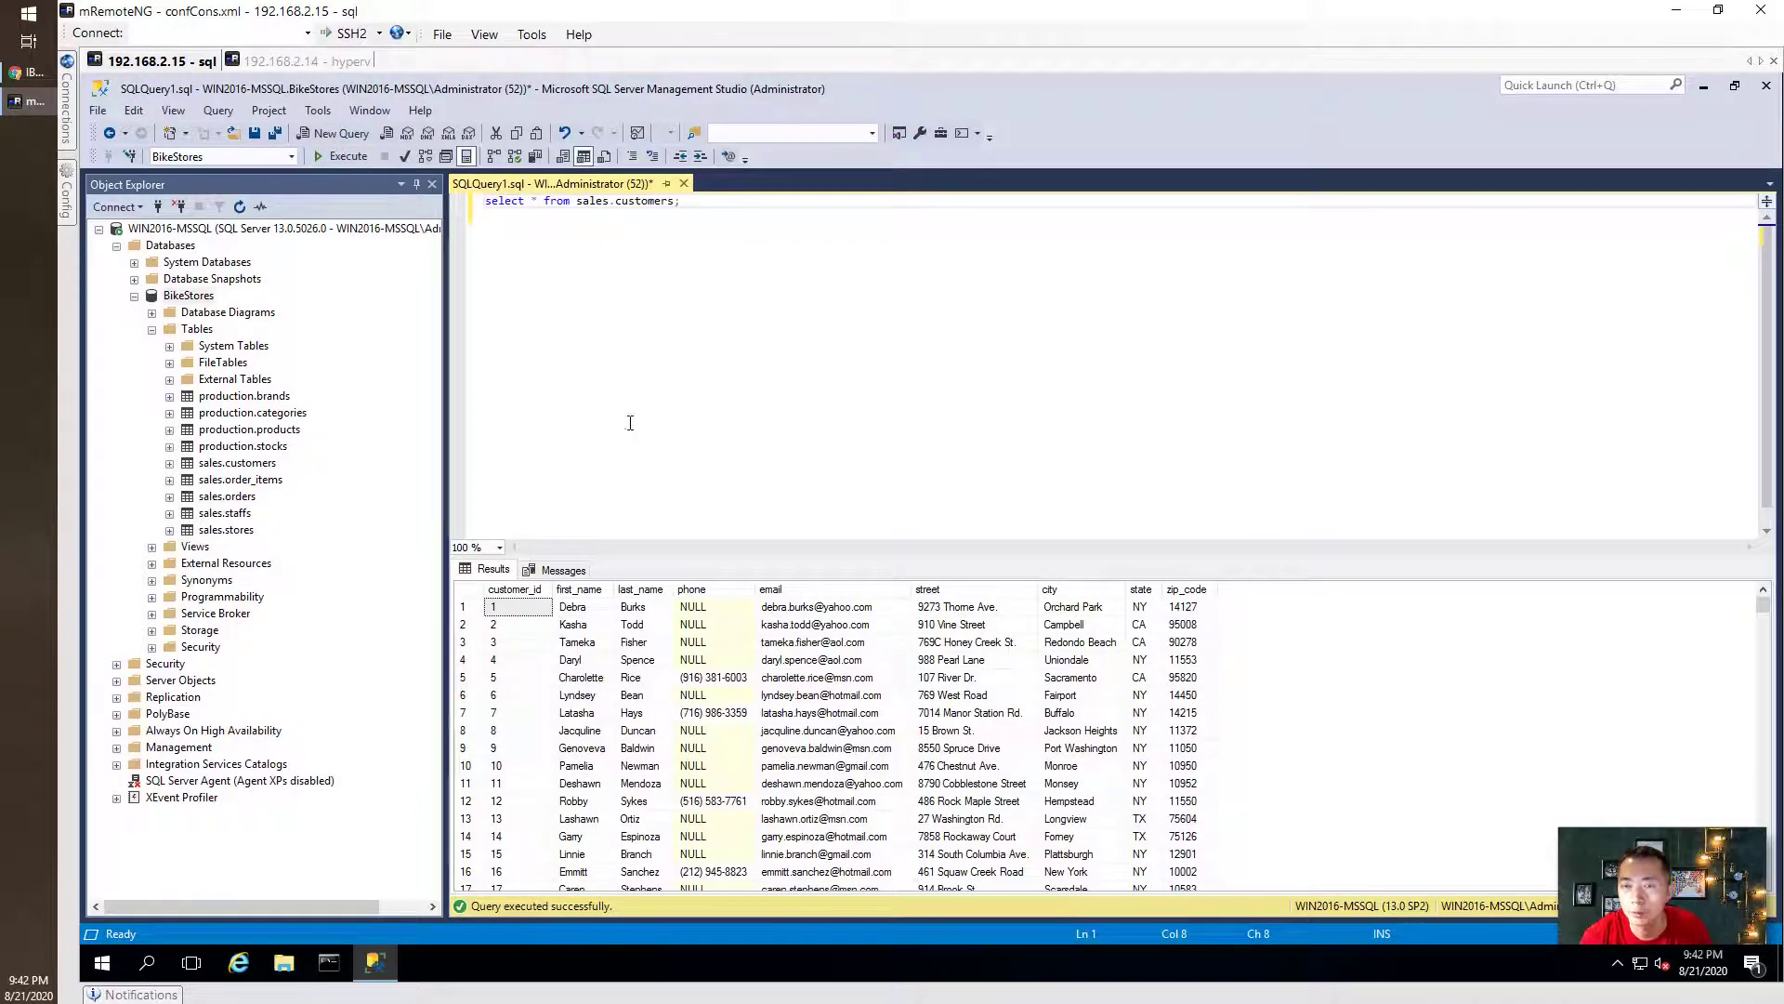
pyautogui.click(28, 72)
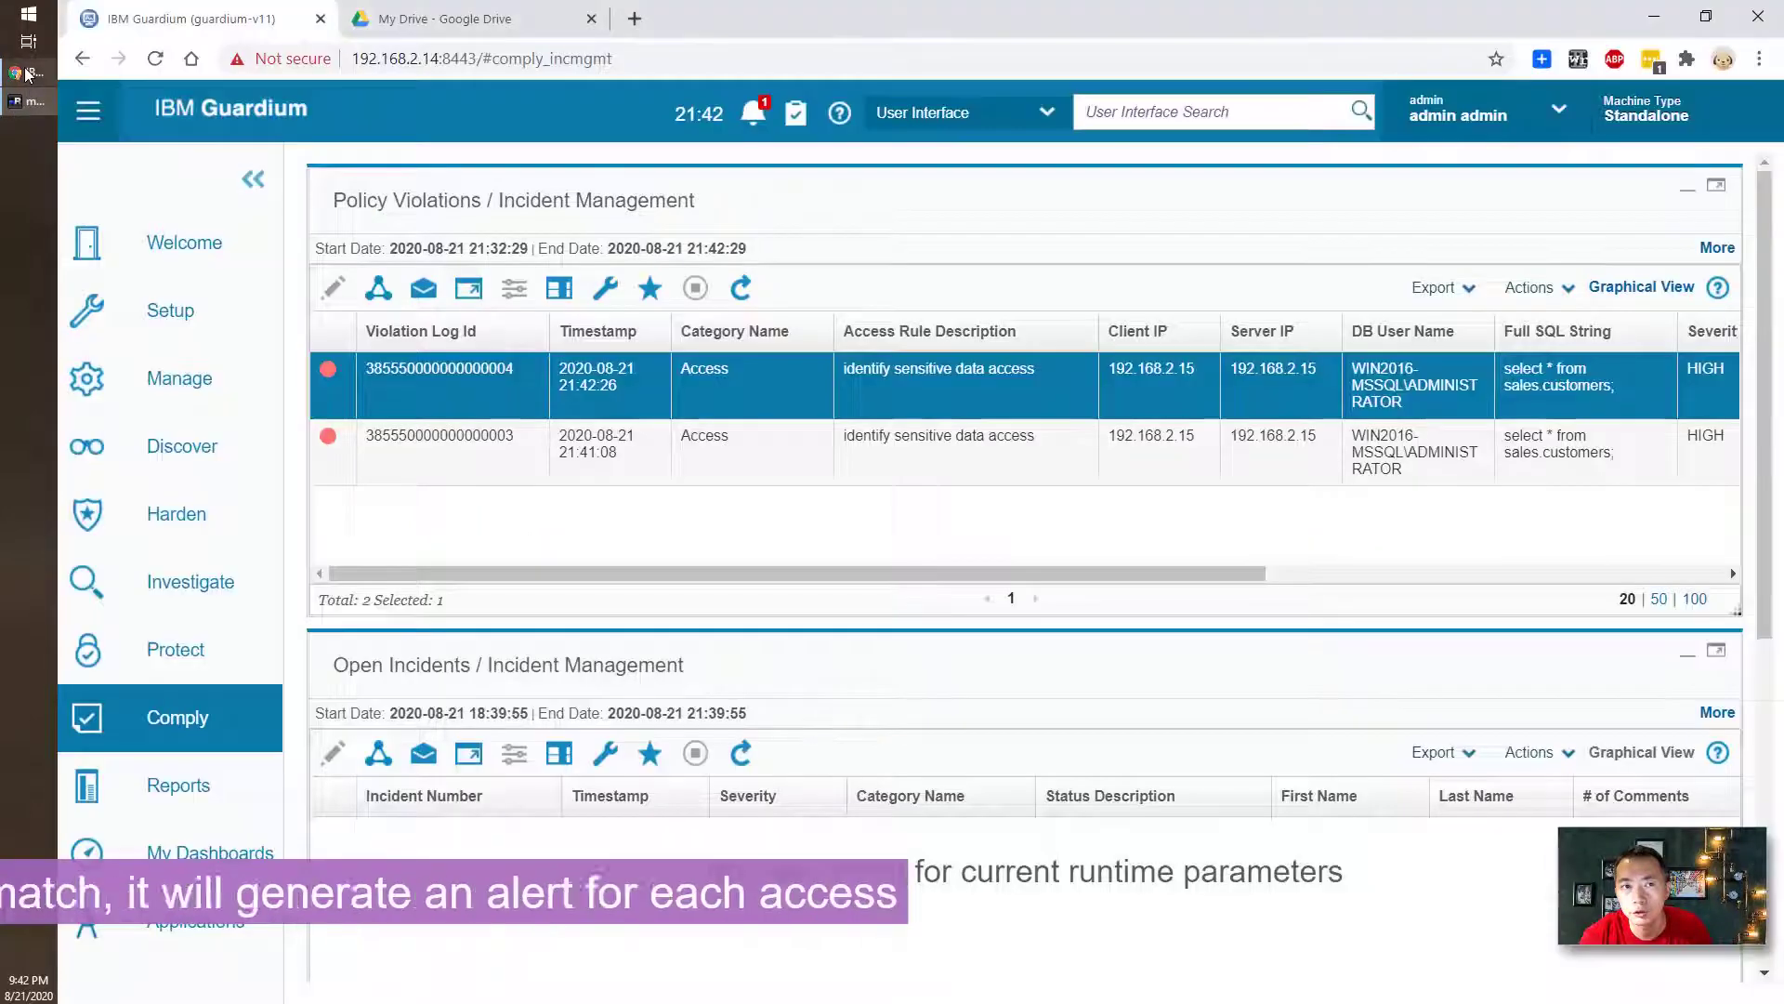
pyautogui.click(739, 290)
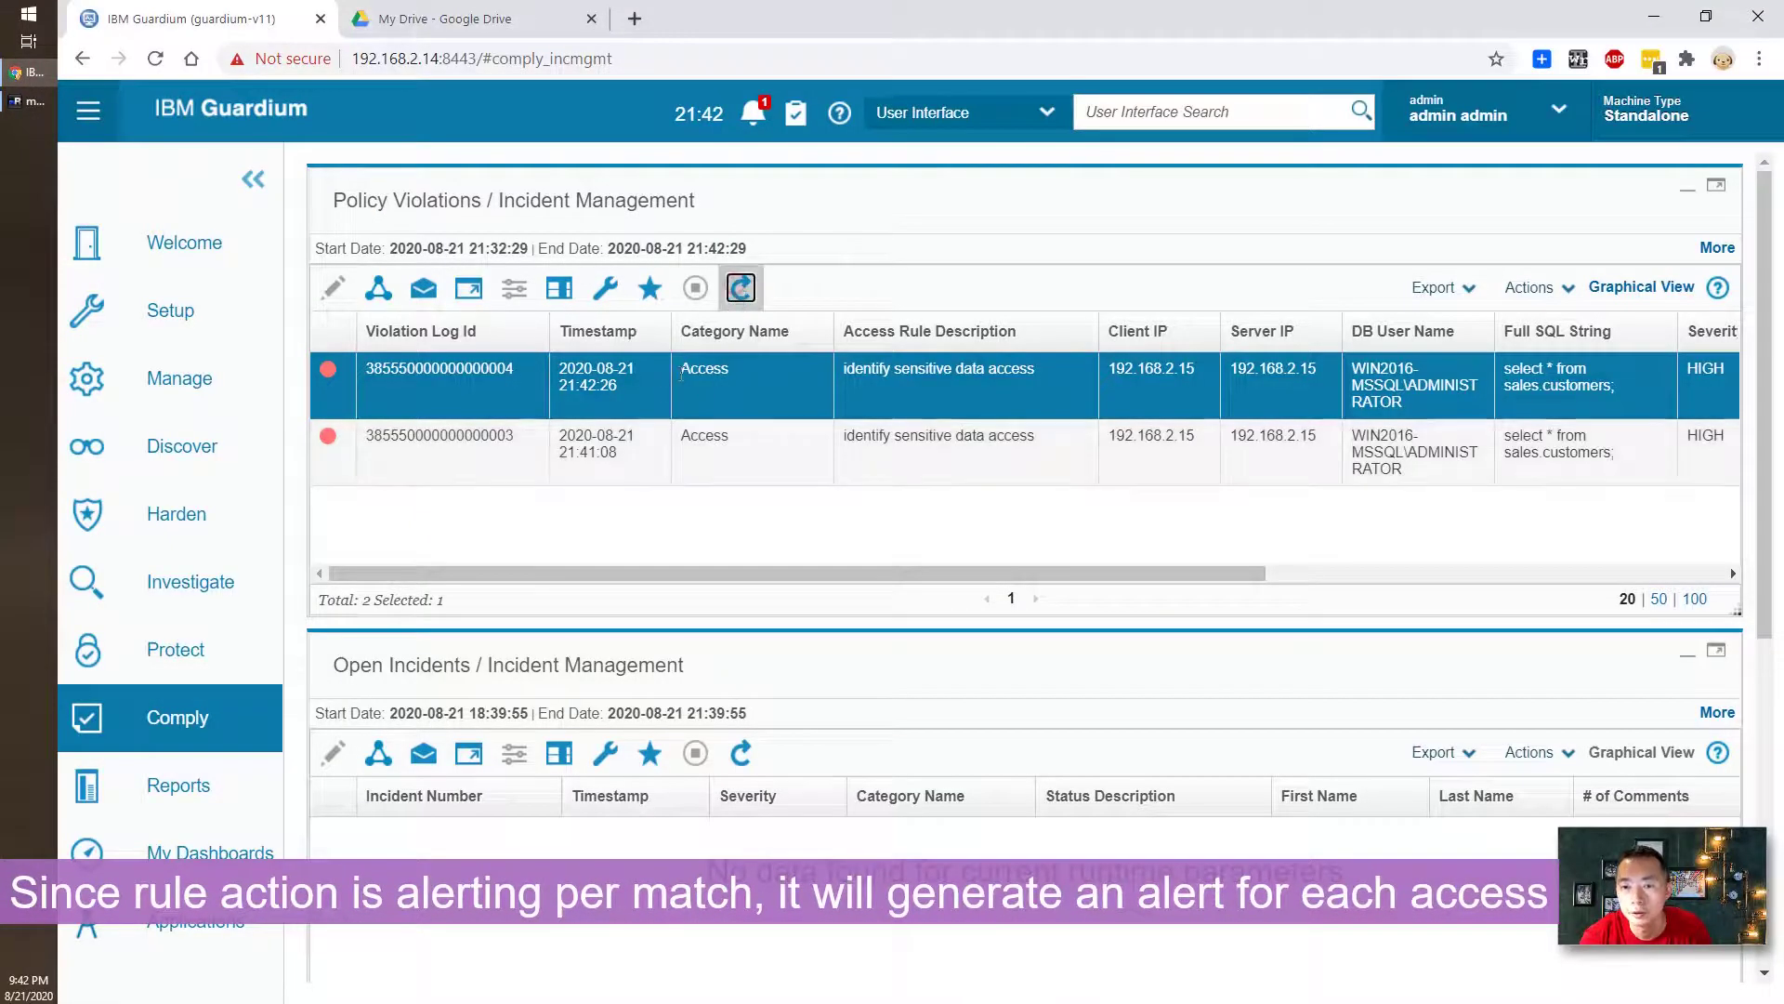